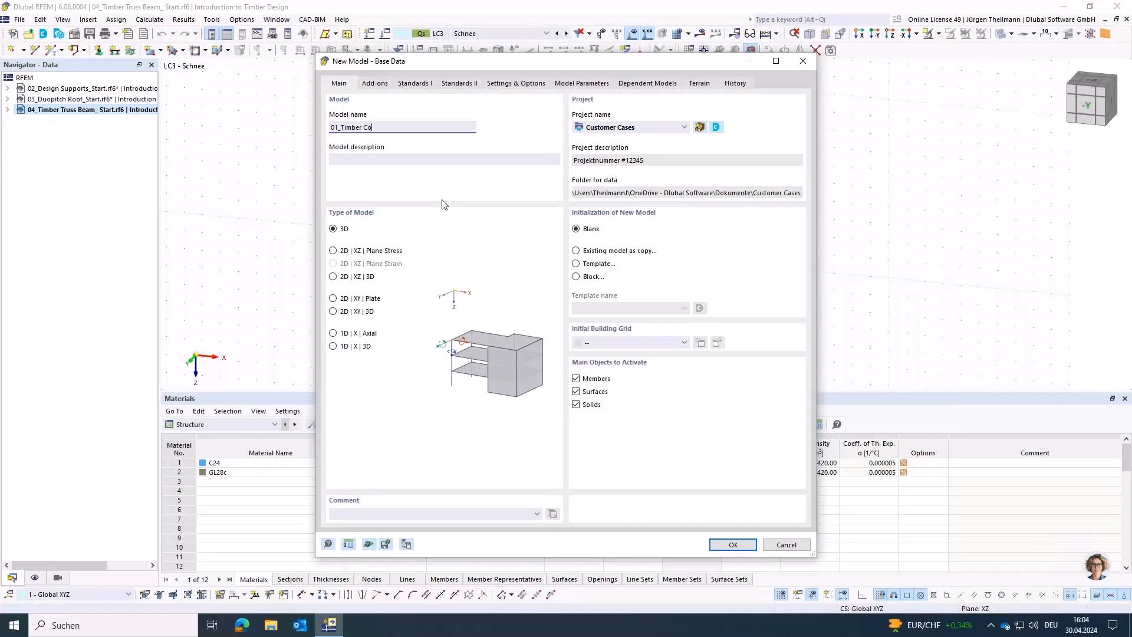
# Step: Name the new model 01_Timber Column and assign it to the Introduction to Timber Design project under Schulungen
pyautogui.press('Tab')
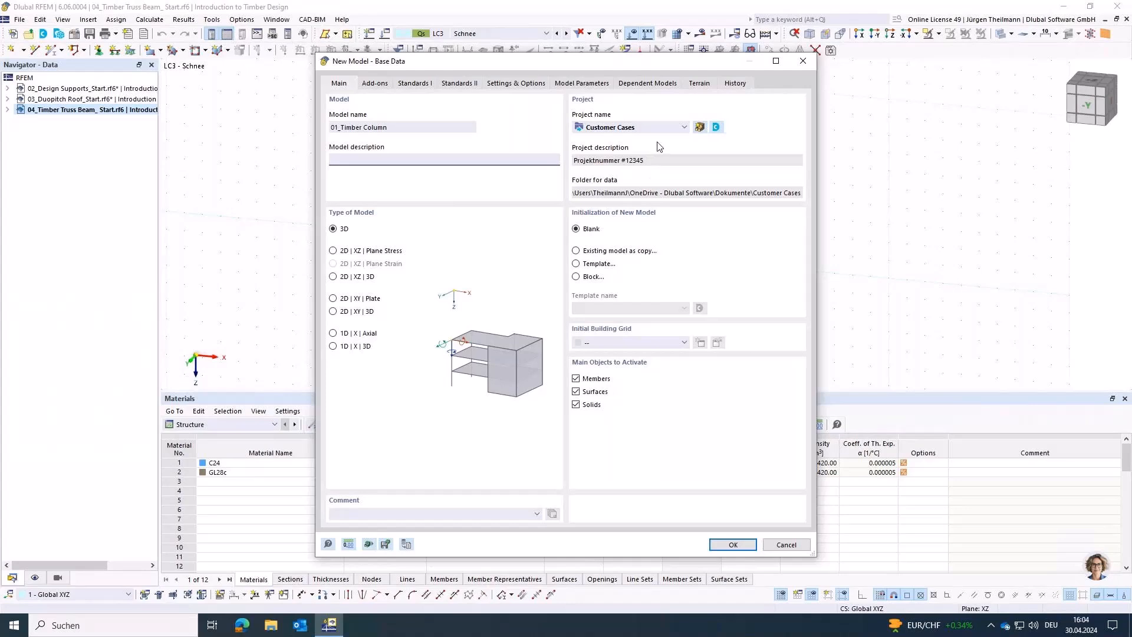
pyautogui.click(678, 128)
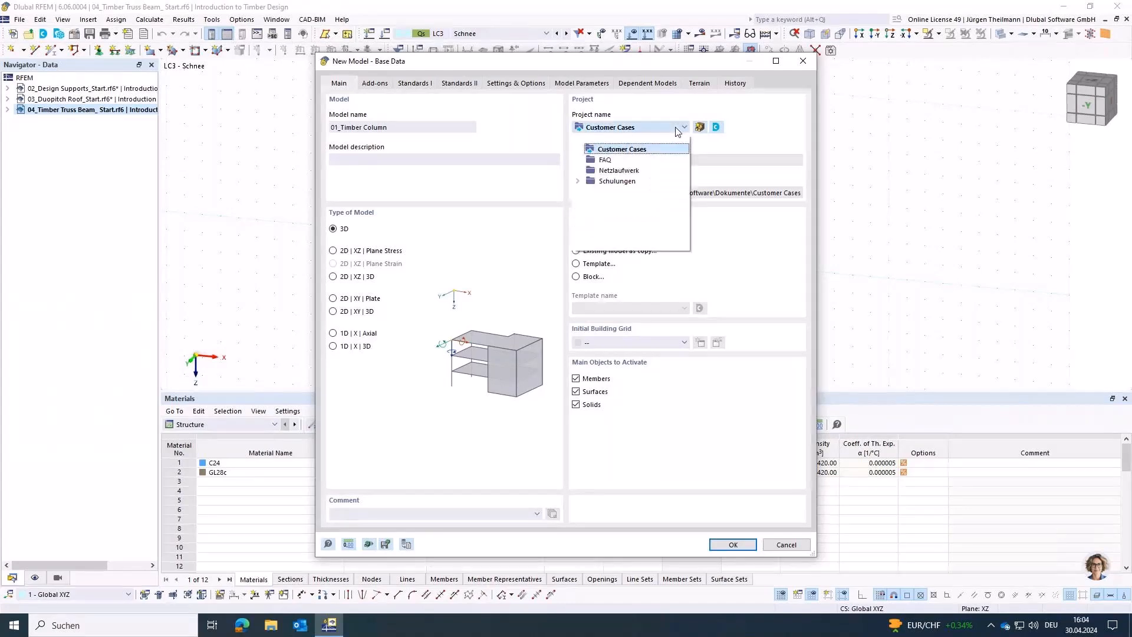
pyautogui.click(578, 181)
pyautogui.click(607, 205)
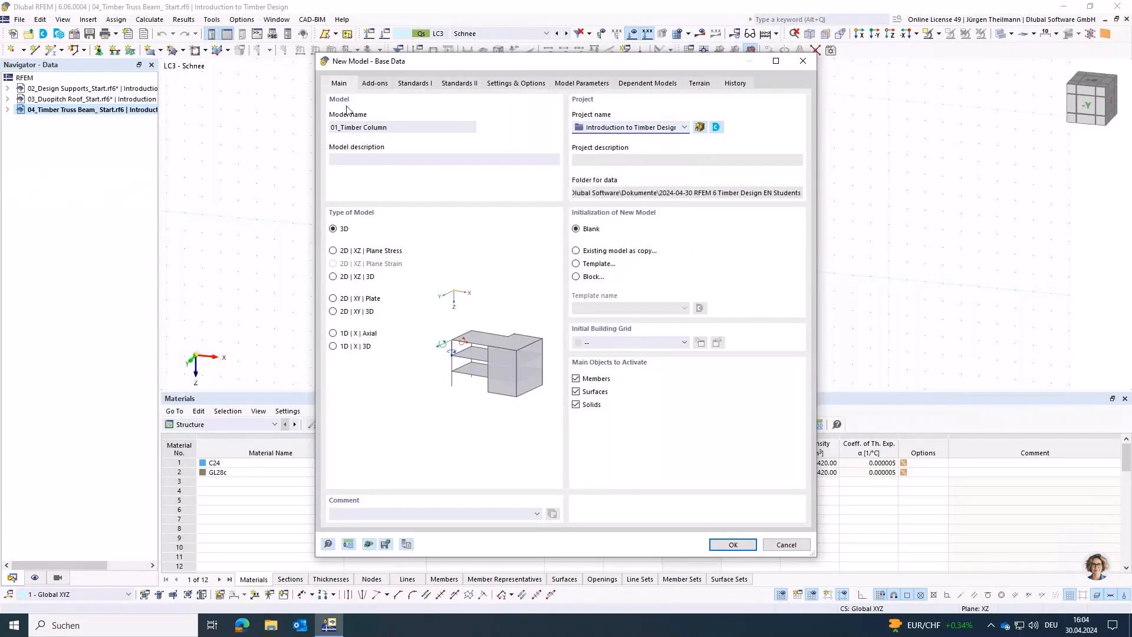
# Step: Activate the Timber Design add-on and create the model with EN 1990 | Timber as the load combination standard group
pyautogui.click(374, 84)
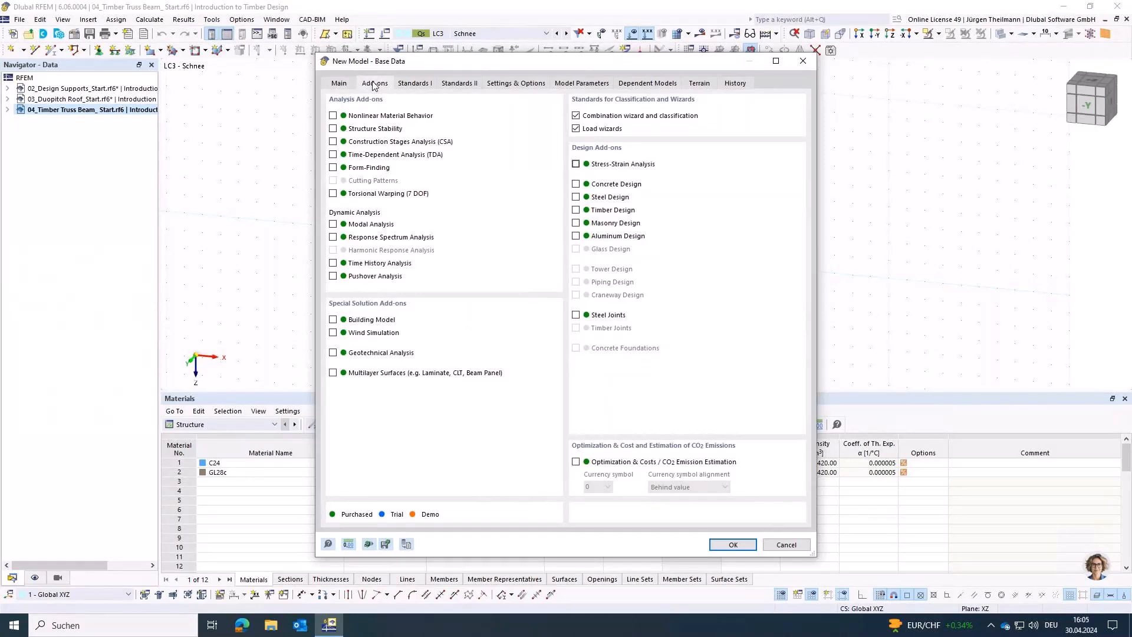
pyautogui.click(577, 211)
pyautogui.click(414, 83)
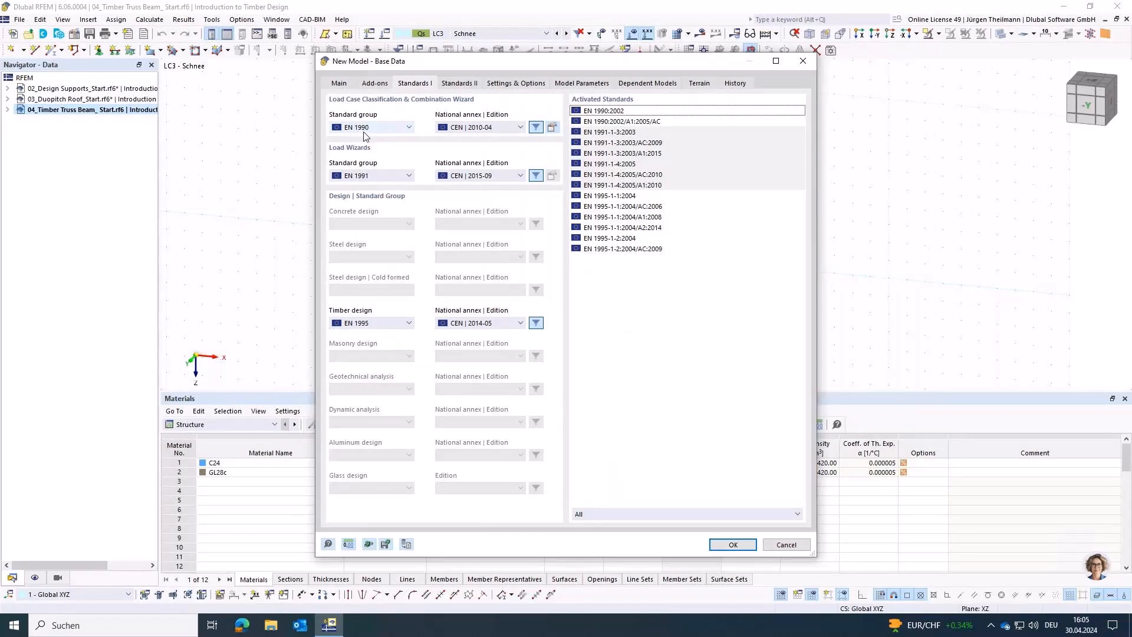
pyautogui.click(408, 128)
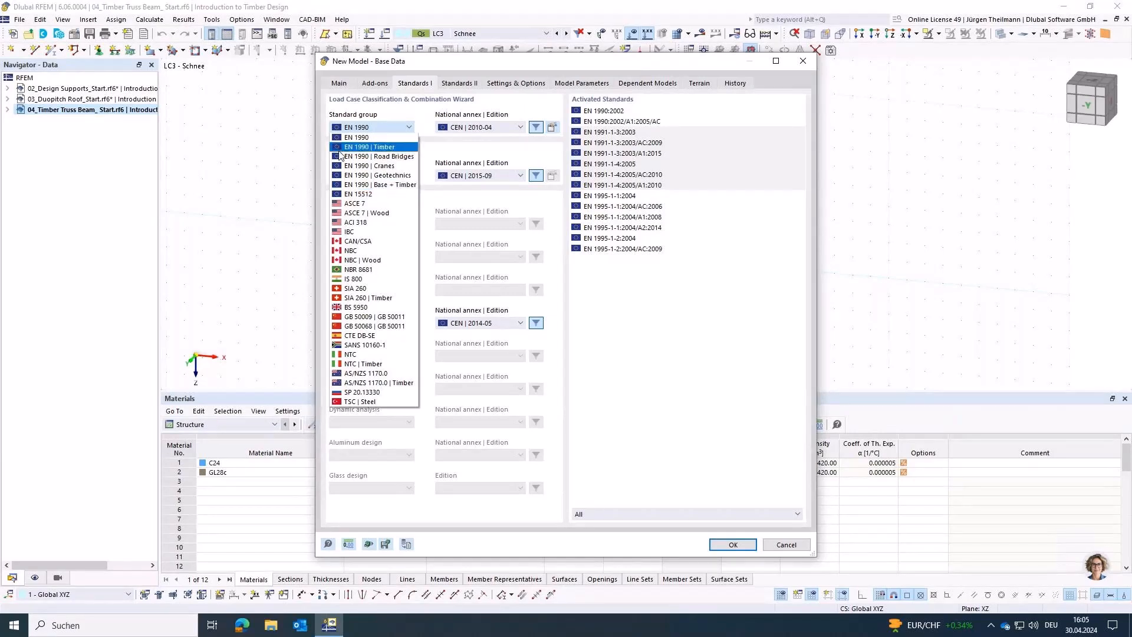
pyautogui.click(405, 147)
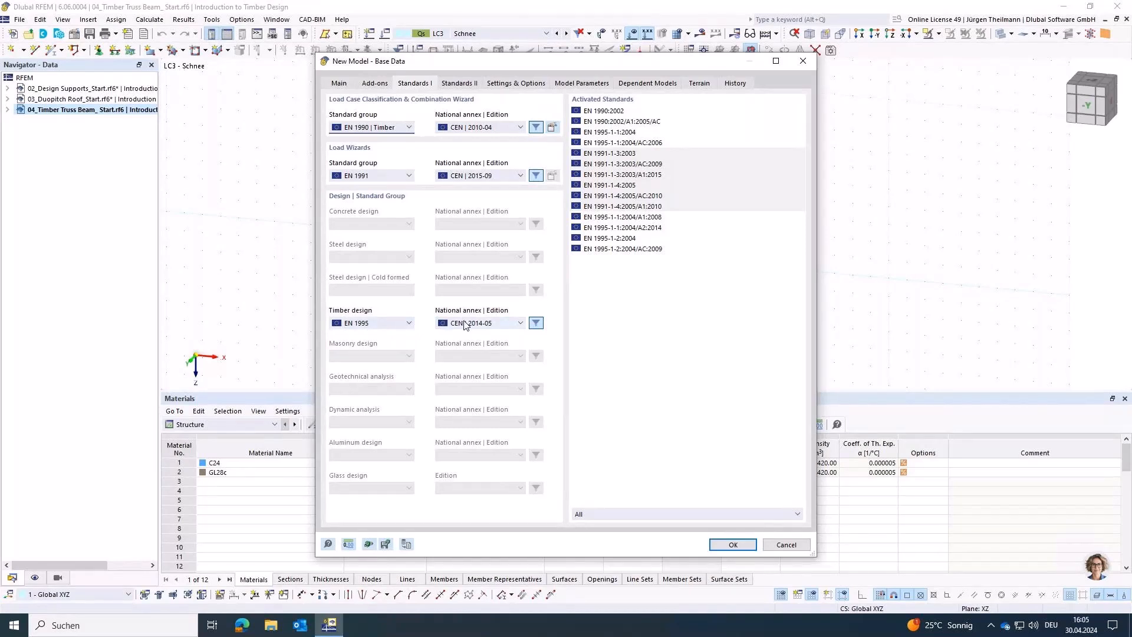
pyautogui.click(720, 545)
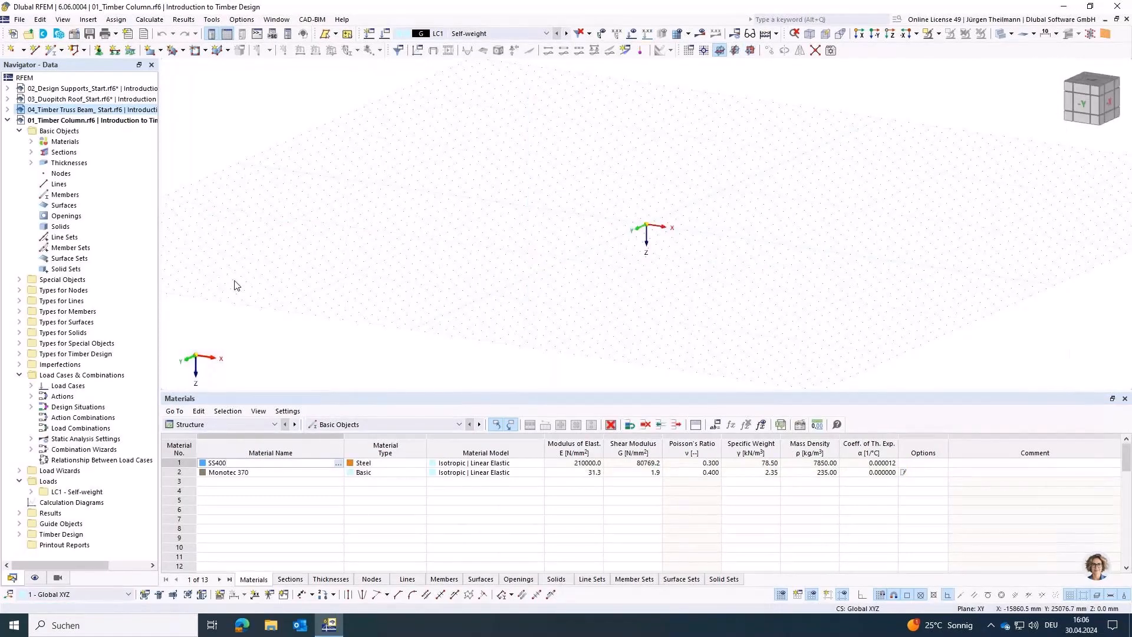
# Step: Delete all predefined materials and sections from the timber column model
pyautogui.rightClick(56, 141)
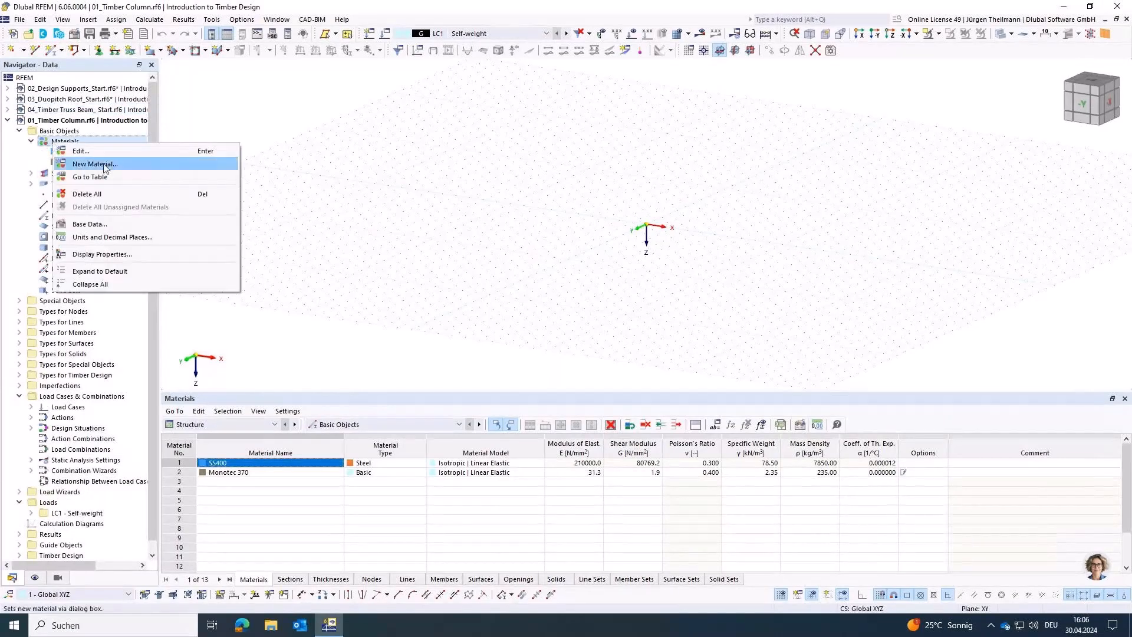
pyautogui.click(106, 198)
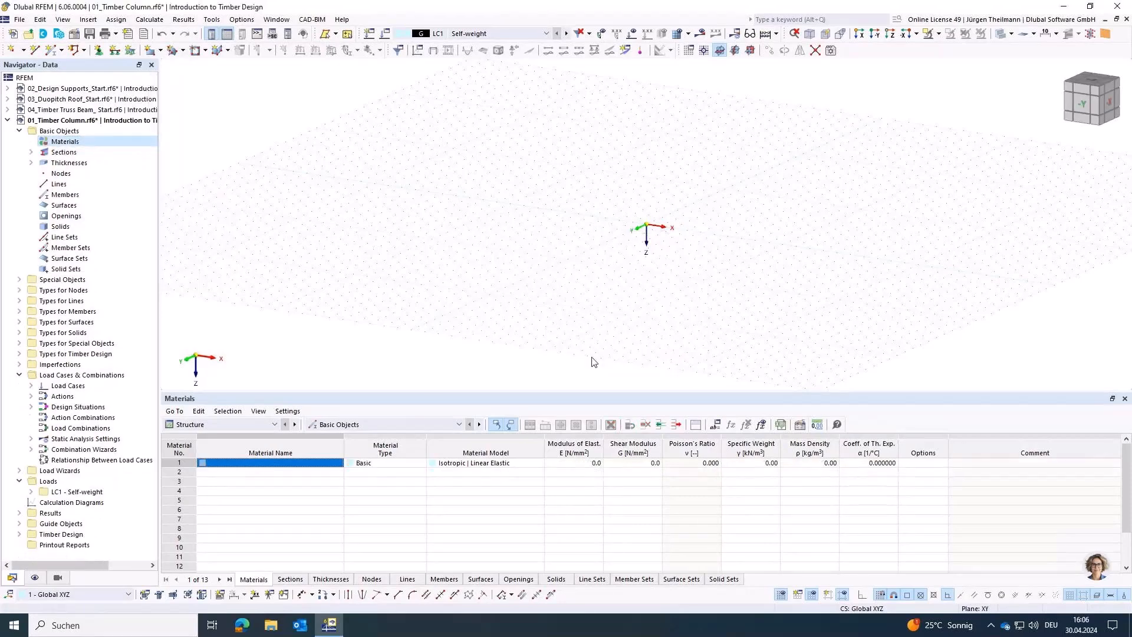
pyautogui.click(32, 152)
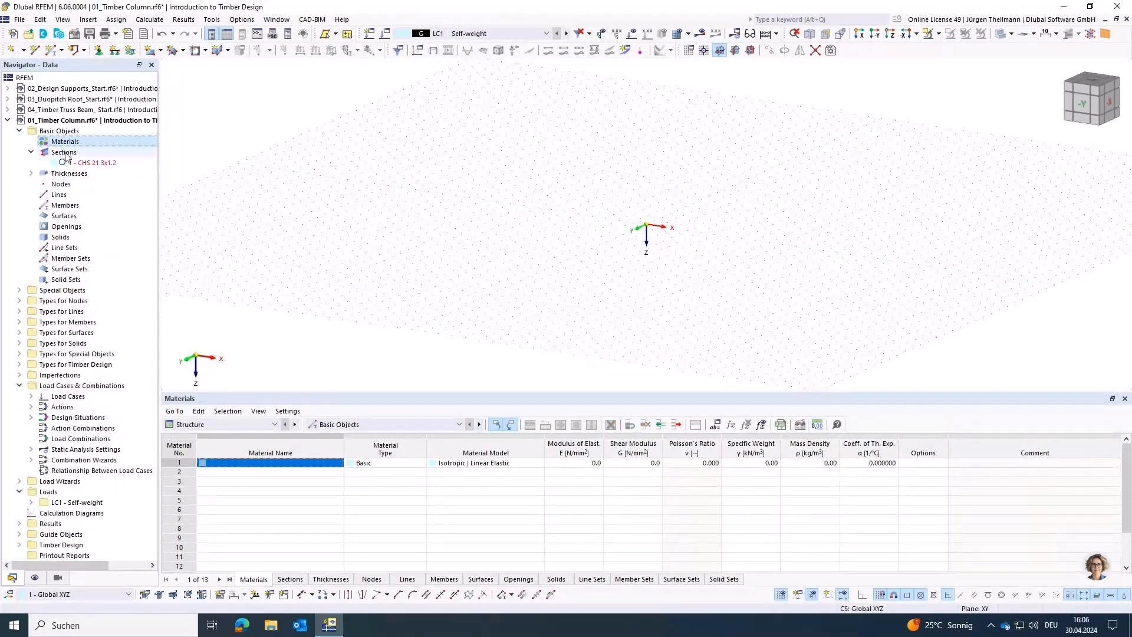
pyautogui.rightClick(62, 152)
pyautogui.click(107, 202)
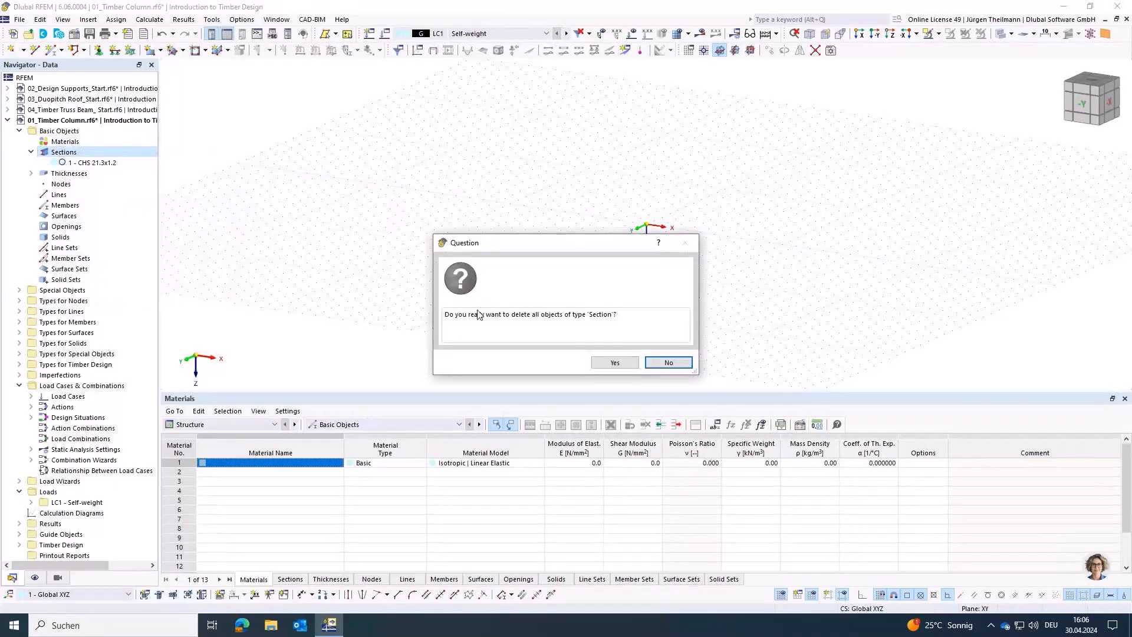
pyautogui.click(615, 362)
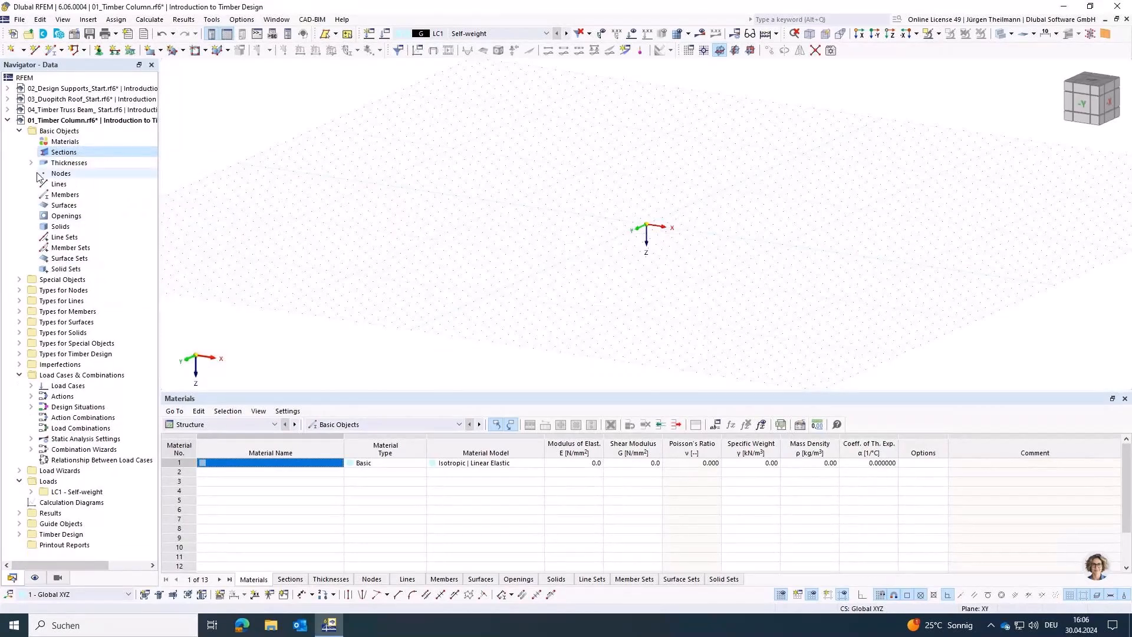
# Step: Delete all predefined thicknesses from the timber column model
pyautogui.click(31, 163)
pyautogui.rightClick(66, 163)
pyautogui.click(105, 216)
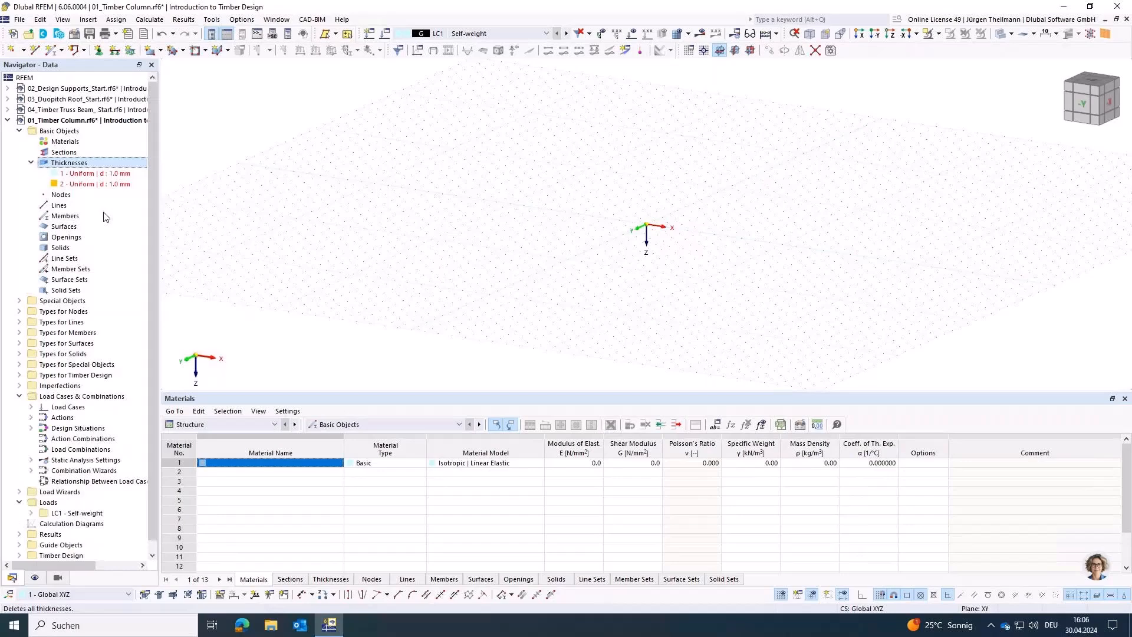
pyautogui.click(615, 362)
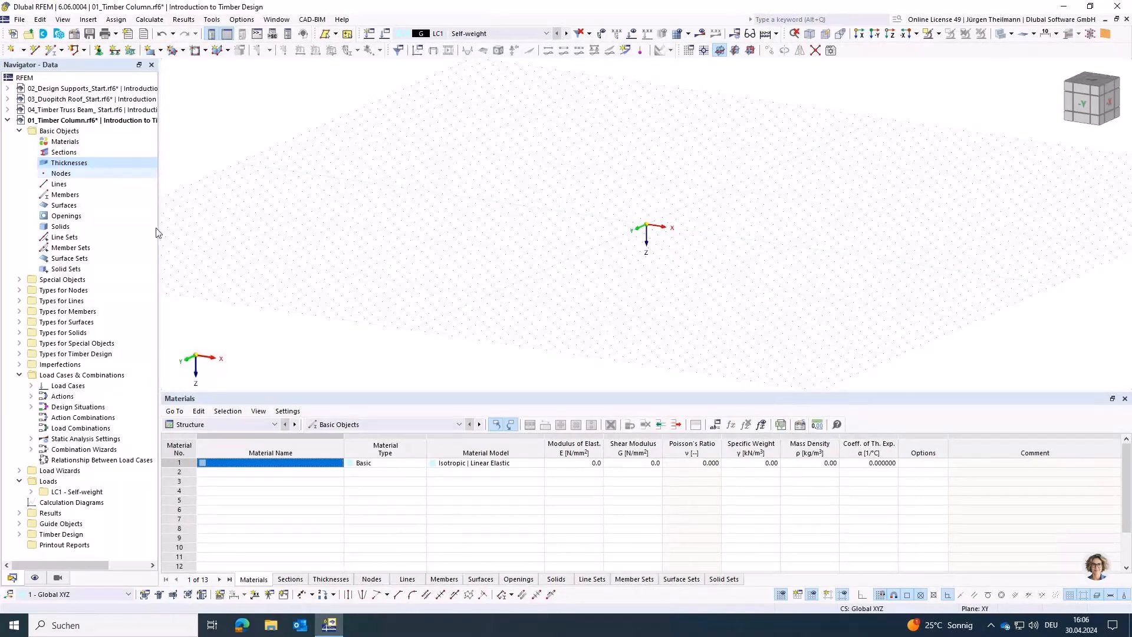
# Step: Start a single member perpendicular to the work plane and create a Parametric - Massive I section for it
pyautogui.moveTo(640, 256); pyautogui.dragTo(555, 305, button='middle')
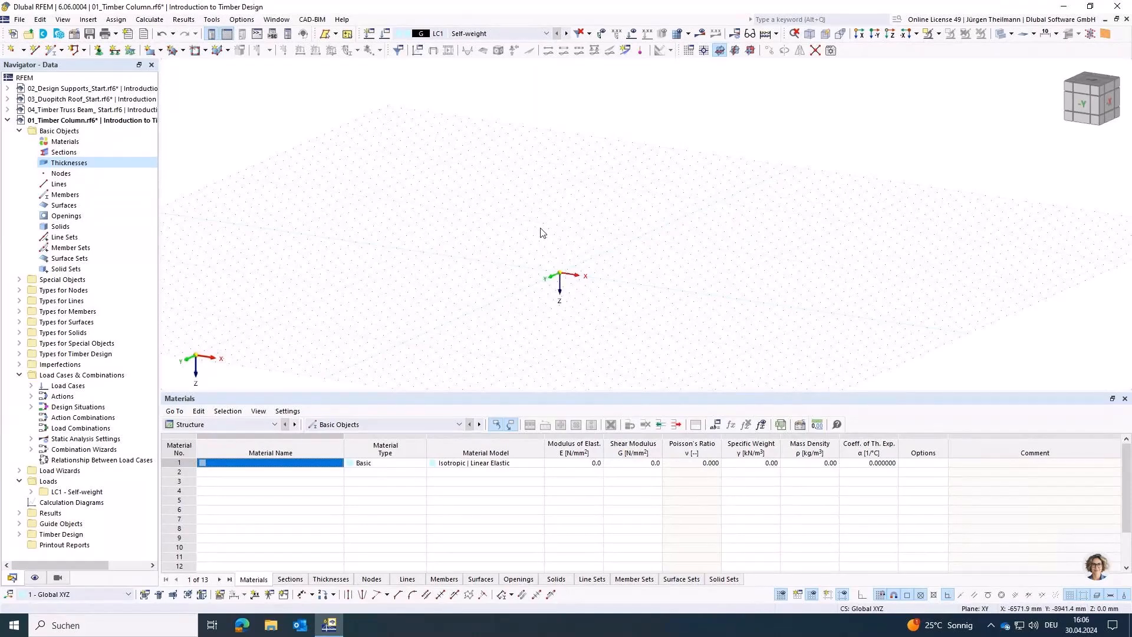
pyautogui.click(62, 51)
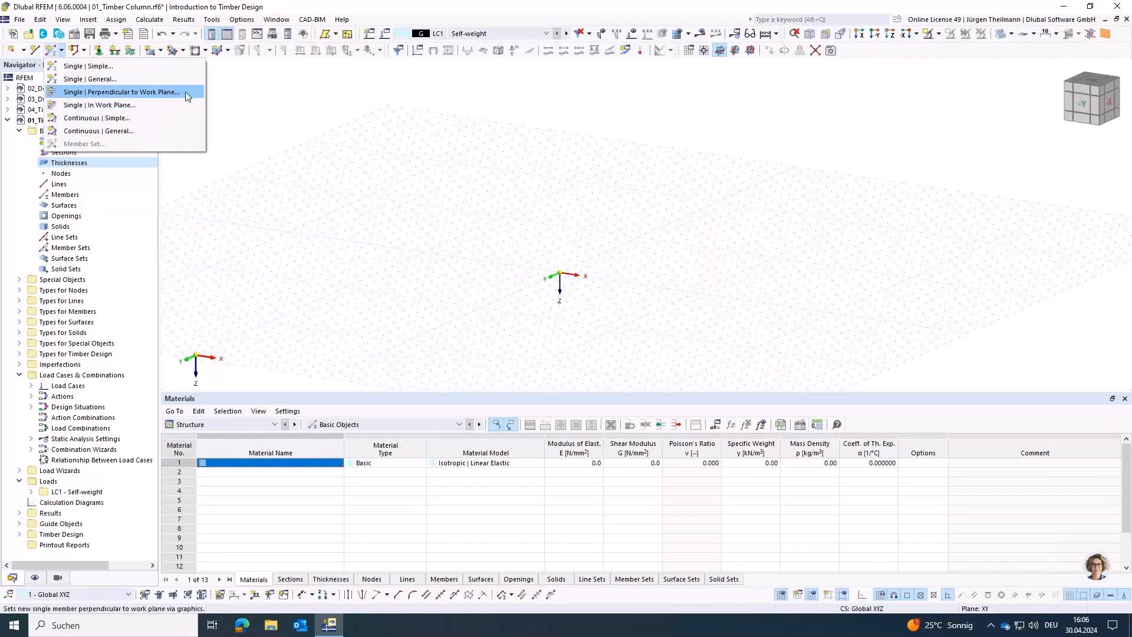
pyautogui.click(135, 93)
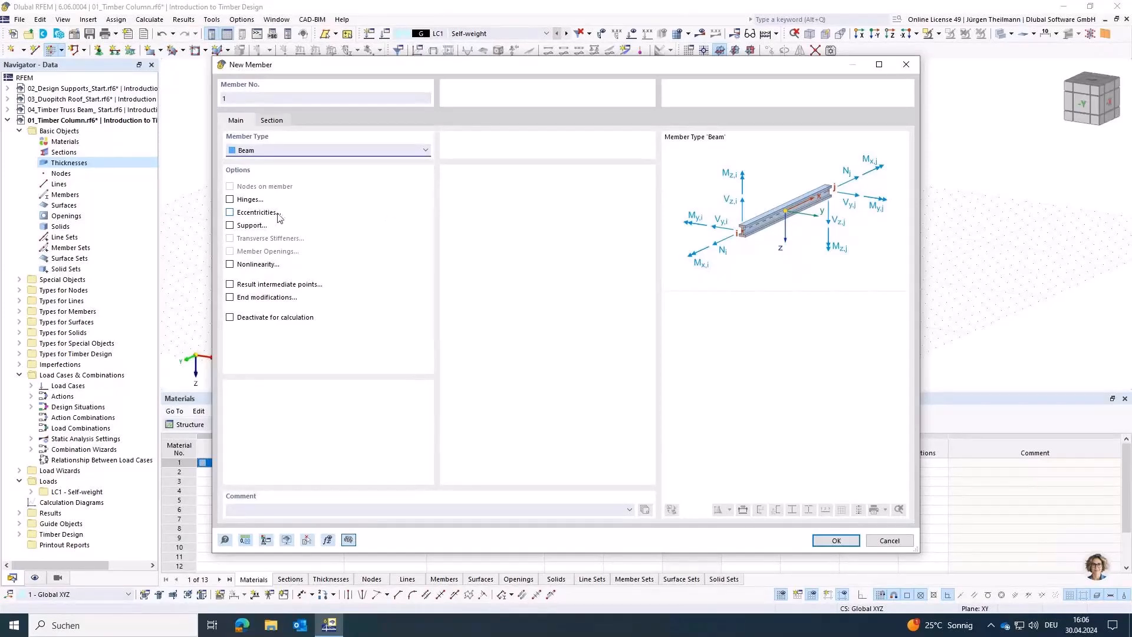
pyautogui.click(272, 120)
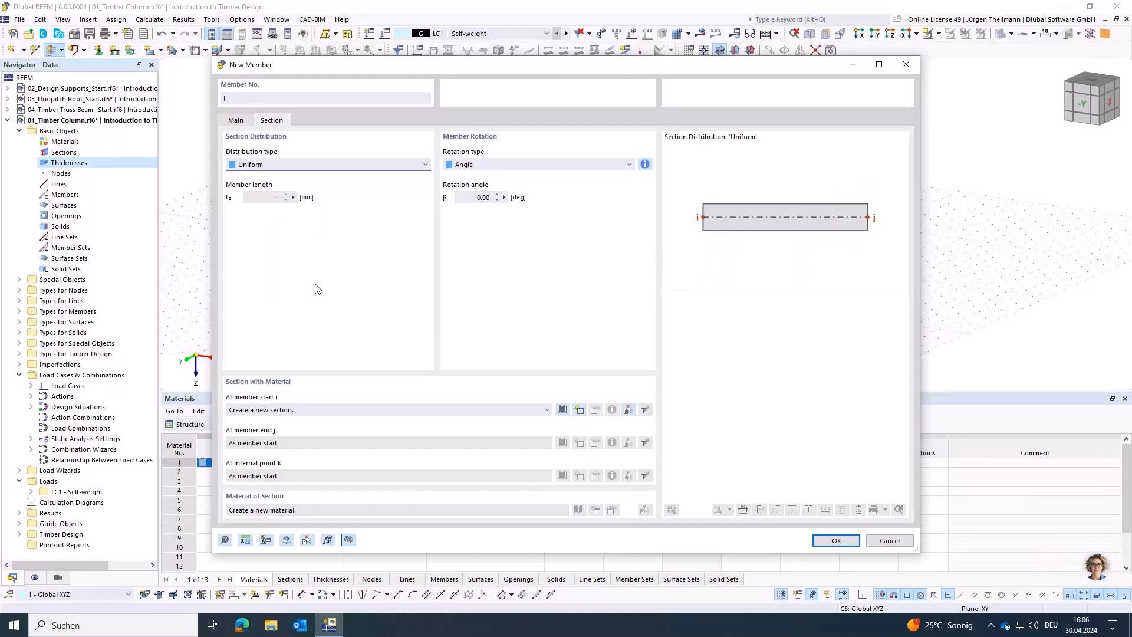
pyautogui.click(579, 409)
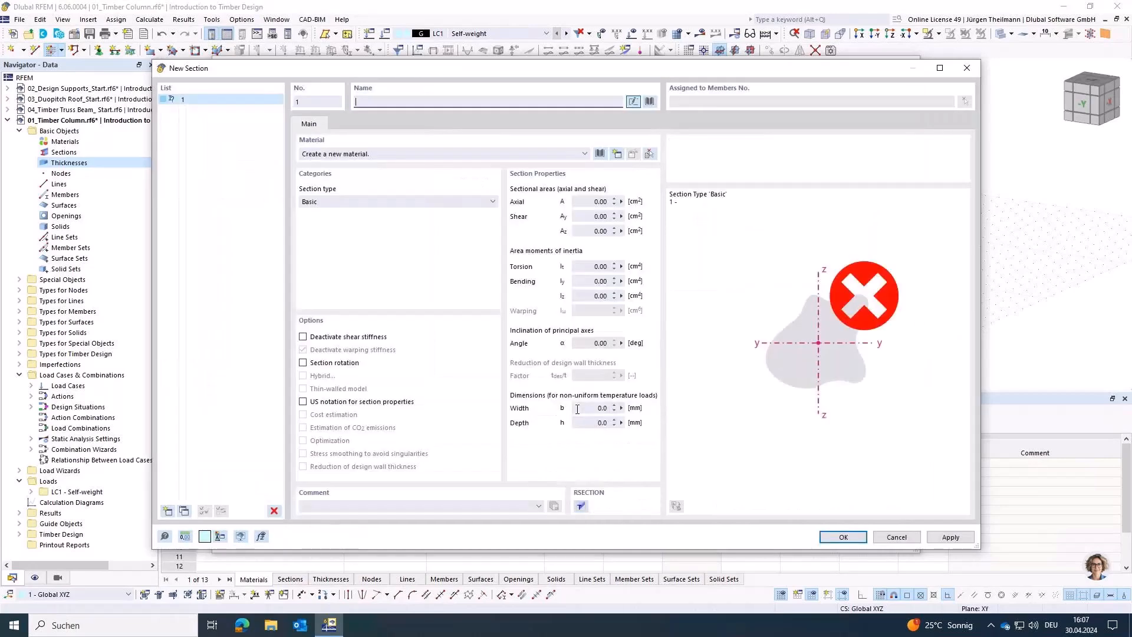
pyautogui.click(393, 203)
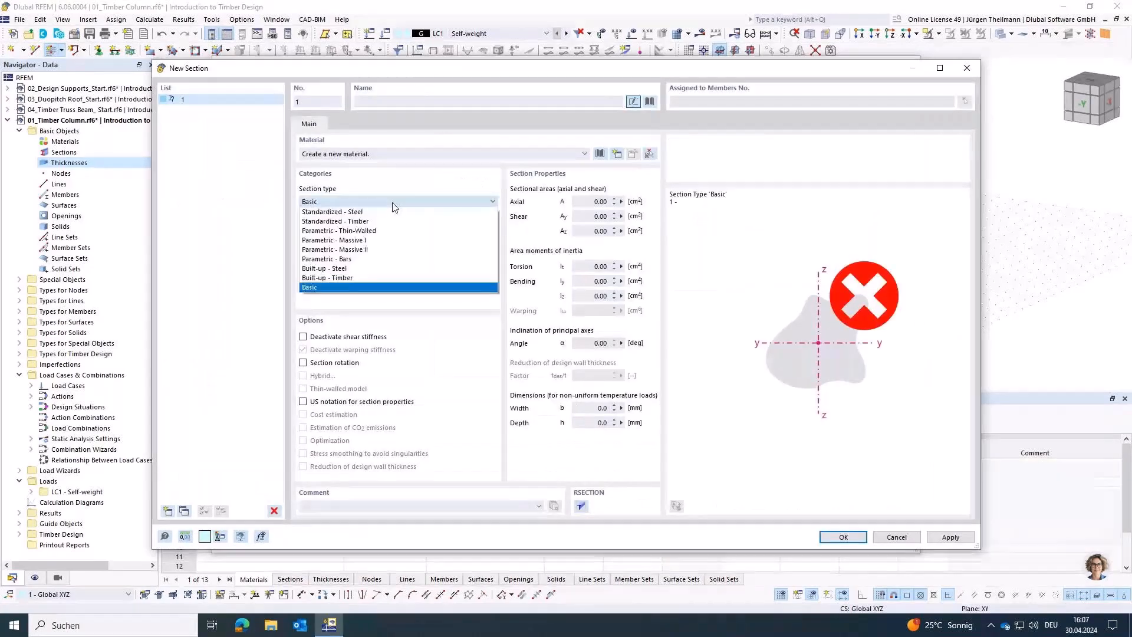
pyautogui.click(341, 242)
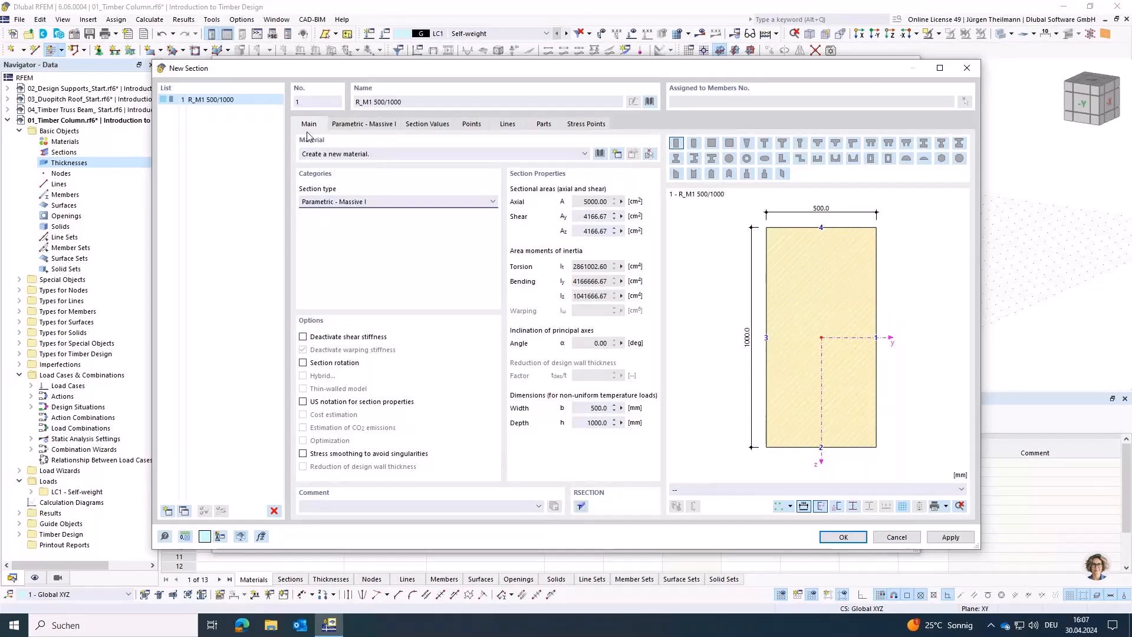
# Step: Assign material C24 from the library to the section, filtering for European Union solid timber and the Softwood C series
pyautogui.click(601, 154)
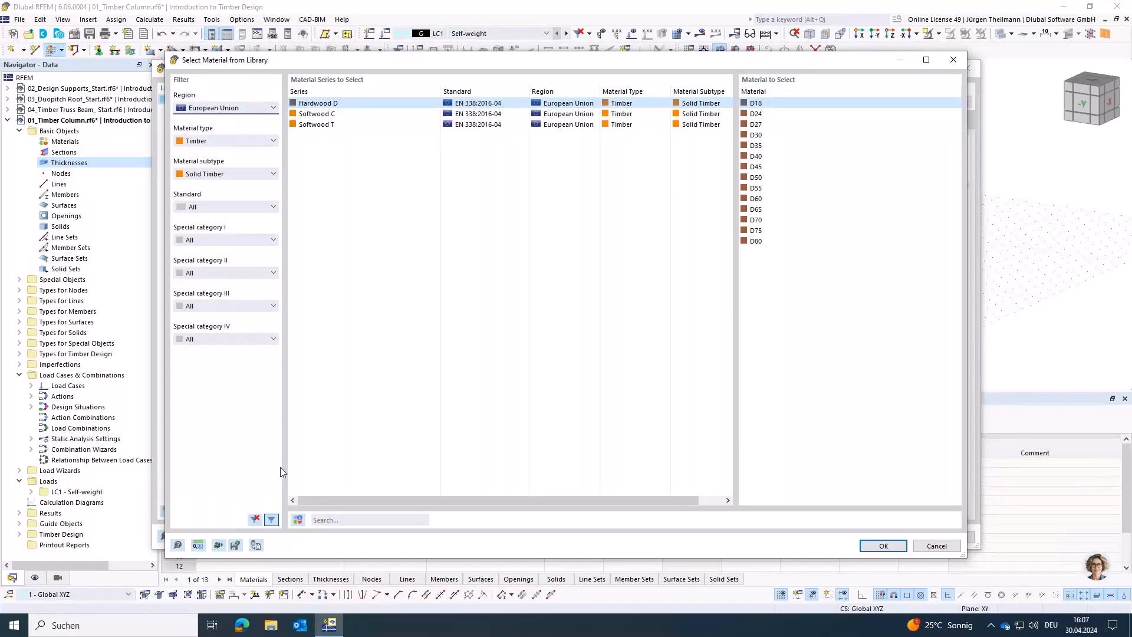
pyautogui.click(256, 521)
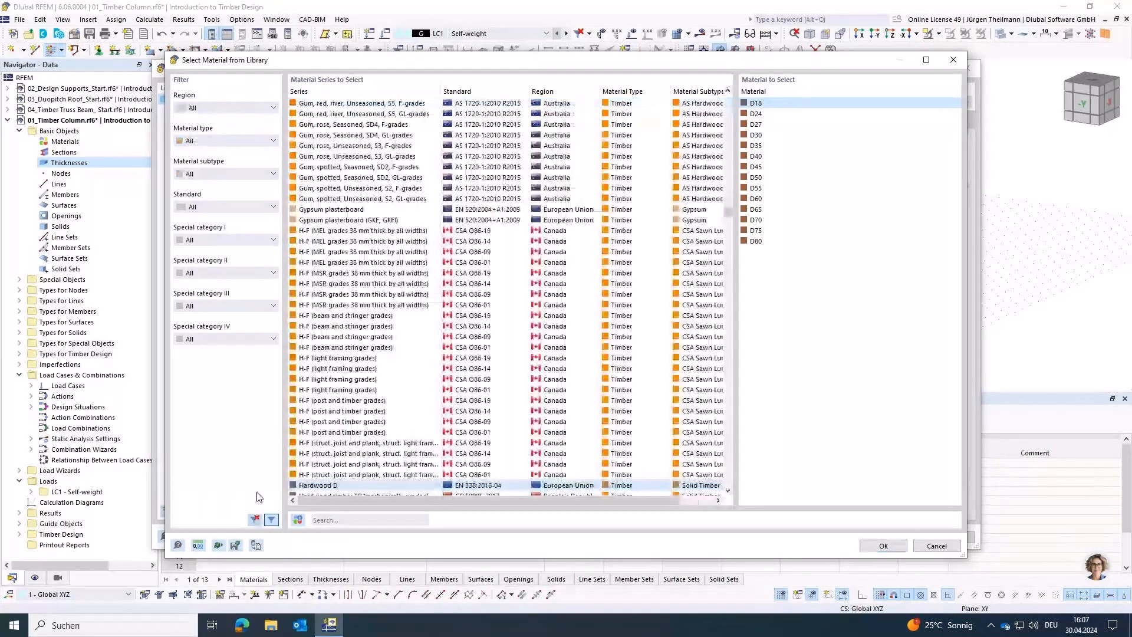
pyautogui.click(248, 105)
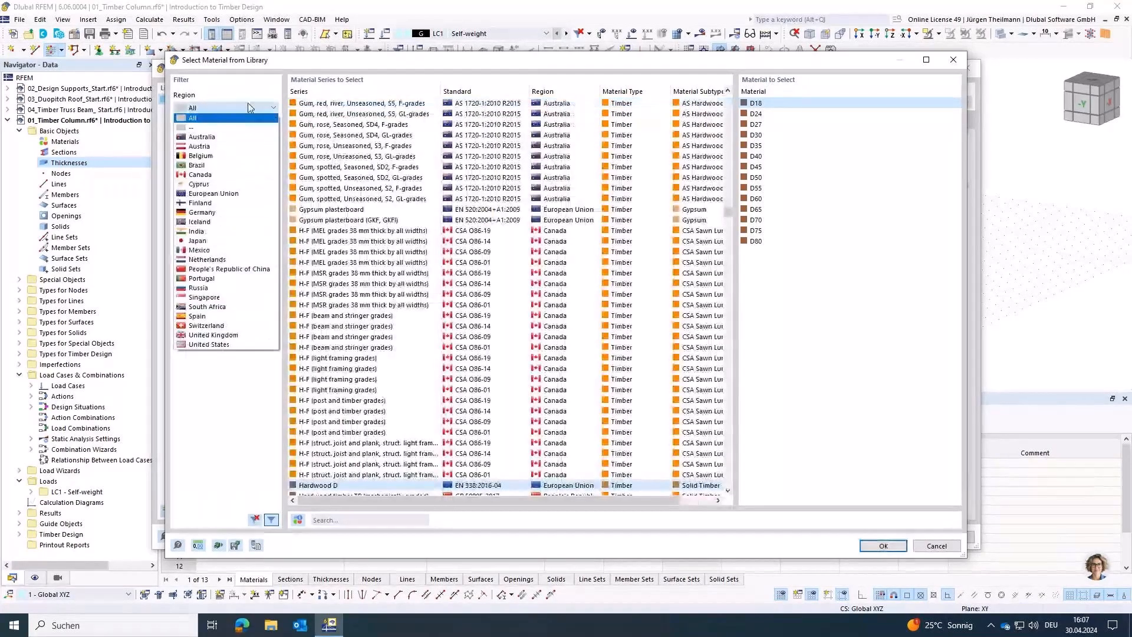
pyautogui.click(225, 195)
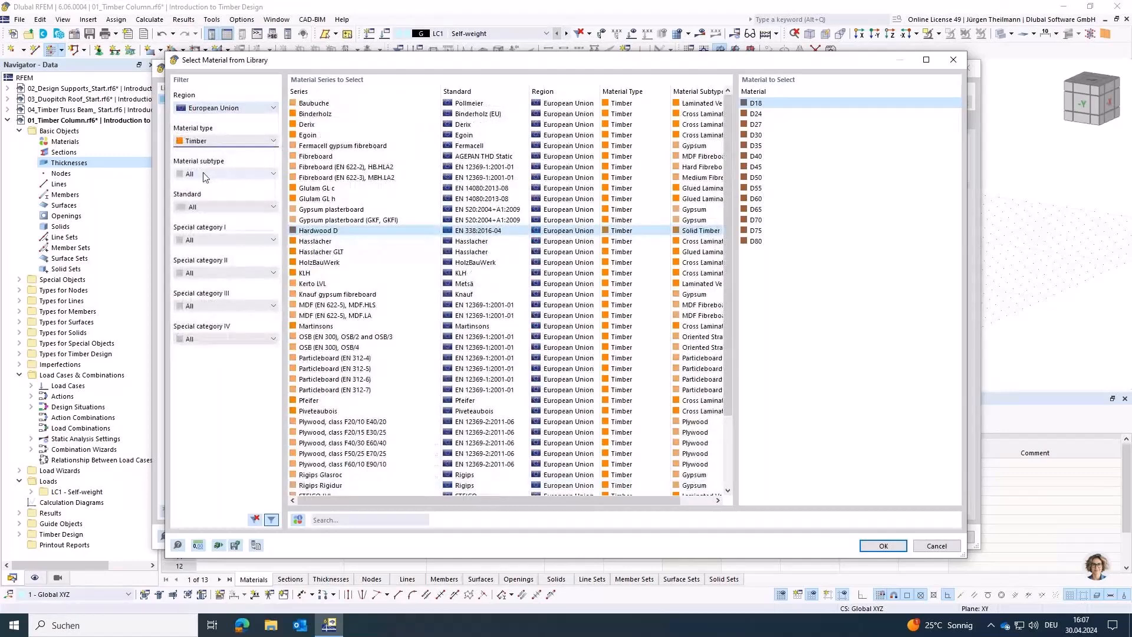
pyautogui.click(204, 174)
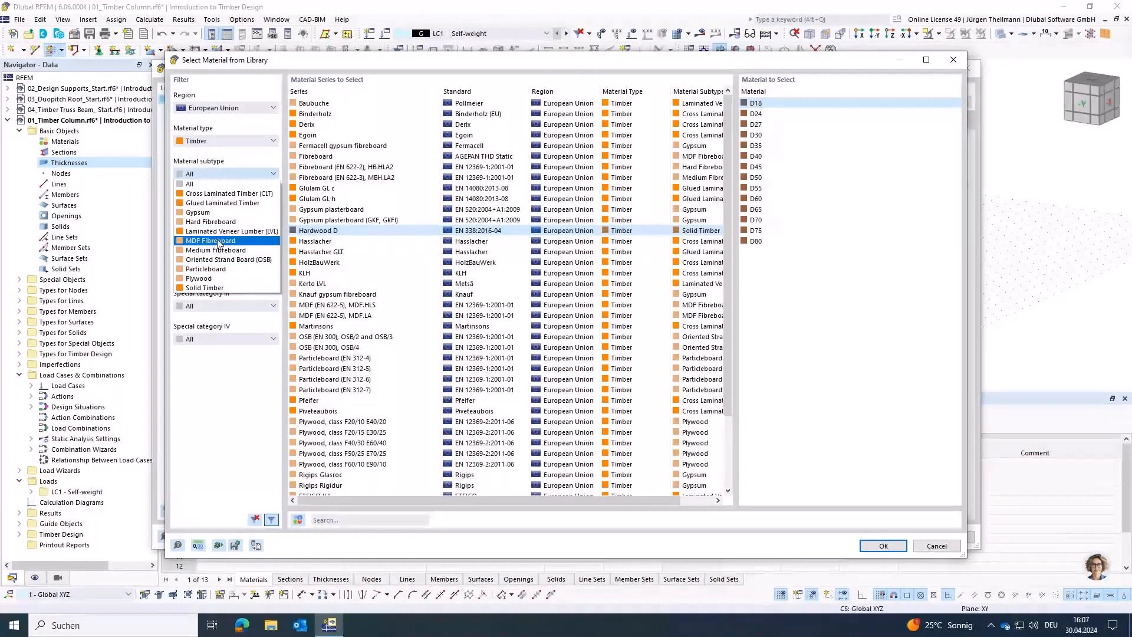
pyautogui.click(205, 287)
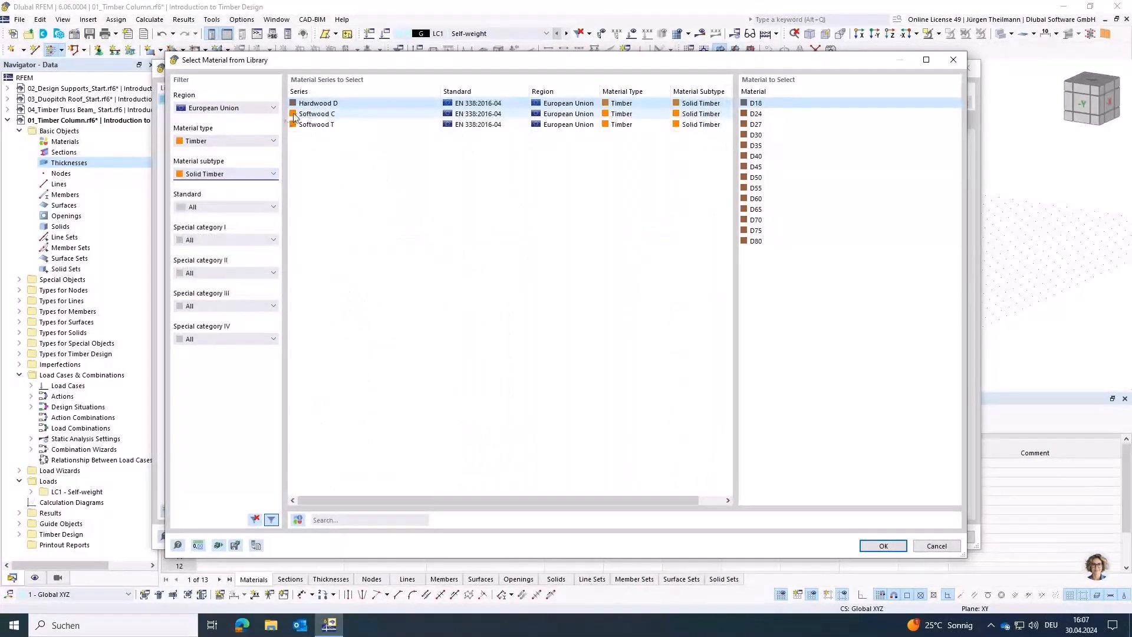
pyautogui.click(295, 114)
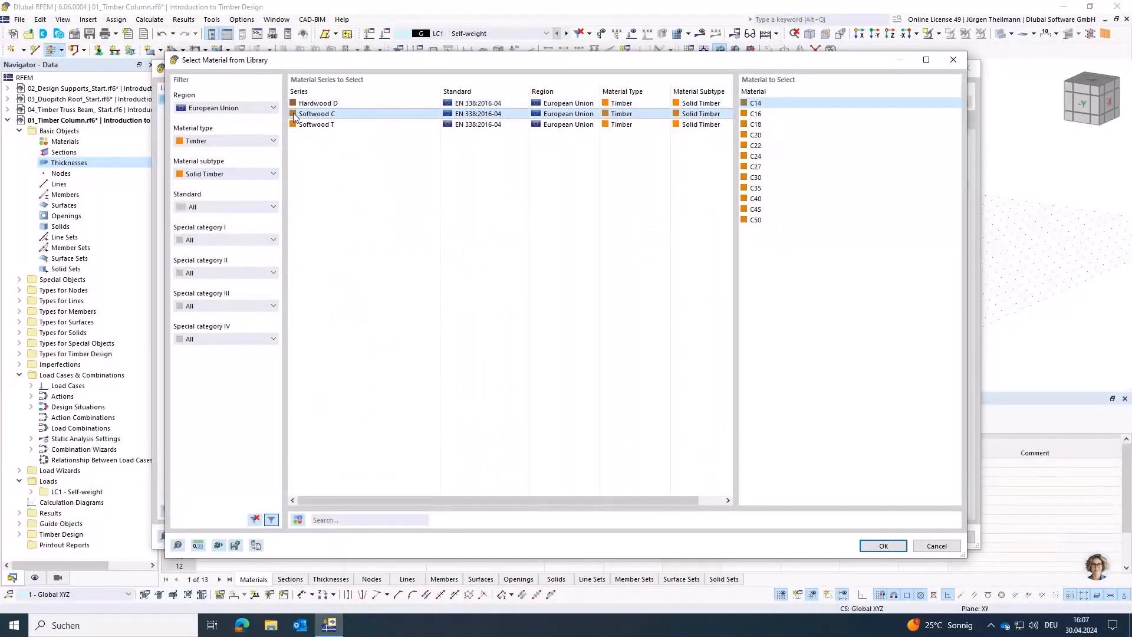
pyautogui.click(744, 157)
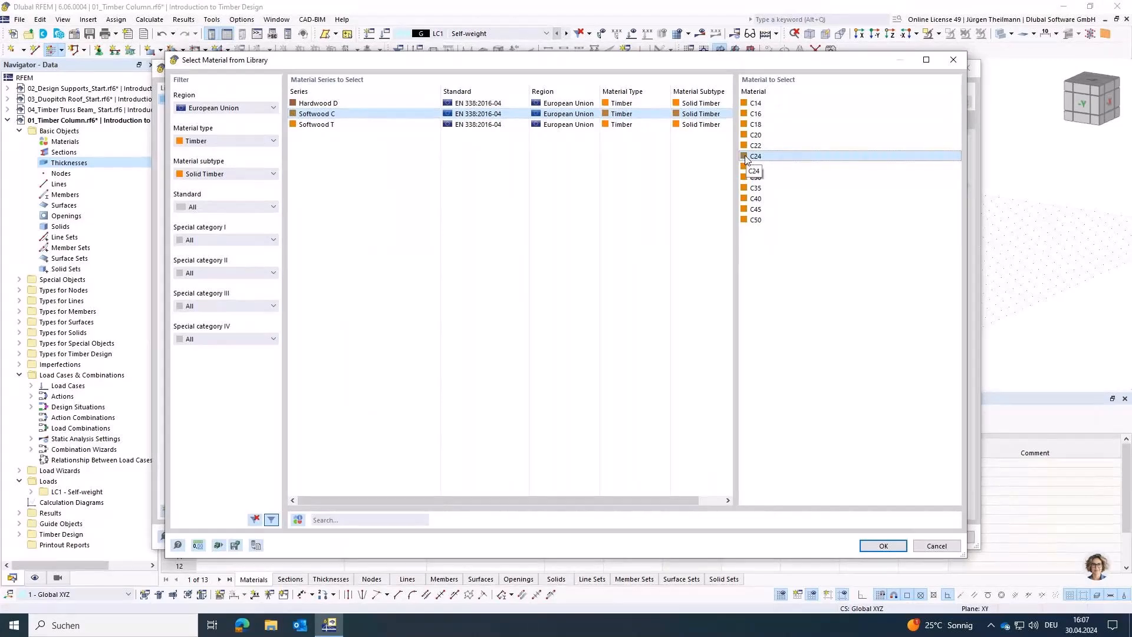
pyautogui.click(883, 545)
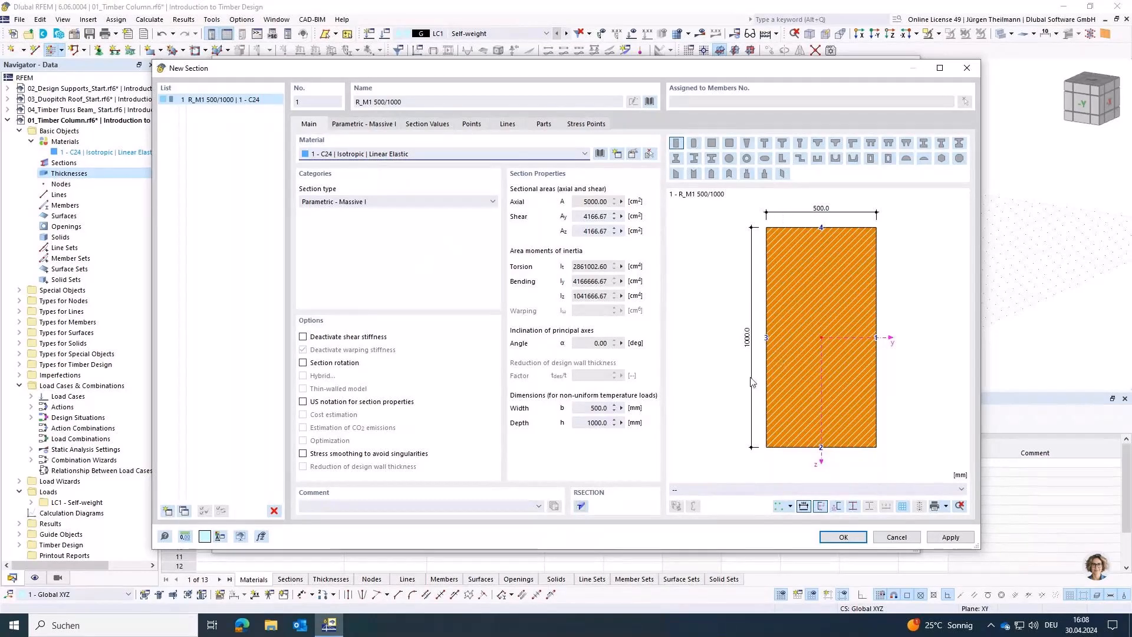
# Step: Set the rectangular section to b = 160 mm and h = 200 mm, and accept the section and member definitions
pyautogui.click(358, 125)
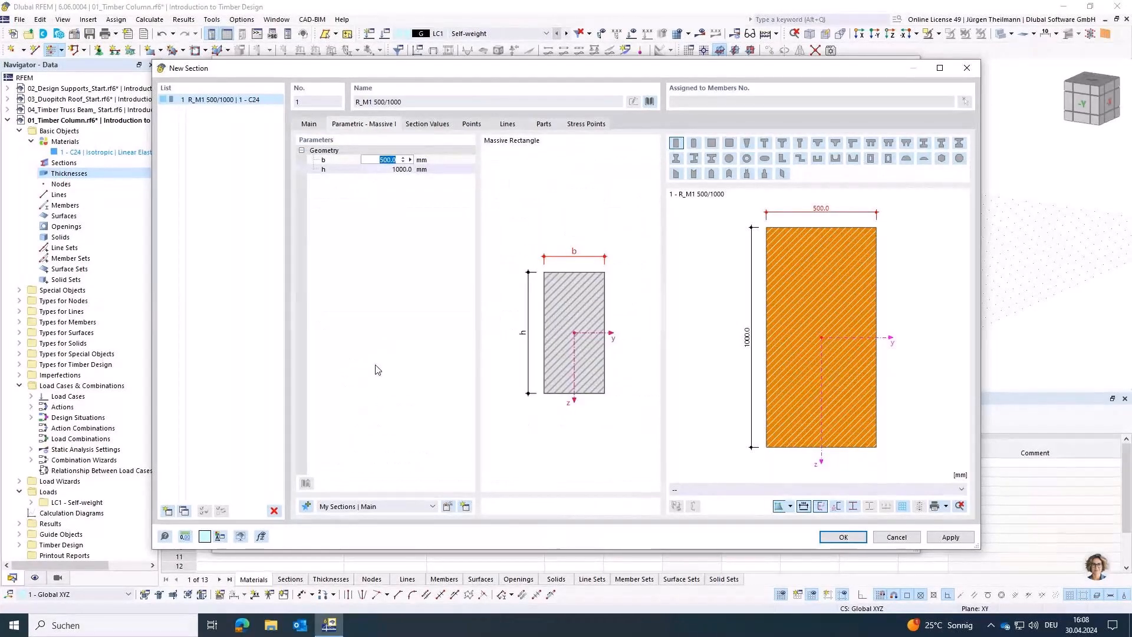
pyautogui.write('160')
pyautogui.press('Tab')
pyautogui.write('200')
pyautogui.press('Return')
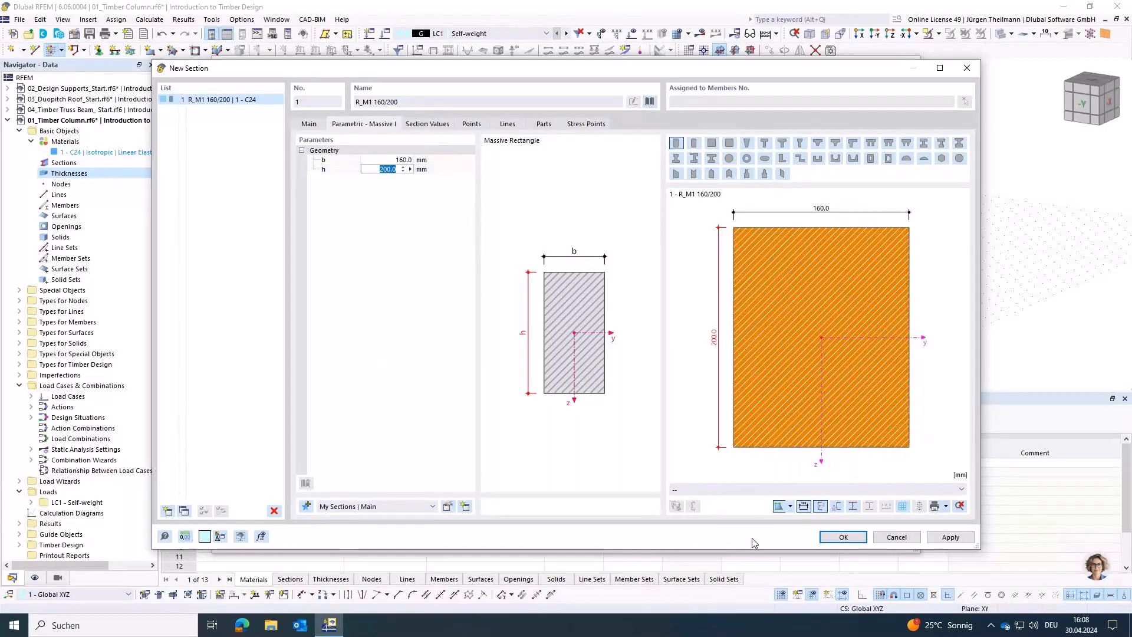
pyautogui.click(842, 537)
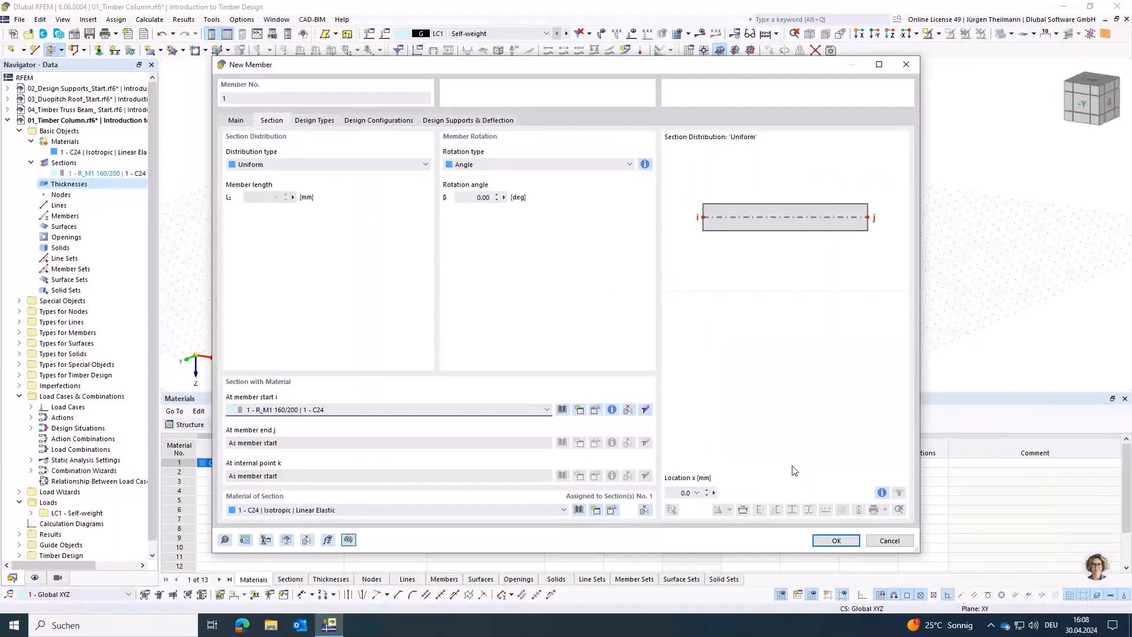
pyautogui.click(829, 541)
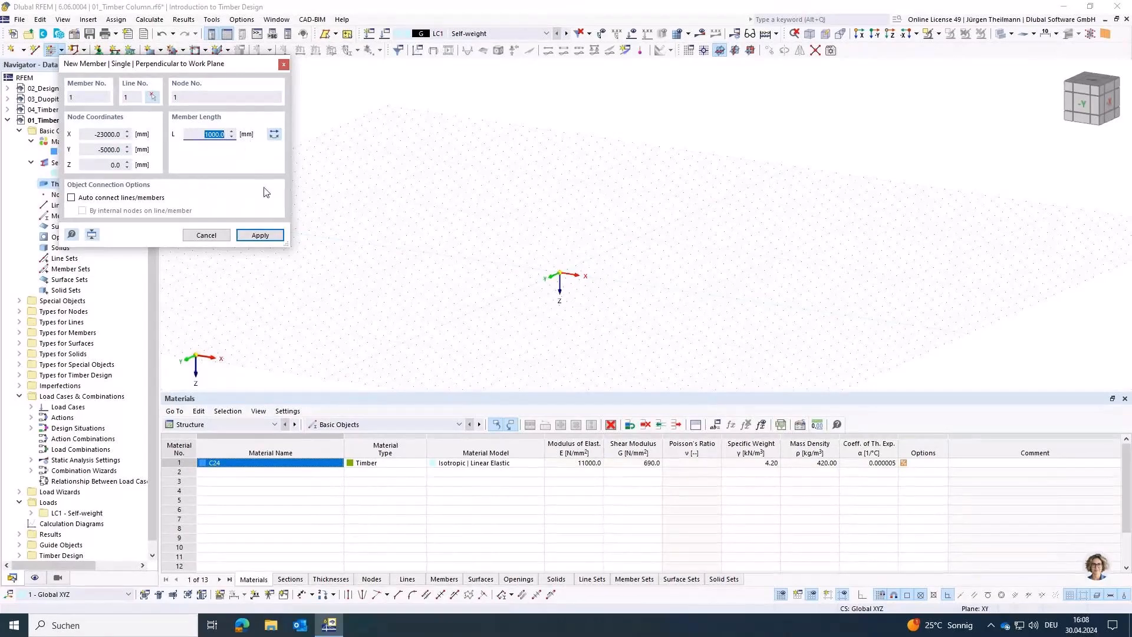
# Step: Place a vertical member with a locked length of 4000 mm at the global origin
pyautogui.write('4000')
pyautogui.press('Tab')
pyautogui.click(275, 134)
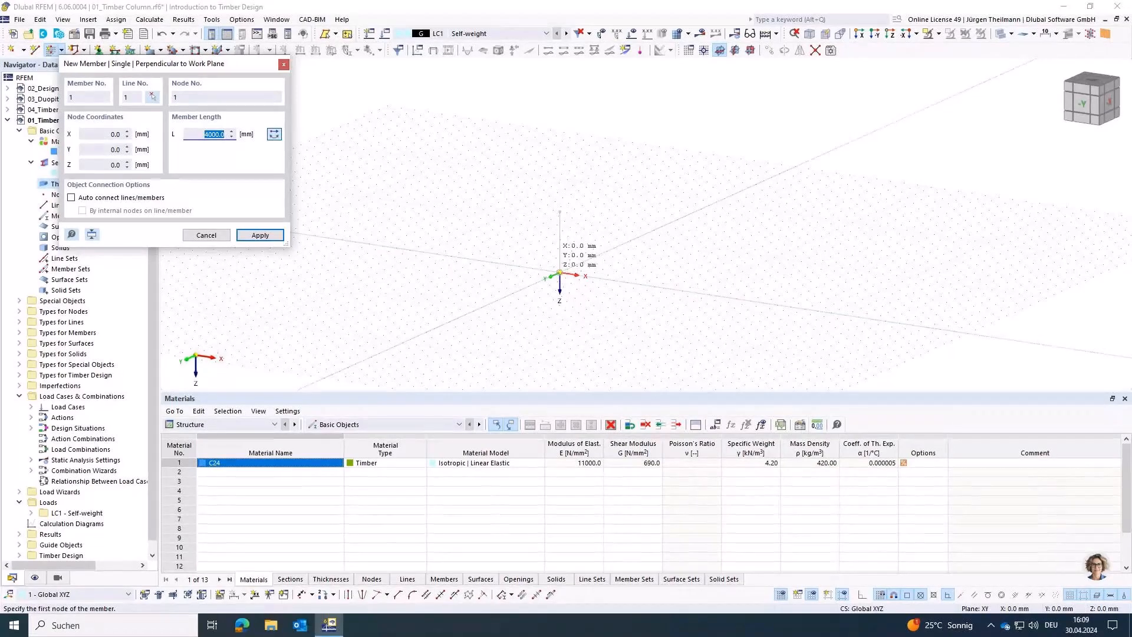
pyautogui.click(559, 273)
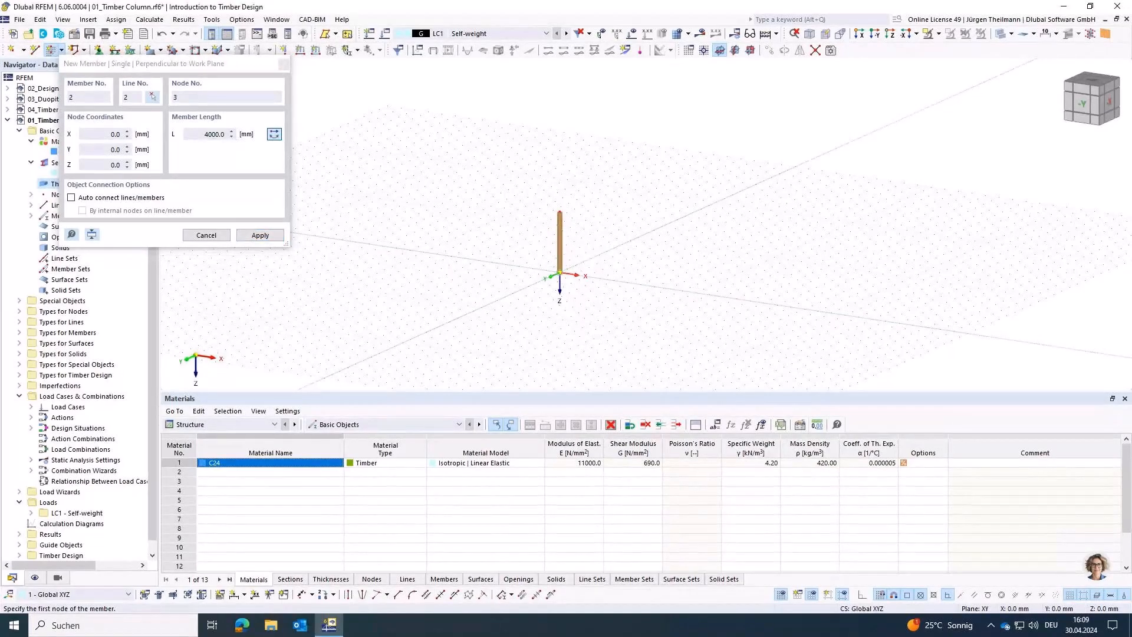
pyautogui.press('Escape')
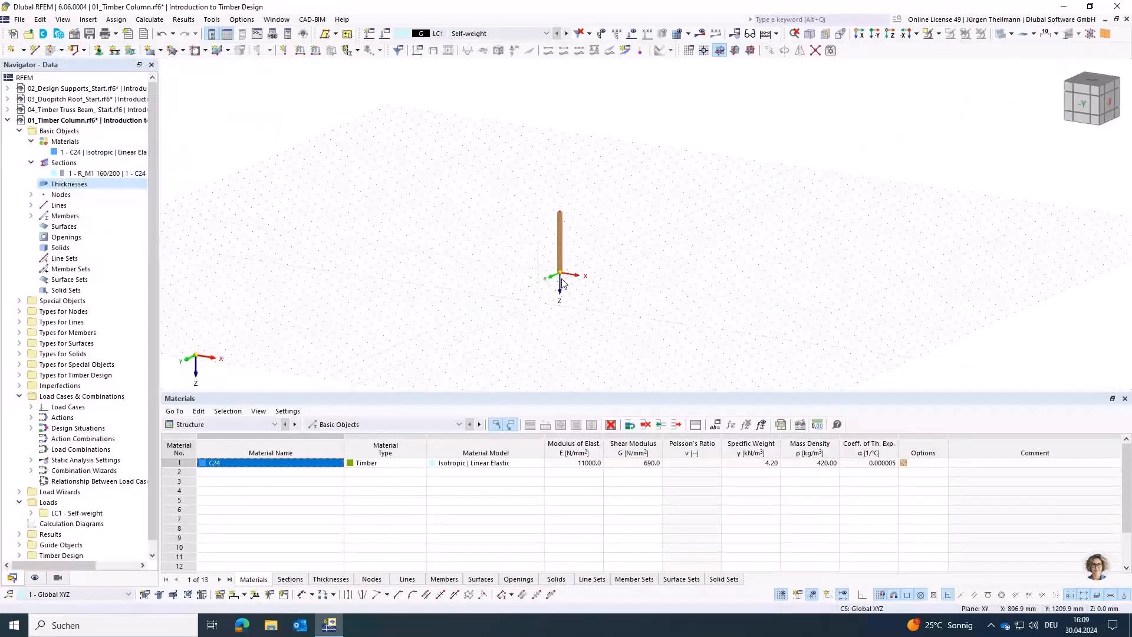
# Step: Set the unit for the model's general lengths to m
pyautogui.scroll(4, 557, 248)
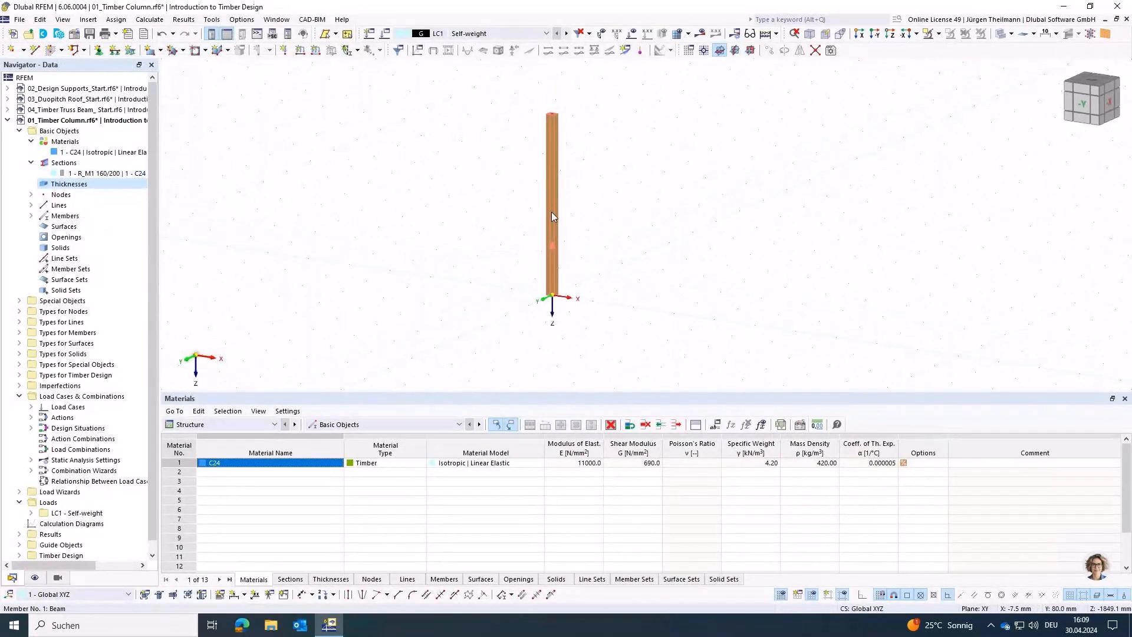
pyautogui.click(242, 20)
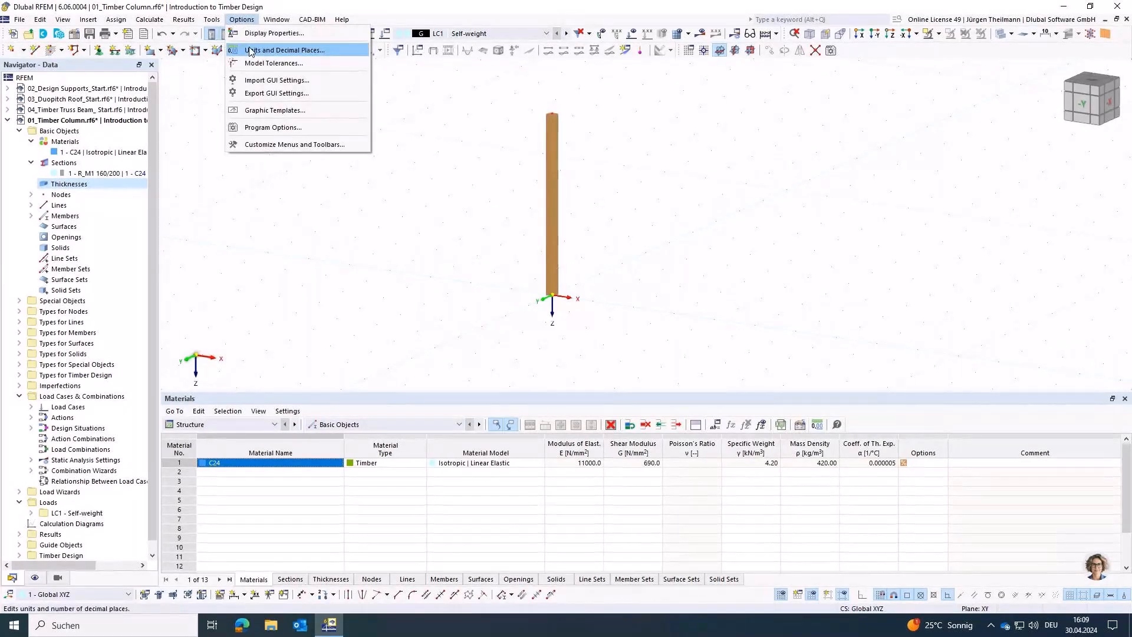
pyautogui.click(270, 52)
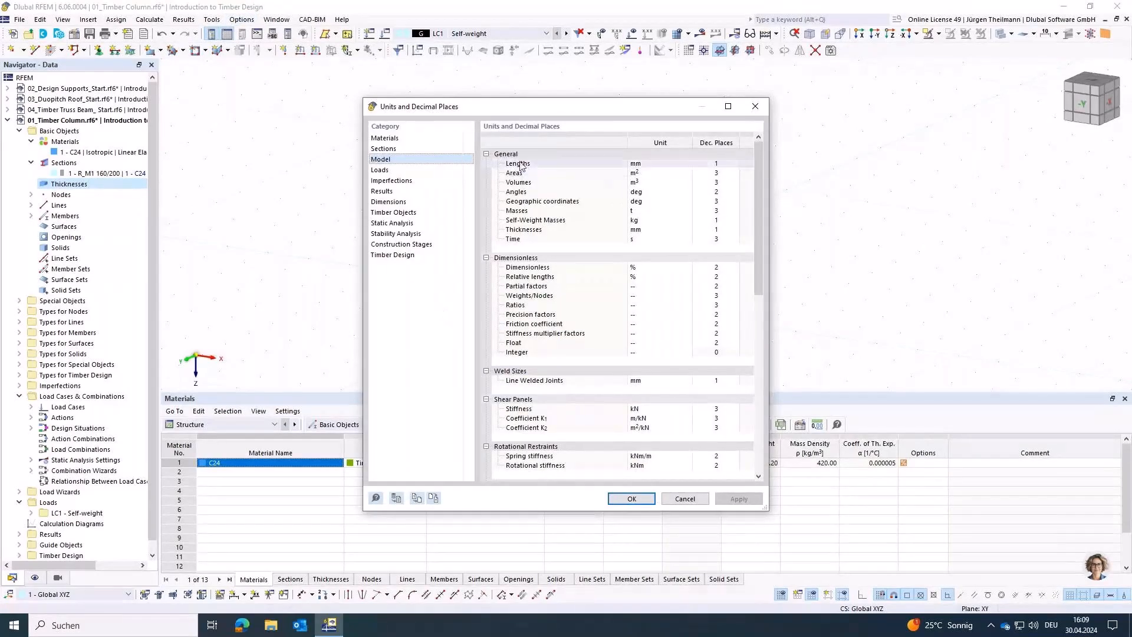
pyautogui.click(648, 165)
pyautogui.click(686, 164)
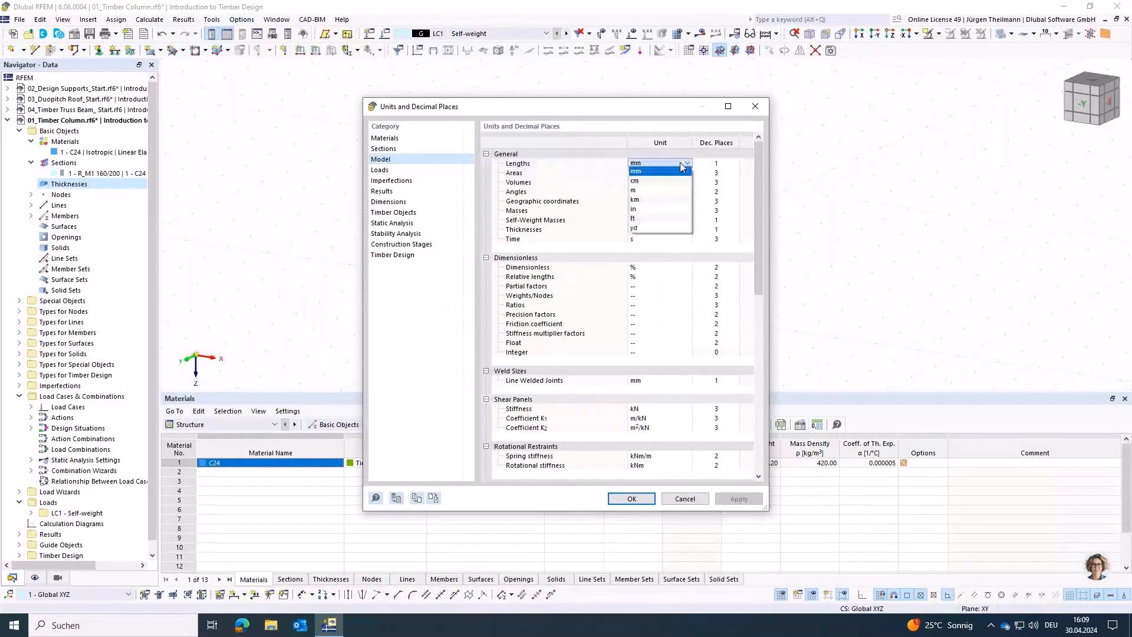
pyautogui.click(671, 191)
pyautogui.click(631, 499)
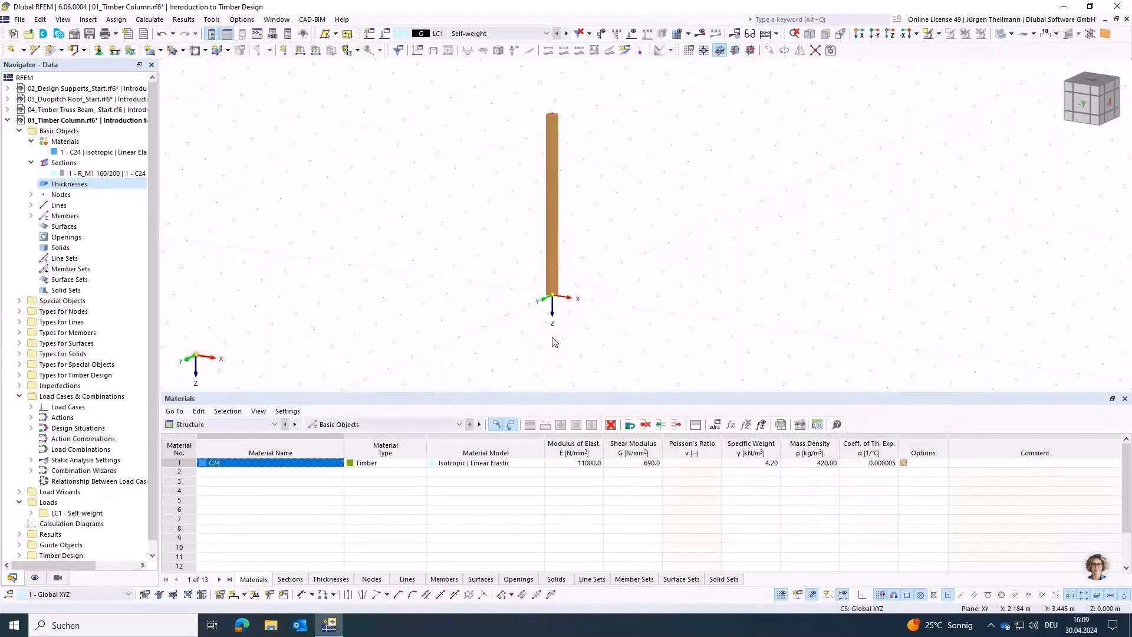
# Step: Restrain rotation φX in the predefined Hinged nodal support and assign the support to the column's base node
pyautogui.click(99, 52)
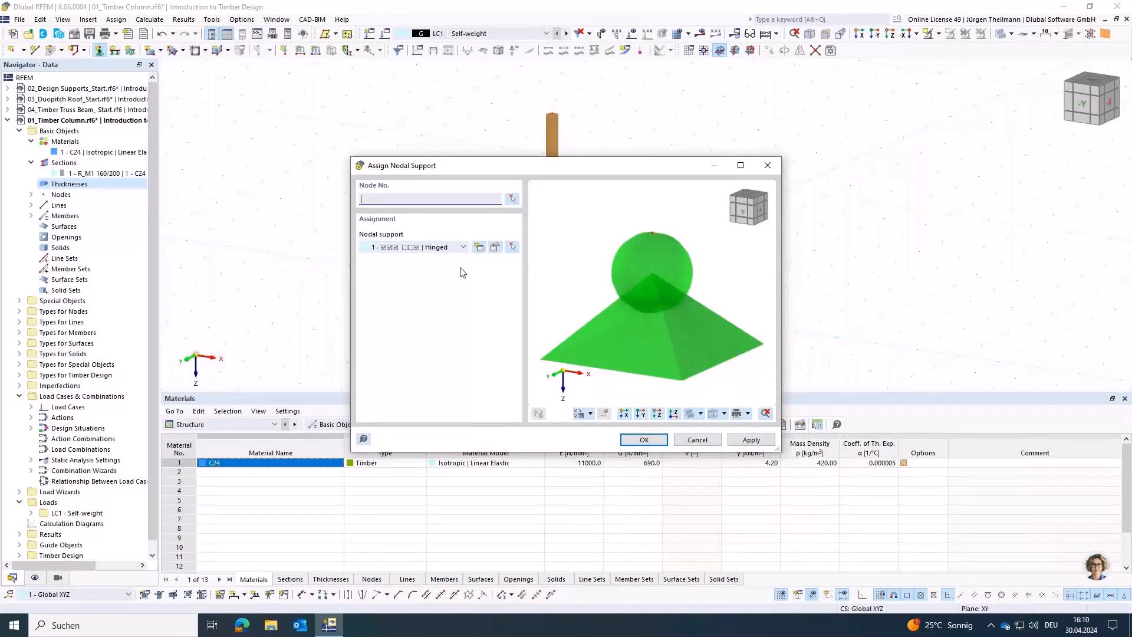
pyautogui.click(496, 244)
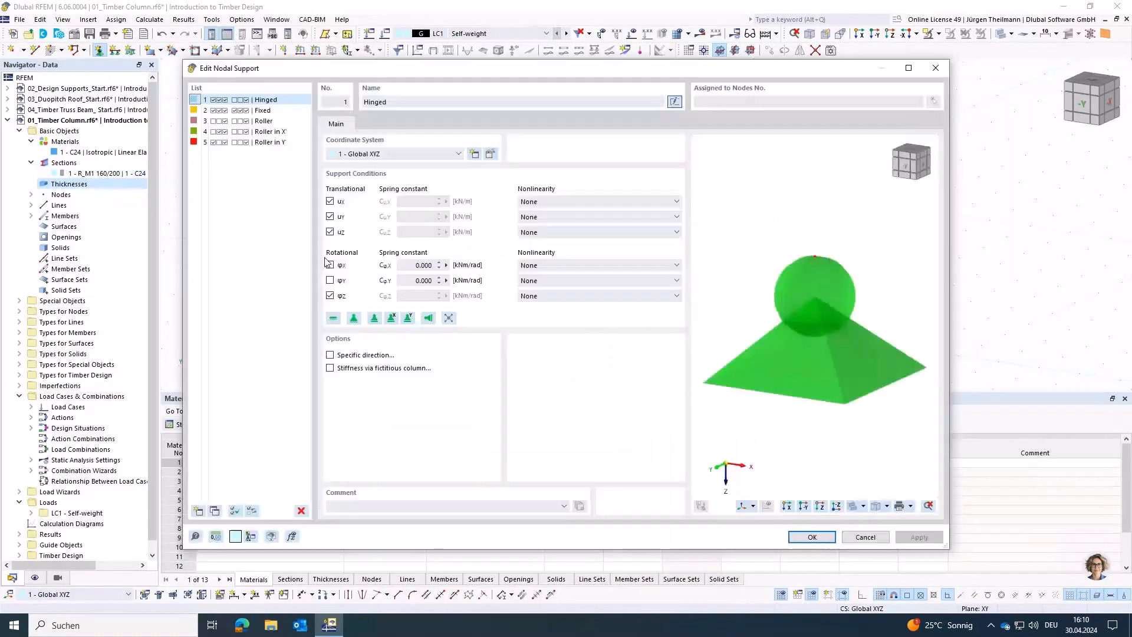
pyautogui.click(329, 266)
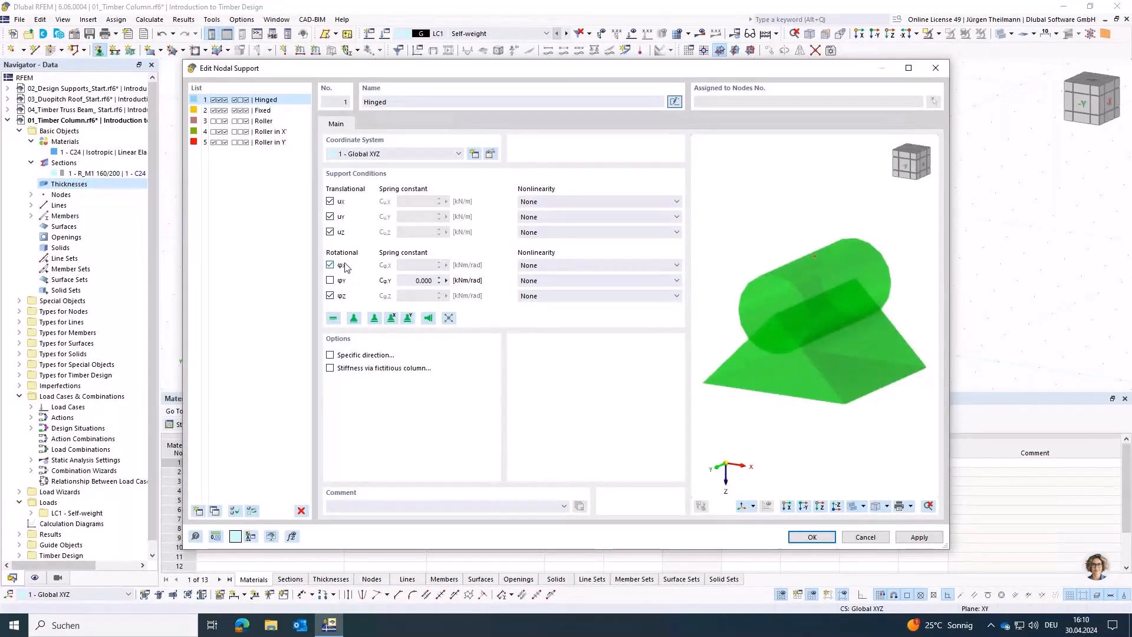
pyautogui.click(799, 538)
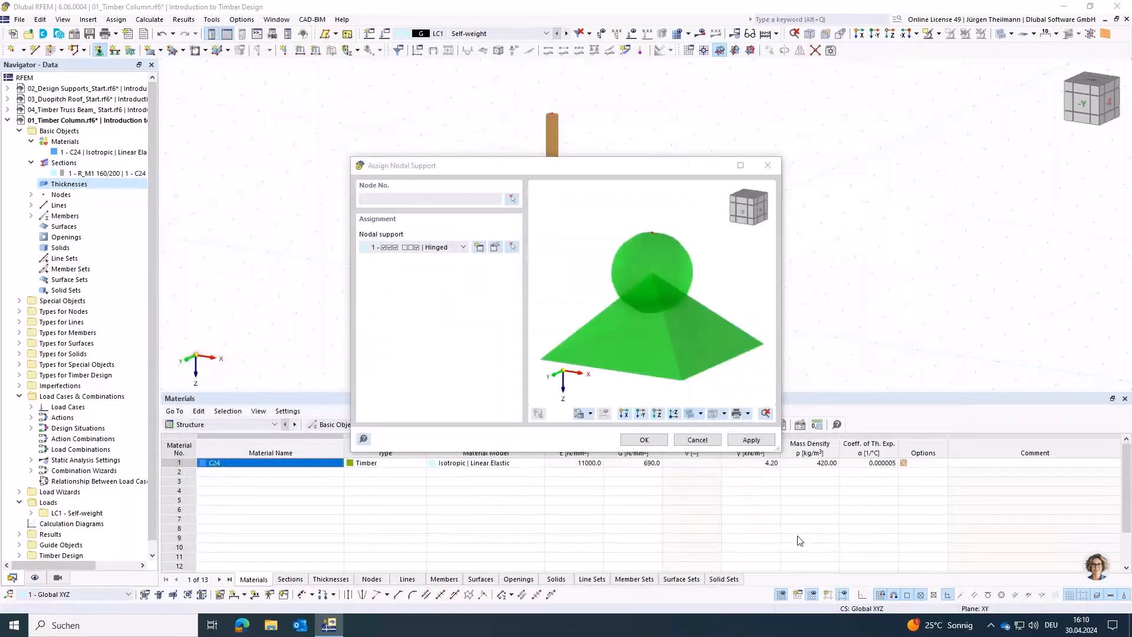
pyautogui.click(512, 200)
pyautogui.moveTo(510, 269); pyautogui.dragTo(627, 335)
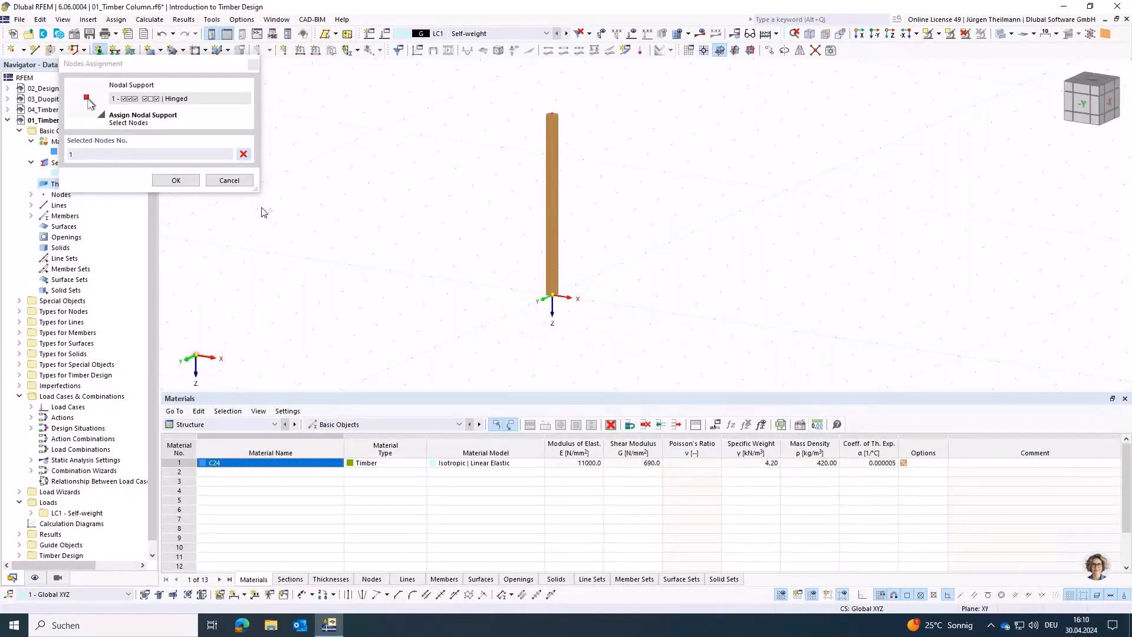
pyautogui.click(174, 181)
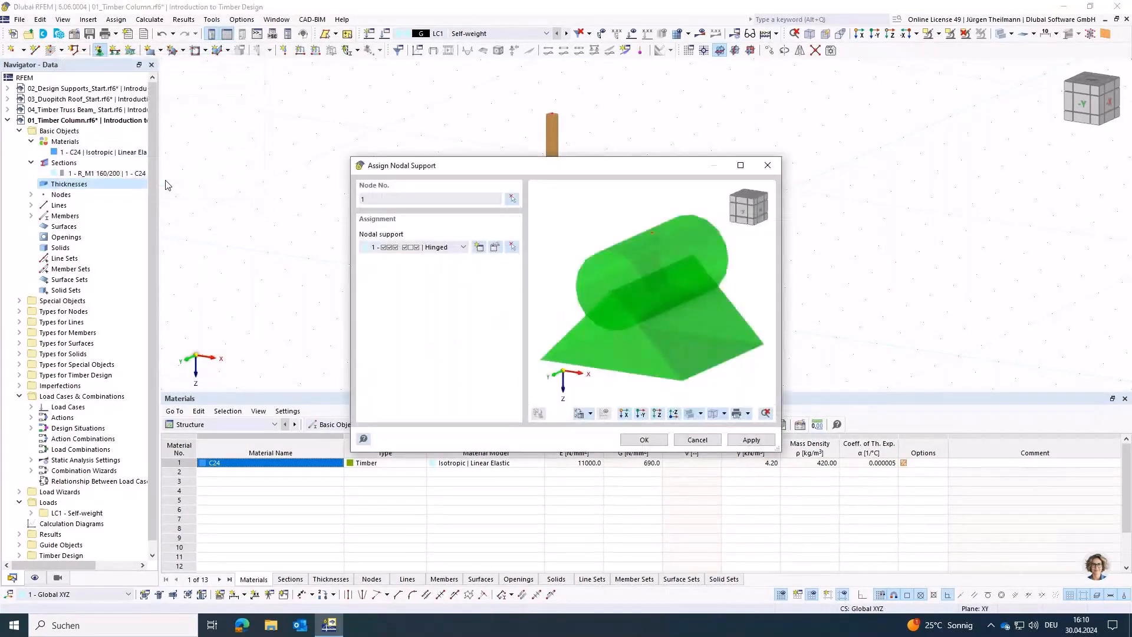
pyautogui.click(765, 442)
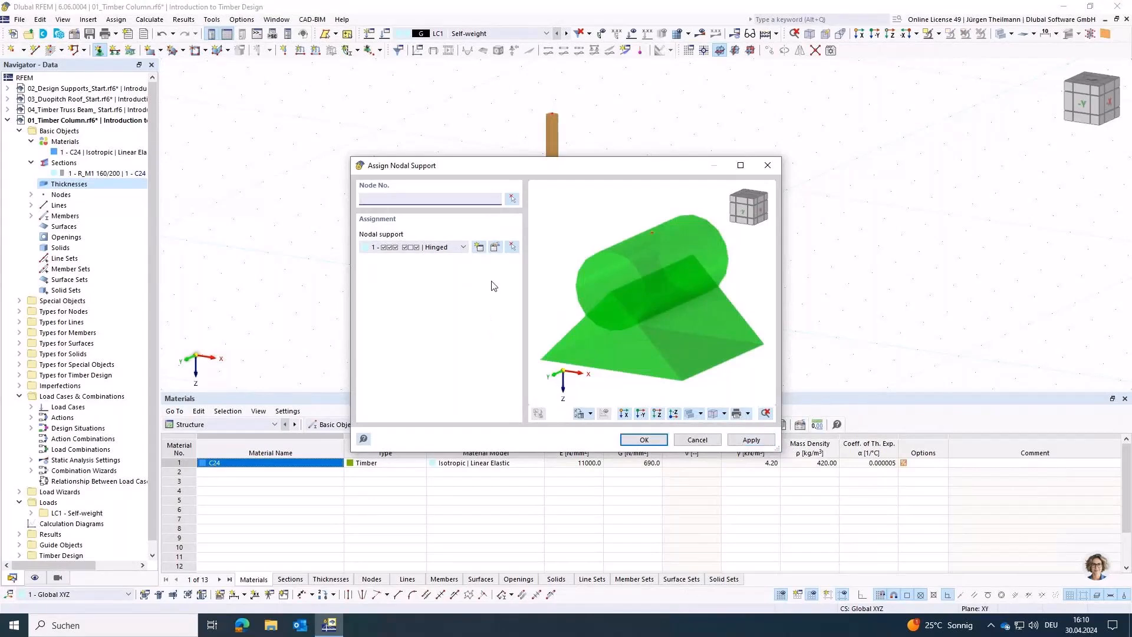
# Step: Create a new nodal support that restrains only translation uX and rotation φX, with uY, uZ, φY and φZ free
pyautogui.click(479, 250)
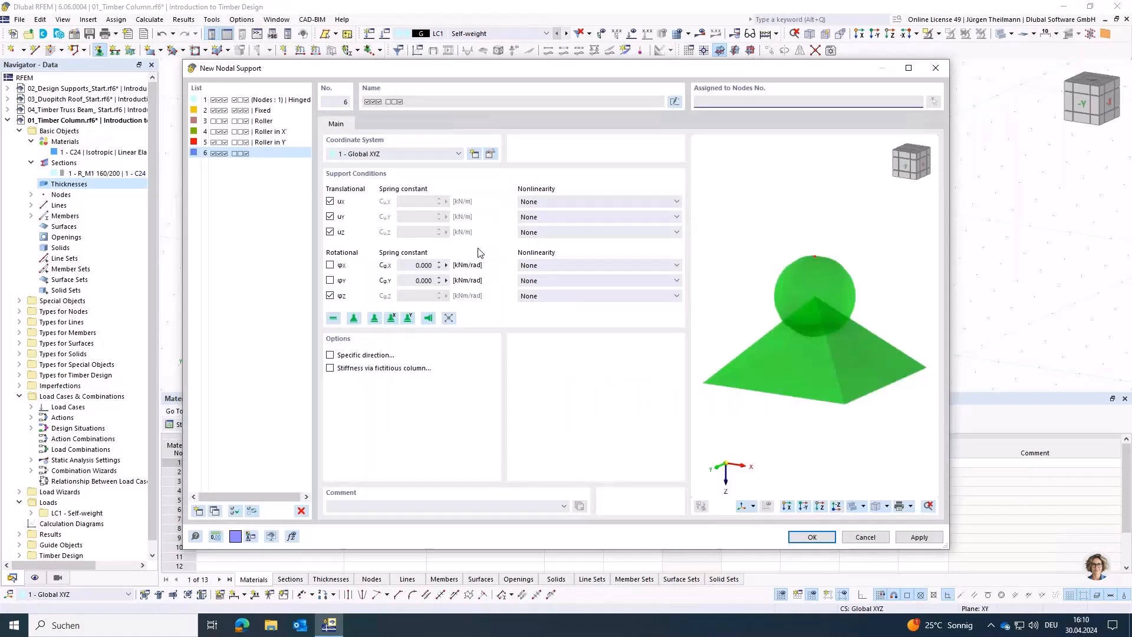
pyautogui.click(330, 216)
pyautogui.click(330, 232)
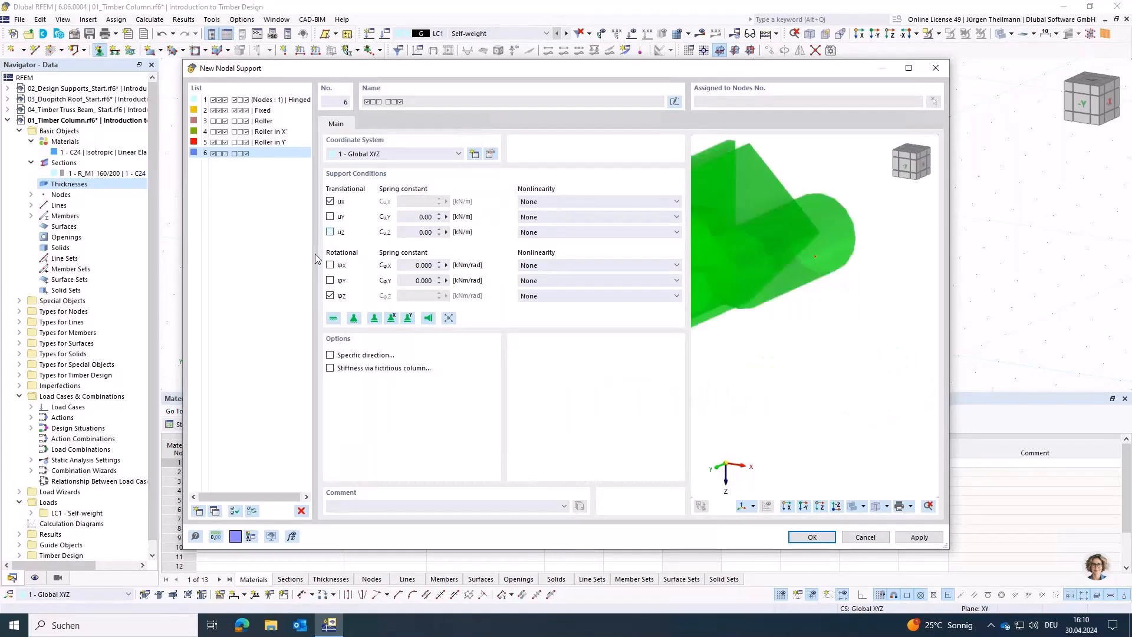
pyautogui.click(330, 265)
pyautogui.click(331, 295)
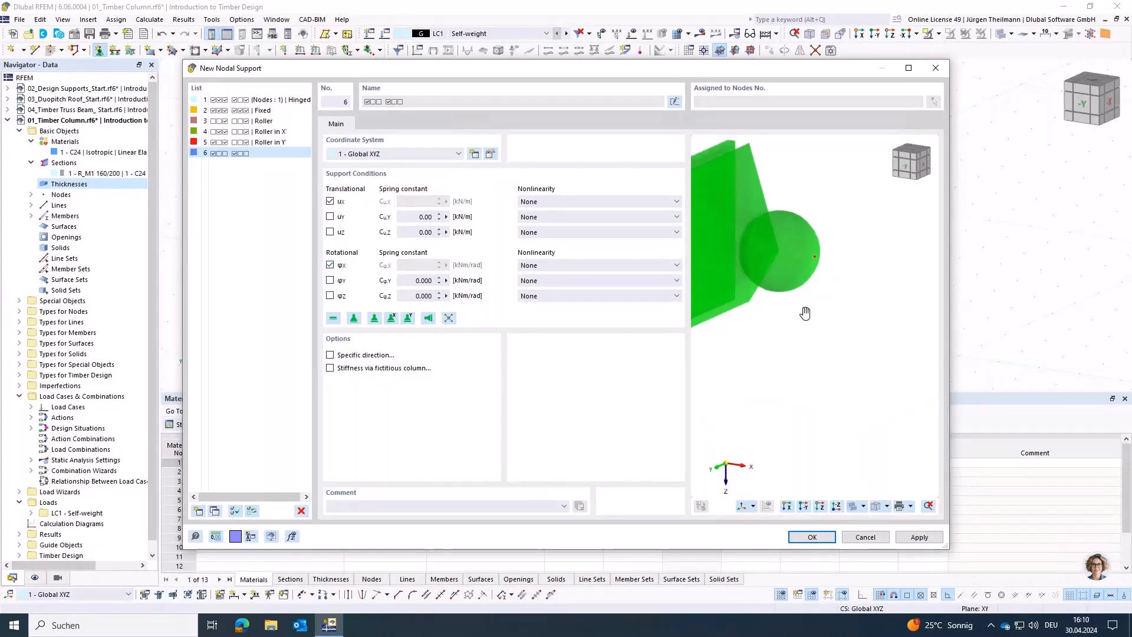
pyautogui.moveTo(806, 314); pyautogui.dragTo(863, 347, button='middle')
pyautogui.scroll(-3, 862, 342)
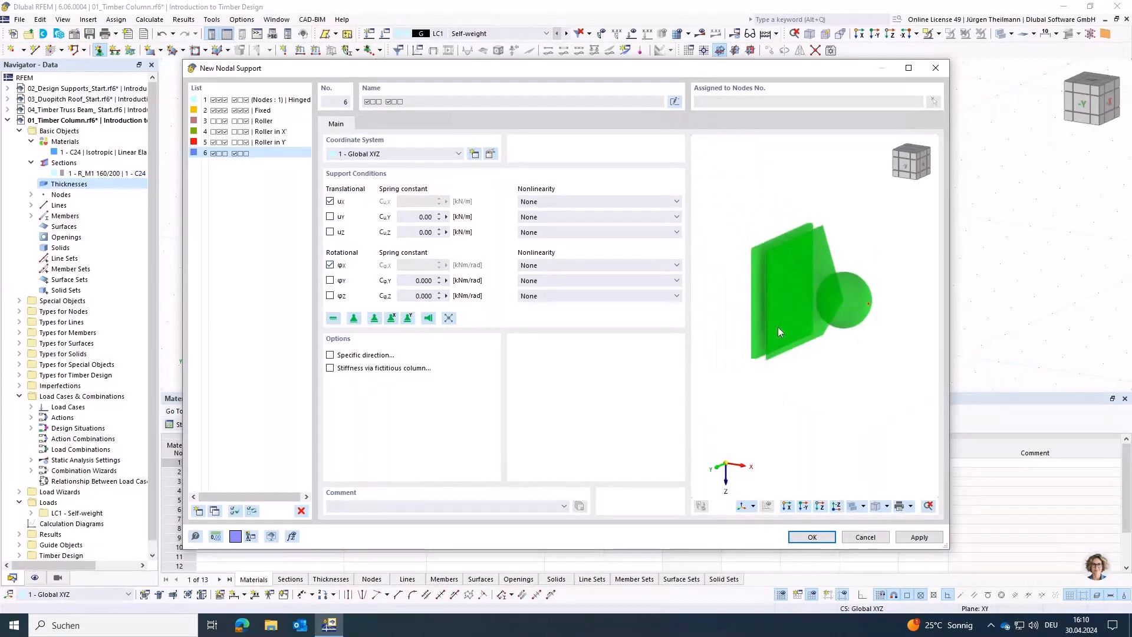
pyautogui.moveTo(837, 370); pyautogui.dragTo(828, 351, button='middle')
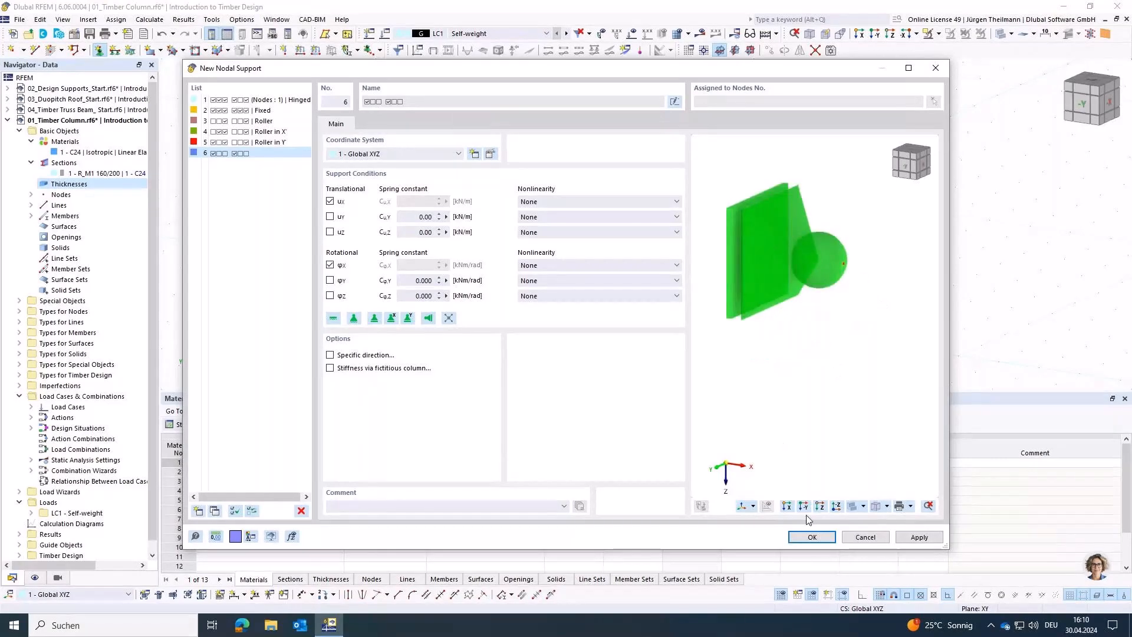
pyautogui.click(810, 536)
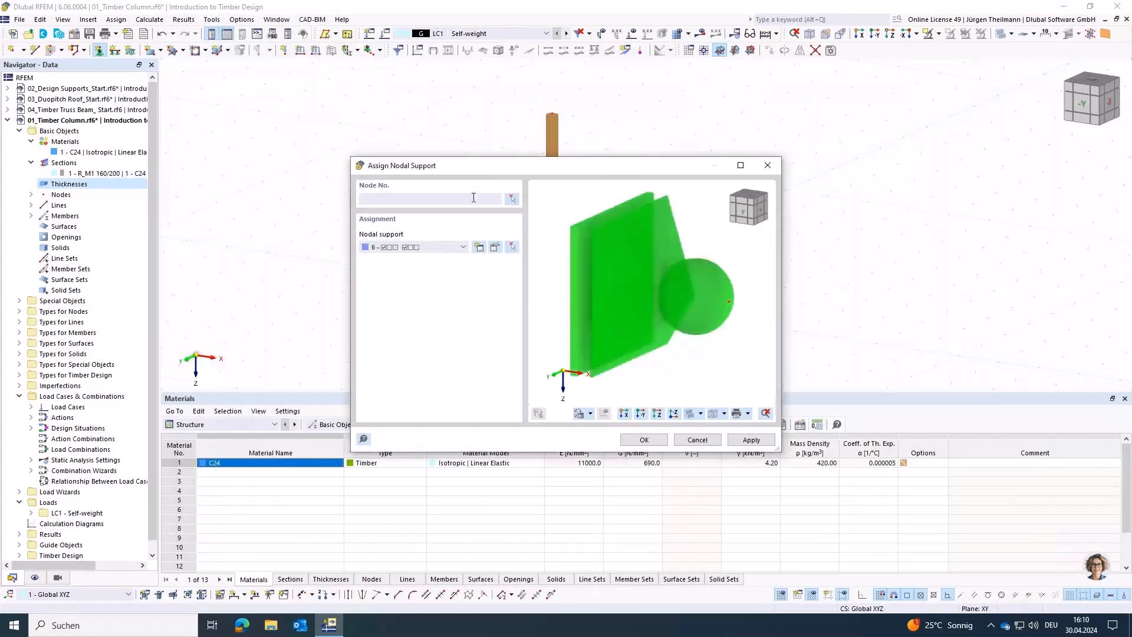
# Step: Assign the new nodal support to the column's top node
pyautogui.click(511, 199)
pyautogui.moveTo(530, 94); pyautogui.dragTo(603, 157)
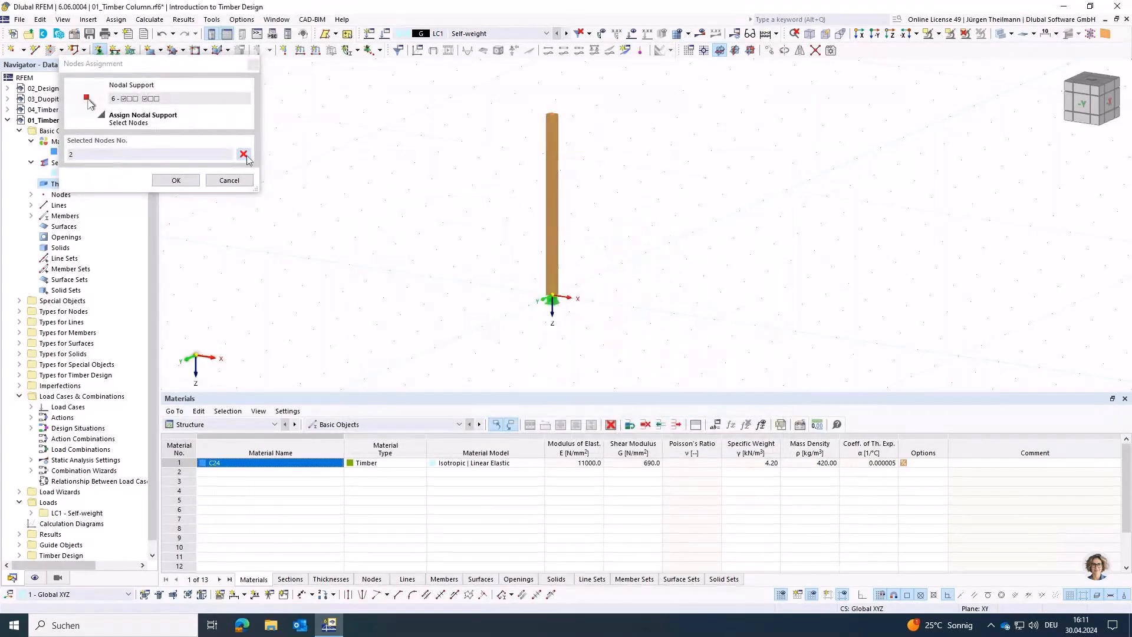
pyautogui.click(176, 180)
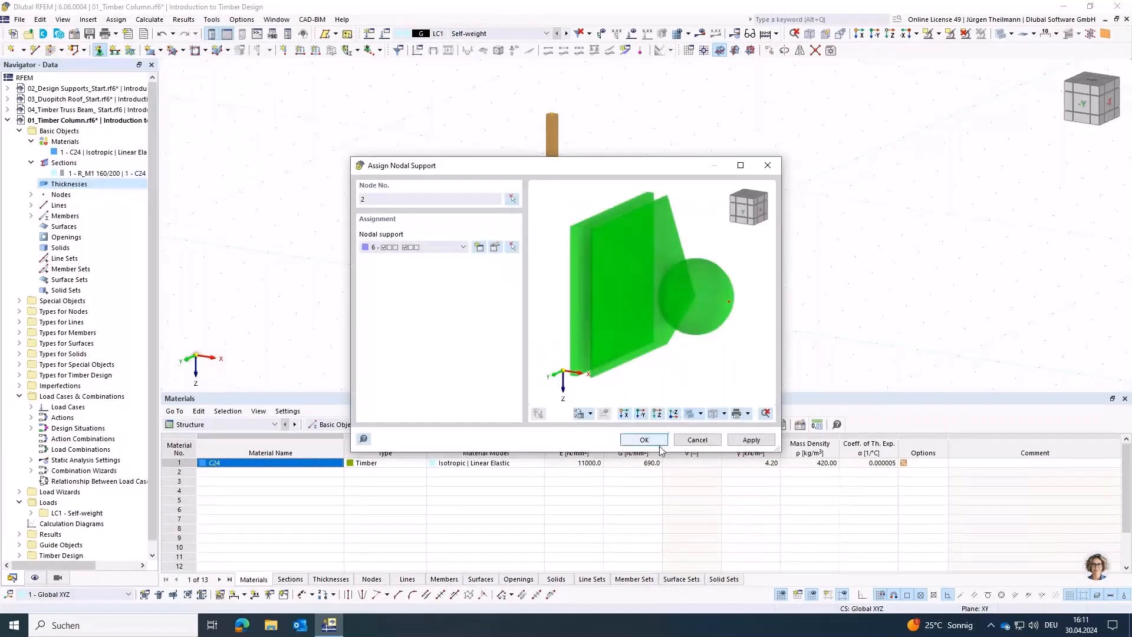
pyautogui.click(659, 443)
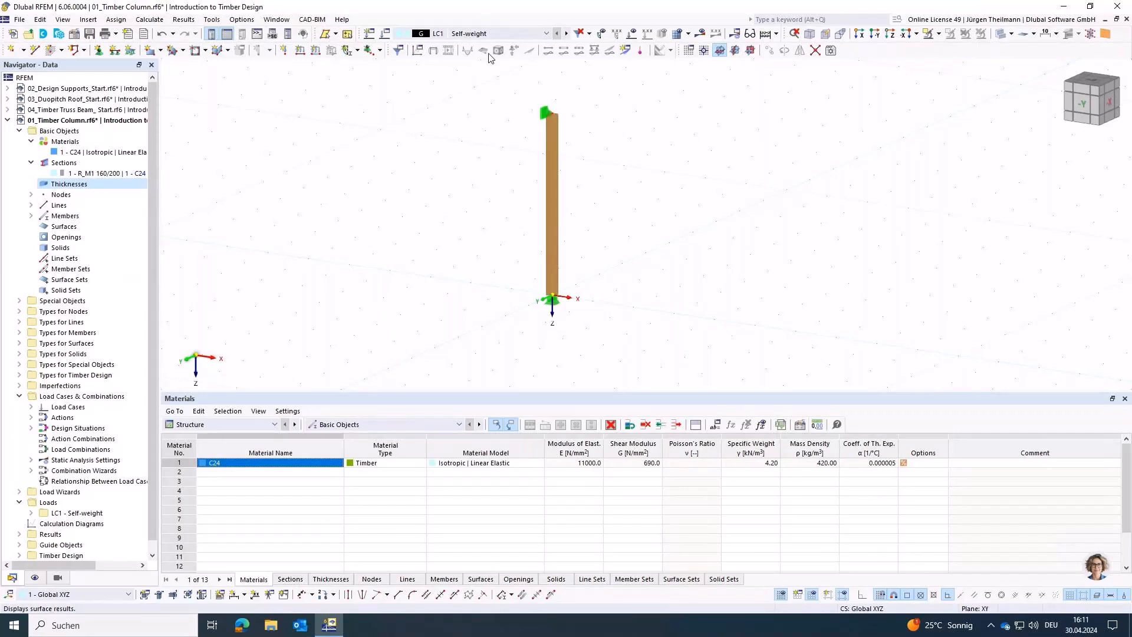
# Step: Rename load case LC1 as Design Load and deactivate its self-weight
pyautogui.click(386, 35)
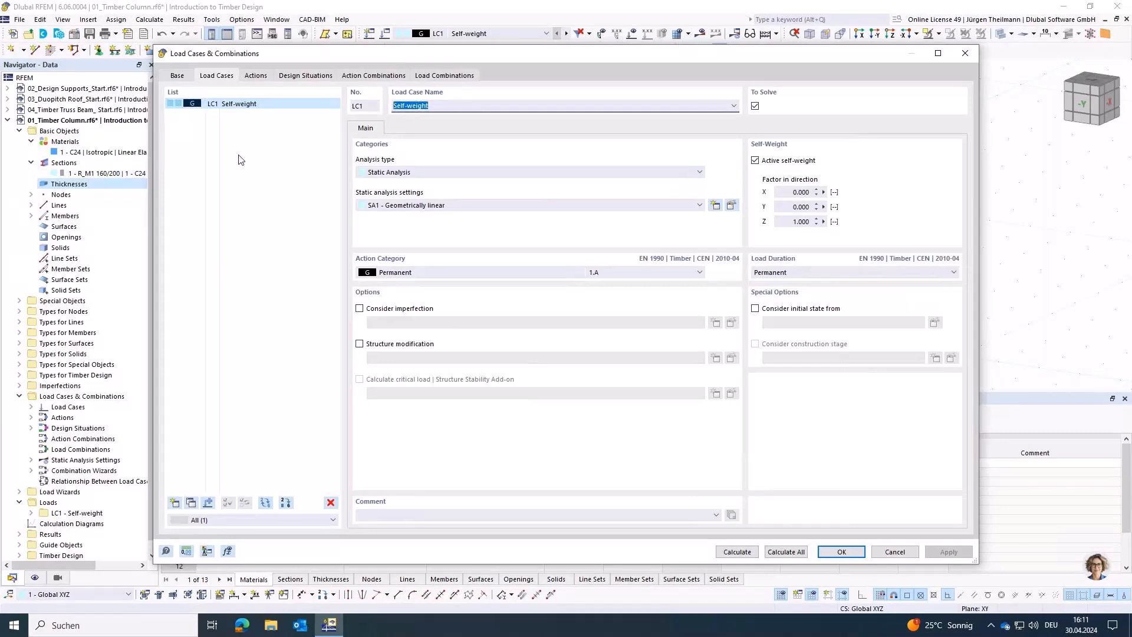
pyautogui.write('Design Load')
pyautogui.press('Tab')
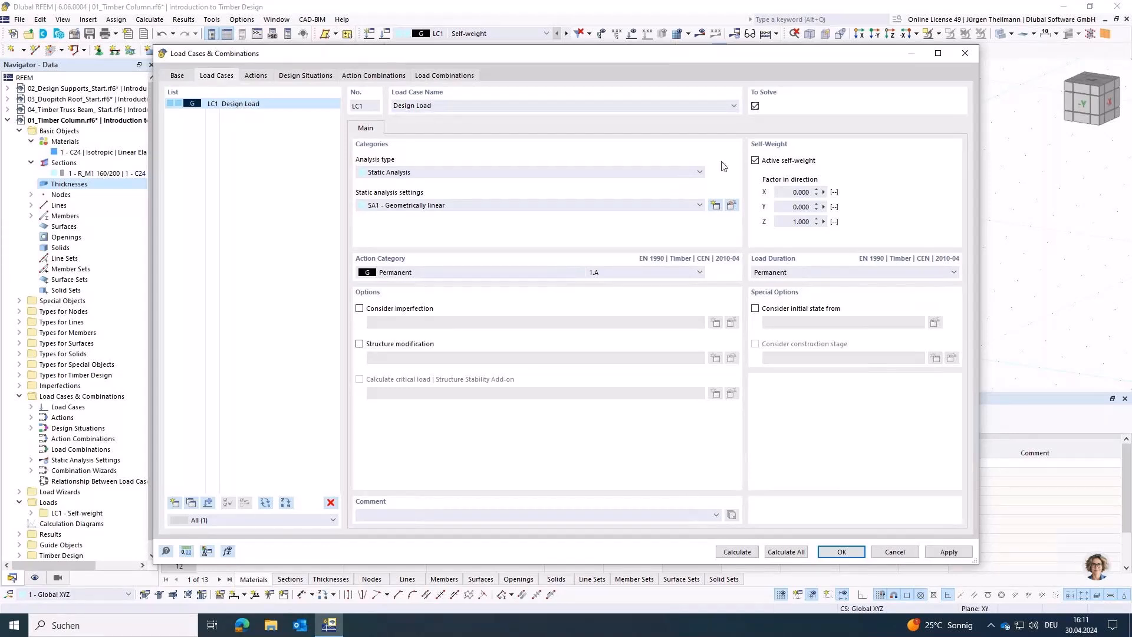
pyautogui.click(764, 164)
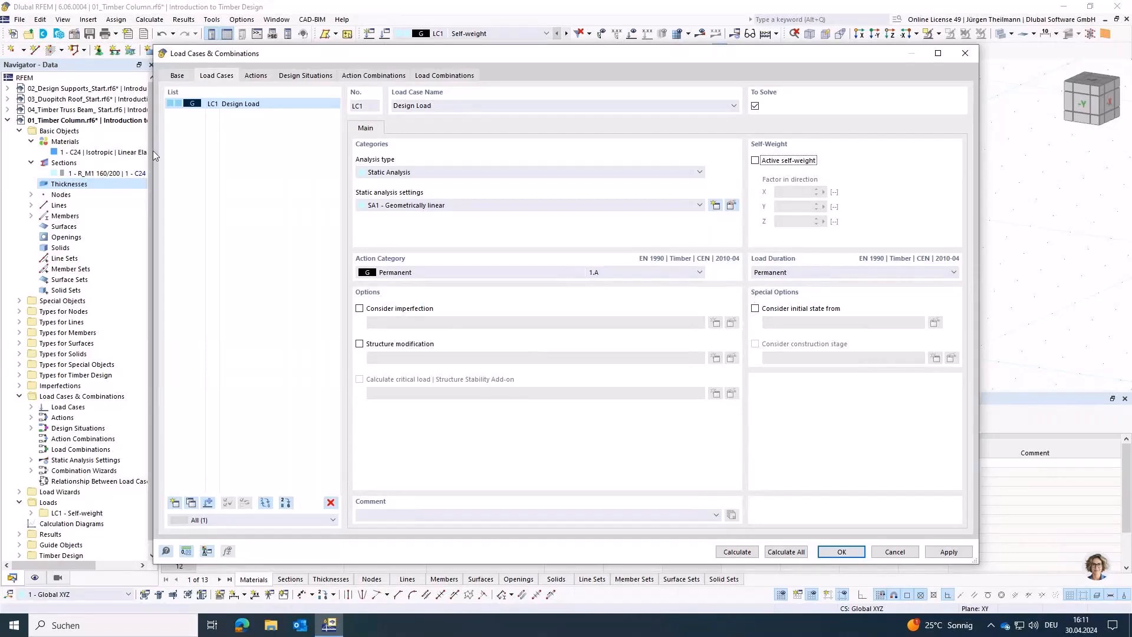
# Step: Switch the standard group for load case classification to EN 1990 and view the Design Load case's settings
pyautogui.click(176, 76)
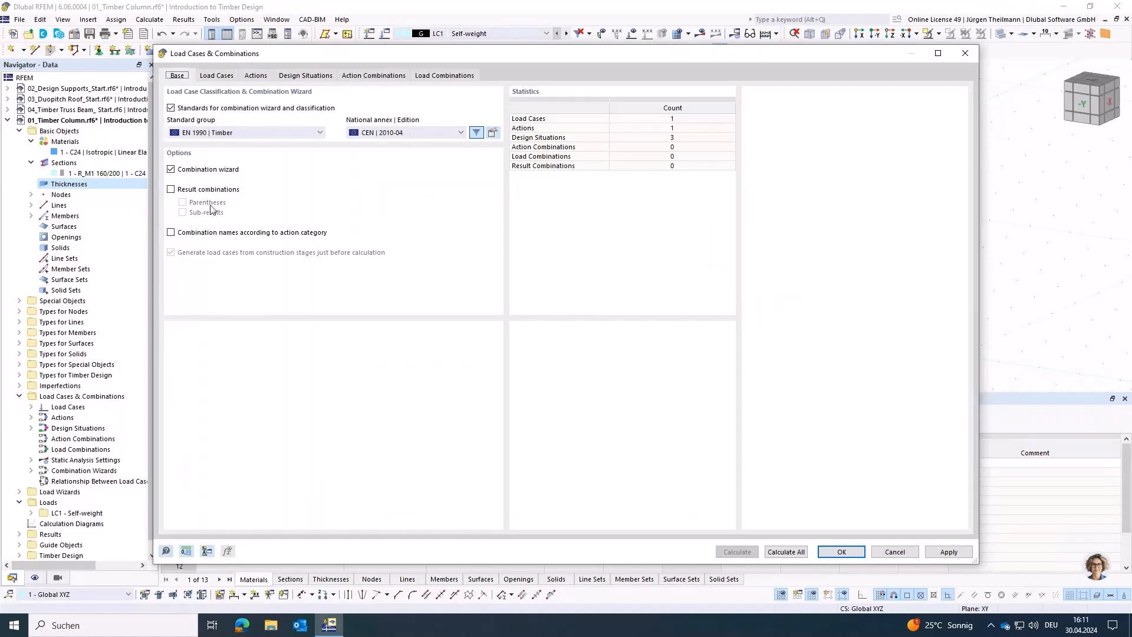
pyautogui.click(218, 133)
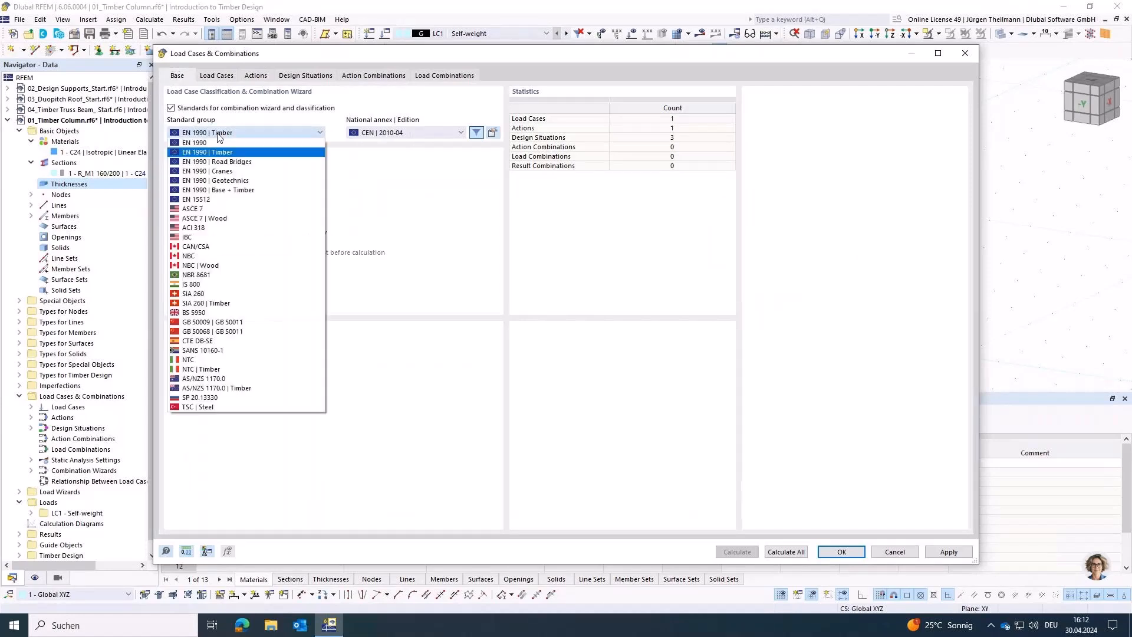
pyautogui.click(199, 151)
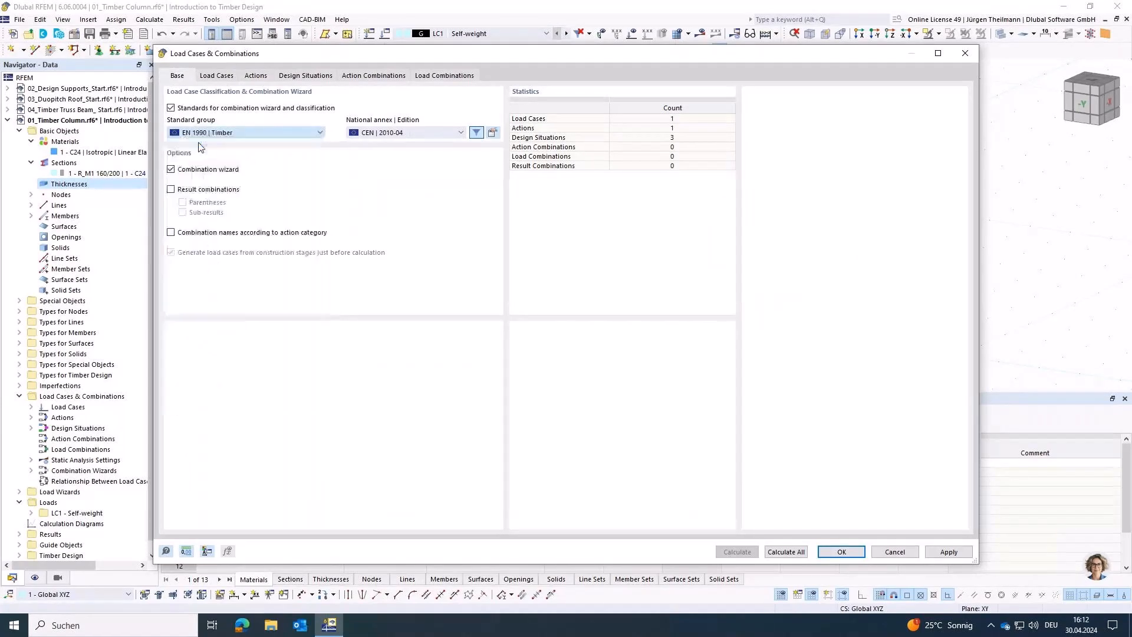
pyautogui.click(626, 390)
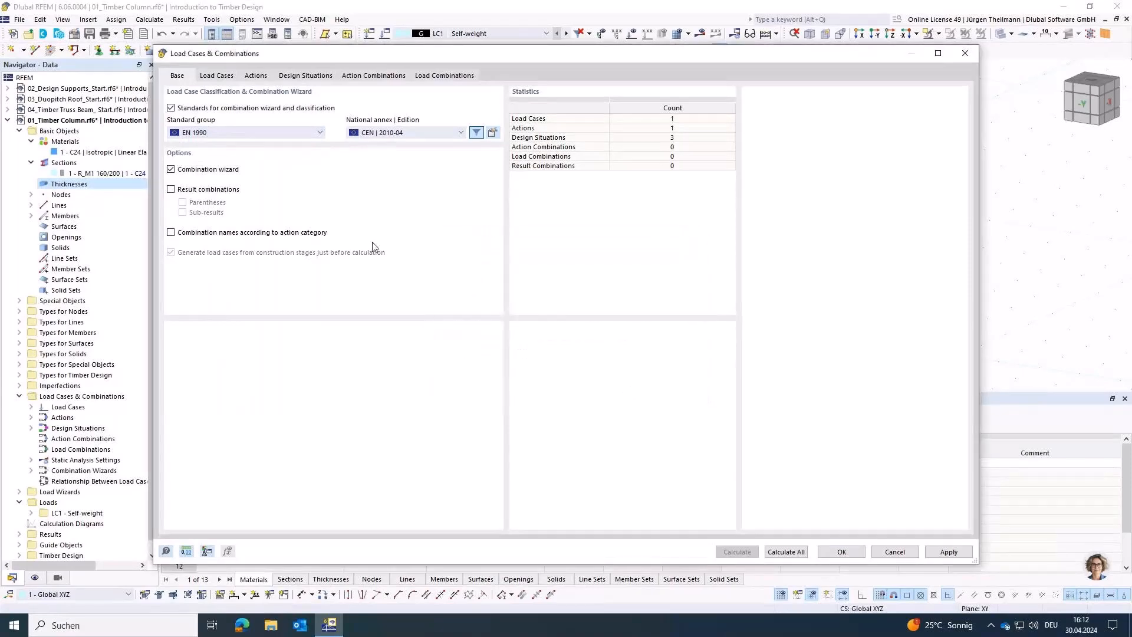
pyautogui.click(216, 75)
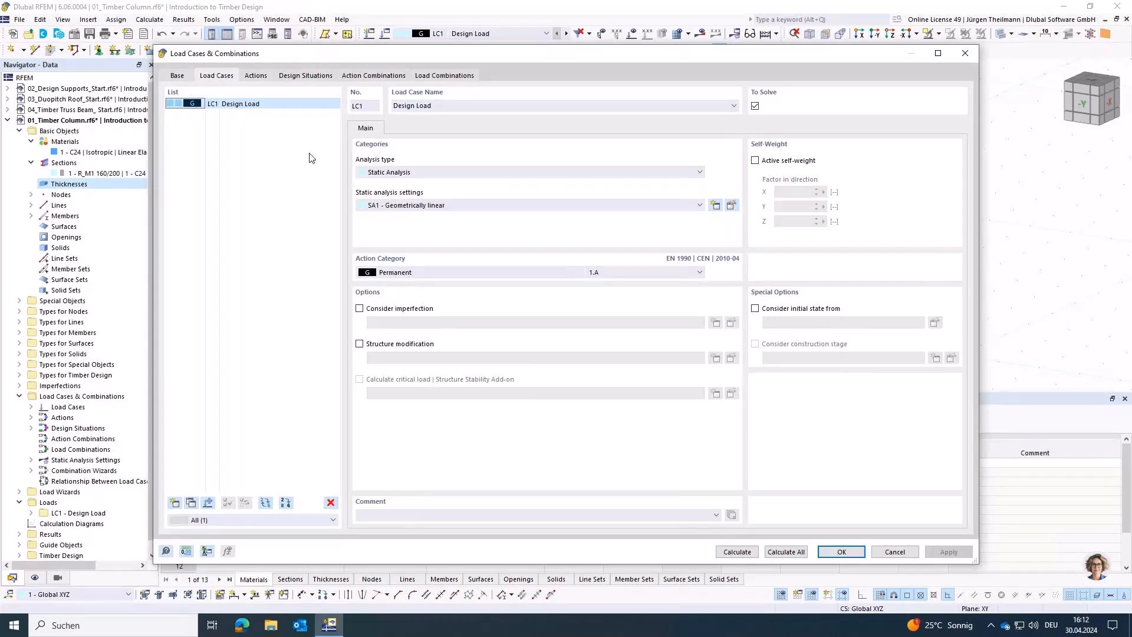
# Step: Change the load case classification standard to EN 1990 | Timber and deactivate the combination wizard
pyautogui.click(177, 76)
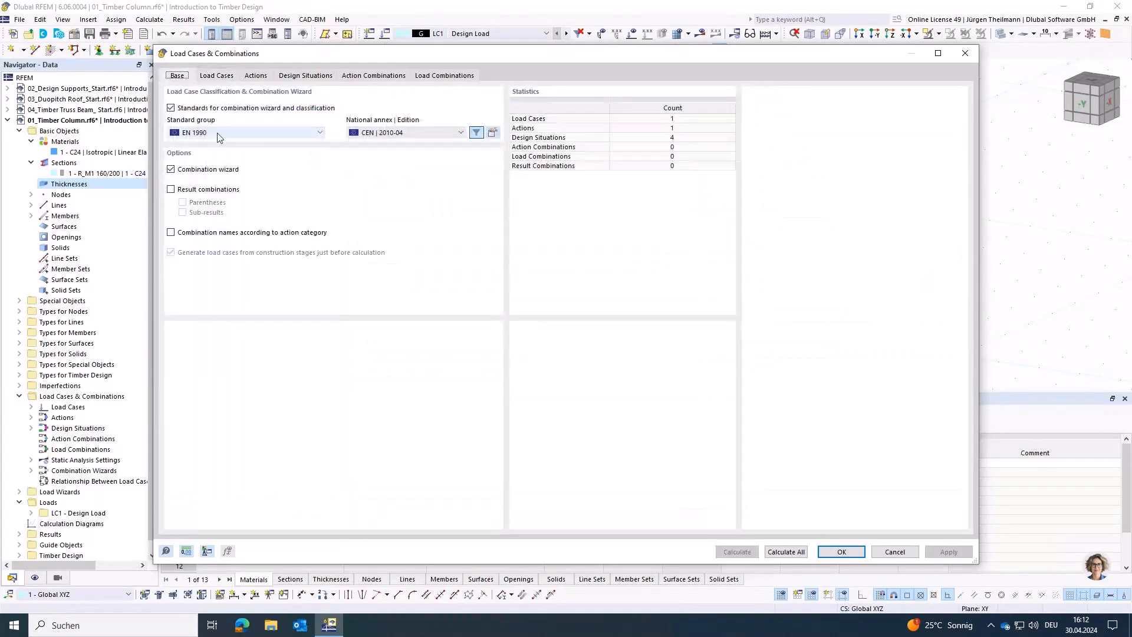
pyautogui.click(217, 133)
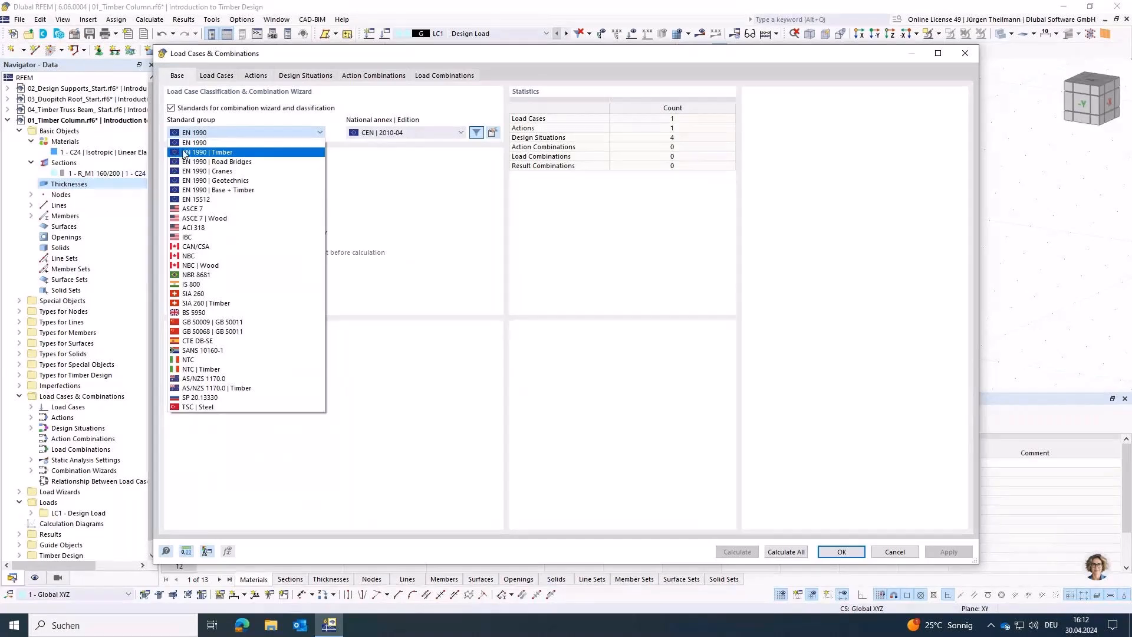
pyautogui.click(200, 153)
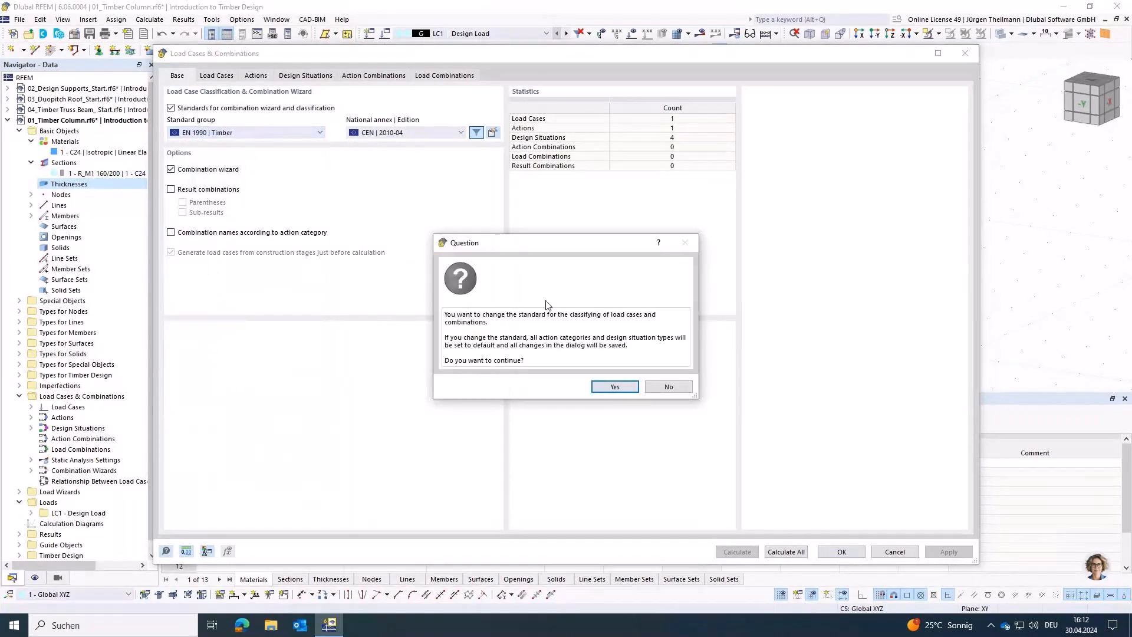
pyautogui.click(632, 388)
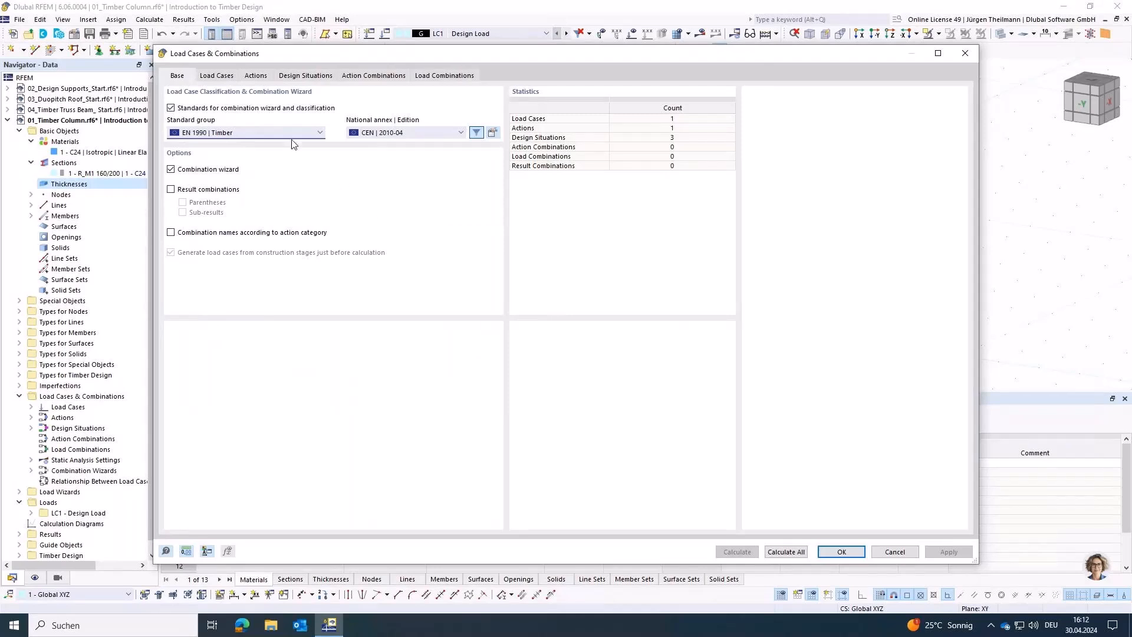
pyautogui.click(171, 170)
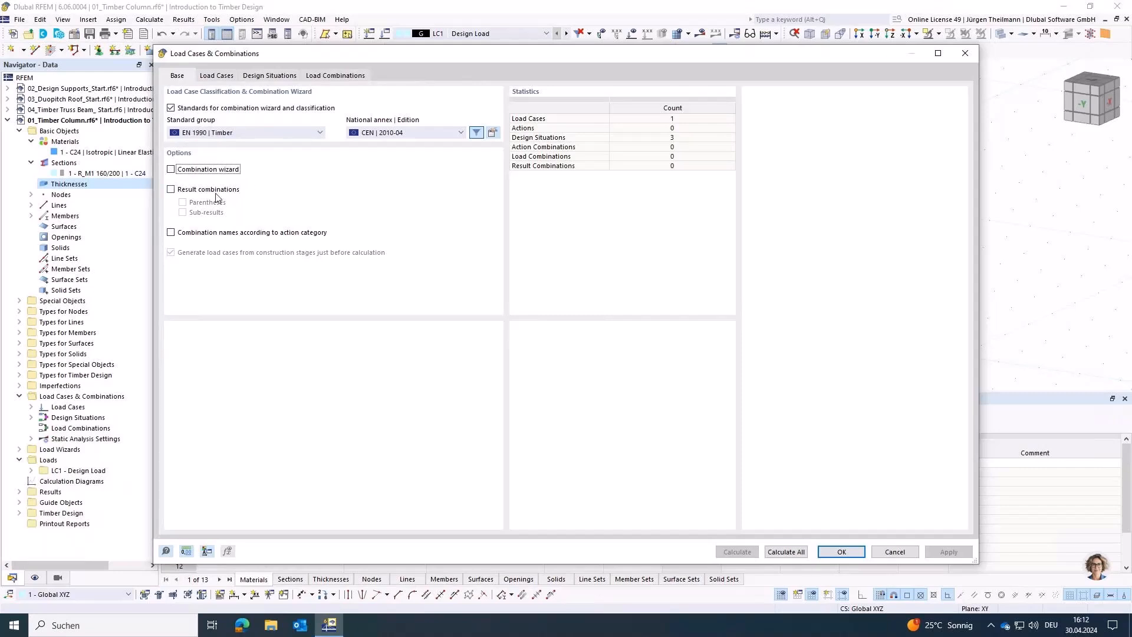
# Step: Set the load duration of load case LC1 Design Load to Medium-term
pyautogui.click(217, 76)
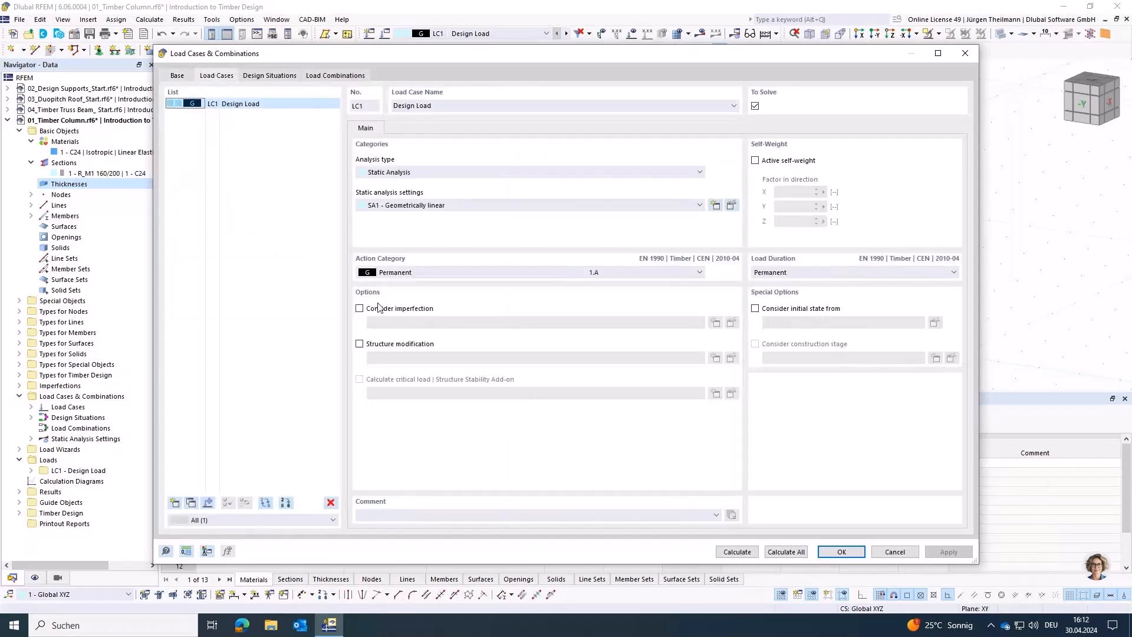
pyautogui.click(800, 273)
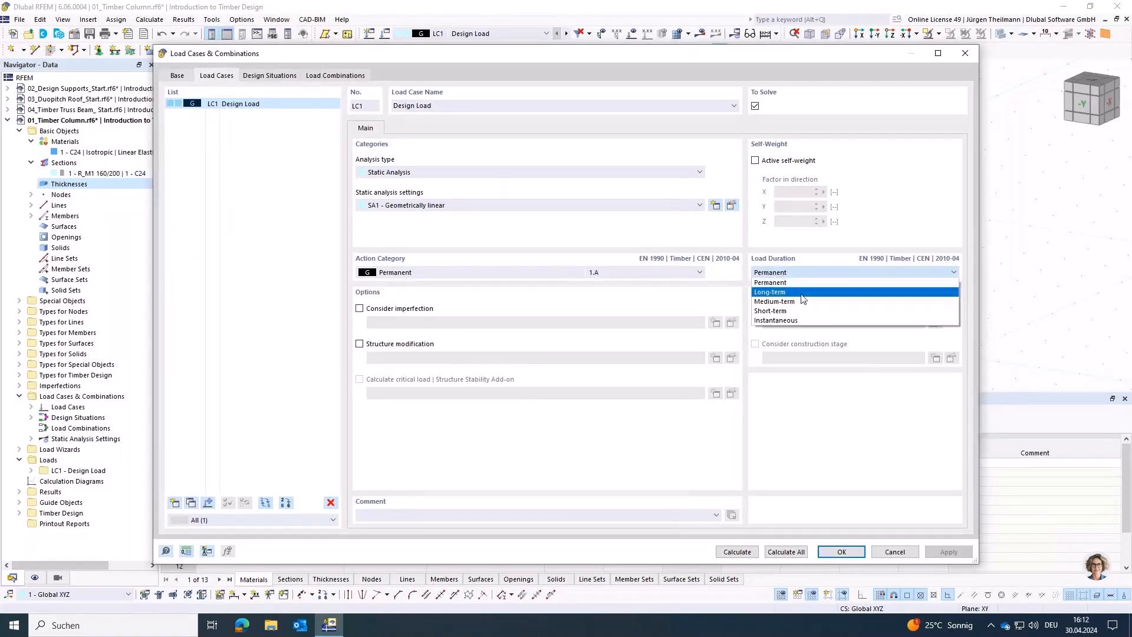
pyautogui.click(807, 302)
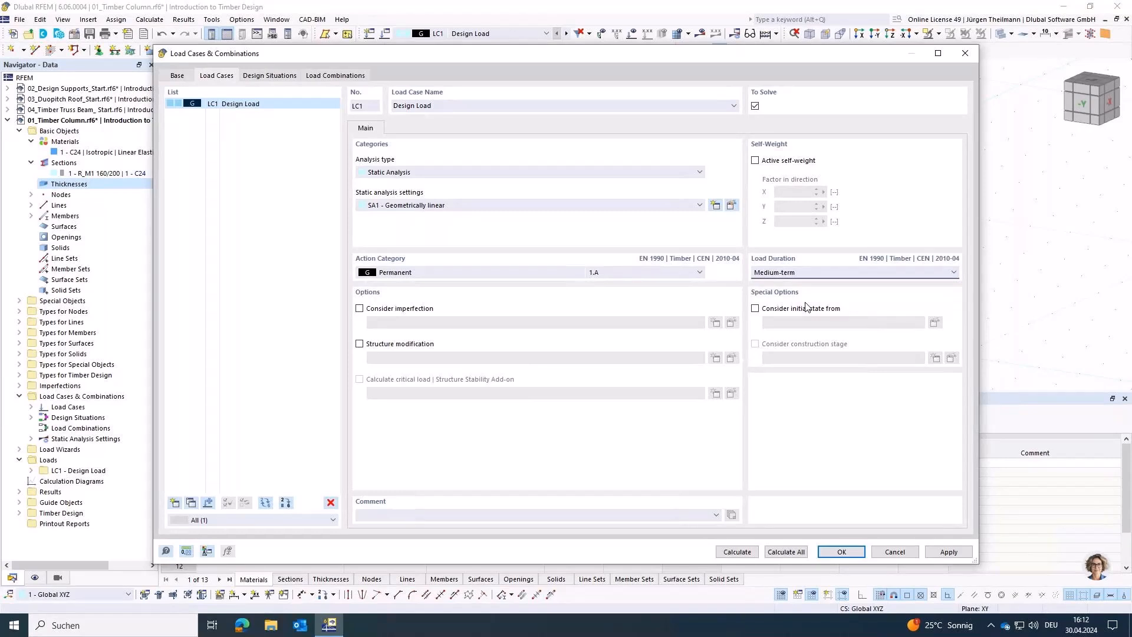
# Step: Delete the SLS Characteristic and SLS Quasi-permanent design situations, DS2 and DS3
pyautogui.click(269, 75)
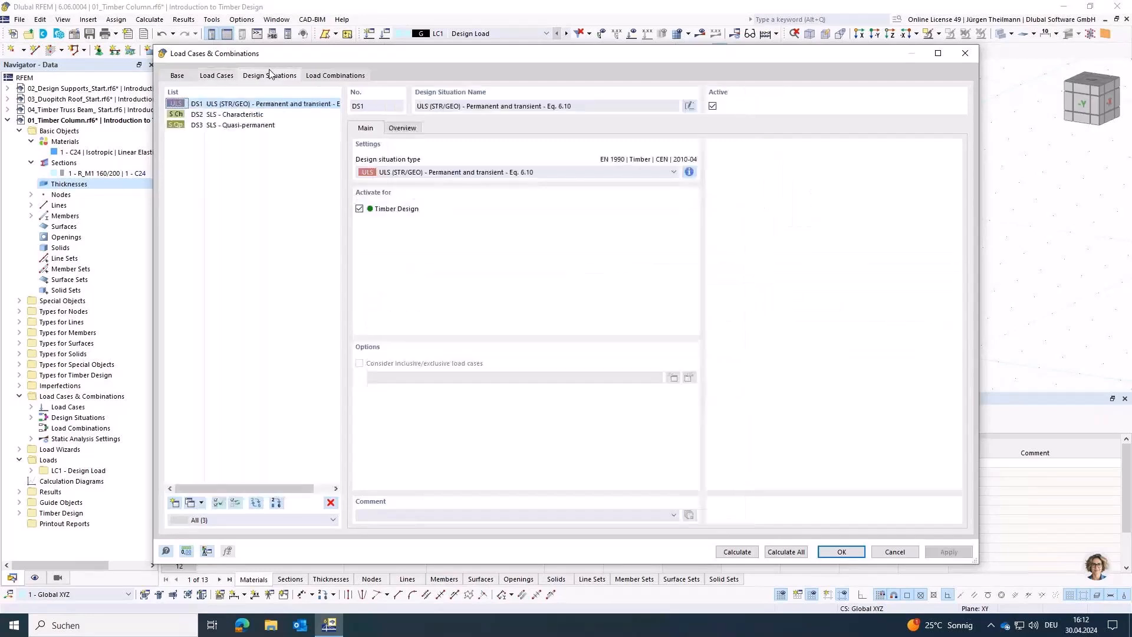
pyautogui.click(248, 125)
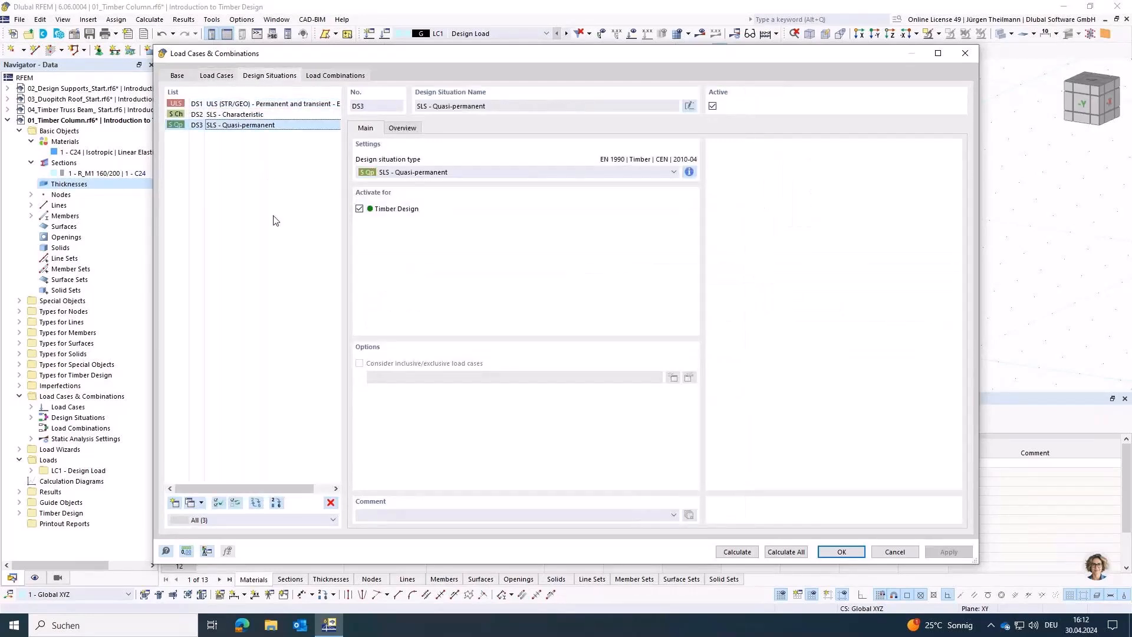
pyautogui.hotkey('shift', 'Up')
pyautogui.press('Delete')
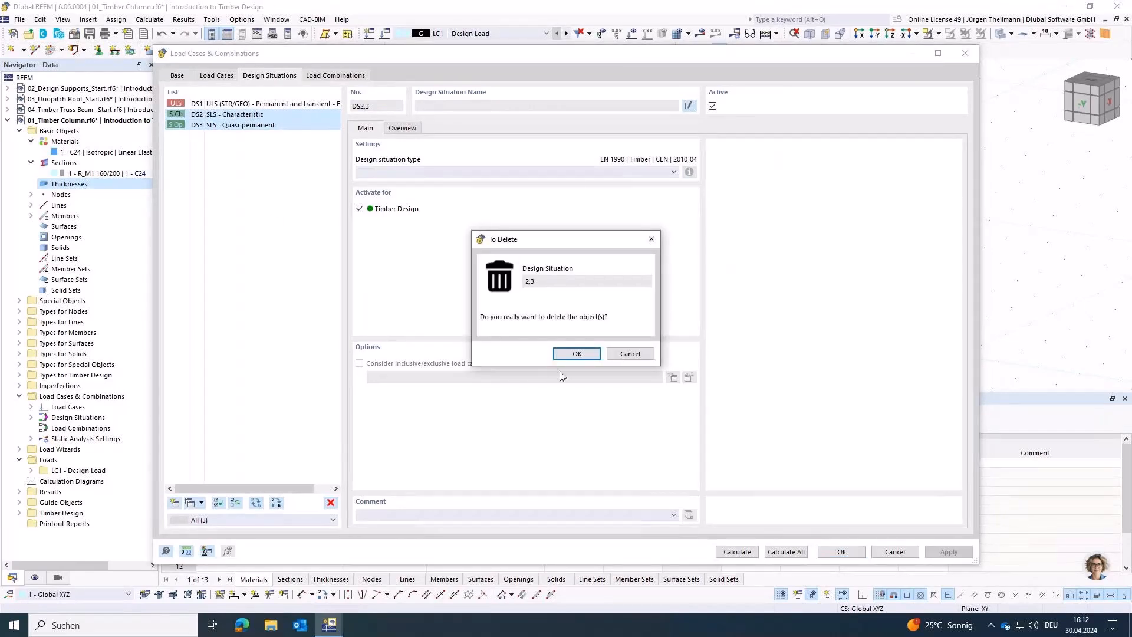
pyautogui.click(584, 354)
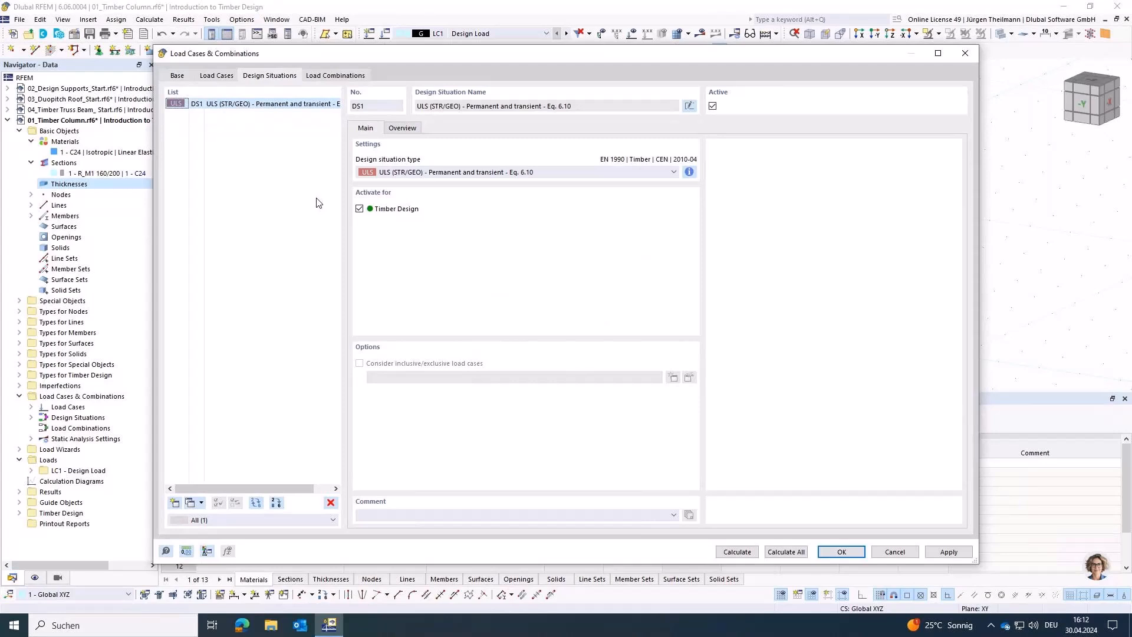
# Step: Create load combination CO1 with load case LC1 assigned at factor 1.00 and accept the load case settings
pyautogui.click(333, 76)
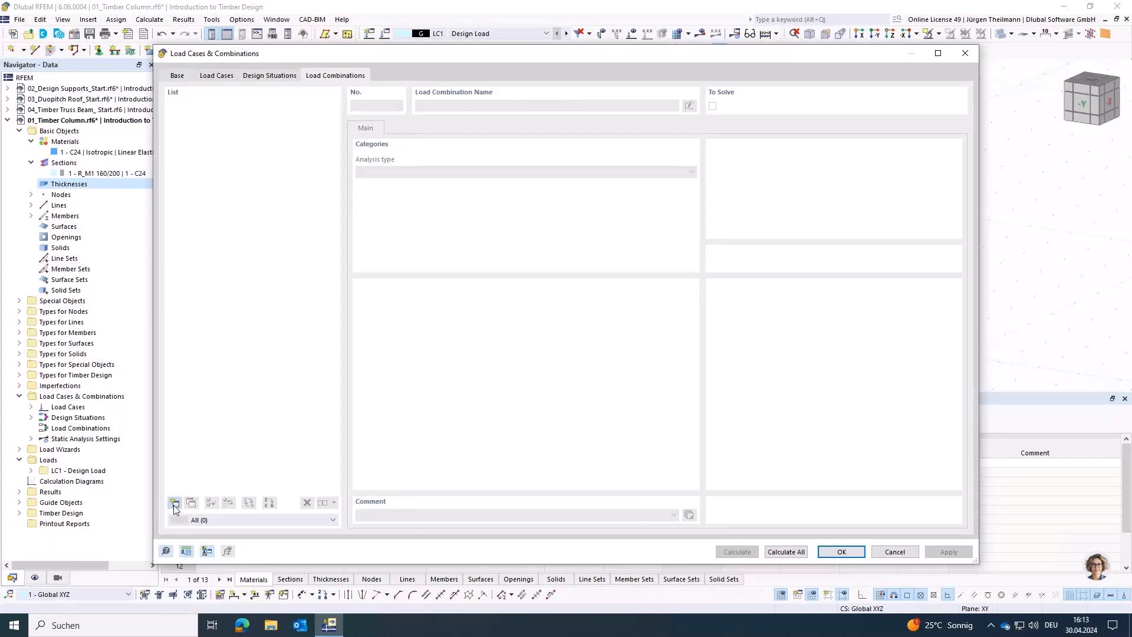
pyautogui.click(174, 503)
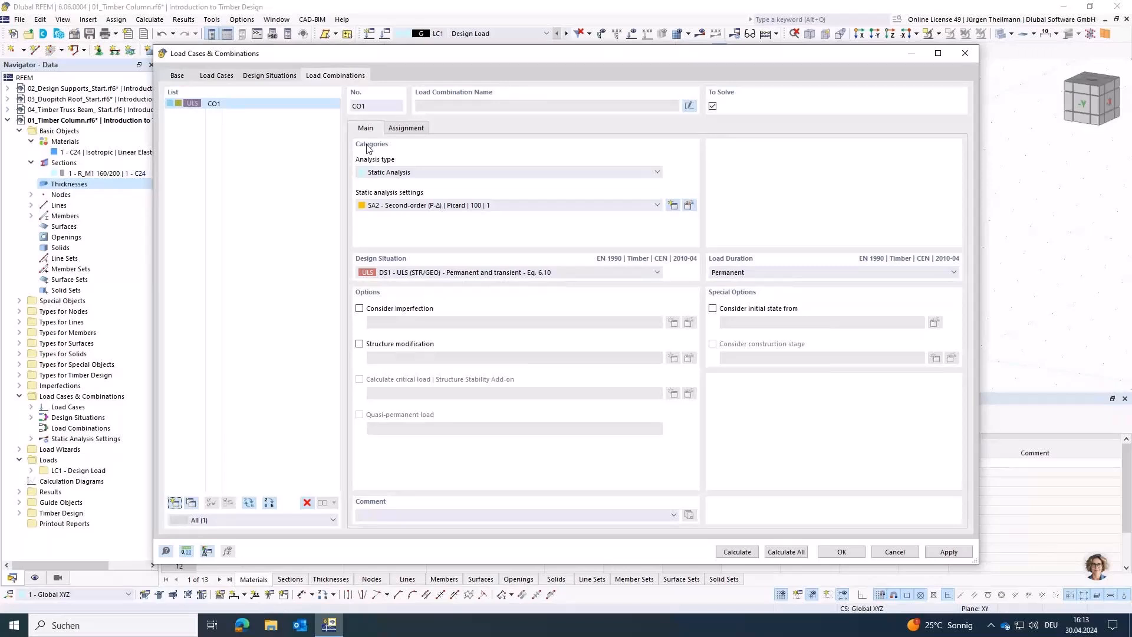
pyautogui.click(405, 128)
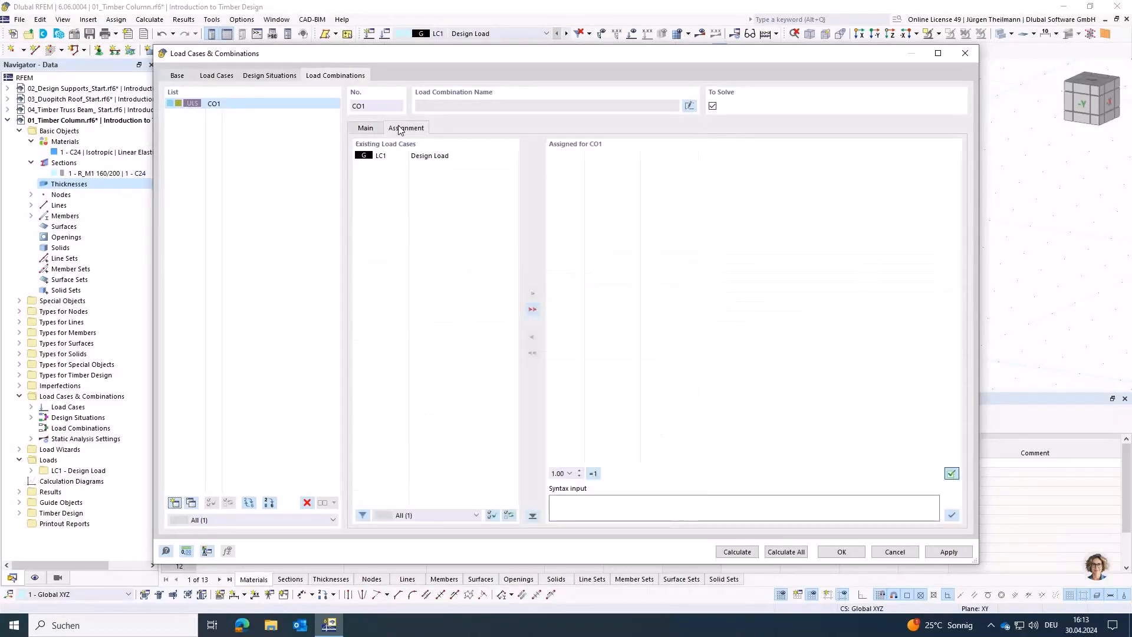
pyautogui.doubleClick(391, 159)
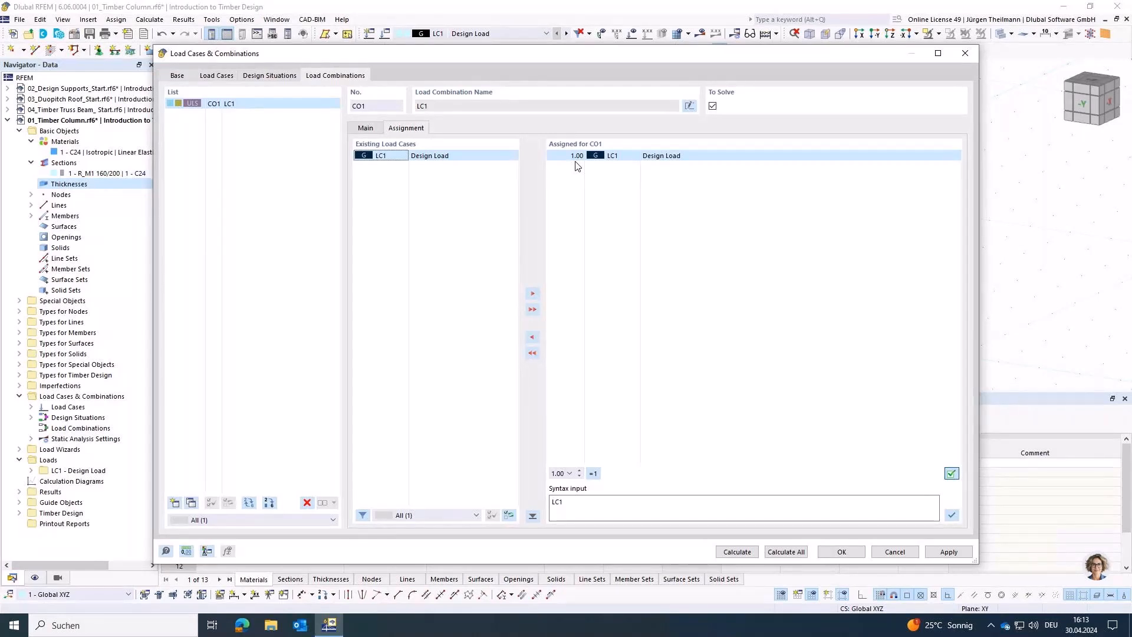
pyautogui.click(857, 554)
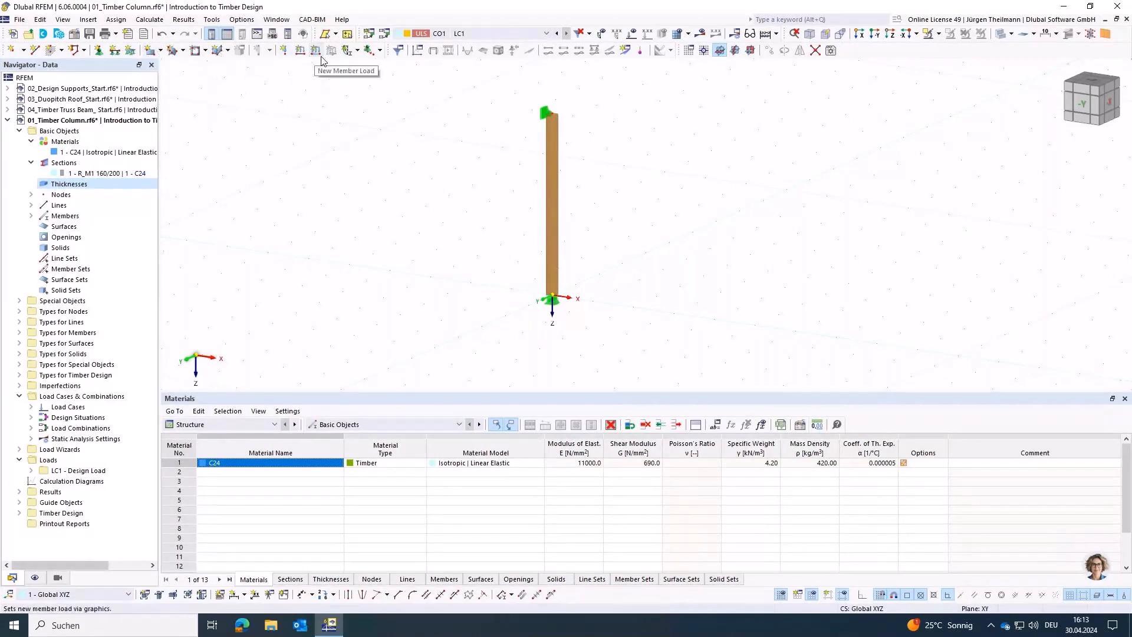
# Step: Create a new nodal load in LC1 Design Load and assign it to the column's top node
pyautogui.click(284, 52)
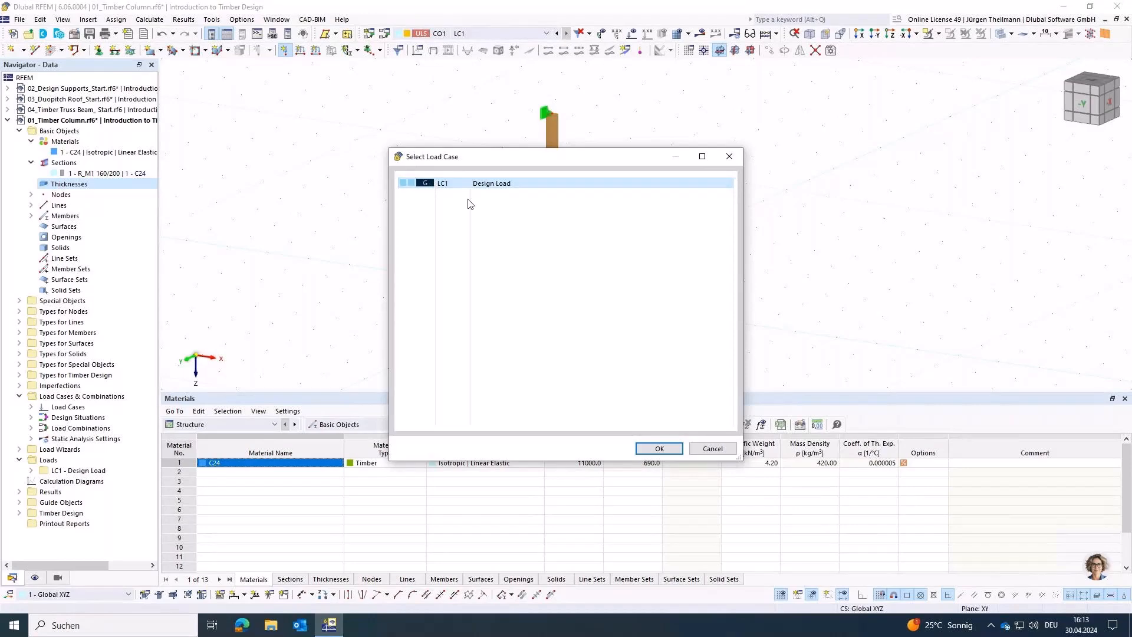
pyautogui.click(678, 450)
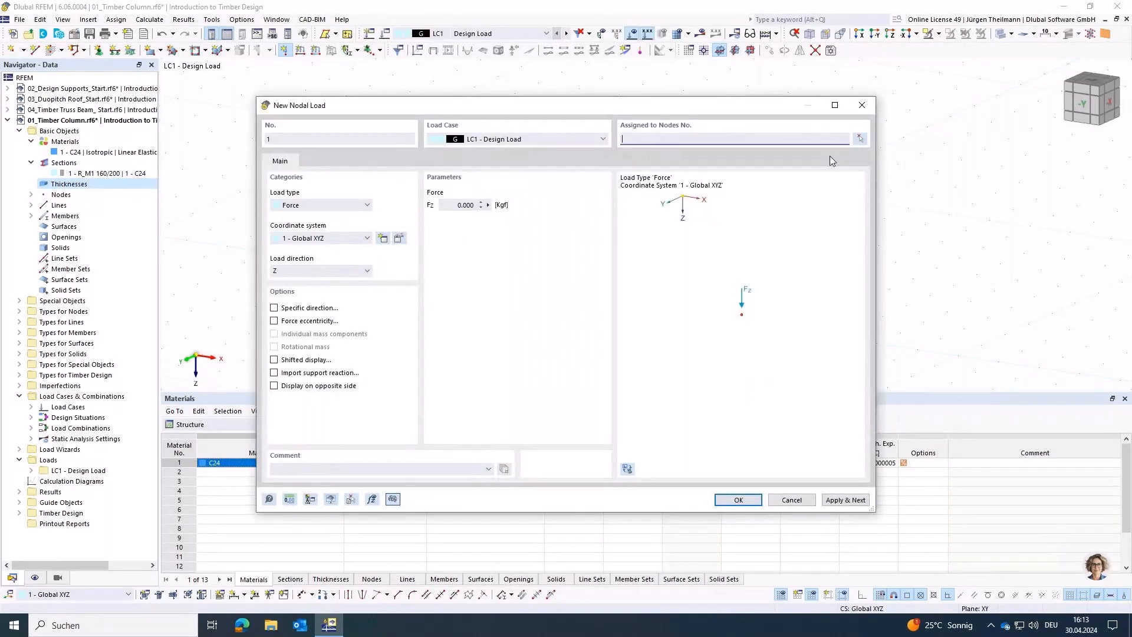
pyautogui.click(859, 139)
pyautogui.moveTo(513, 84); pyautogui.dragTo(592, 138)
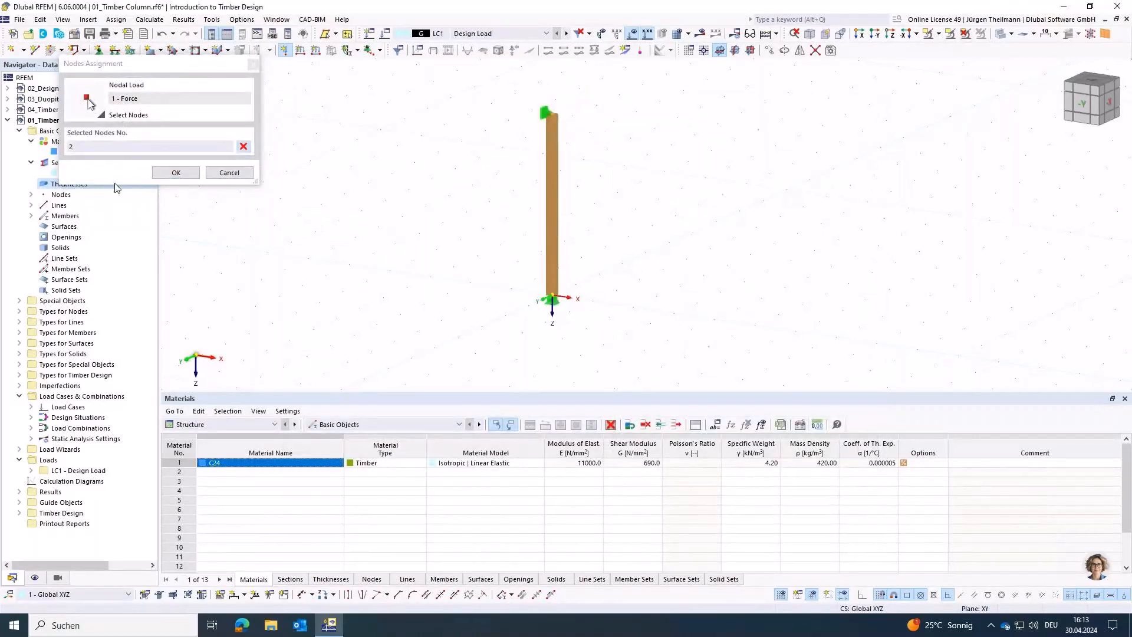
pyautogui.click(174, 173)
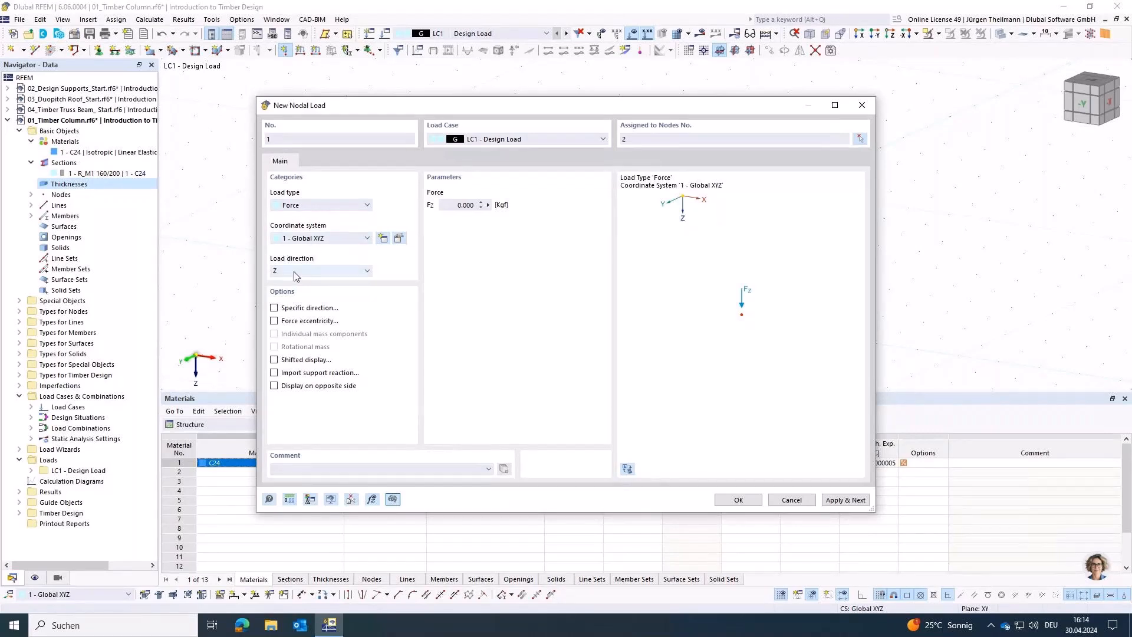
# Step: Set the unit for load forces to kN and restore the default units for the Loads category
pyautogui.click(452, 202)
pyautogui.click(289, 499)
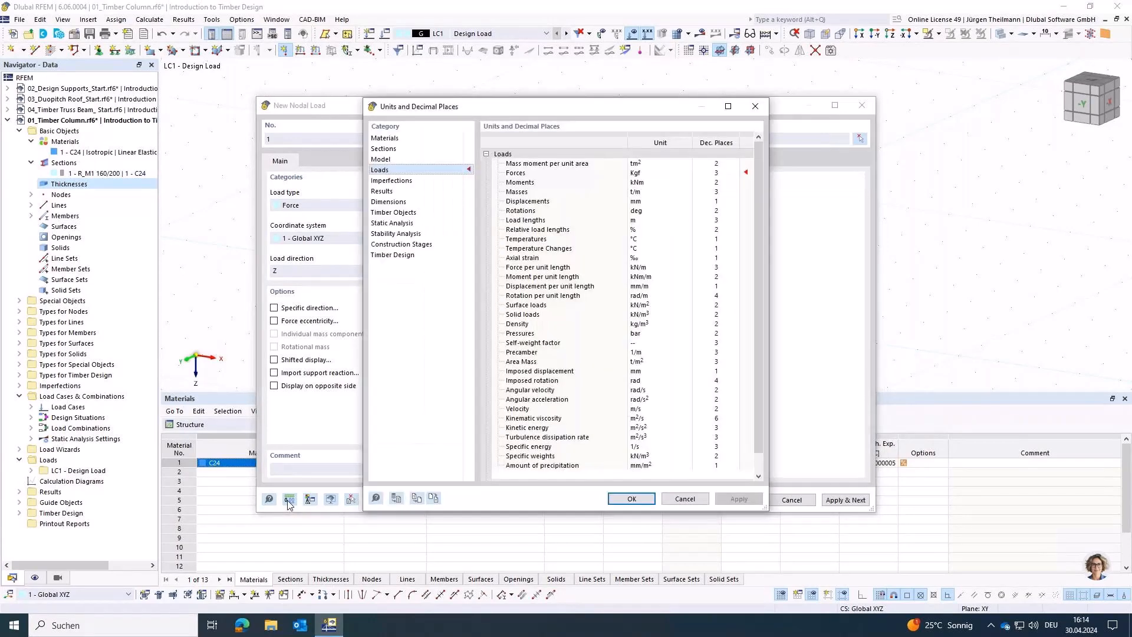
pyautogui.click(660, 173)
pyautogui.click(687, 174)
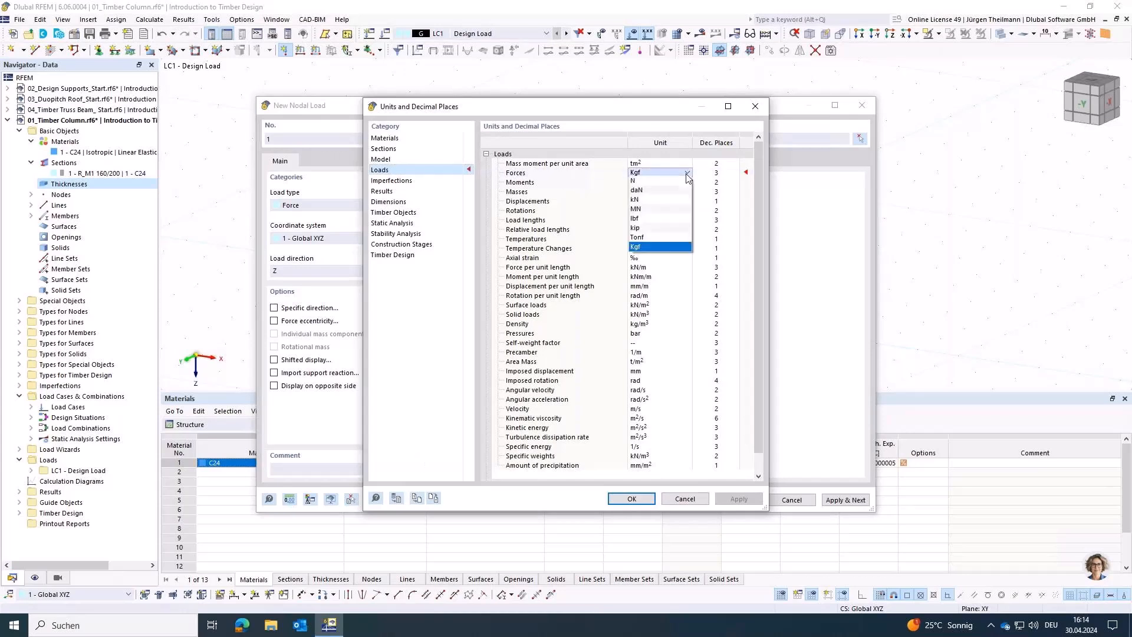
pyautogui.click(666, 201)
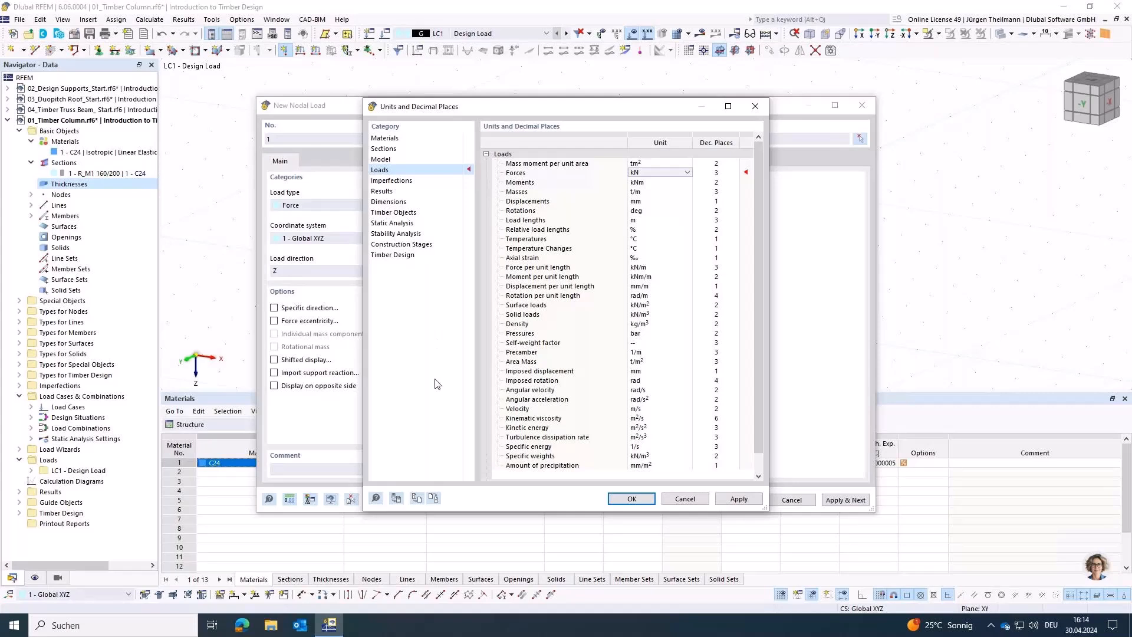
pyautogui.click(396, 499)
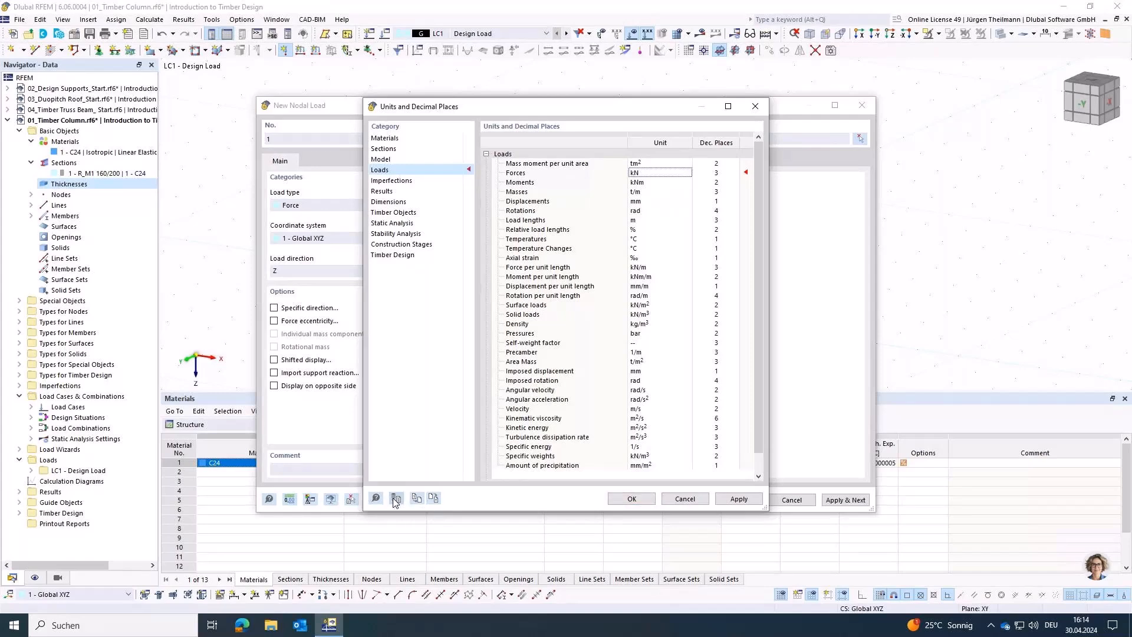
pyautogui.click(632, 499)
# Step: Set the nodal load's force Fz to 150 kN in global Z and apply it
pyautogui.click(455, 205)
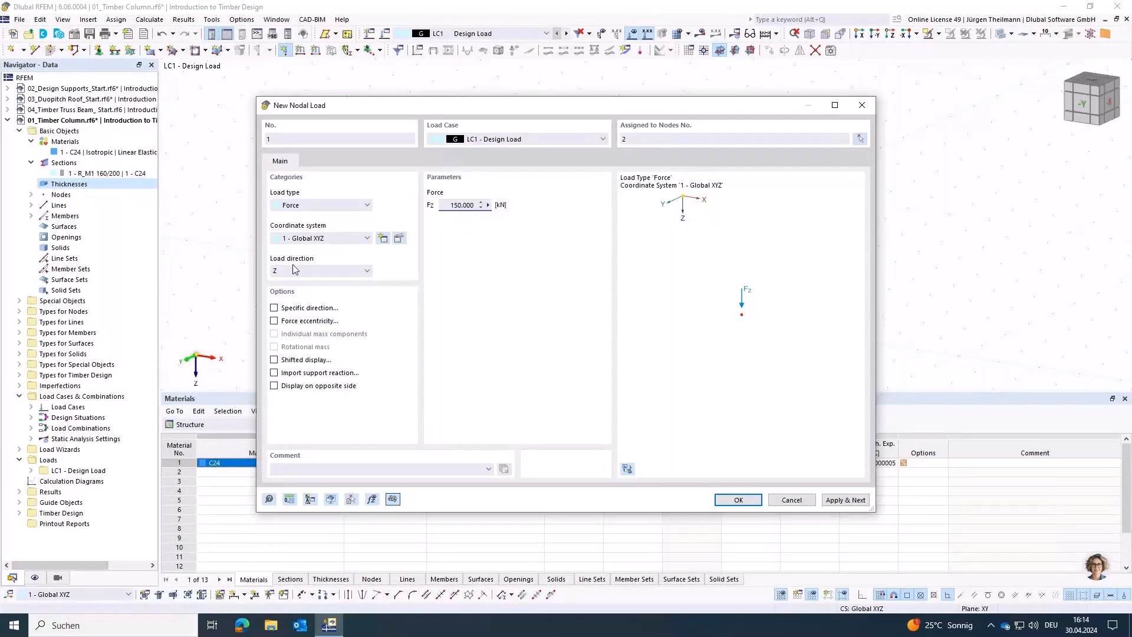
pyautogui.click(731, 500)
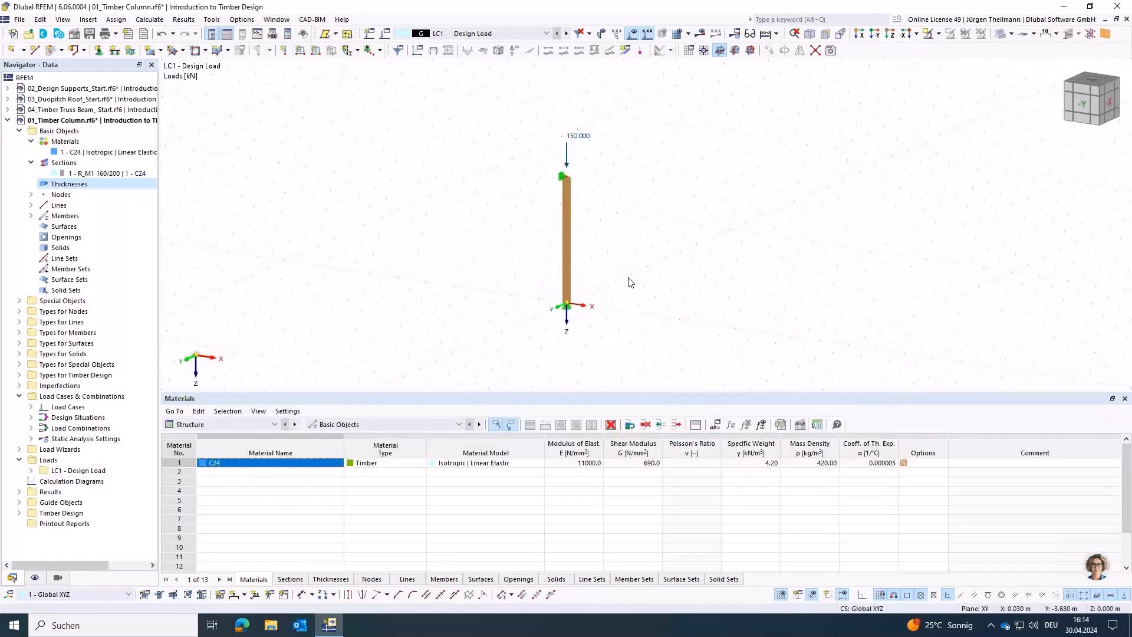
# Step: Create new effective lengths for the column member with lateral-torsional buckling excluded
pyautogui.doubleClick(566, 259)
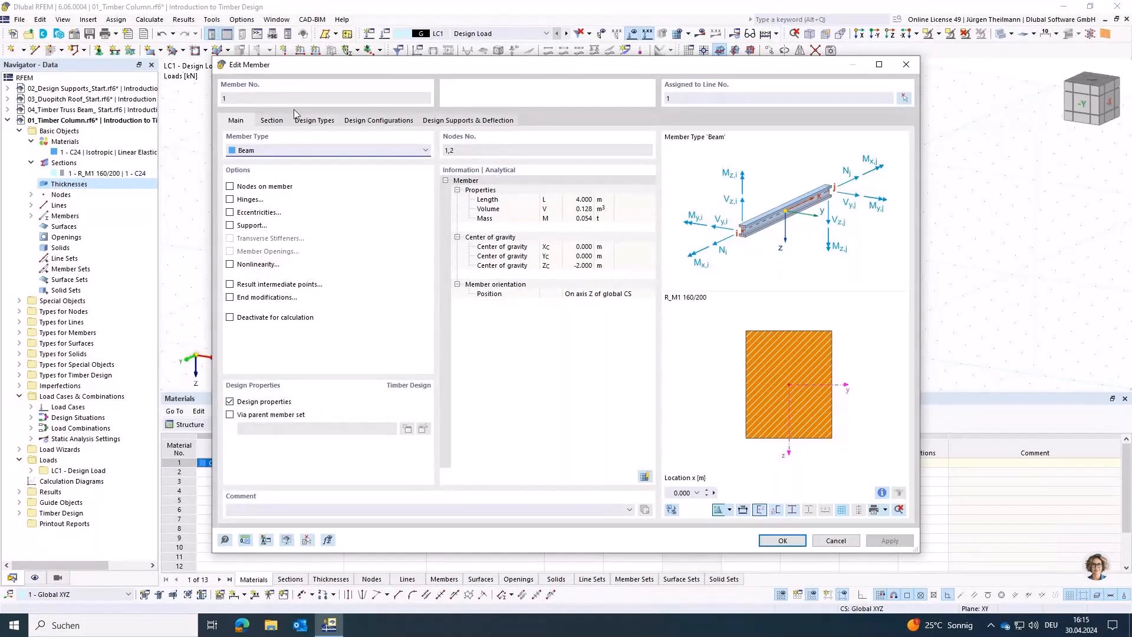
pyautogui.click(321, 124)
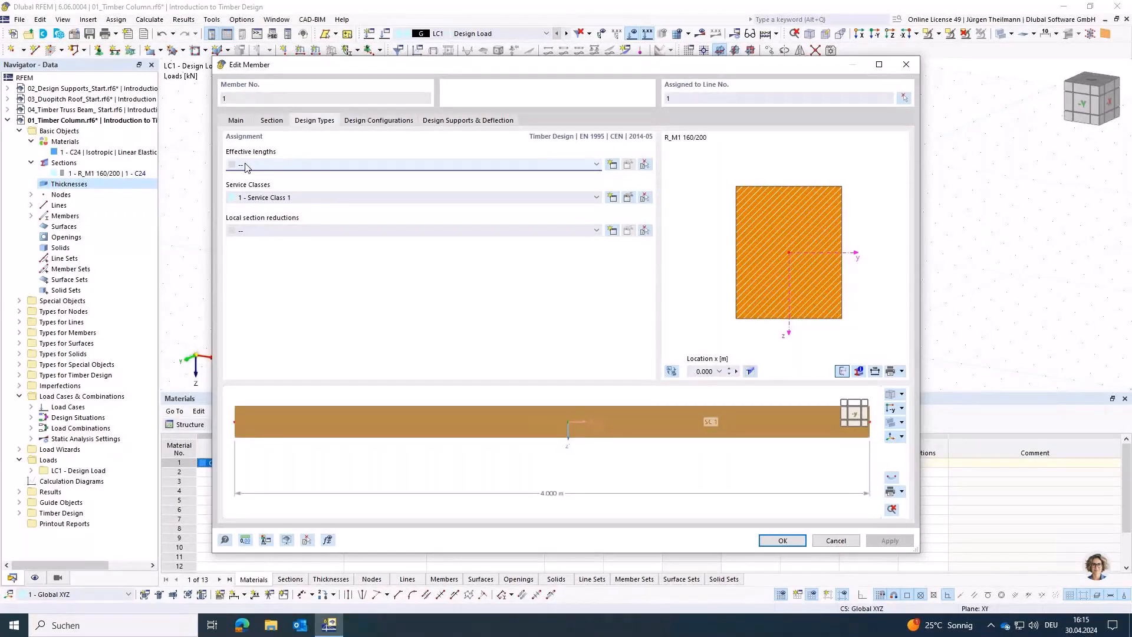
pyautogui.click(597, 167)
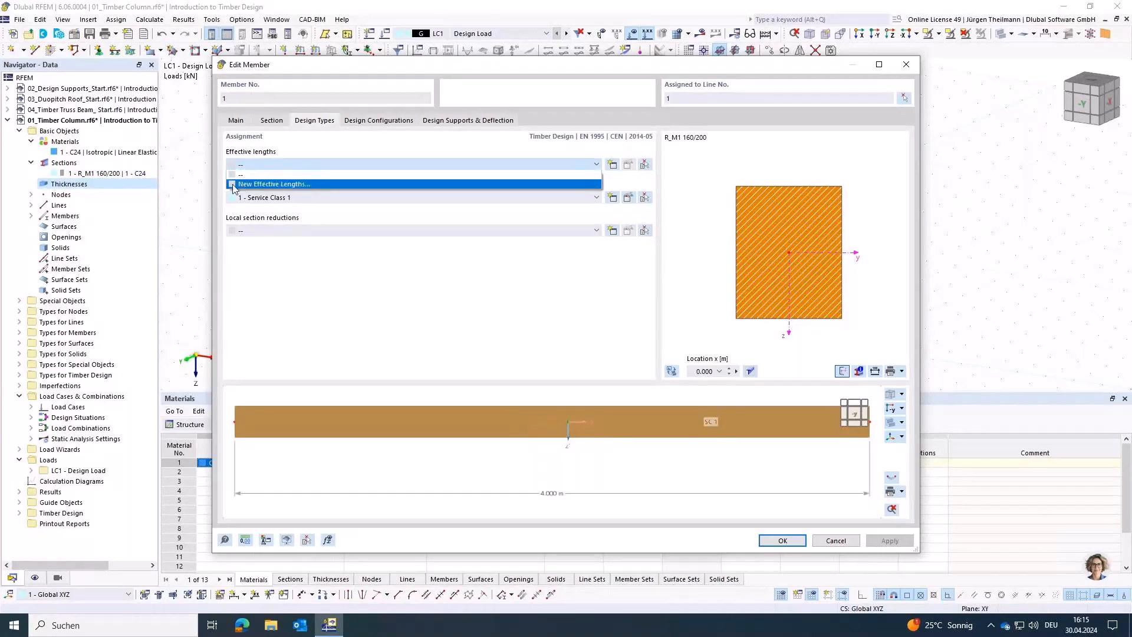
pyautogui.click(302, 185)
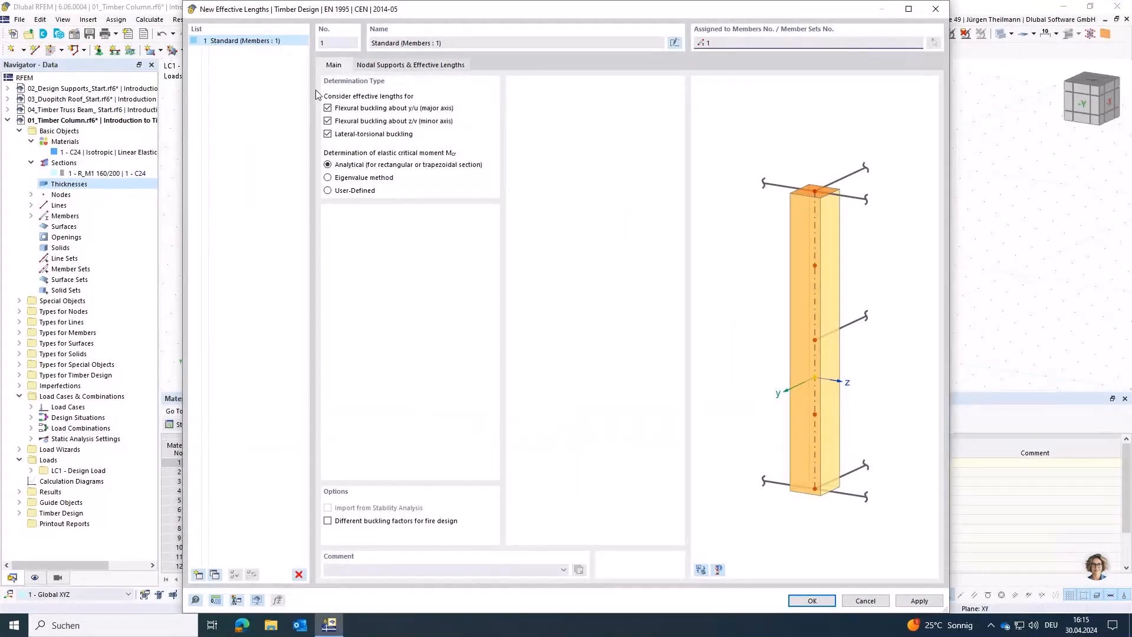
pyautogui.click(328, 134)
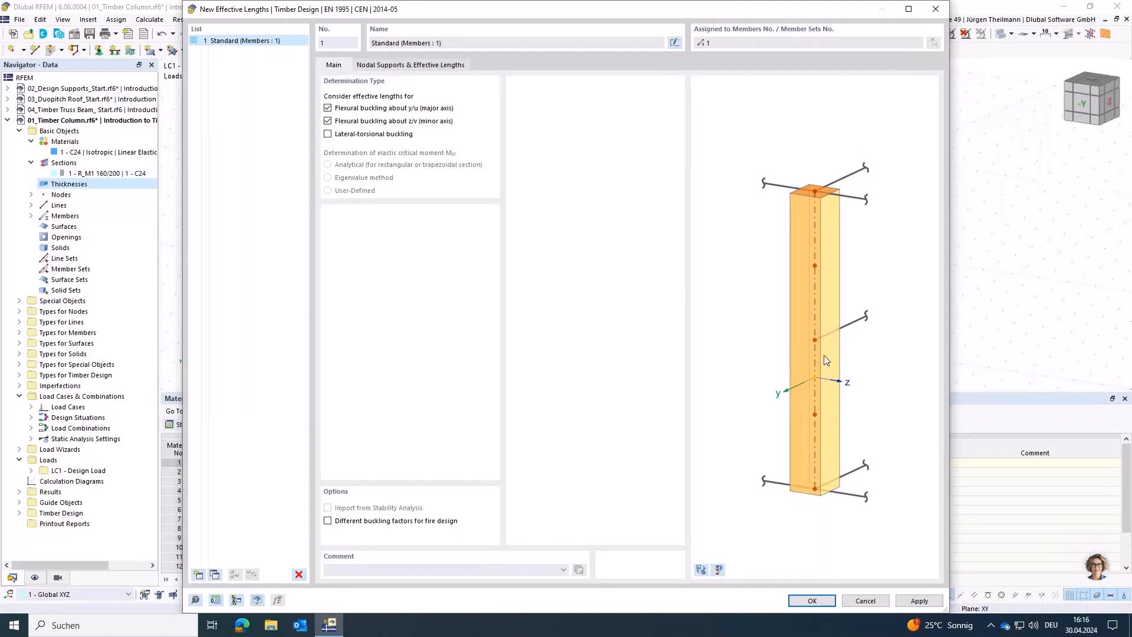
# Step: Remove the y/u fixity from the End nodal support in the column's effective lengths and apply the settings
pyautogui.click(424, 64)
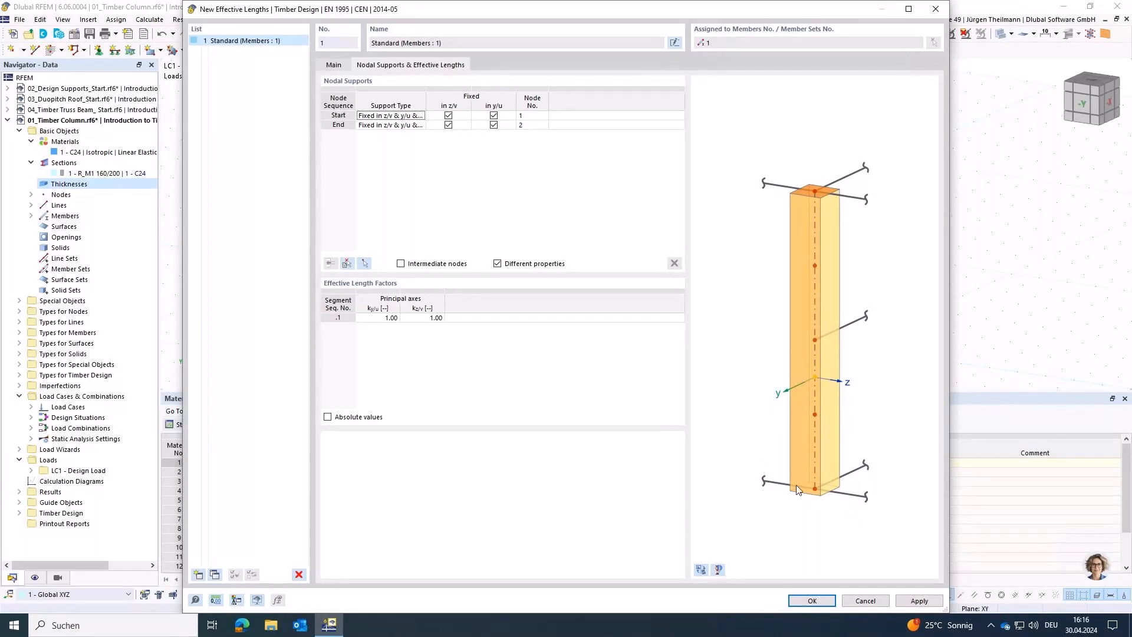
pyautogui.click(702, 570)
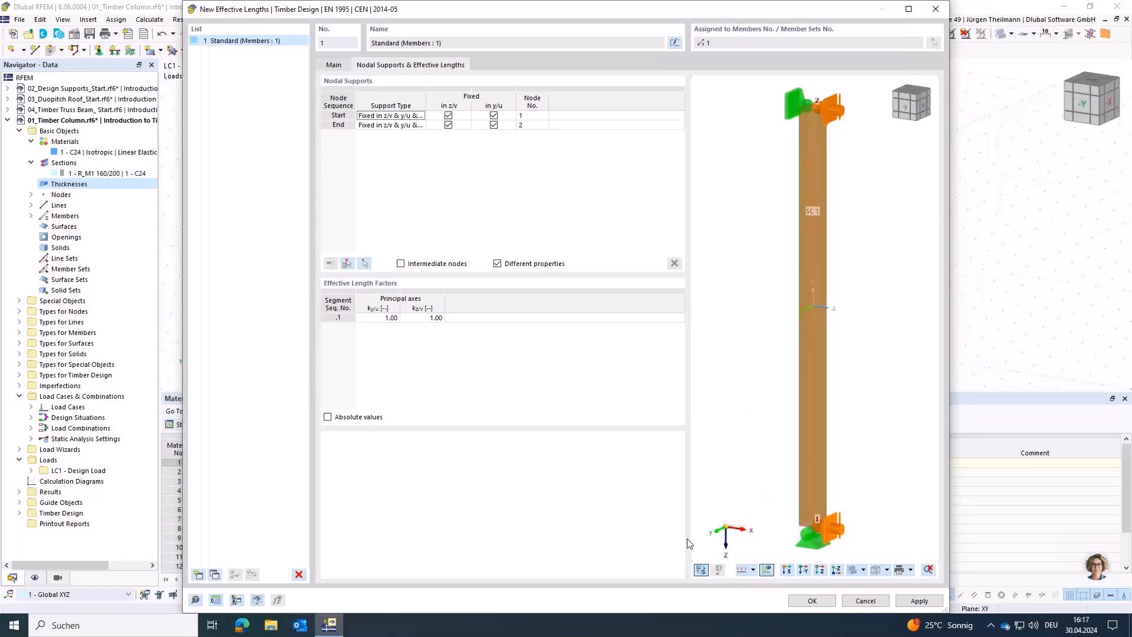
pyautogui.click(494, 125)
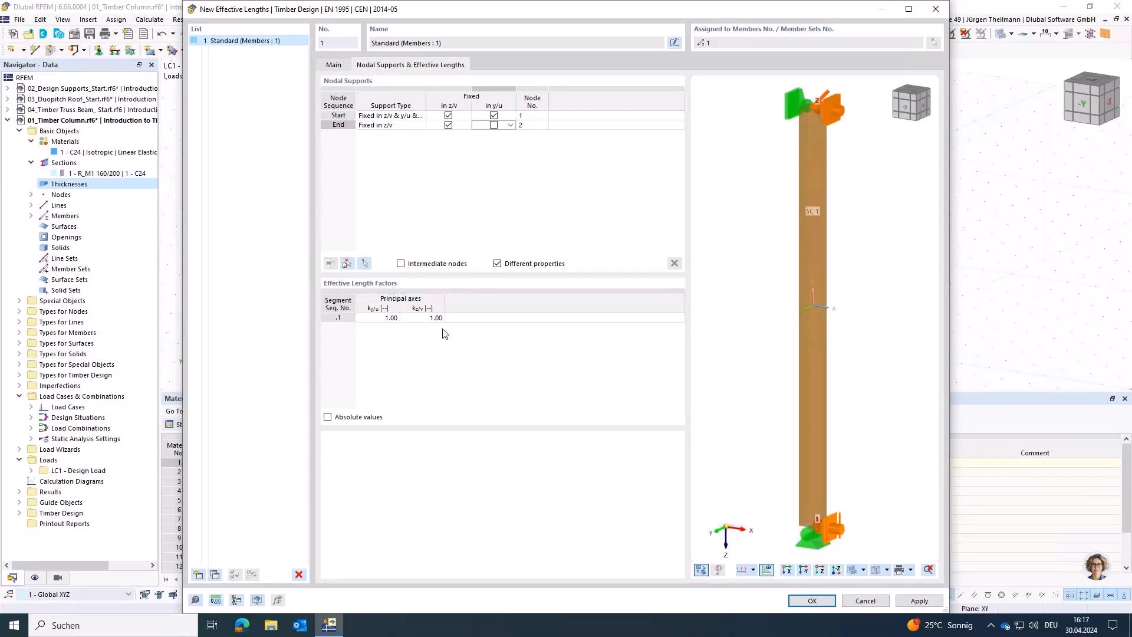
pyautogui.click(805, 604)
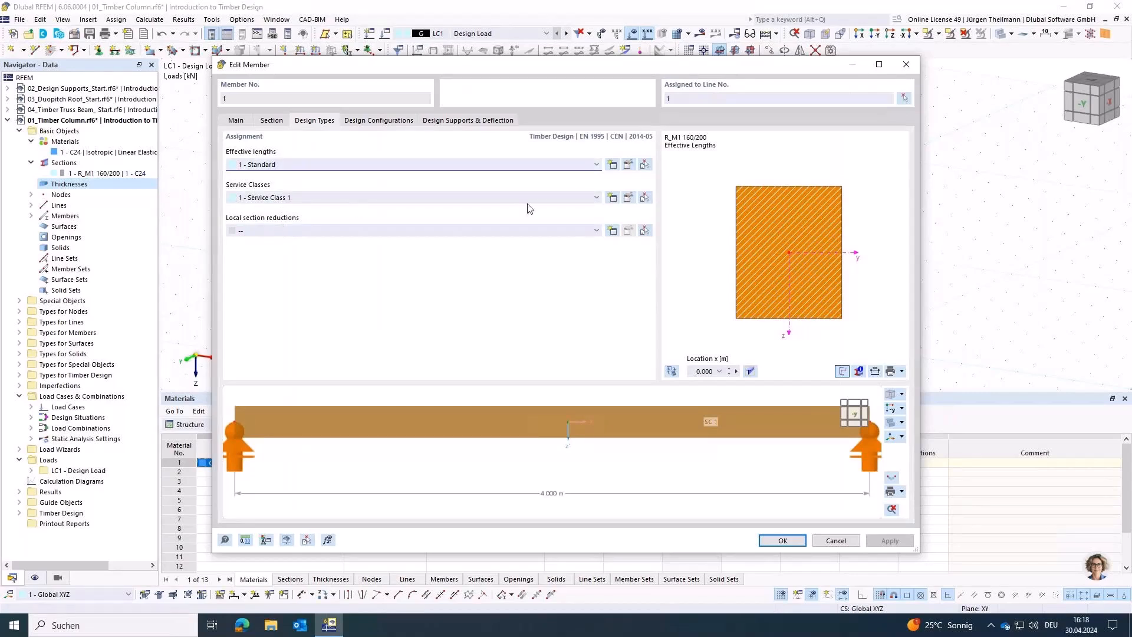
# Step: Edit the service class assigned to the column and try the options 2 - Moist and 3 - Wet
pyautogui.click(259, 201)
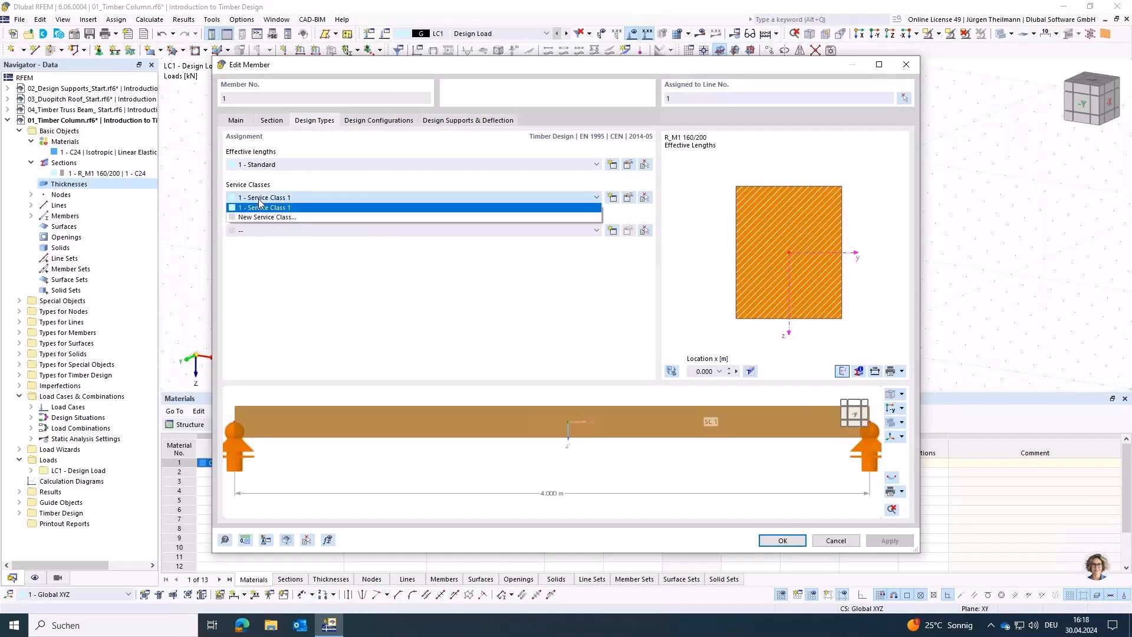
pyautogui.click(260, 207)
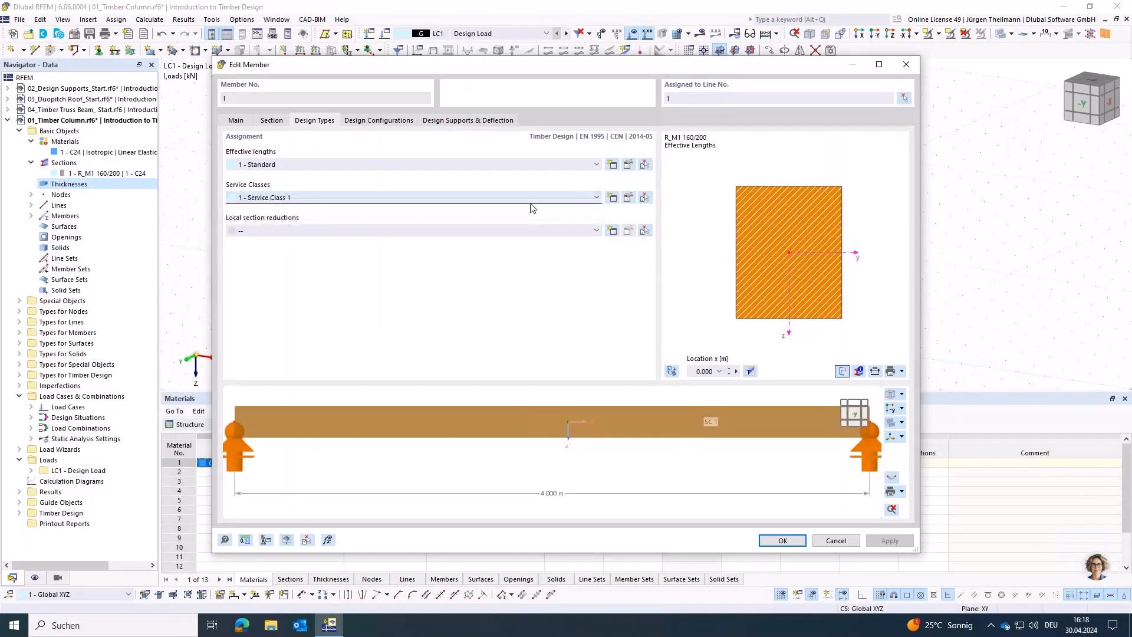
pyautogui.click(629, 198)
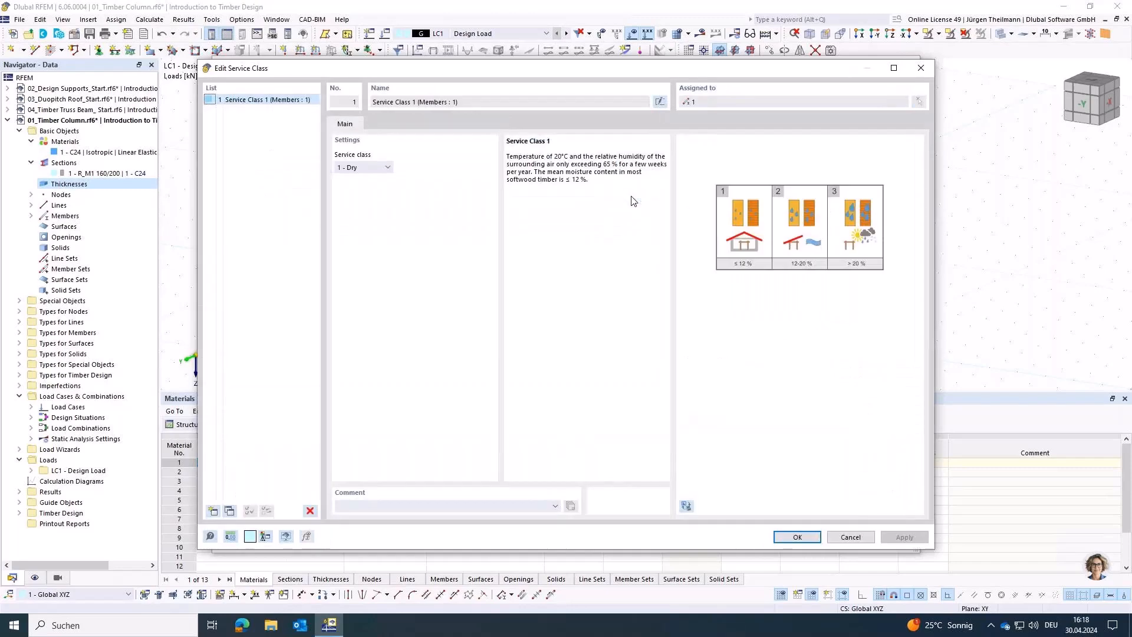
pyautogui.click(387, 169)
pyautogui.click(354, 187)
pyautogui.click(386, 168)
pyautogui.click(372, 197)
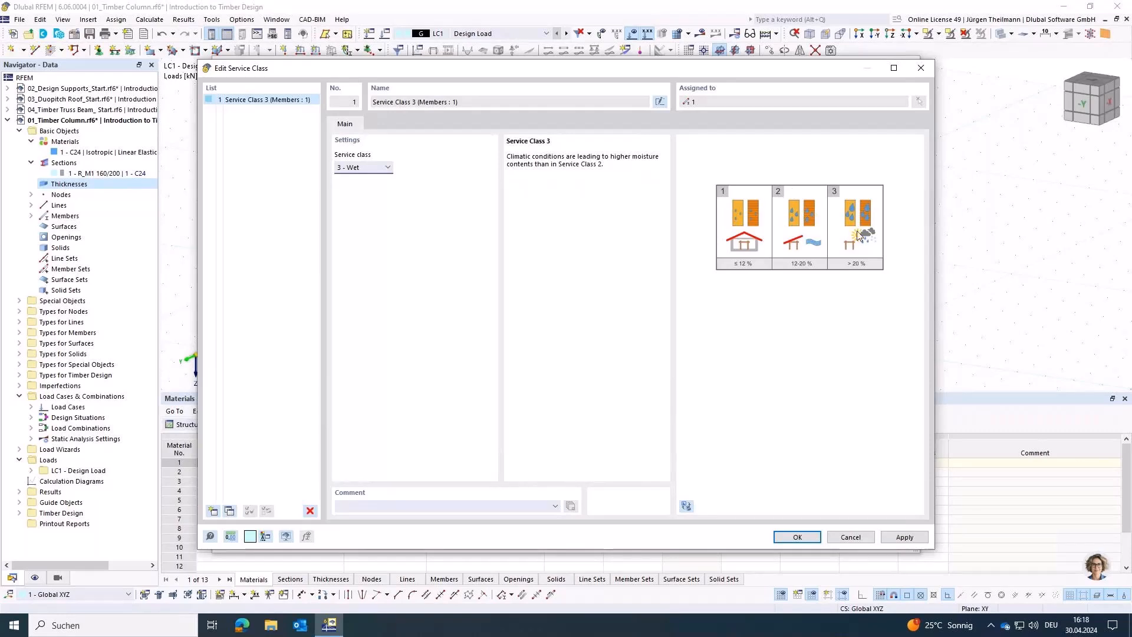
# Step: Set the service class to 1 - Dry and apply the column's member settings
pyautogui.click(369, 170)
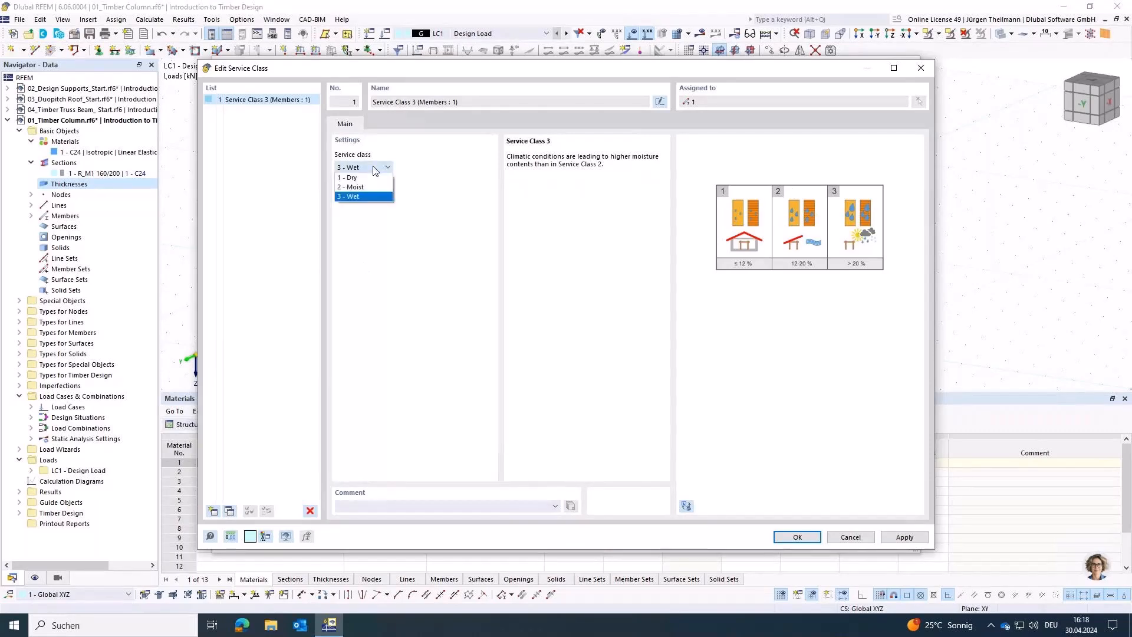
pyautogui.click(364, 179)
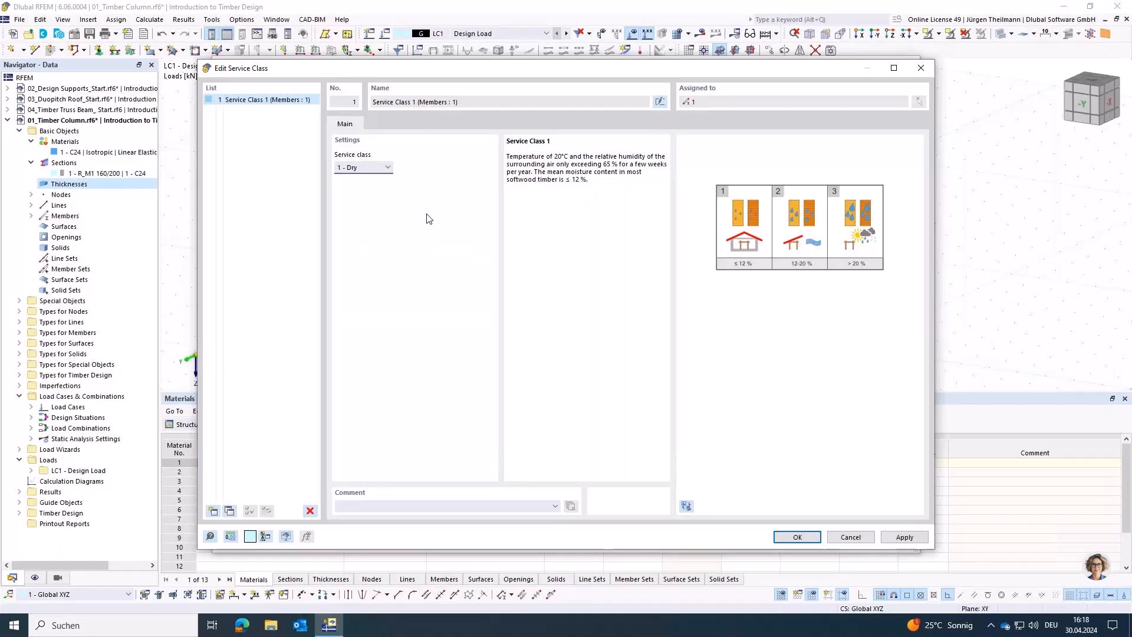
pyautogui.click(797, 537)
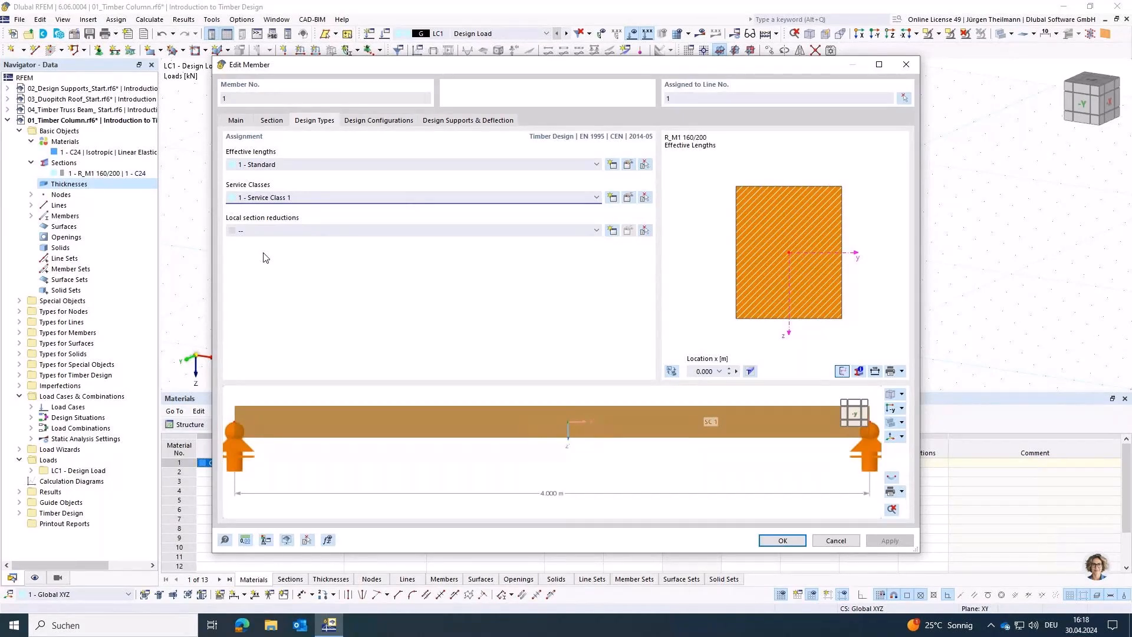
pyautogui.click(774, 541)
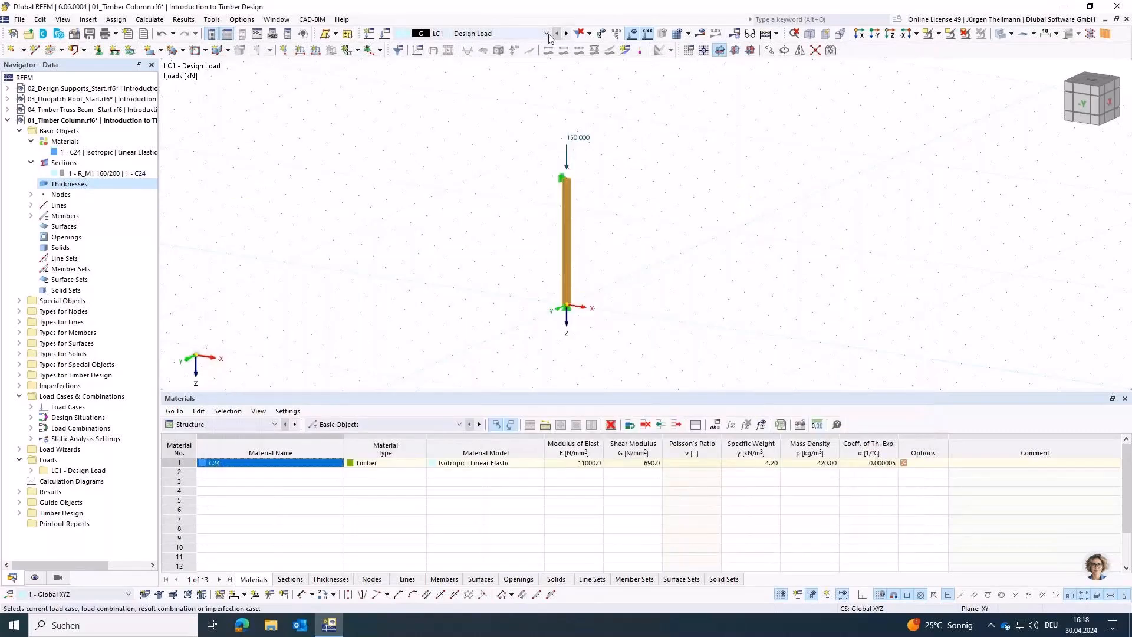
# Step: Activate design situation DS1 ULS (STR/GEO) and run the Timber Design calculation
pyautogui.click(504, 32)
pyautogui.click(483, 54)
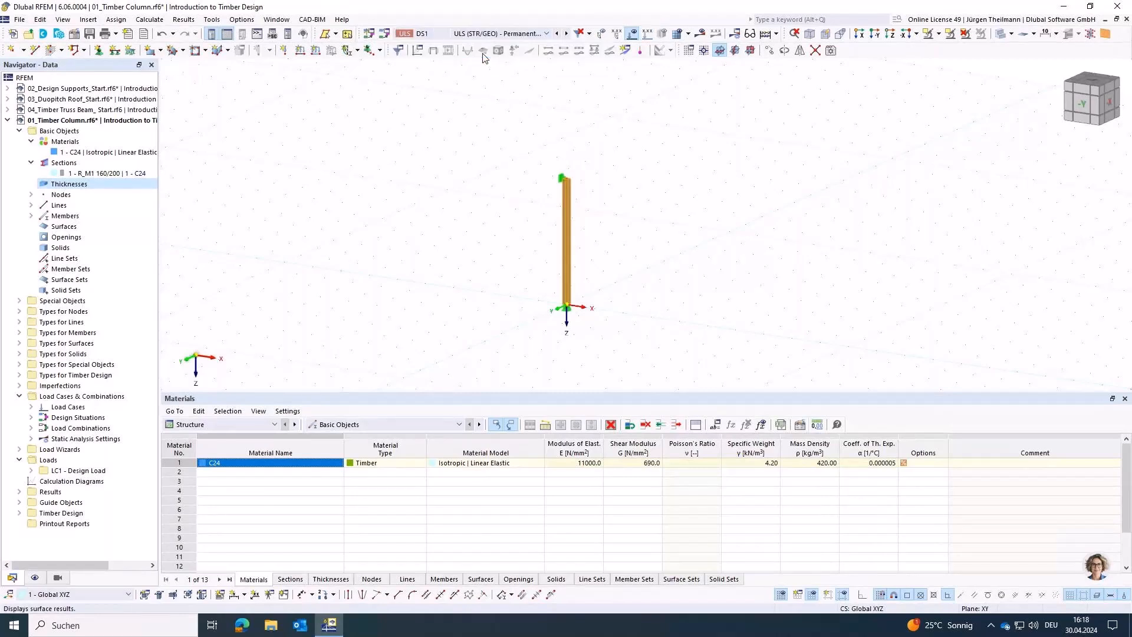
pyautogui.click(777, 35)
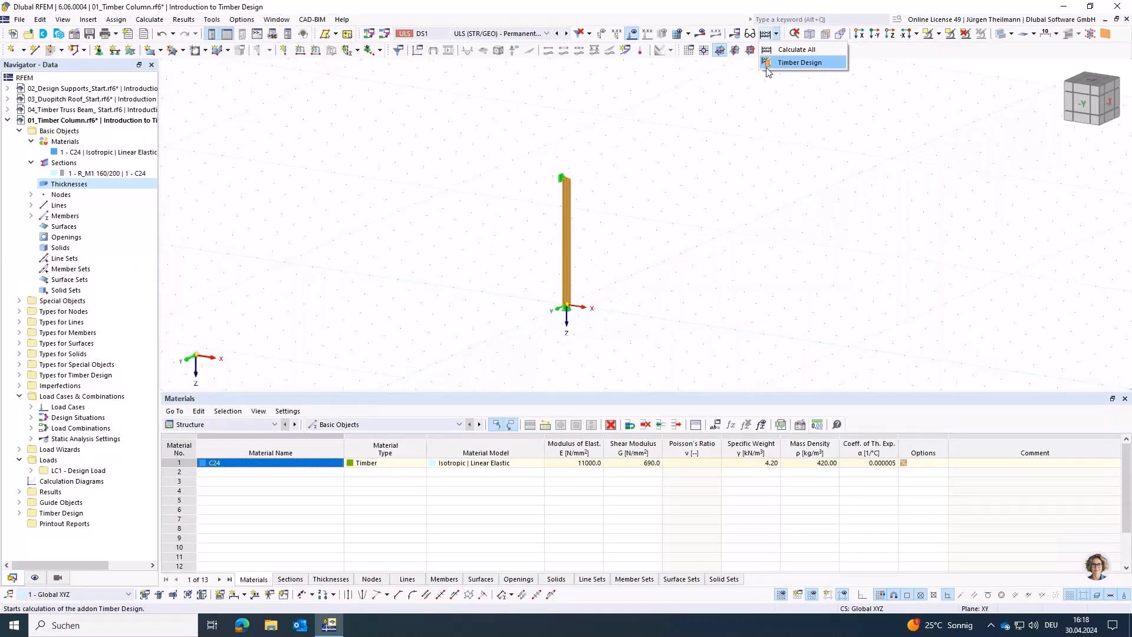
pyautogui.click(802, 69)
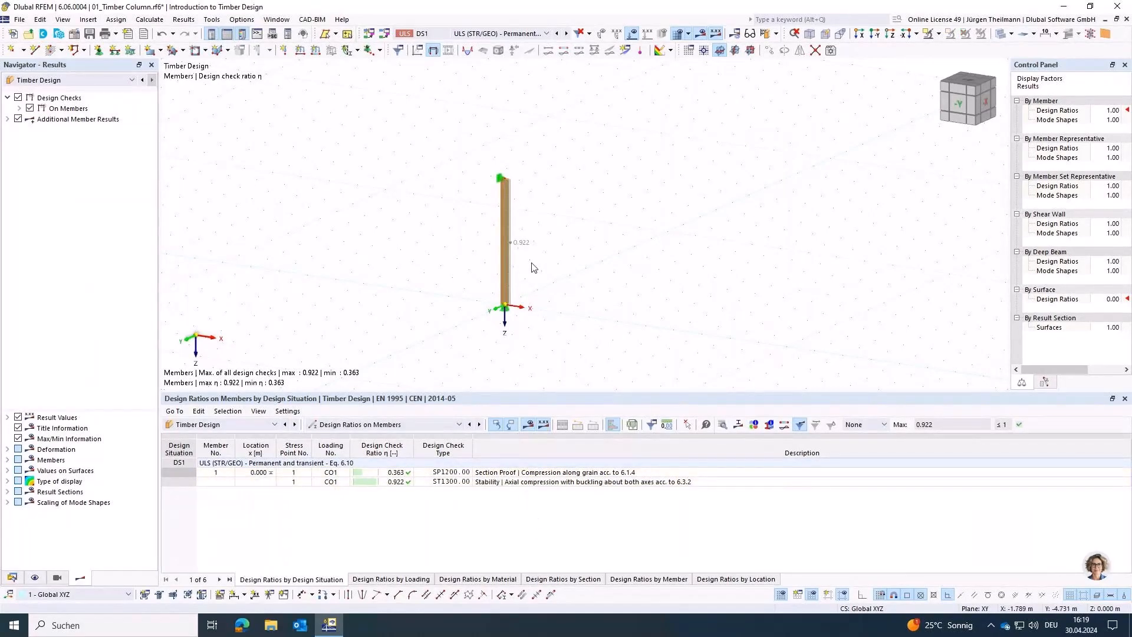
# Step: Examine the details of stability check ST1300, including the slenderness ratios and the equivalent member length about z
pyautogui.moveTo(533, 268); pyautogui.dragTo(589, 233, button='middle')
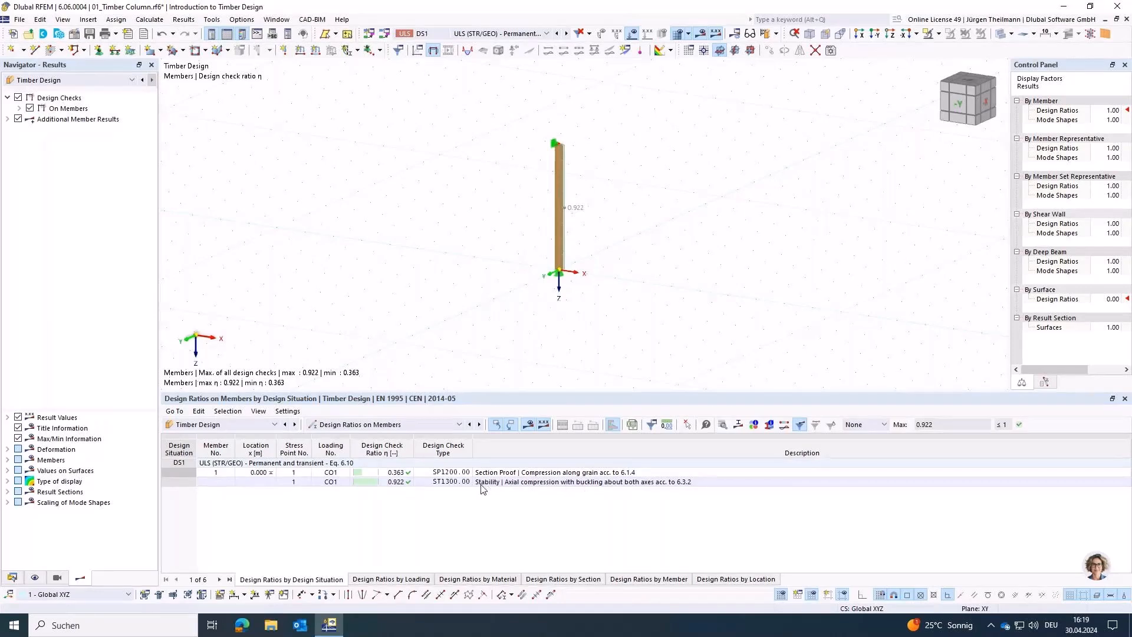
pyautogui.click(521, 485)
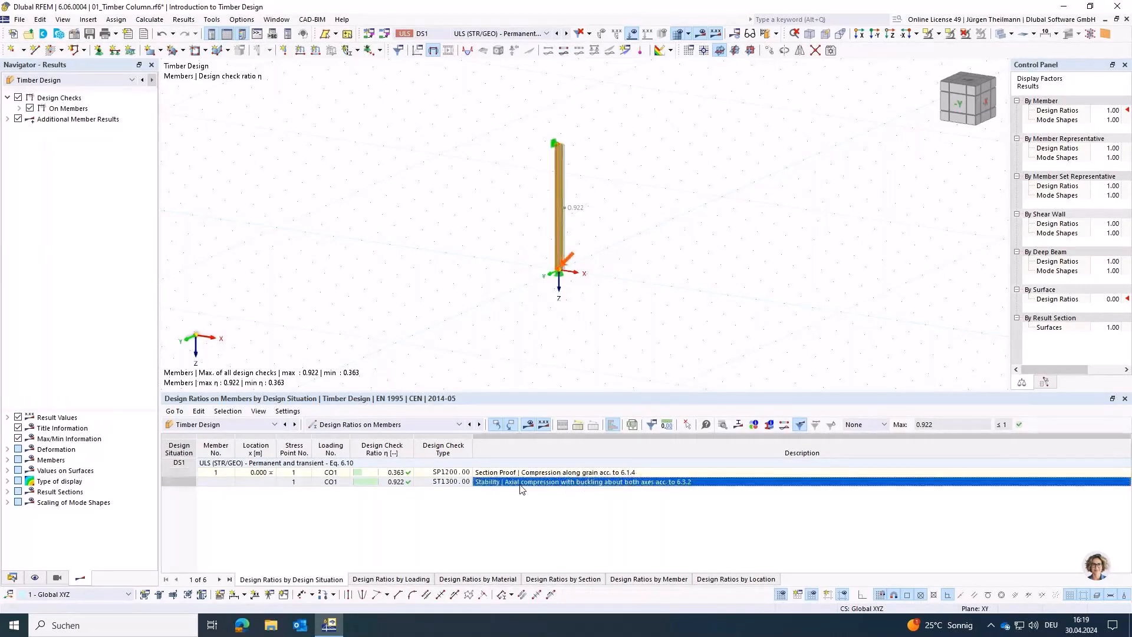
pyautogui.doubleClick(522, 487)
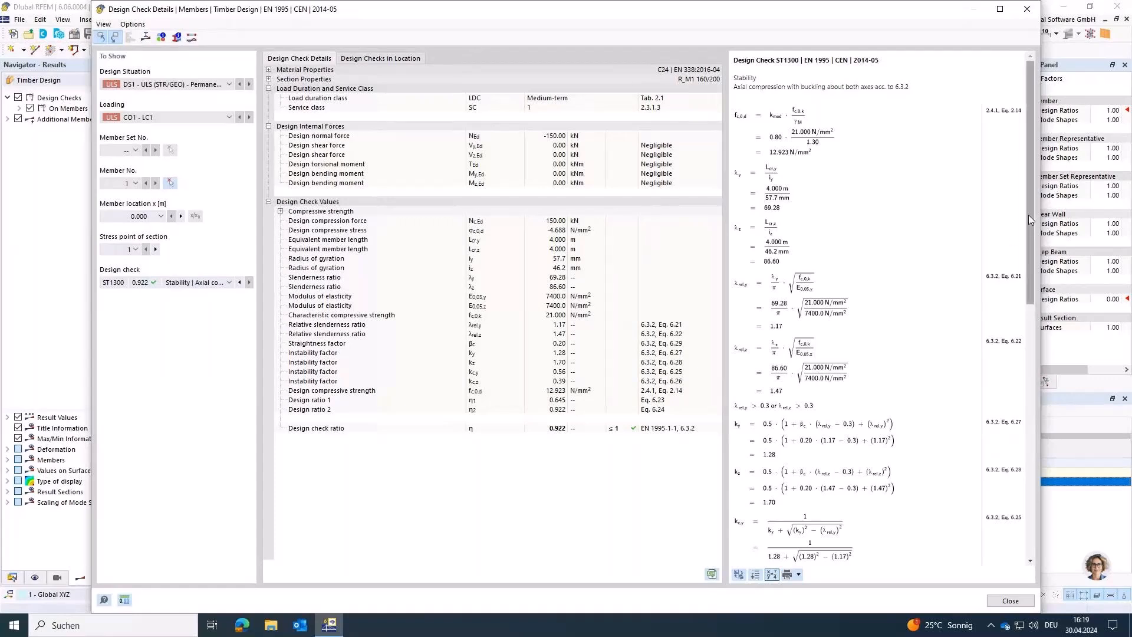
pyautogui.moveTo(1030, 207)
pyautogui.mouseDown()
pyautogui.moveTo(1025, 411)
pyautogui.moveTo(1037, 469)
pyautogui.moveTo(1035, 211)
pyautogui.mouseUp()
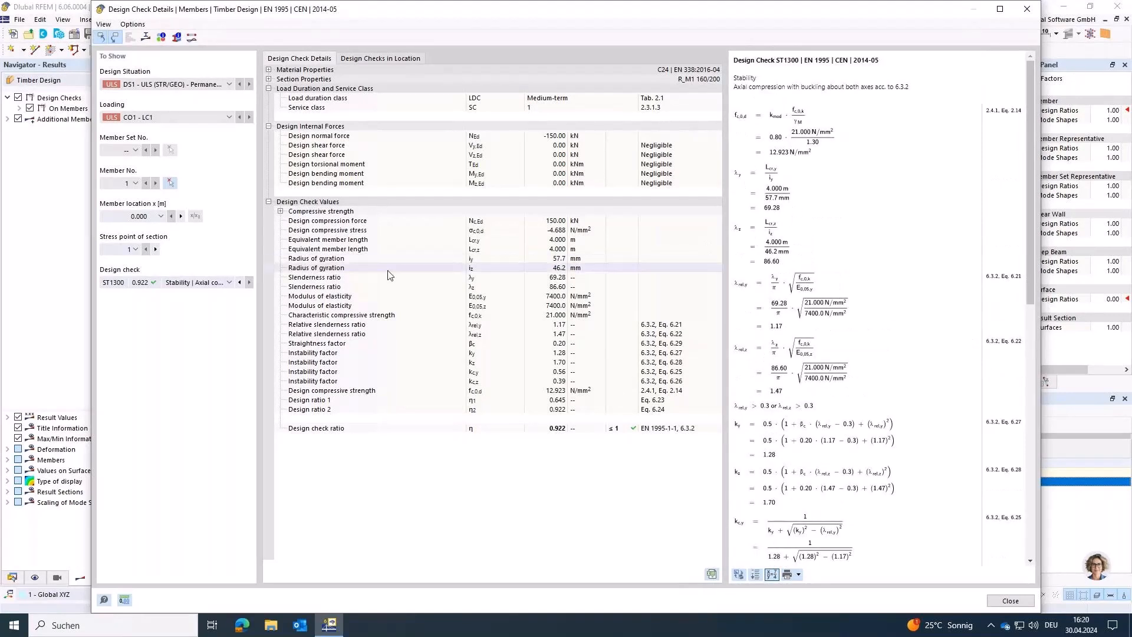
pyautogui.click(361, 277)
pyautogui.click(363, 287)
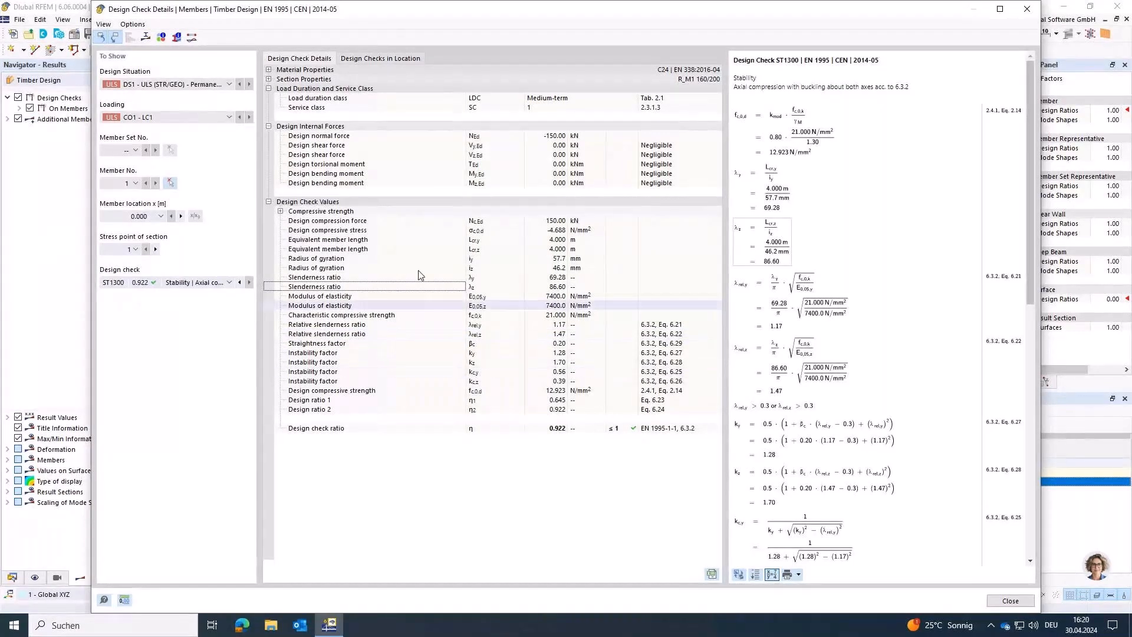
pyautogui.click(366, 250)
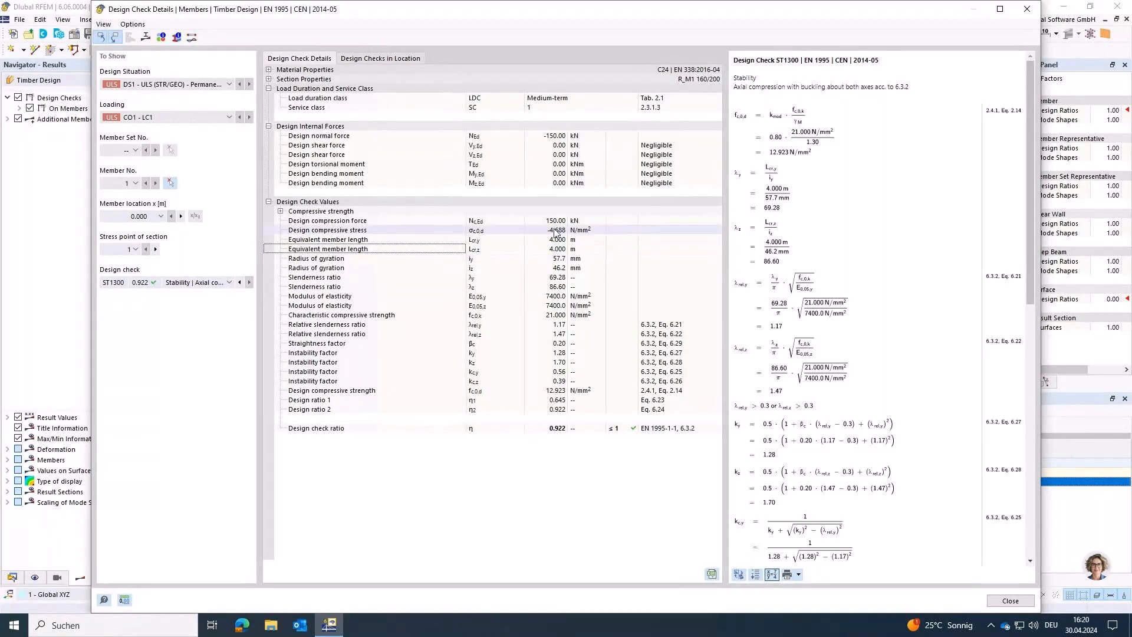
pyautogui.click(993, 599)
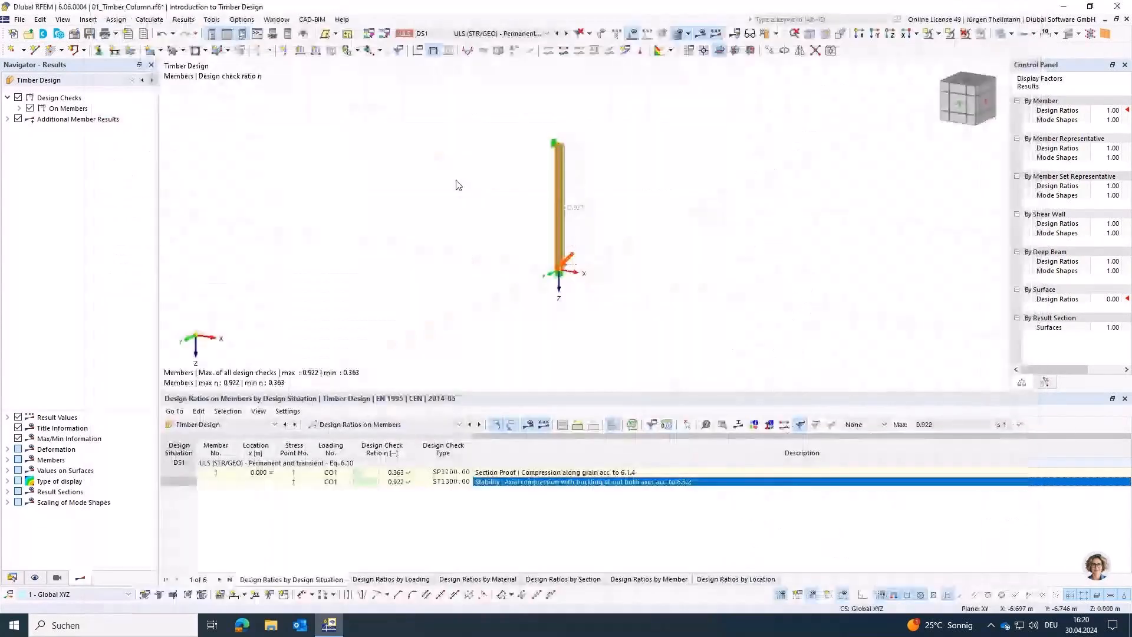
# Step: Open the column's effective lengths for editing and compare the effective length factor diagram with the rendered member and its supports
pyautogui.doubleClick(557, 207)
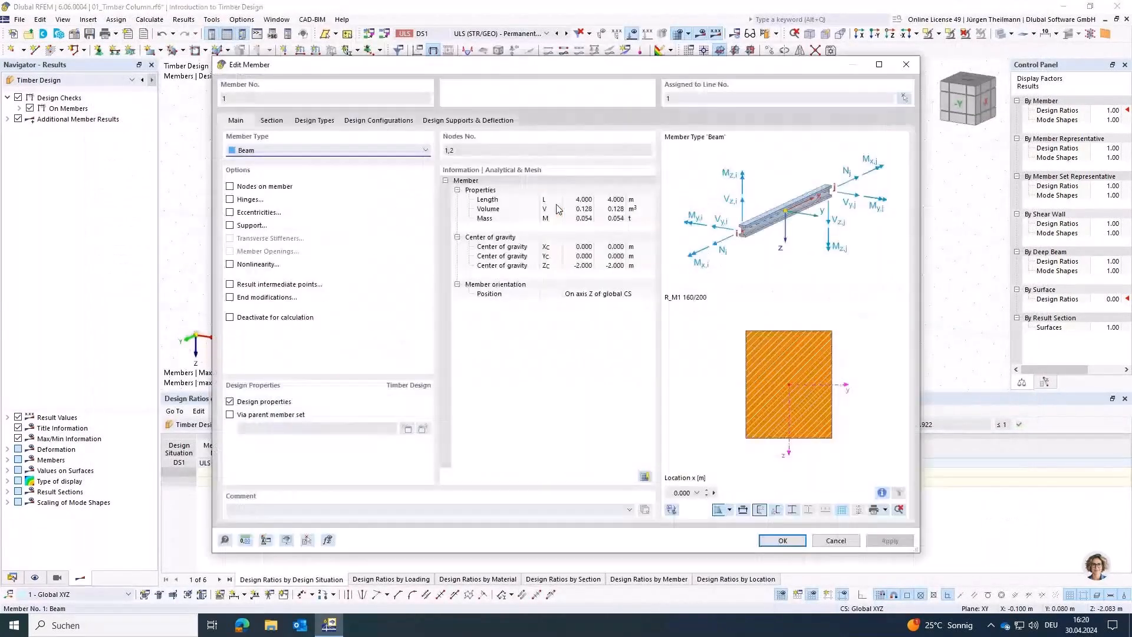
pyautogui.click(322, 121)
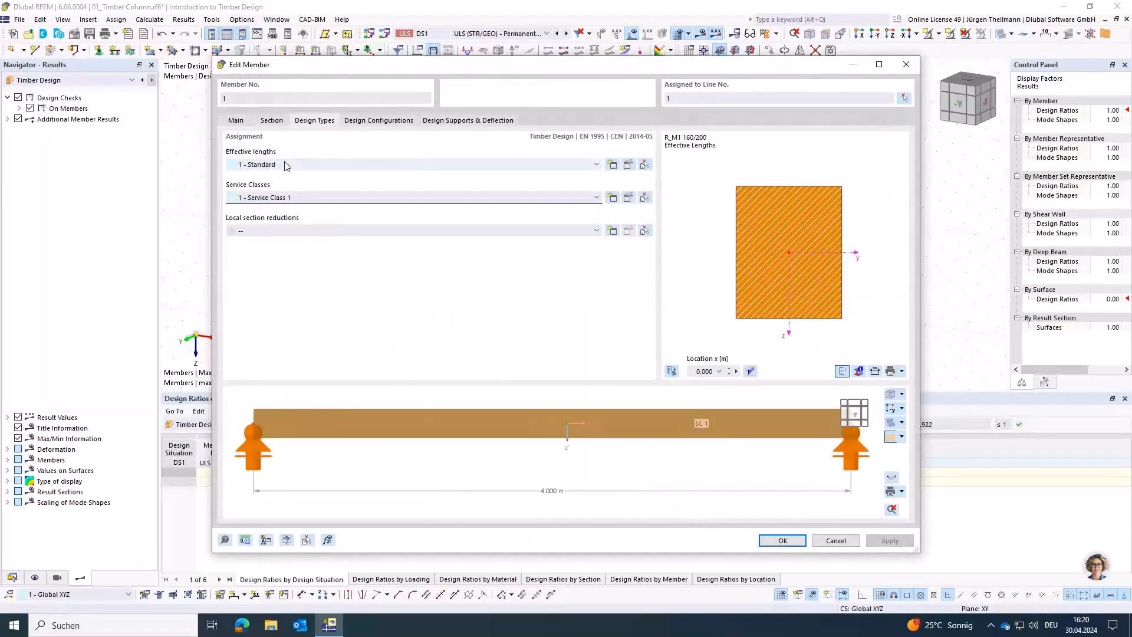
pyautogui.click(629, 165)
pyautogui.click(383, 65)
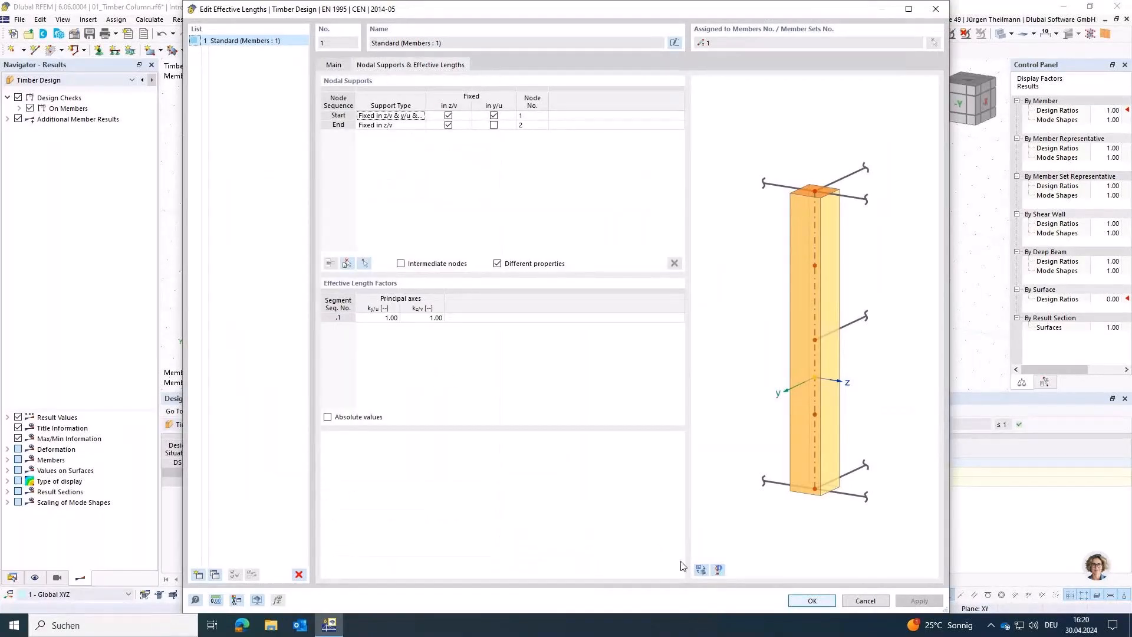
pyautogui.click(701, 570)
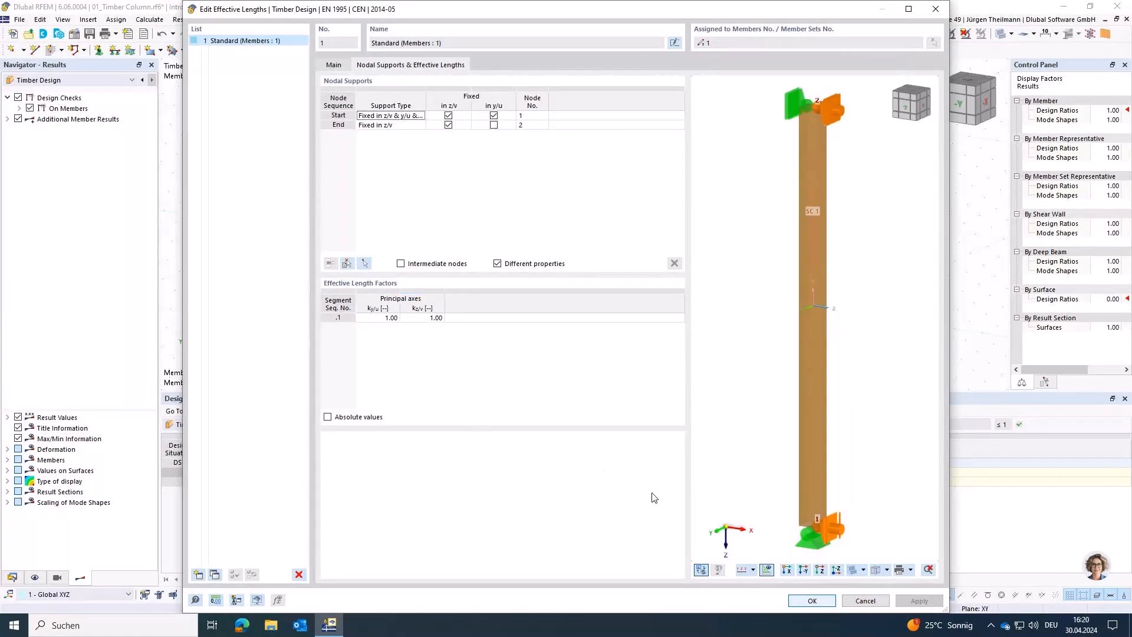
pyautogui.click(701, 570)
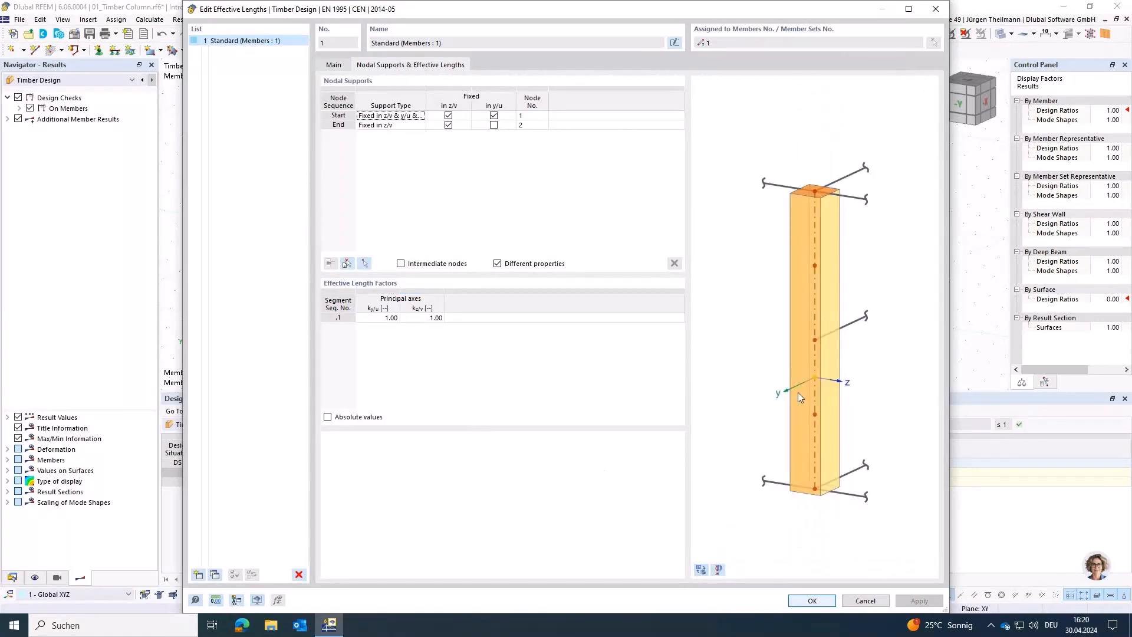
pyautogui.click(718, 570)
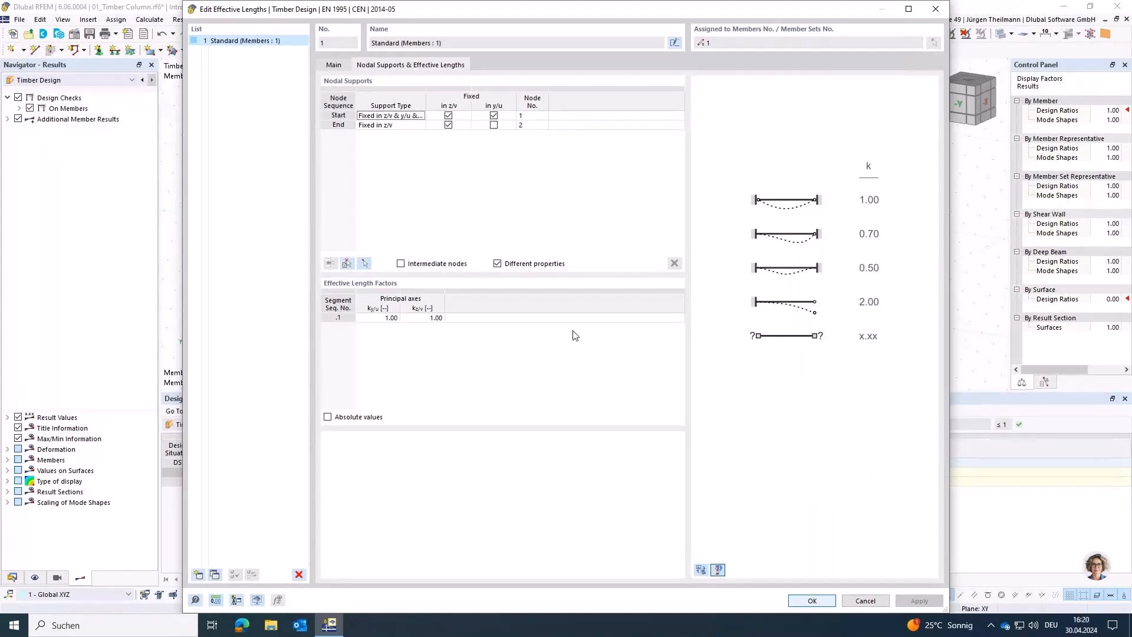
pyautogui.click(700, 570)
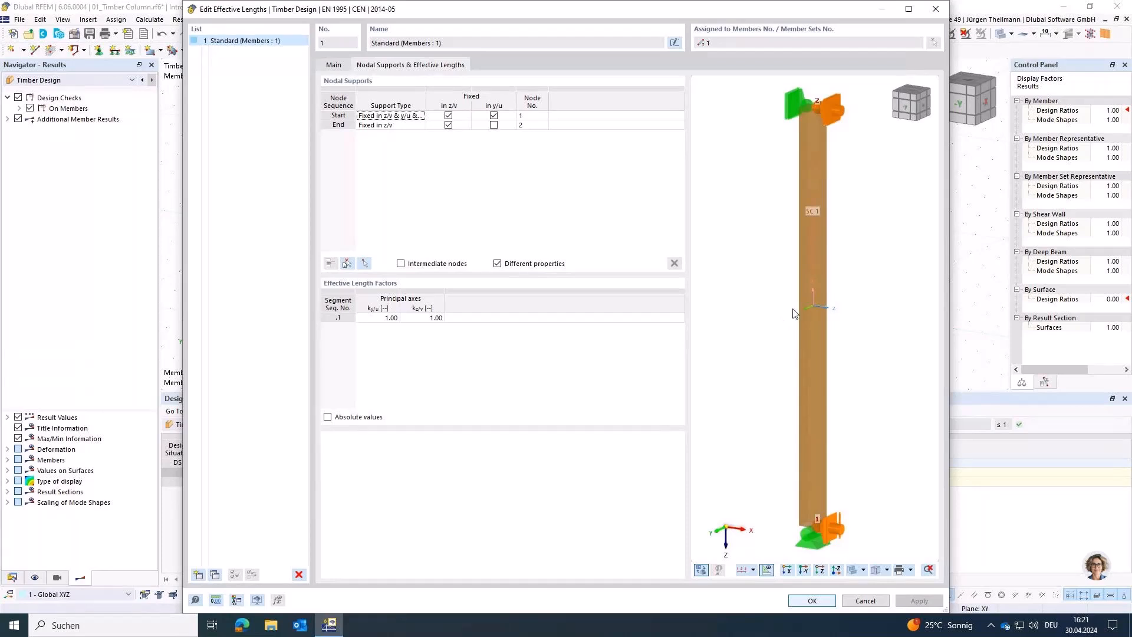
# Step: Set the effective length factor kz/v to 2.00, accept deleting the Timber Design results, and apply the member changes
pyautogui.click(417, 320)
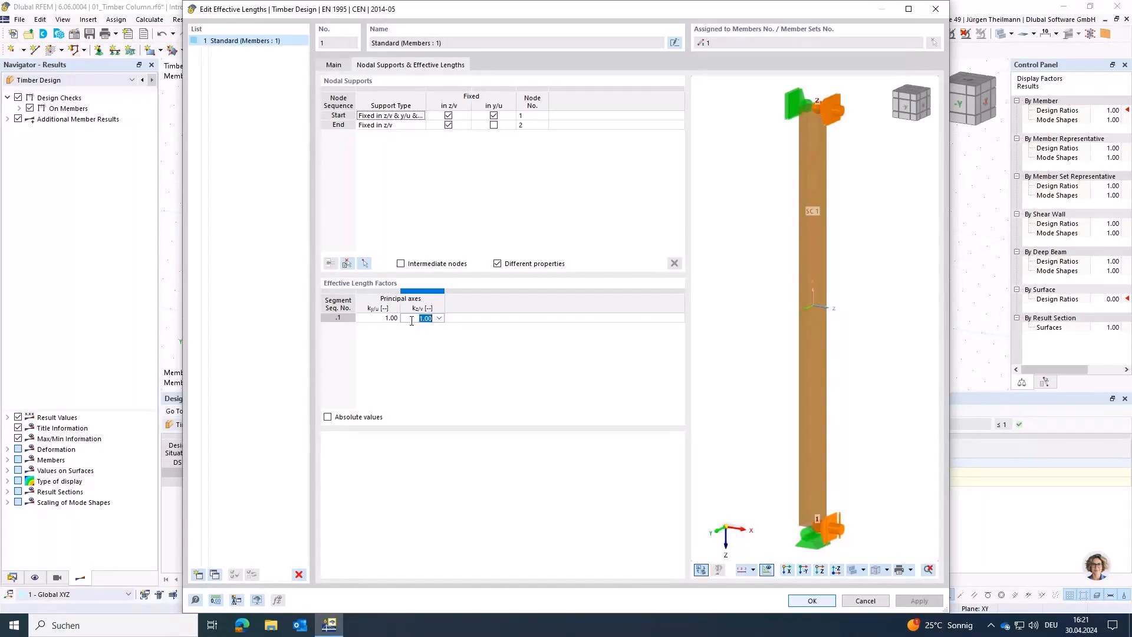
pyautogui.write('2')
pyautogui.press('Return')
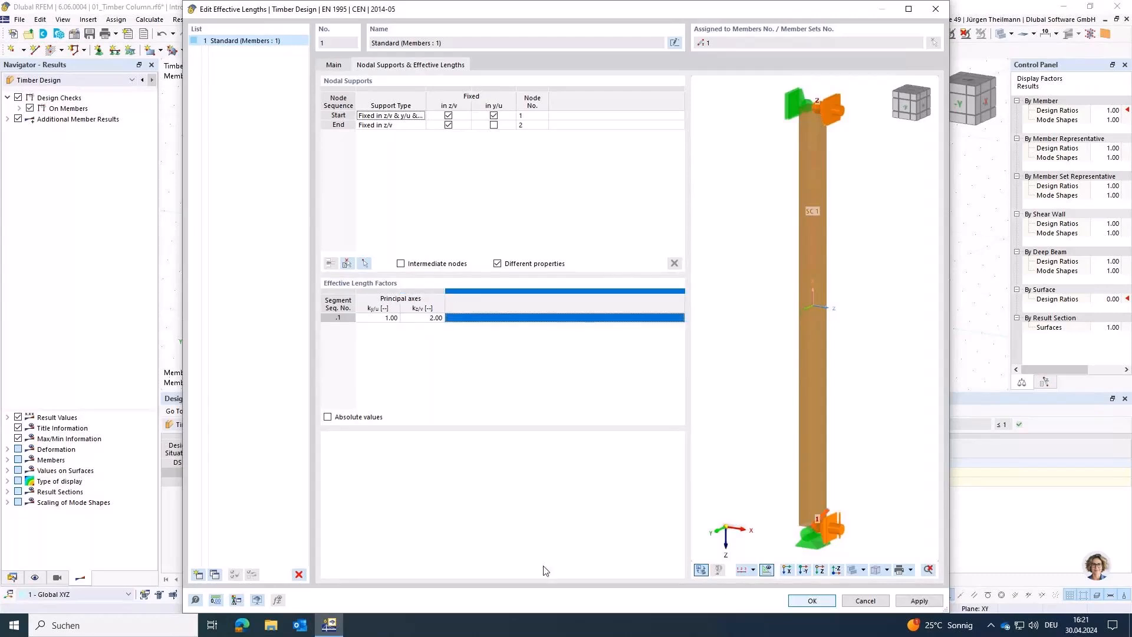
pyautogui.click(790, 606)
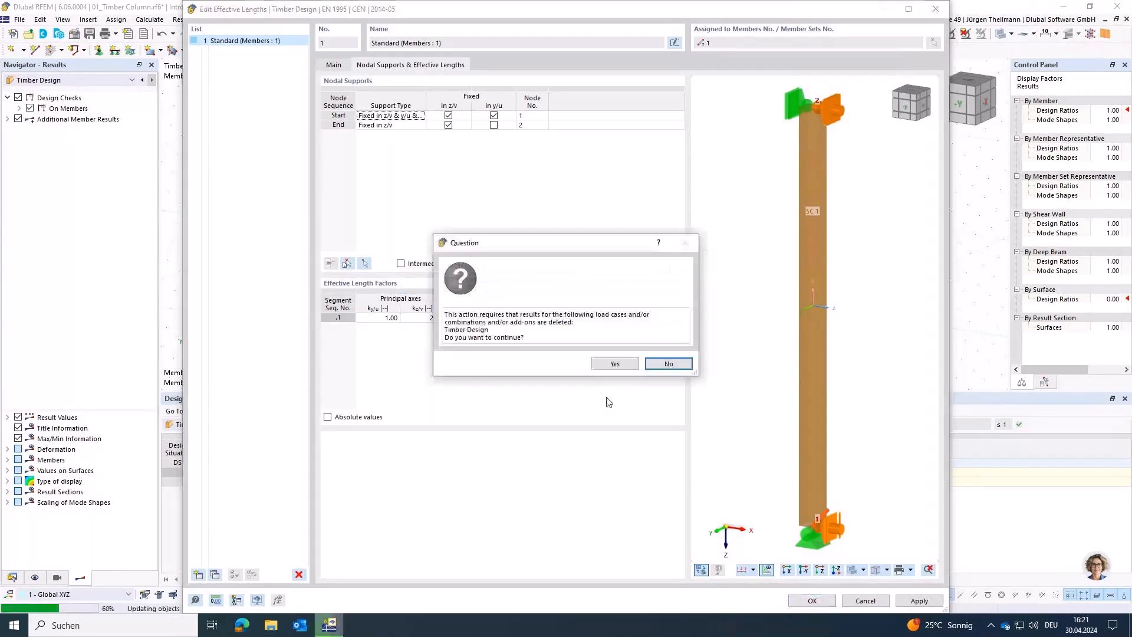
pyautogui.click(611, 365)
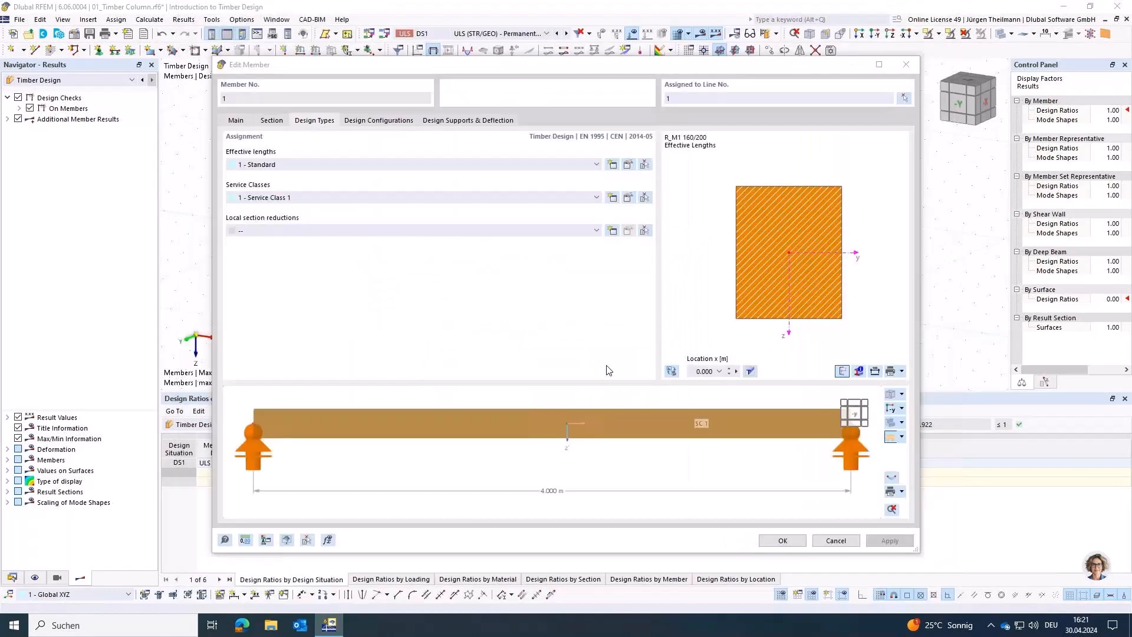
pyautogui.click(784, 541)
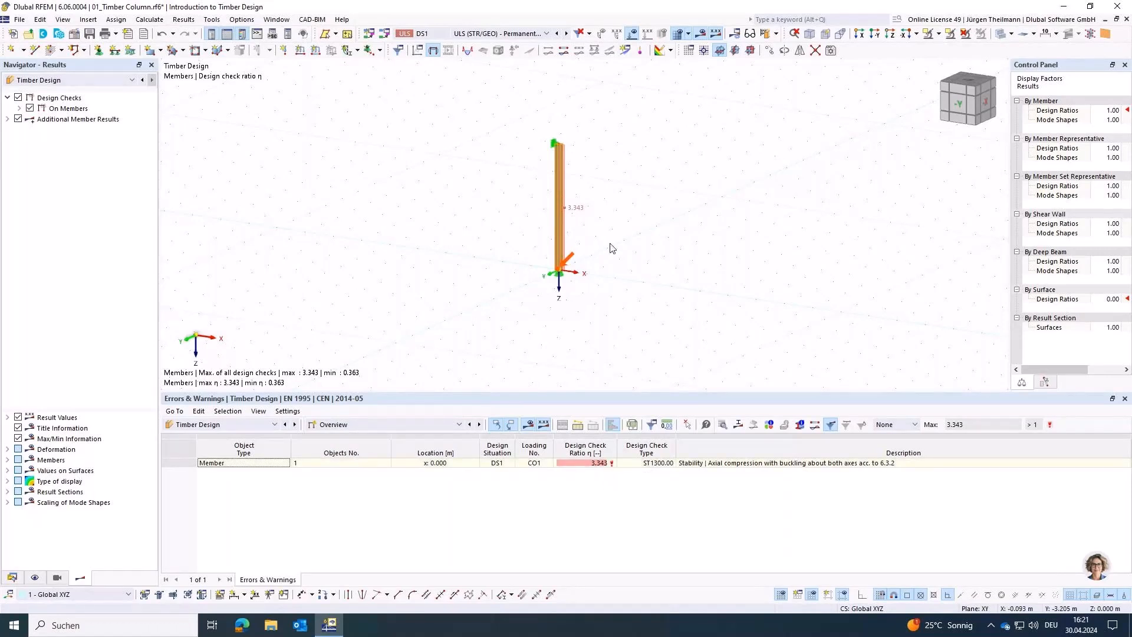
pyautogui.scroll(2, 609, 244)
pyautogui.moveTo(610, 253); pyautogui.dragTo(654, 310, button='middle')
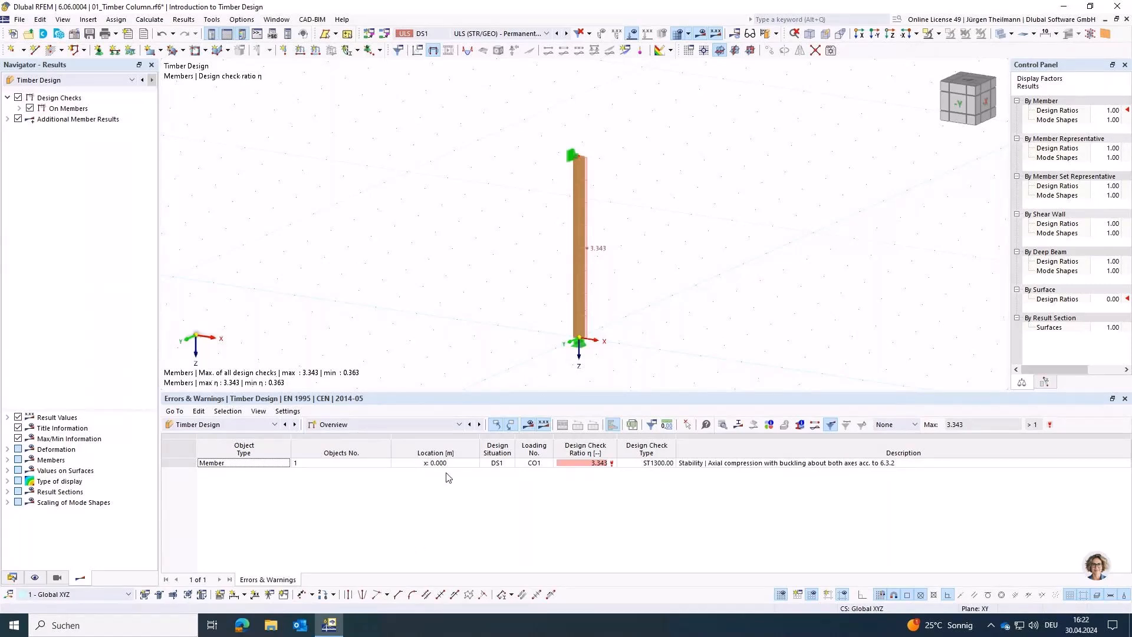
# Step: Enable the stability stiffness reduction with coefficient 1/(1+kdef) in the Default ultimate configuration and accept deleting the Timber Design results
pyautogui.click(459, 425)
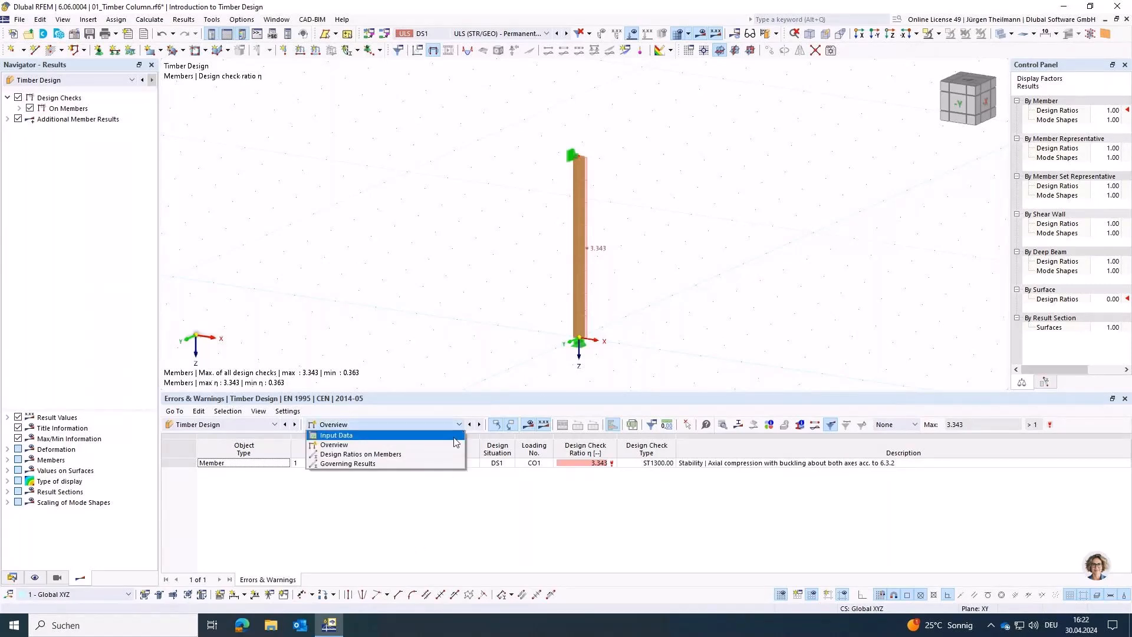
pyautogui.click(413, 436)
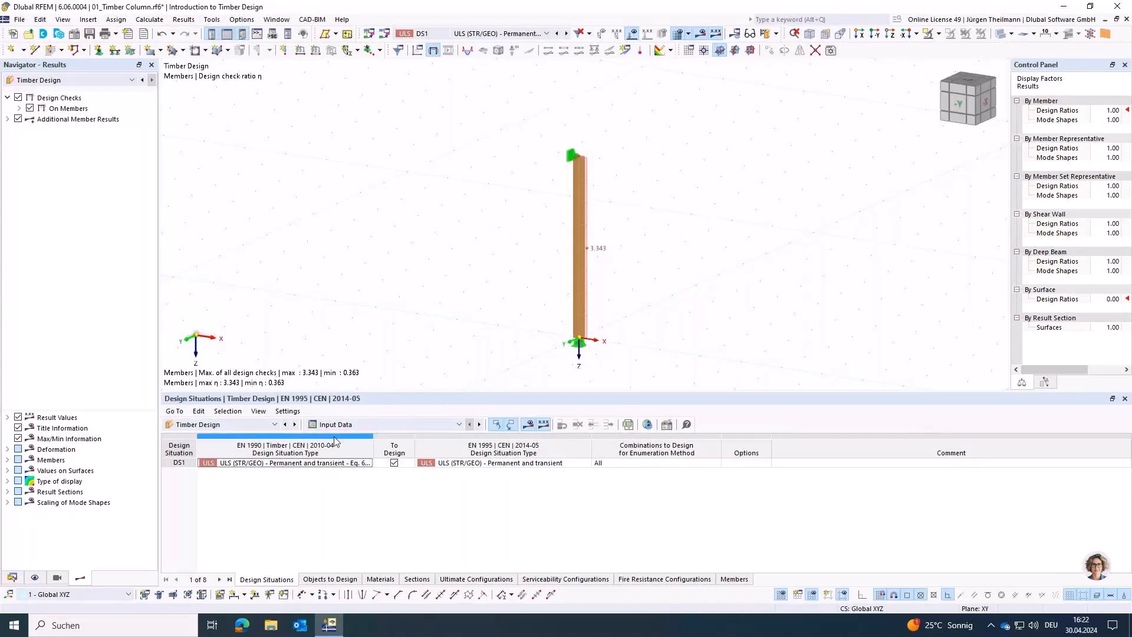
pyautogui.click(12, 577)
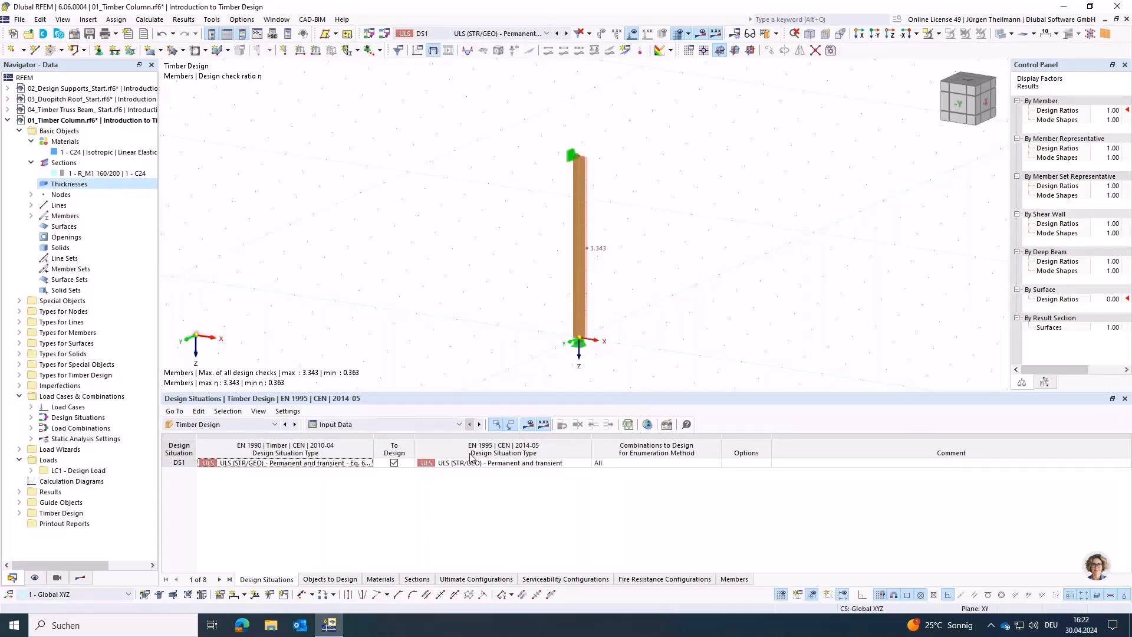
pyautogui.click(476, 580)
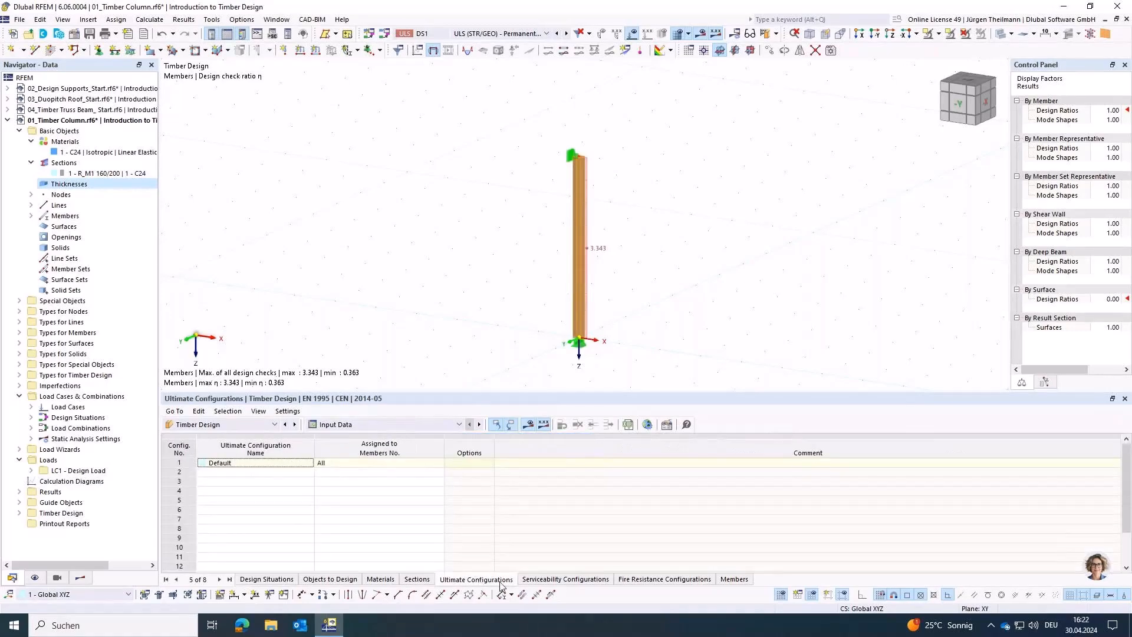
pyautogui.click(181, 464)
pyautogui.doubleClick(181, 465)
pyautogui.click(413, 80)
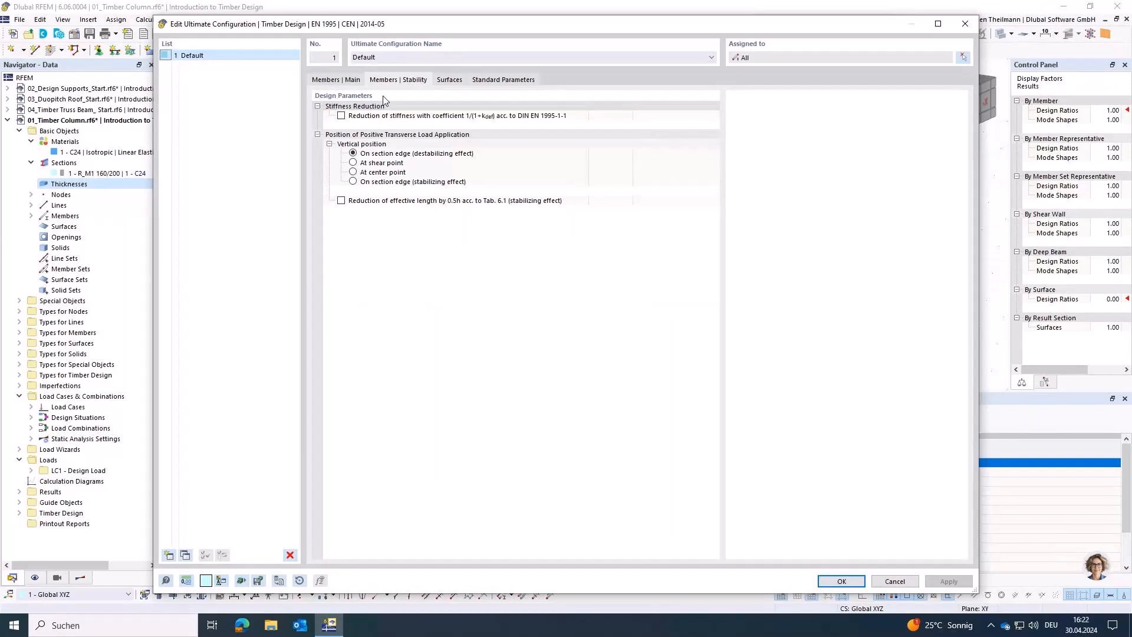
pyautogui.click(341, 116)
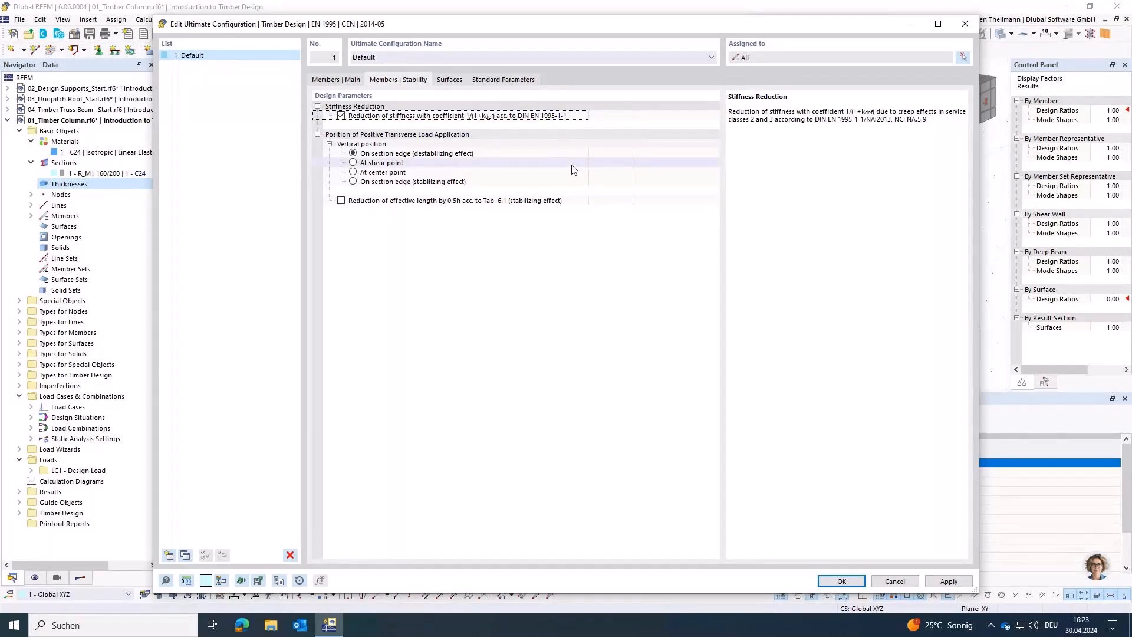
pyautogui.click(840, 583)
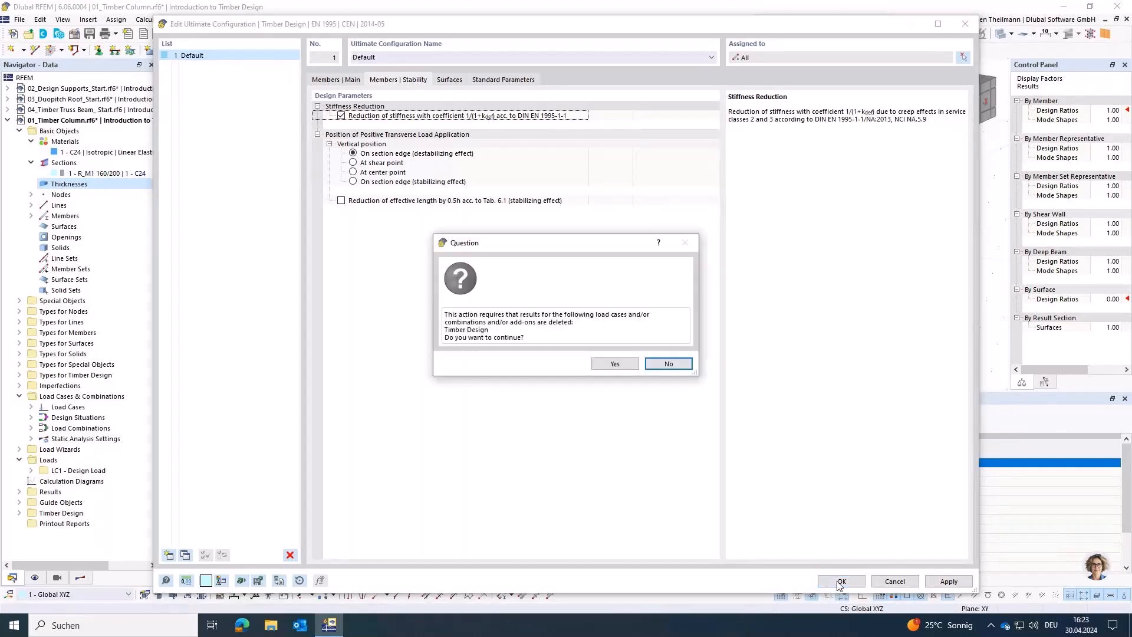
pyautogui.click(615, 364)
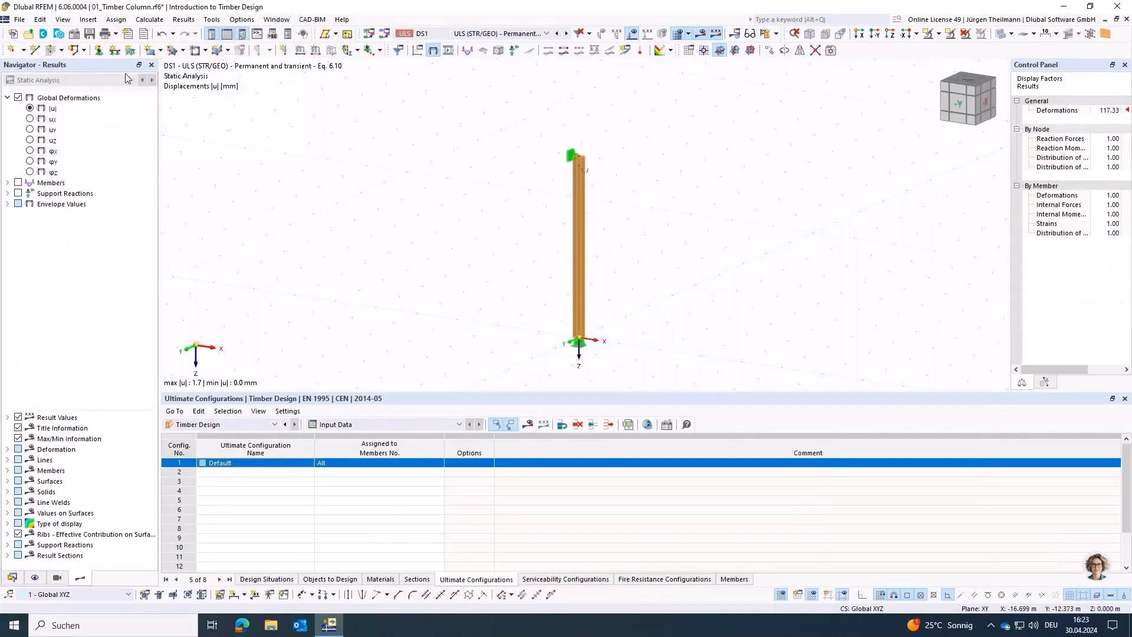
# Step: Save the timber column model and switch to the model 02_Design Supports_Start.rf6
pyautogui.click(89, 35)
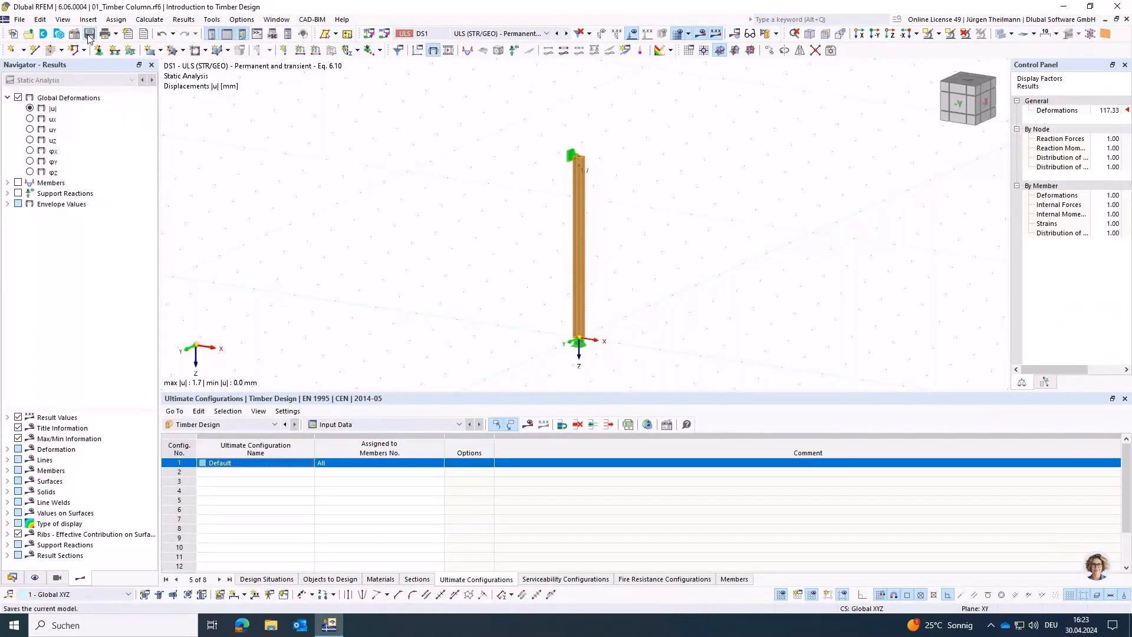
pyautogui.click(13, 578)
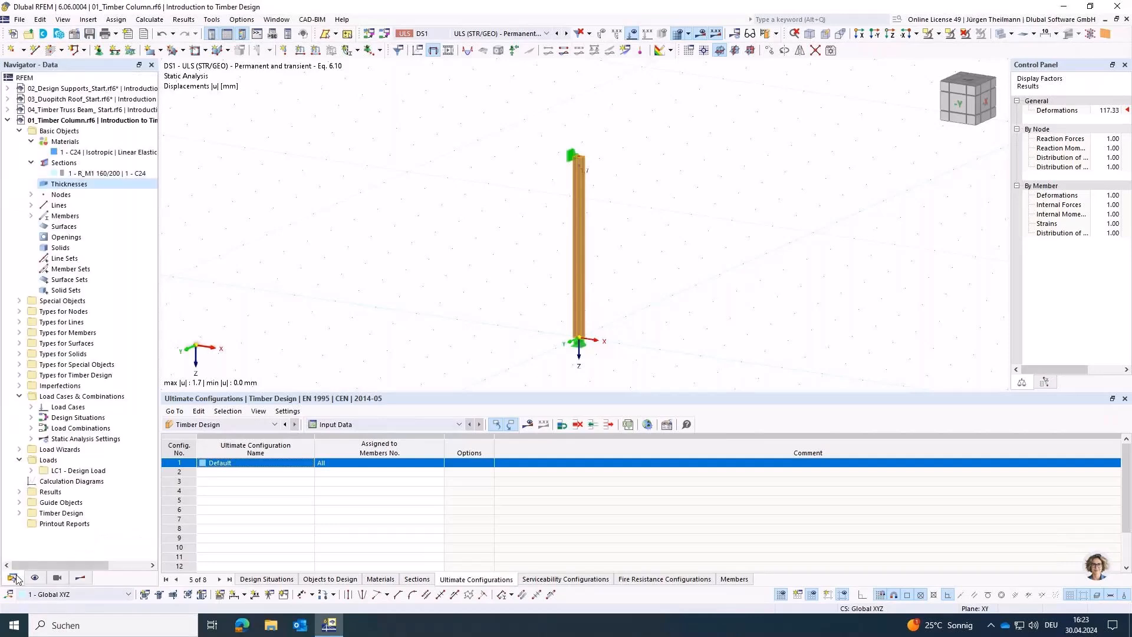
pyautogui.doubleClick(63, 90)
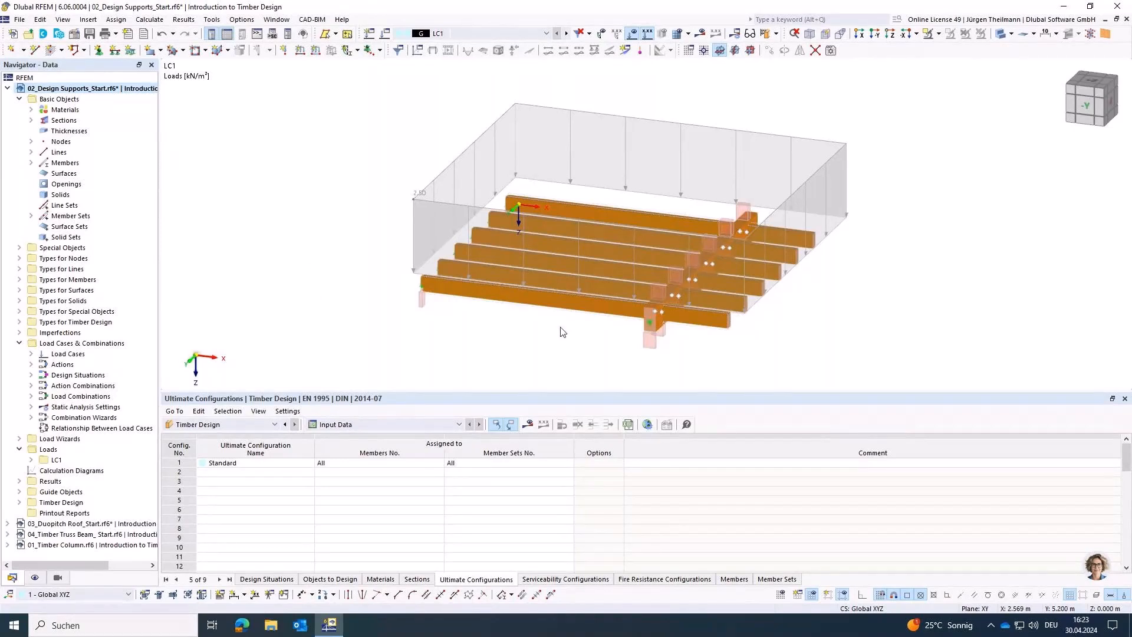
# Step: Examine the beam structure from several sides, including the joist ends, the cross beam and their design supports
pyautogui.keyDown('ctrl'); pyautogui.moveTo(561, 332); pyautogui.dragTo(551, 333, button='middle'); pyautogui.keyUp('ctrl')
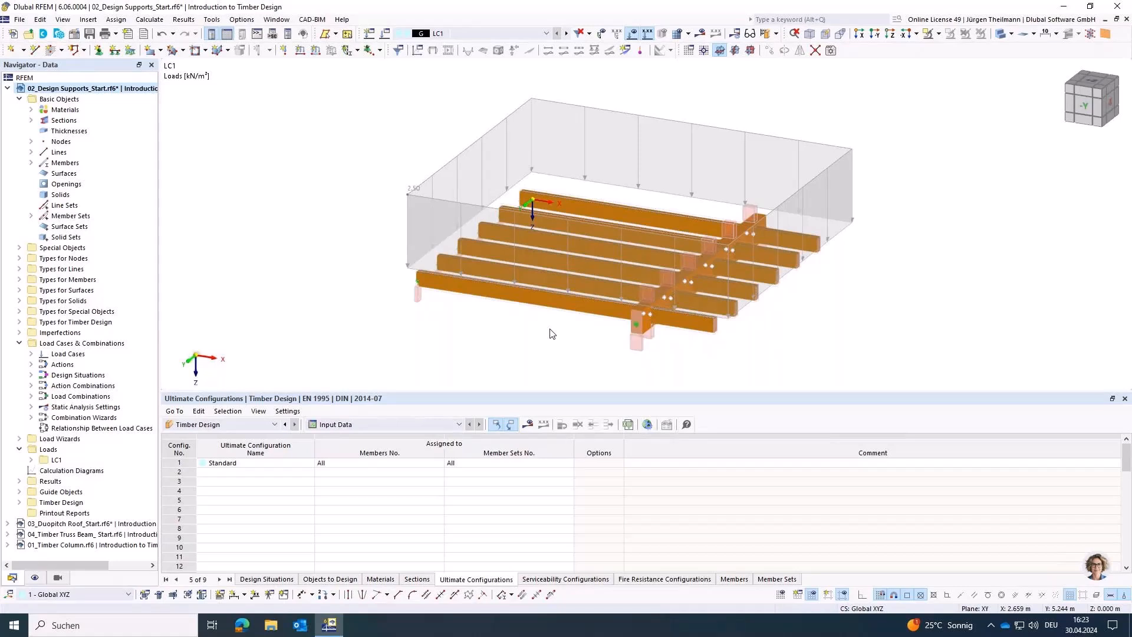
pyautogui.keyDown('ctrl'); pyautogui.moveTo(551, 333); pyautogui.dragTo(592, 343, button='middle'); pyautogui.keyUp('ctrl')
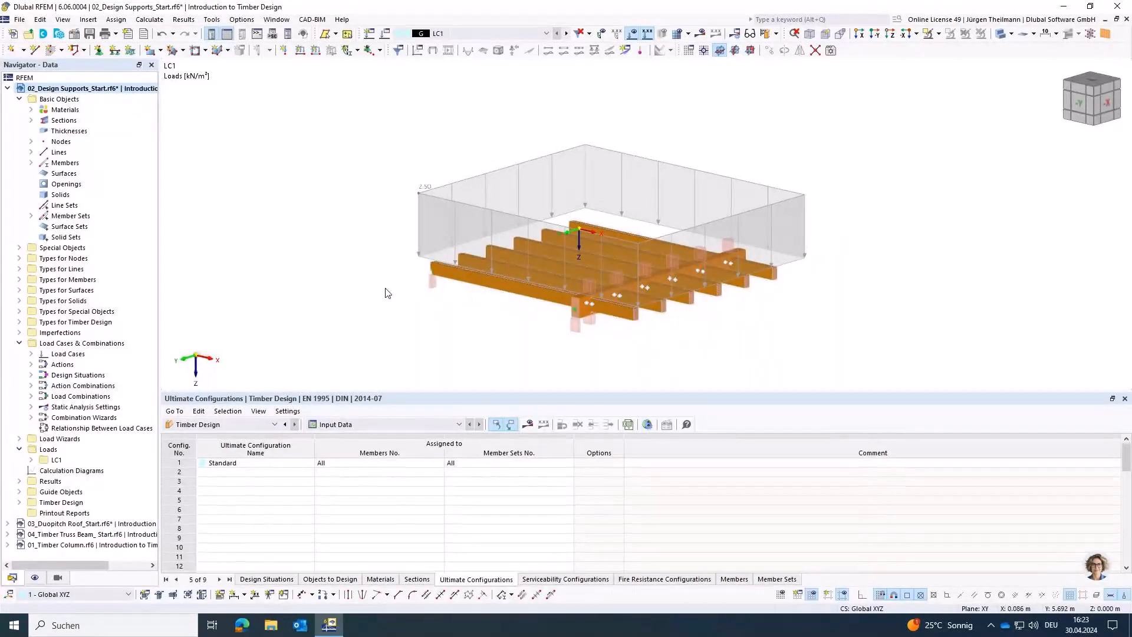
pyautogui.keyDown('ctrl'); pyautogui.moveTo(397, 298); pyautogui.dragTo(534, 354, button='middle'); pyautogui.keyUp('ctrl')
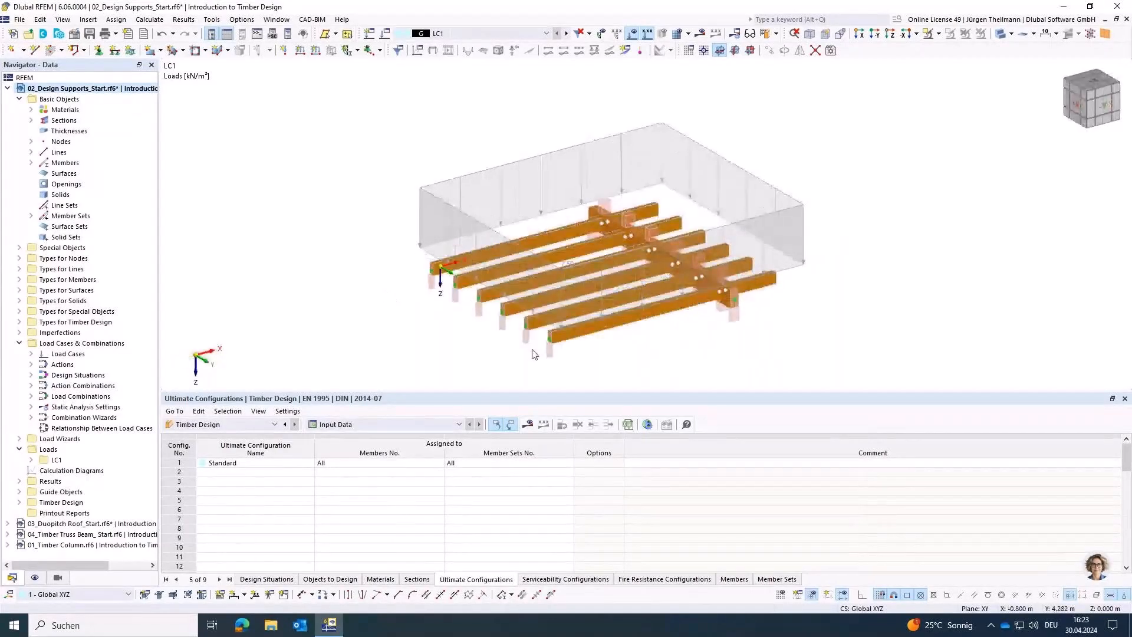
pyautogui.scroll(5, 538, 351)
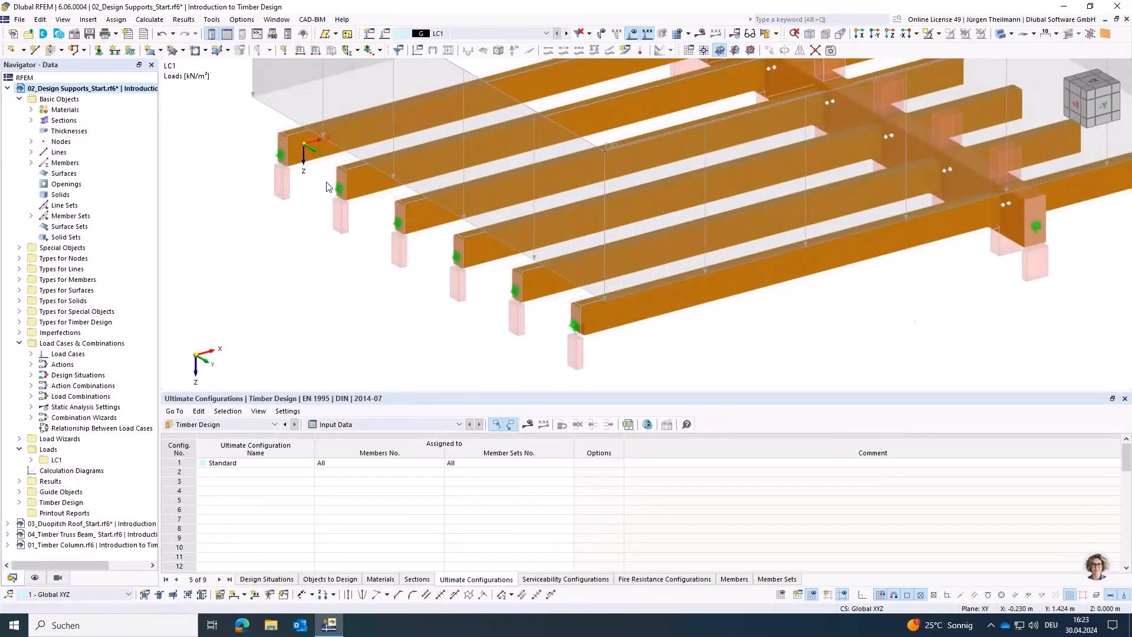
pyautogui.keyDown('ctrl'); pyautogui.moveTo(907, 313); pyautogui.dragTo(594, 323, button='middle'); pyautogui.keyUp('ctrl')
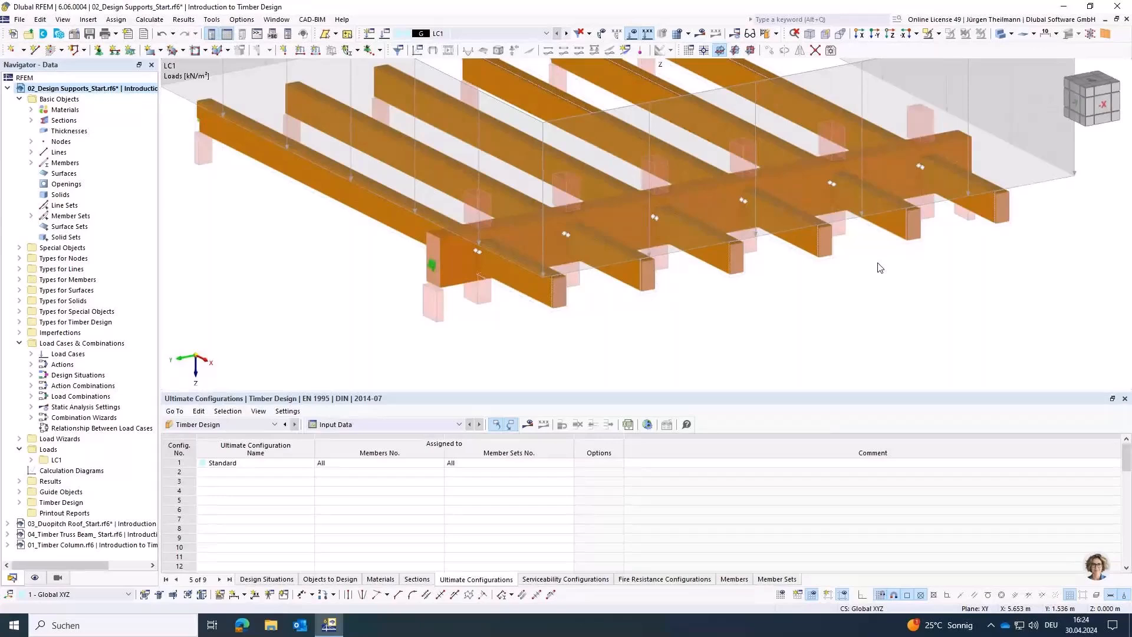
pyautogui.keyDown('ctrl'); pyautogui.moveTo(336, 313); pyautogui.dragTo(384, 319, button='middle'); pyautogui.keyUp('ctrl')
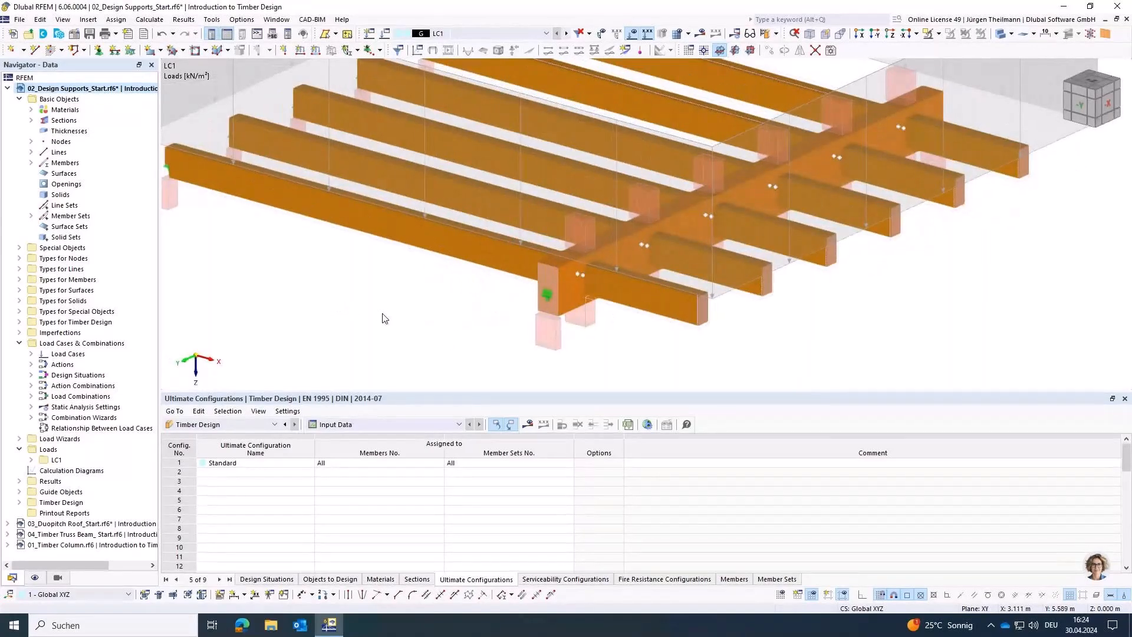
pyautogui.scroll(-3, 475, 234)
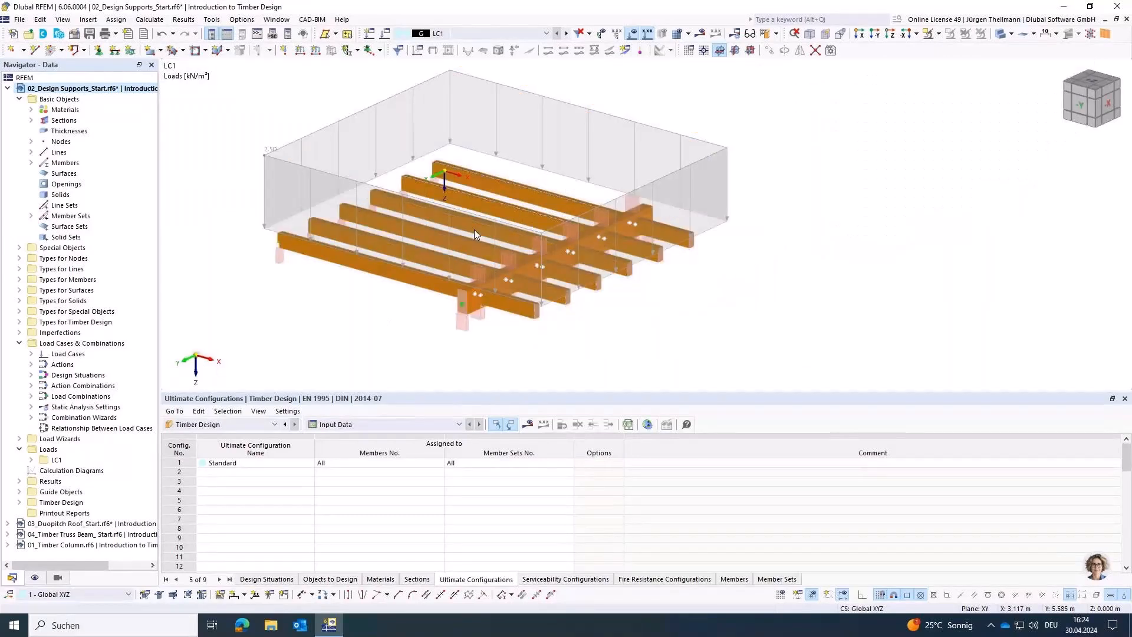
# Step: Hide the loads on the beam structure
pyautogui.click(632, 34)
pyautogui.moveTo(415, 274); pyautogui.dragTo(495, 280, button='middle')
pyautogui.scroll(1, 540, 355)
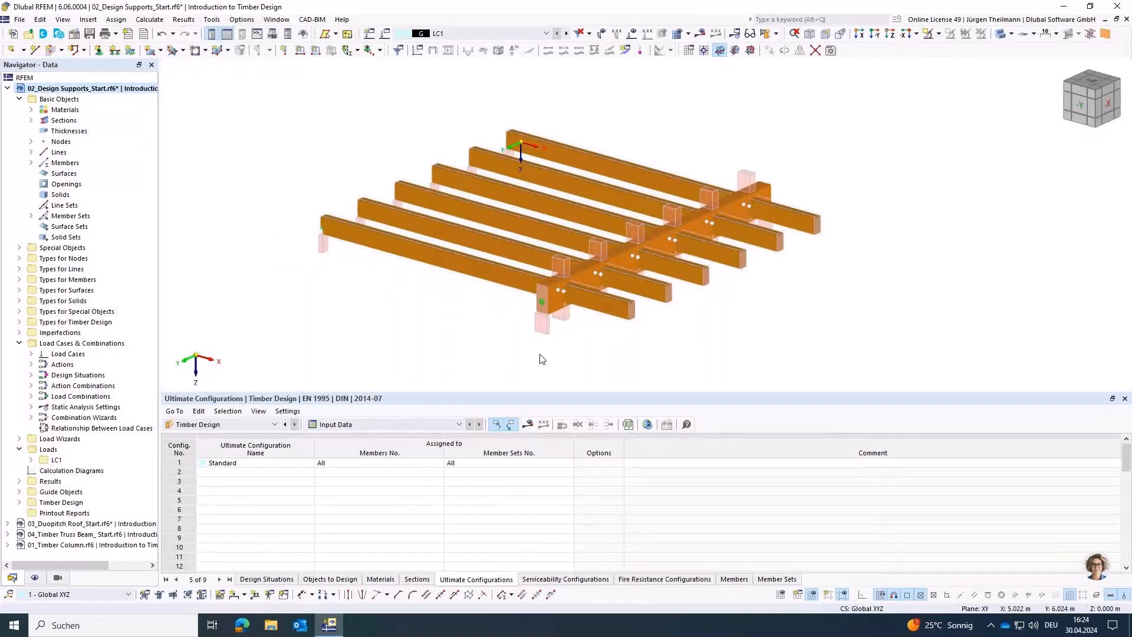
# Step: Open the cross beam (member 13) for editing and compare its start, end and internal design supports with the model
pyautogui.scroll(2, 540, 354)
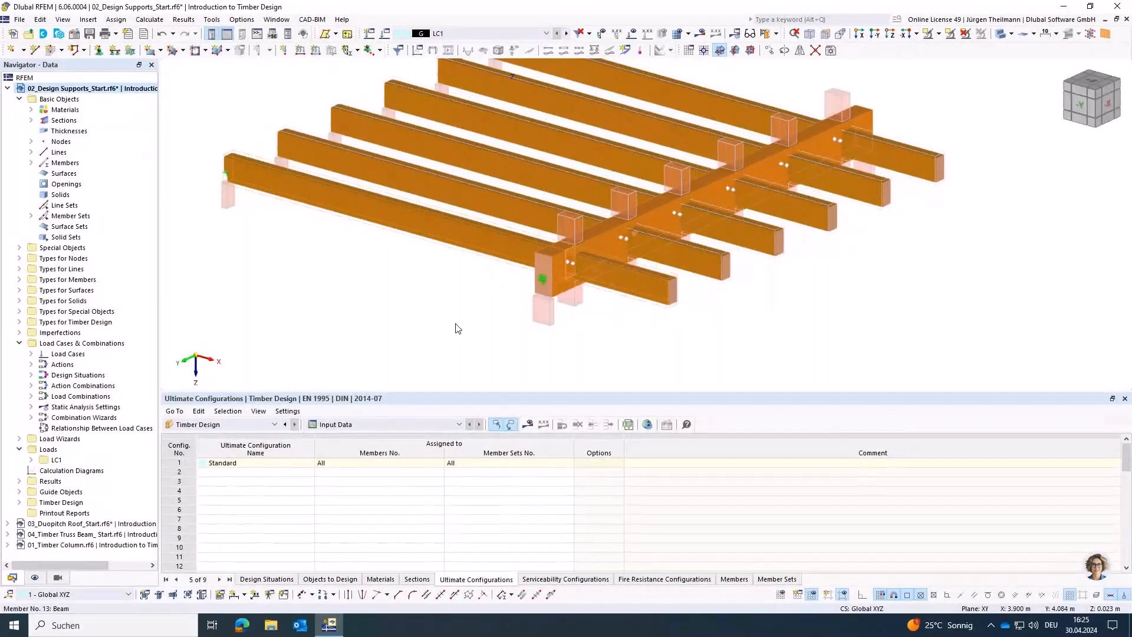
pyautogui.doubleClick(596, 235)
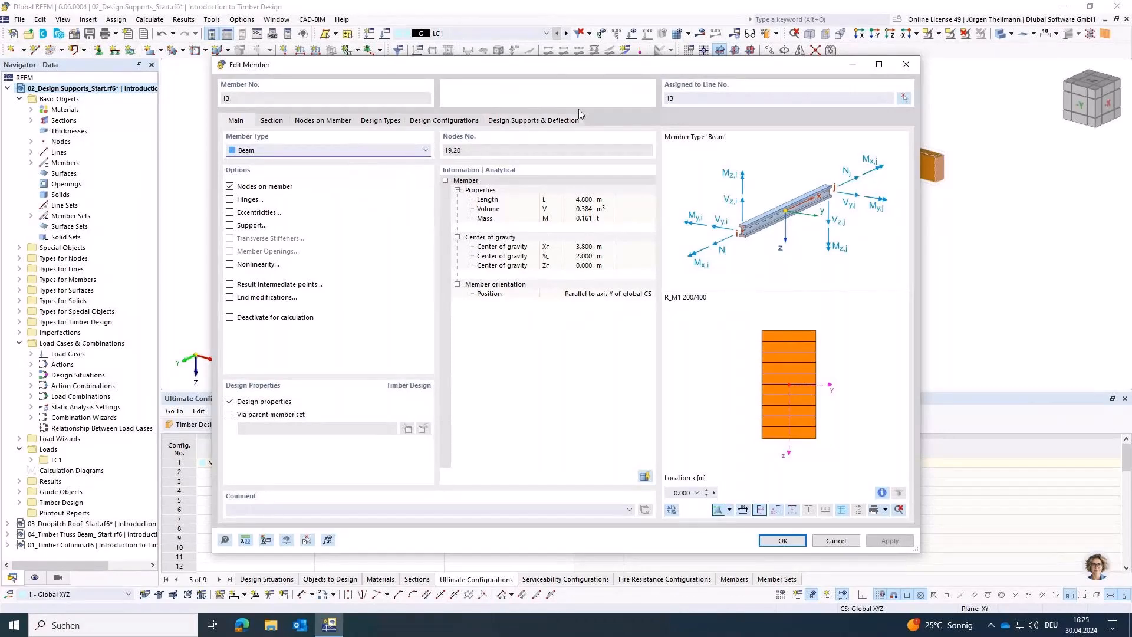
pyautogui.click(513, 122)
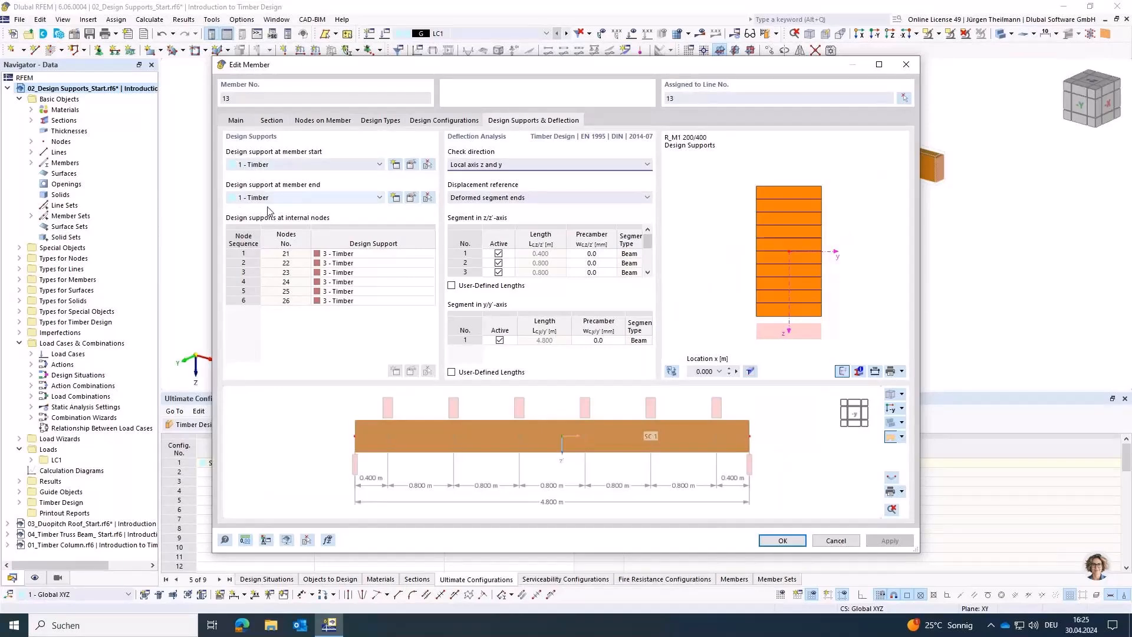
pyautogui.moveTo(494, 66); pyautogui.dragTo(495, 394)
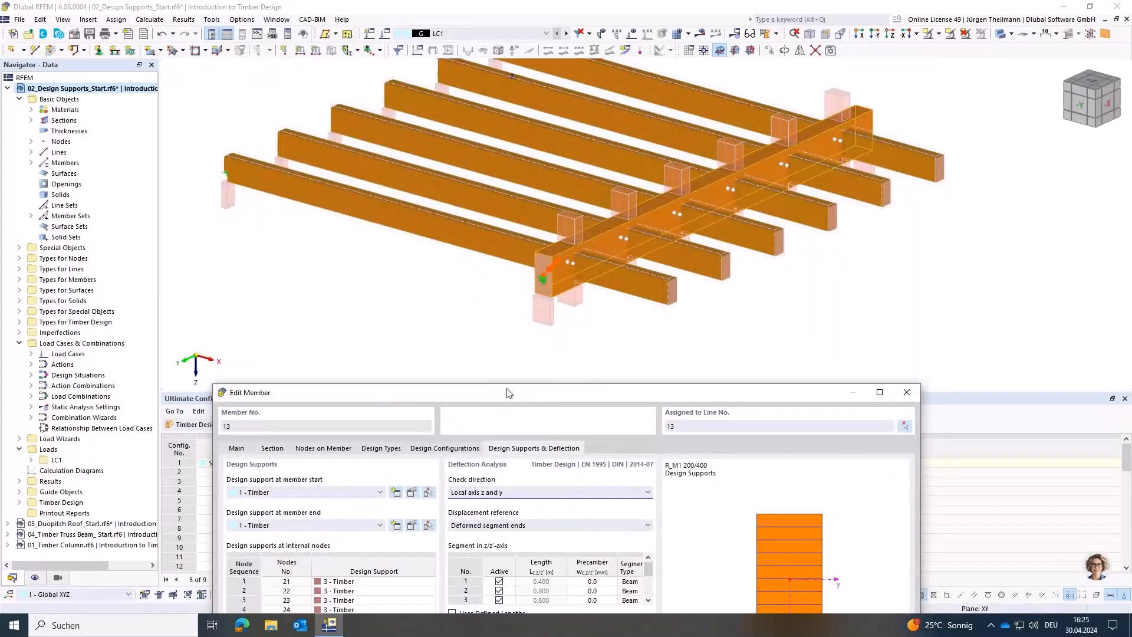
pyautogui.moveTo(509, 392); pyautogui.dragTo(588, 184)
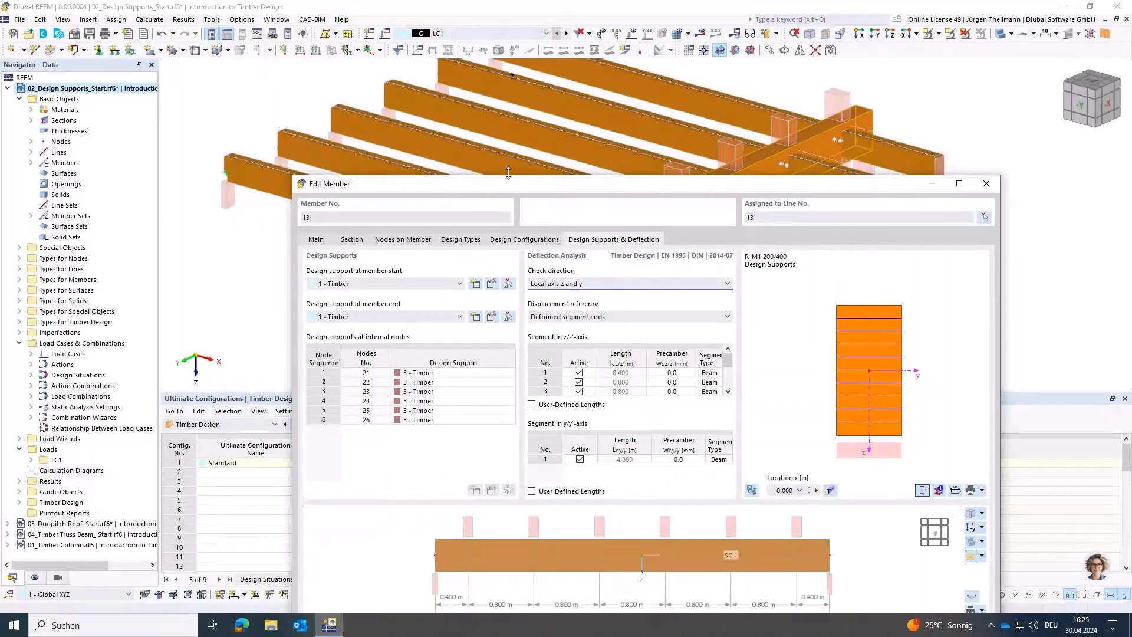
pyautogui.moveTo(504, 187); pyautogui.dragTo(455, 104)
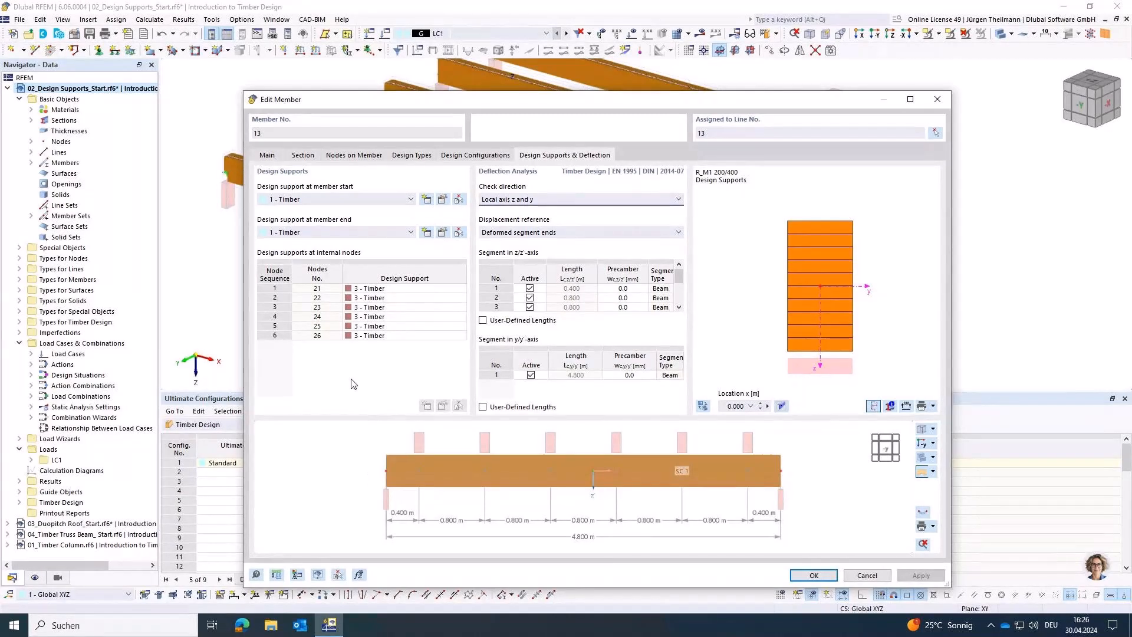
# Step: Open the design support at the cross beam's start and try a user-defined support width instead of the section width
pyautogui.click(443, 200)
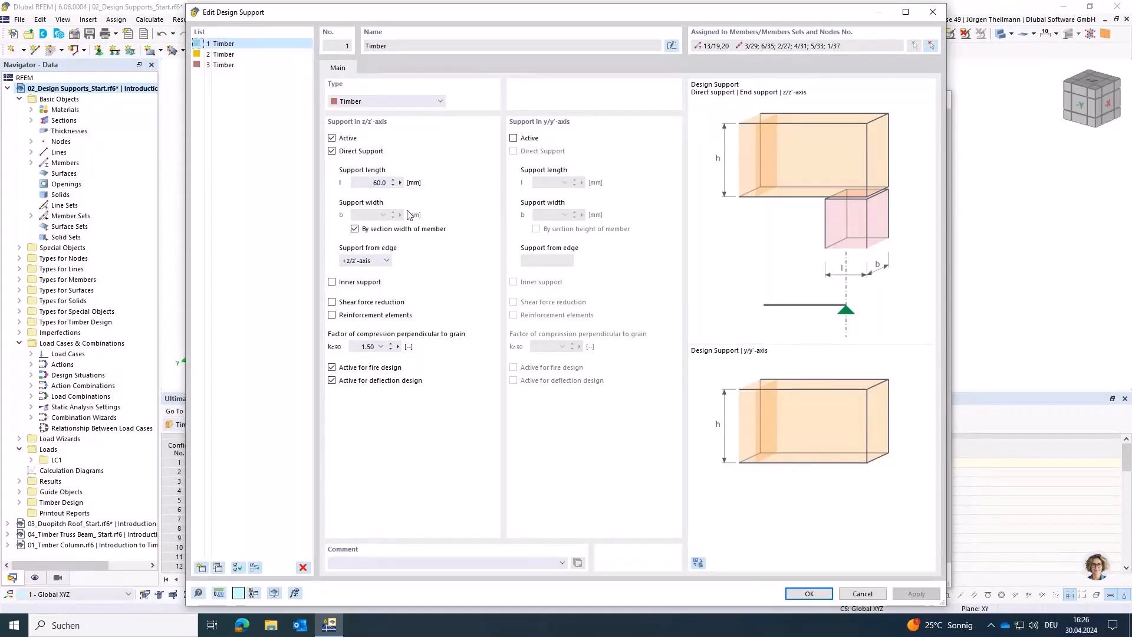
pyautogui.click(355, 230)
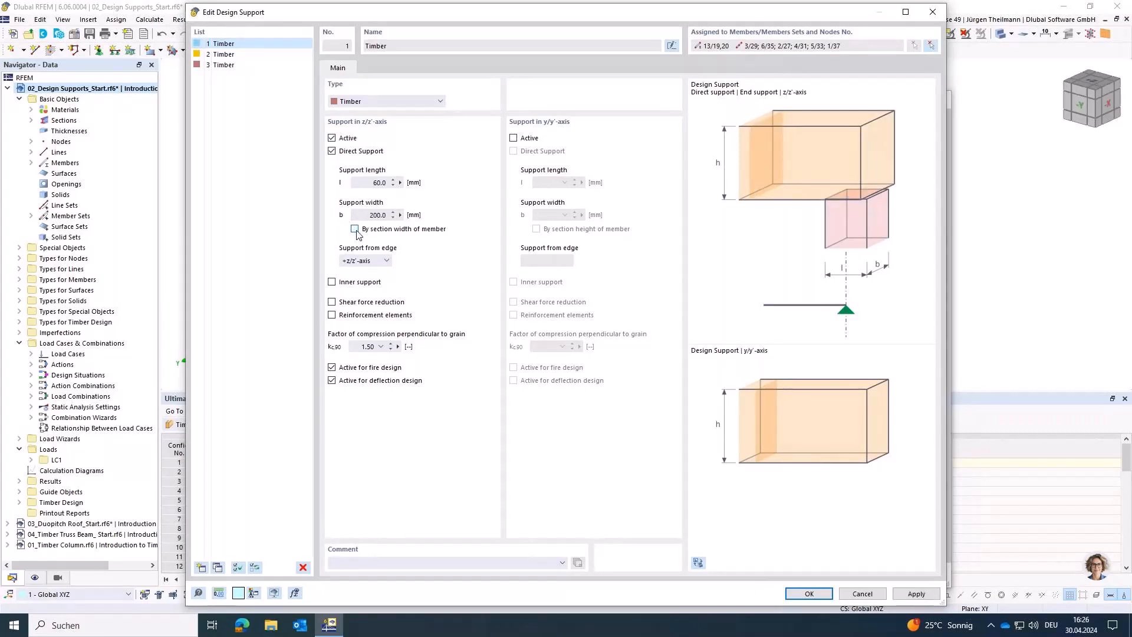
pyautogui.moveTo(371, 217); pyautogui.dragTo(419, 221)
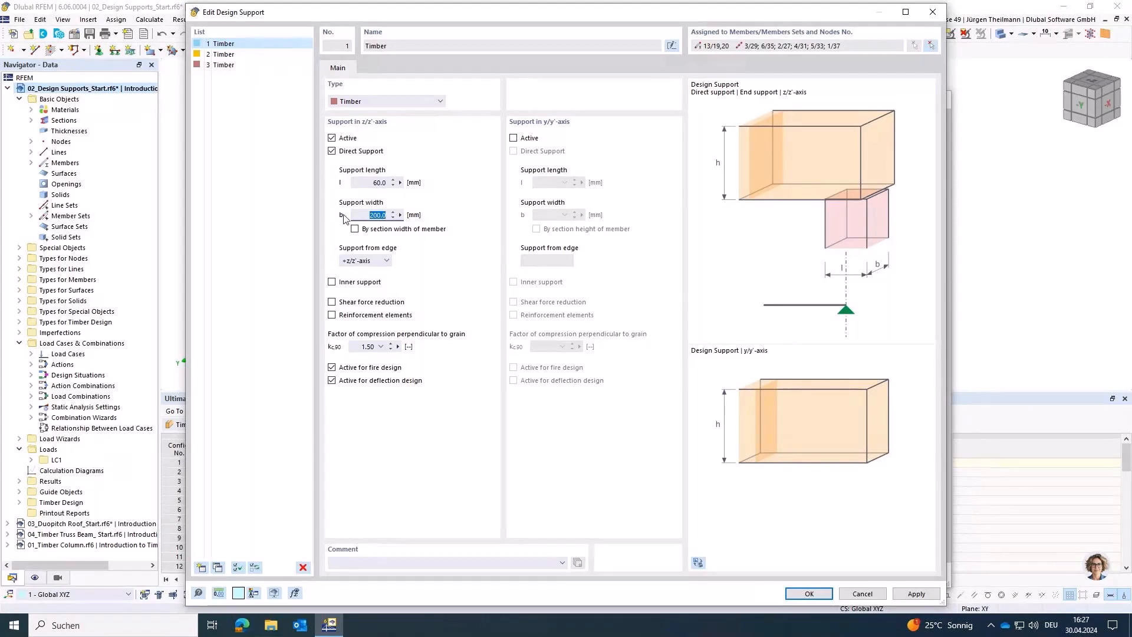
pyautogui.click(355, 229)
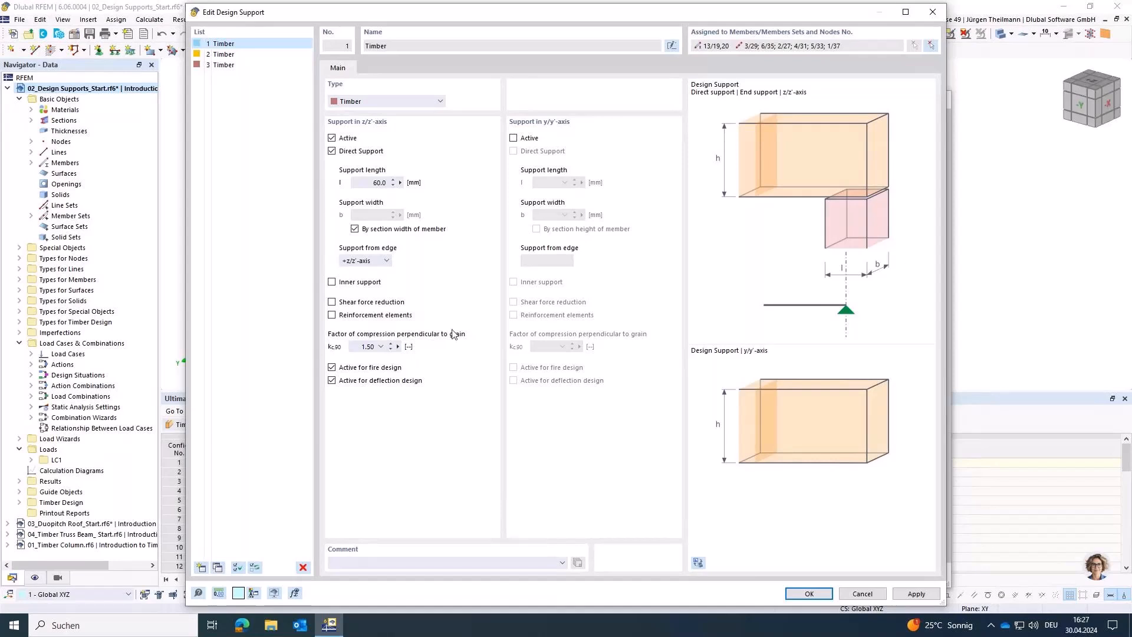
# Step: Review the available kc,90 factors for compression perpendicular to grain and close the design support and member settings
pyautogui.click(381, 347)
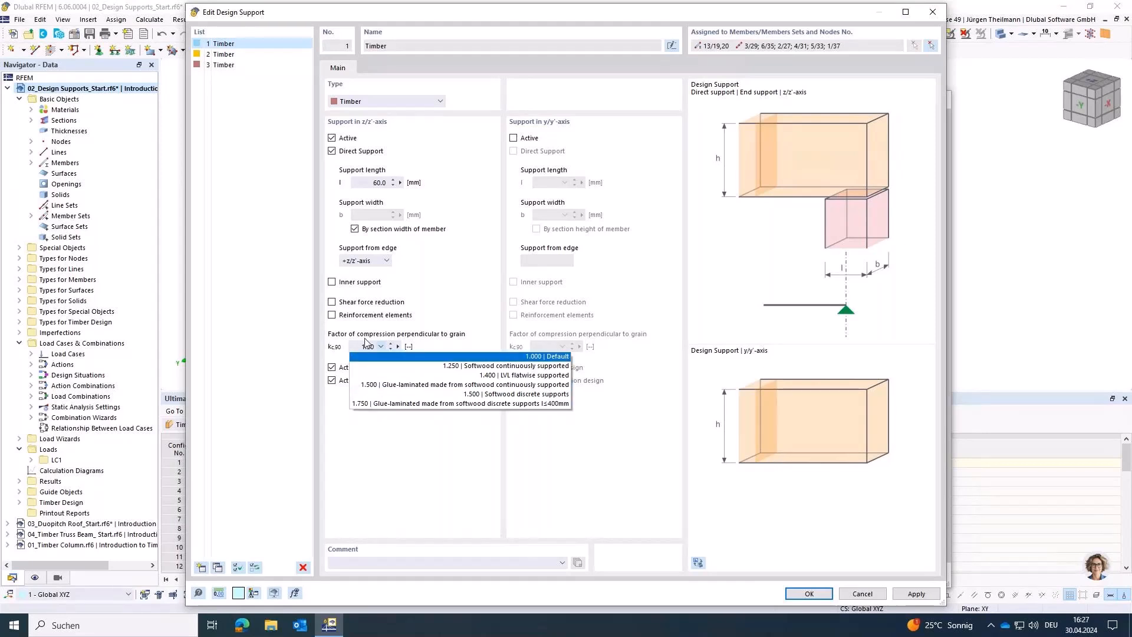
pyautogui.click(382, 346)
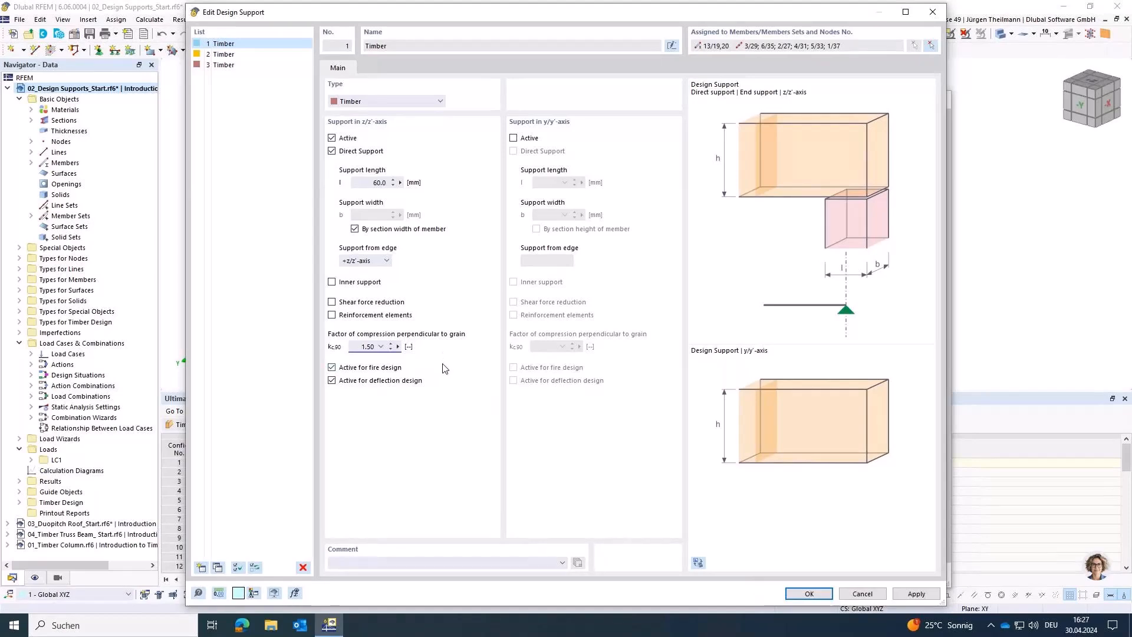
pyautogui.click(807, 593)
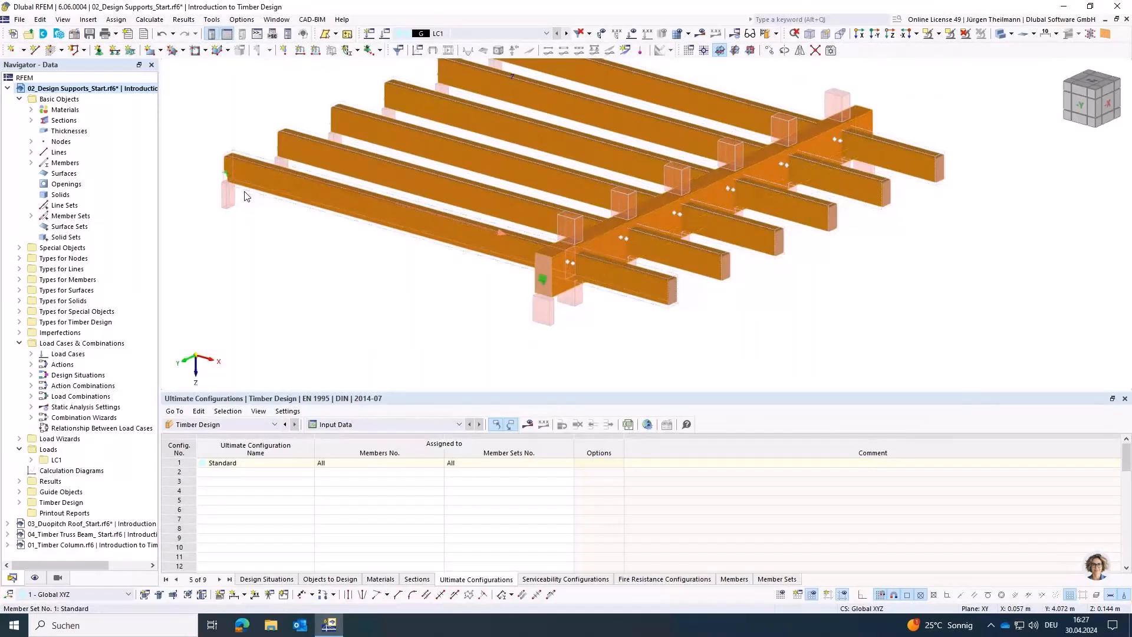
# Step: Remove the local section reduction from member set 1 (continuous members 24,25) and apply the change
pyautogui.doubleClick(246, 196)
pyautogui.click(356, 109)
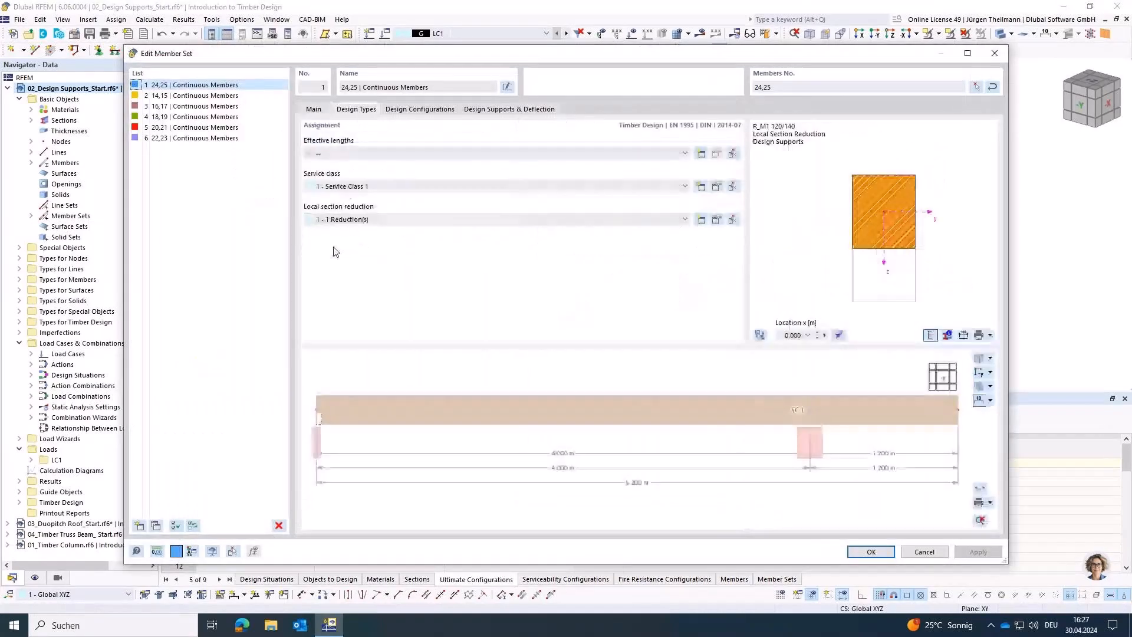
pyautogui.click(335, 219)
pyautogui.click(335, 230)
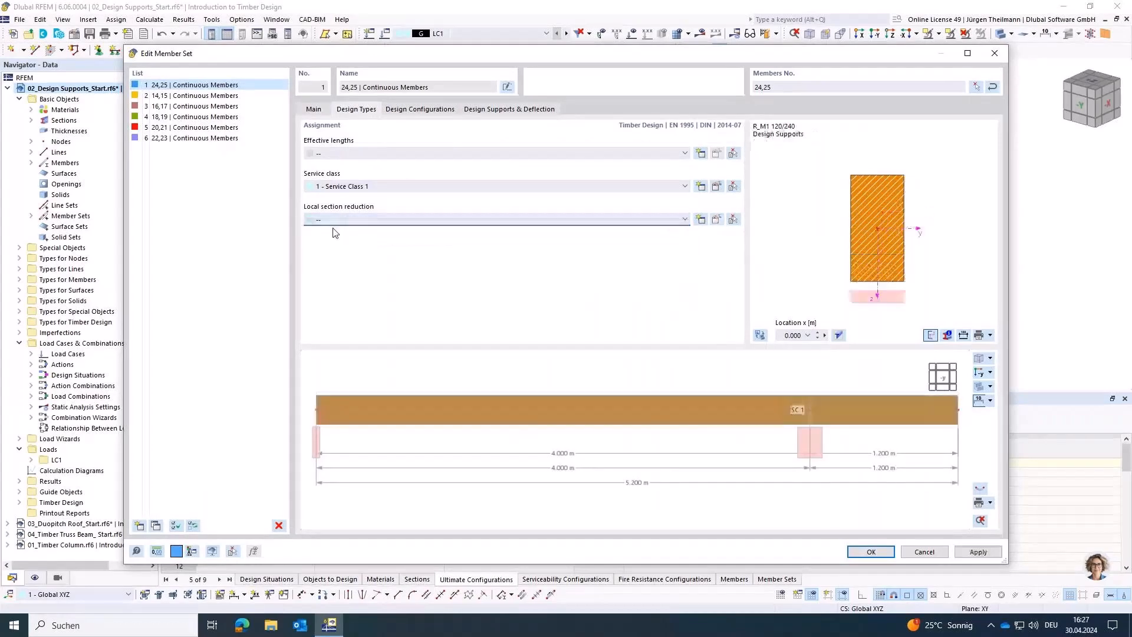
pyautogui.click(871, 551)
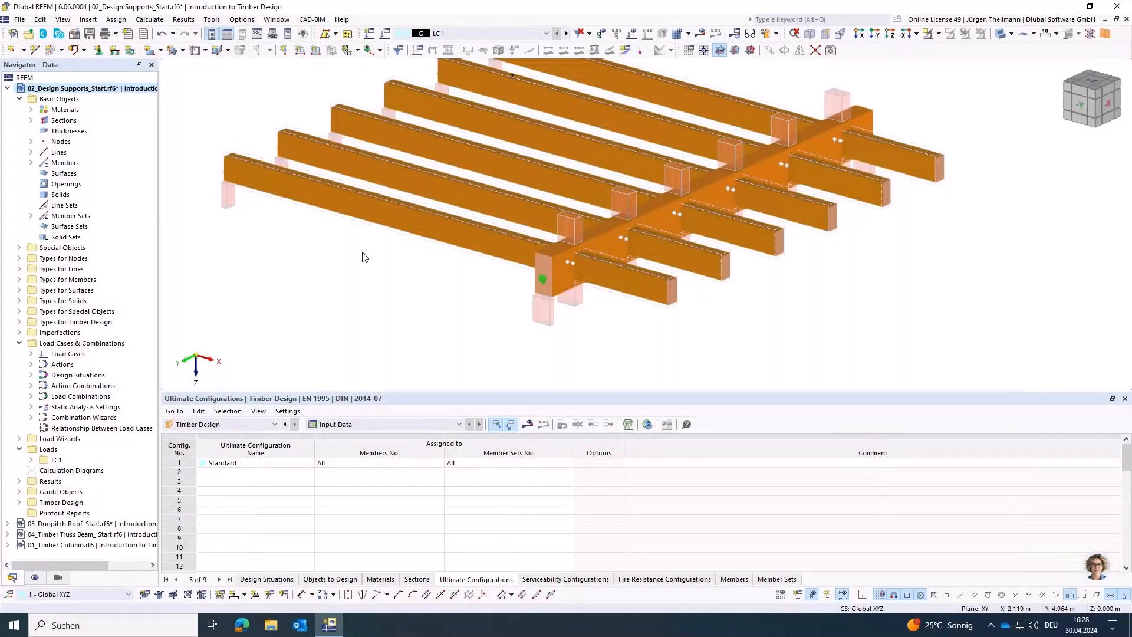
# Step: Run the timber design and examine the details of member 13's compression perpendicular to grain check at its start support
pyautogui.click(771, 34)
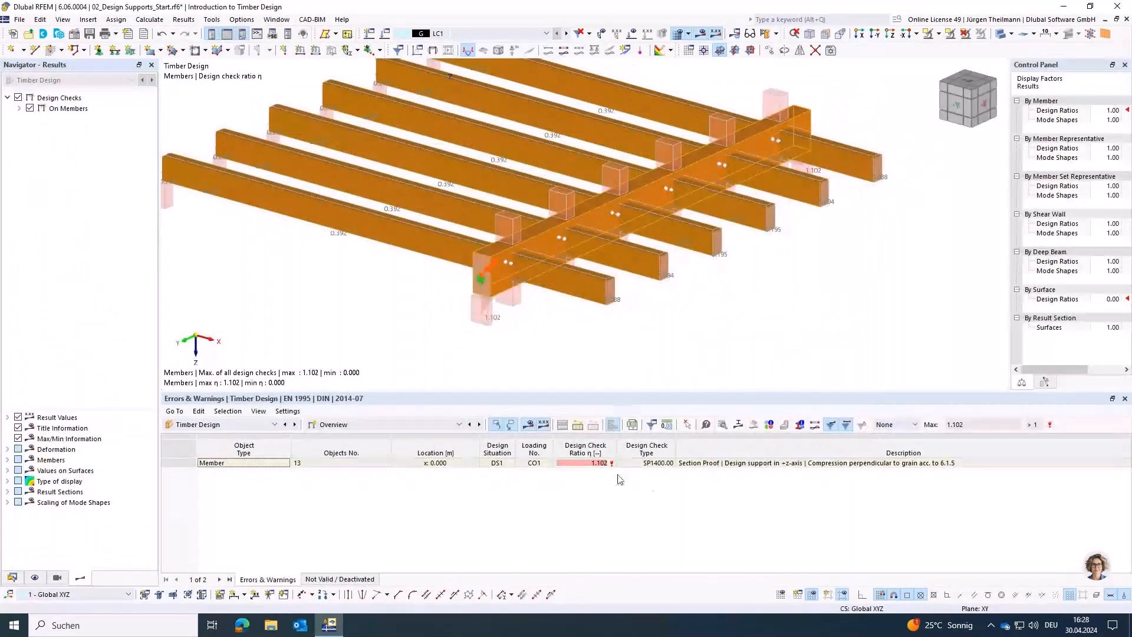
pyautogui.click(729, 466)
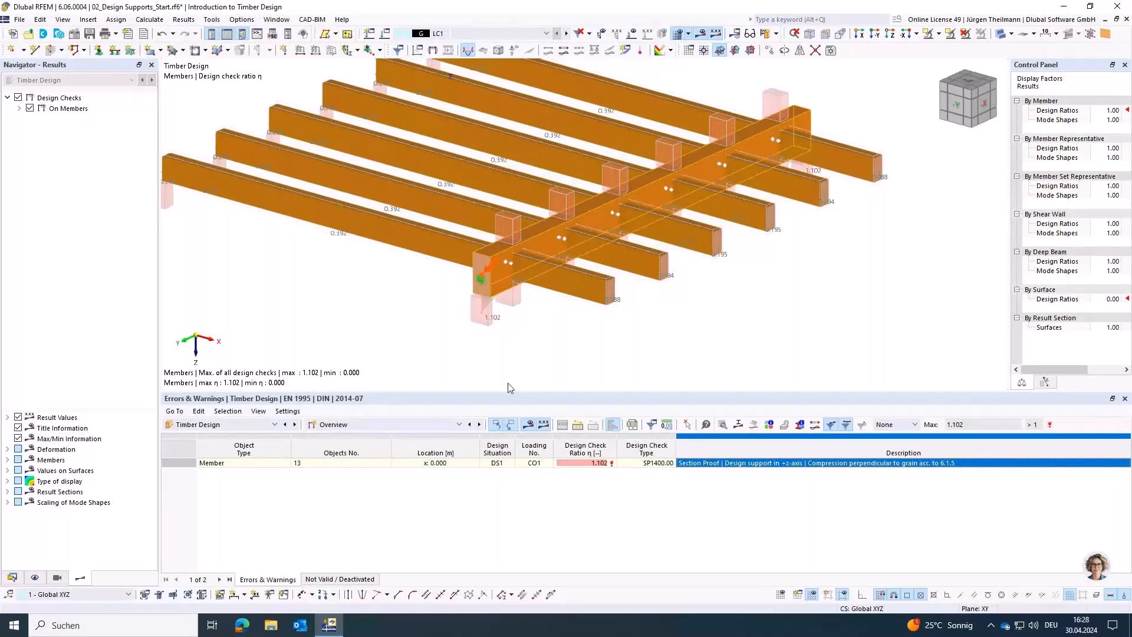
pyautogui.scroll(3, 465, 294)
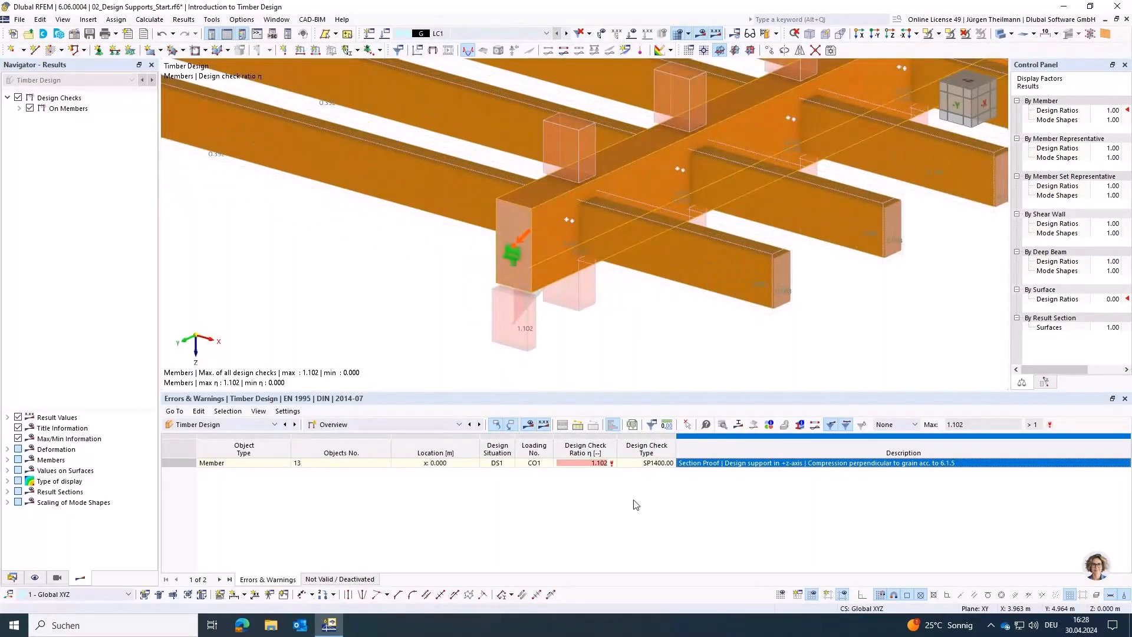
pyautogui.doubleClick(739, 463)
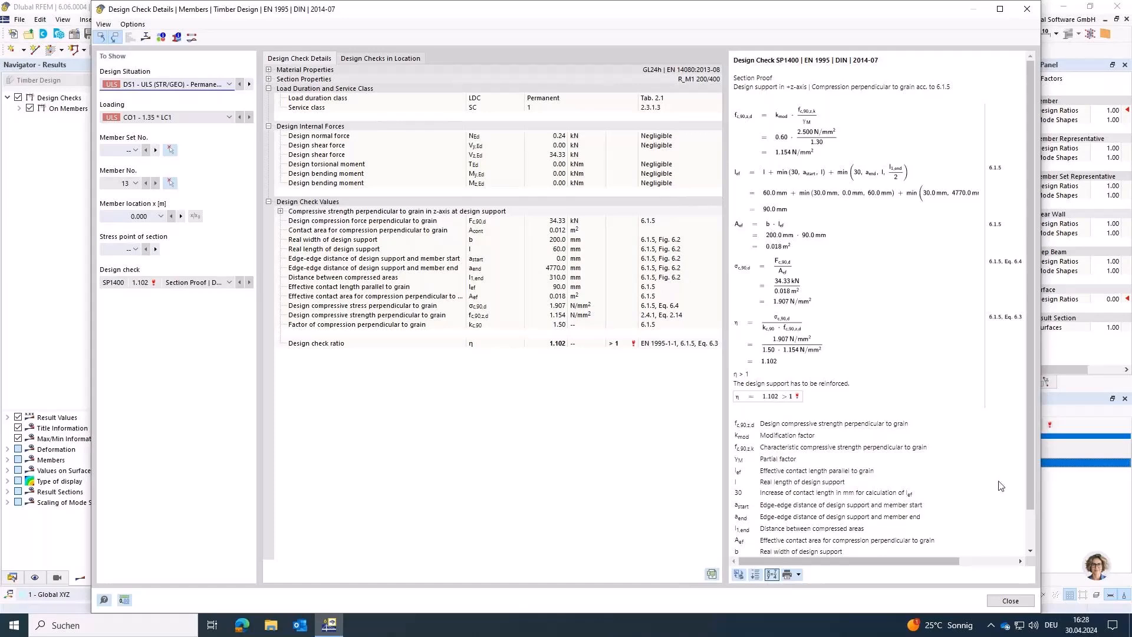
pyautogui.click(1010, 600)
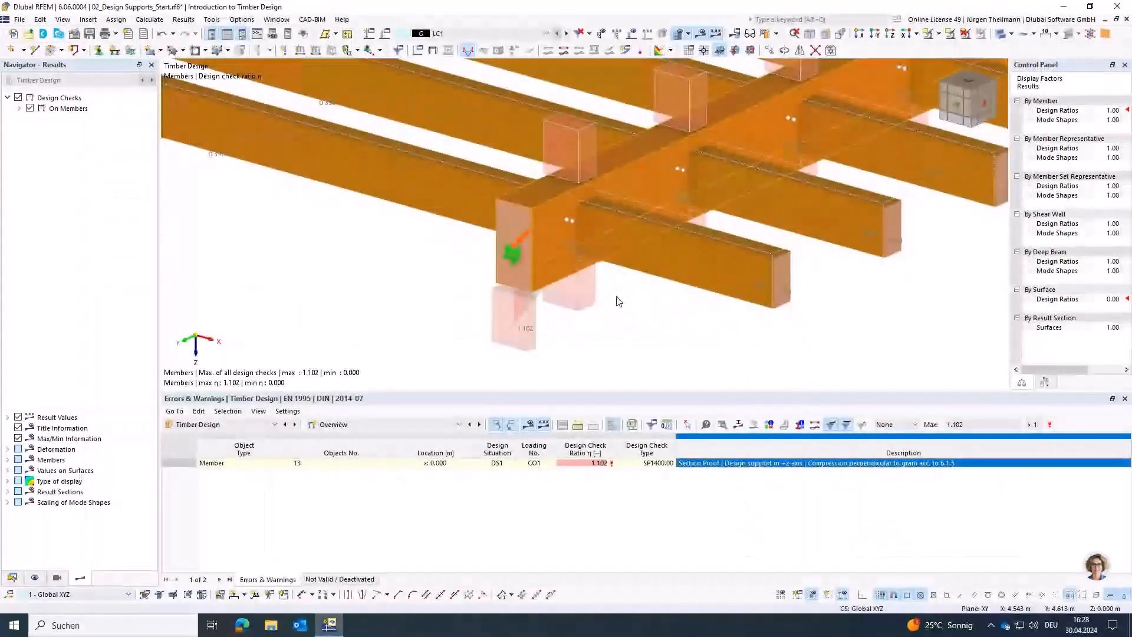
# Step: Set the support length of the timber design support at the cross beam's start to 80 mm and accept deleting the design results
pyautogui.doubleClick(500, 335)
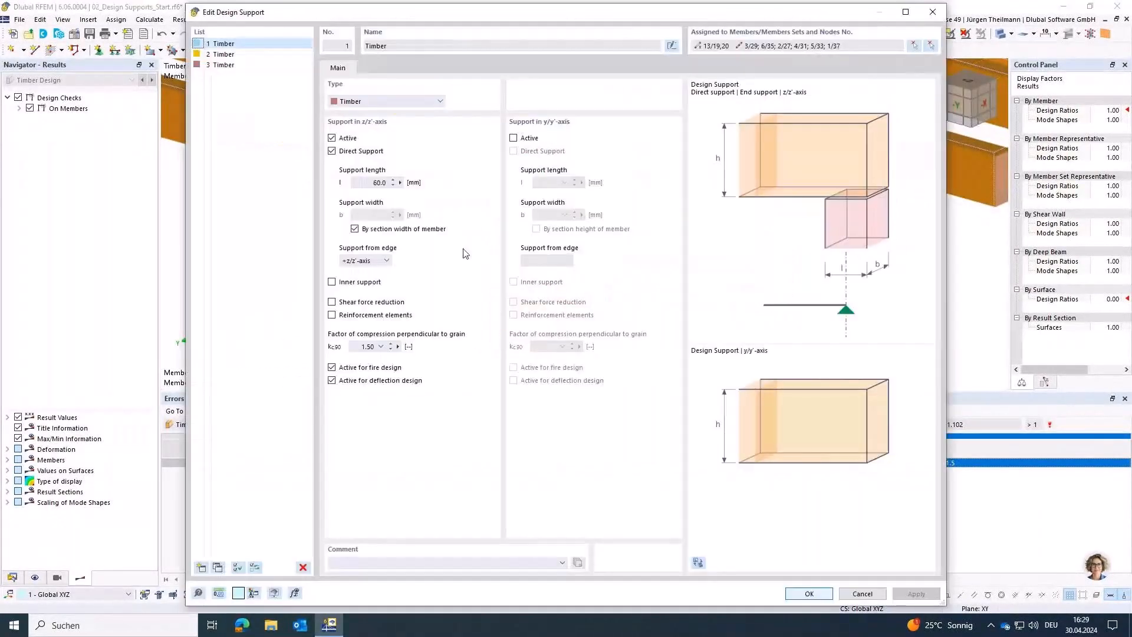
pyautogui.moveTo(369, 182); pyautogui.dragTo(414, 185)
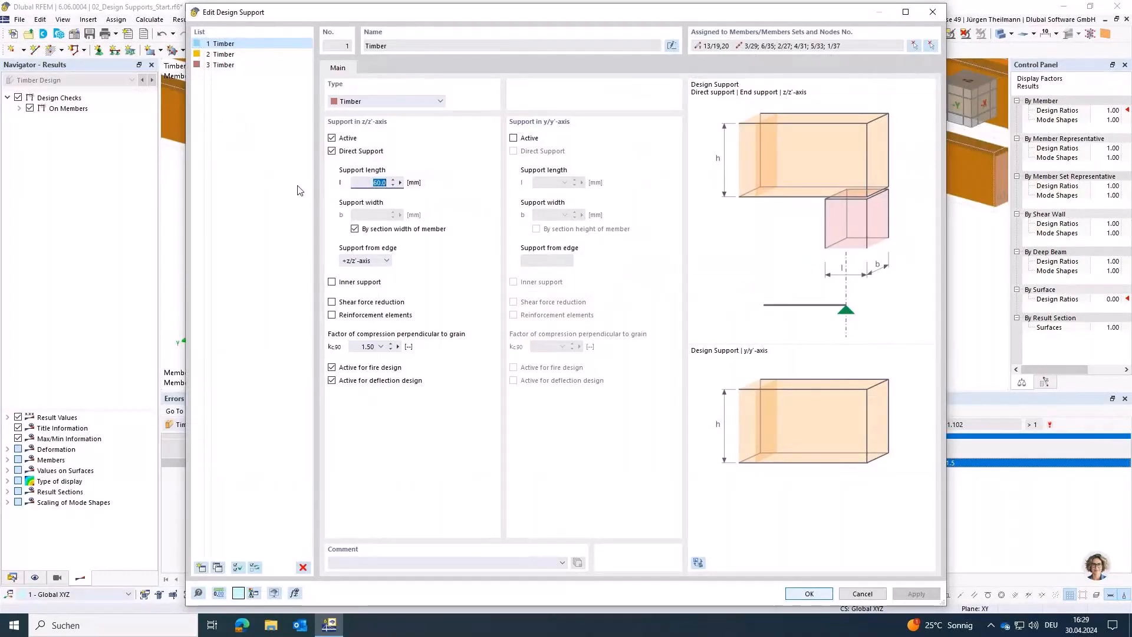
pyautogui.write('80')
pyautogui.press('Tab')
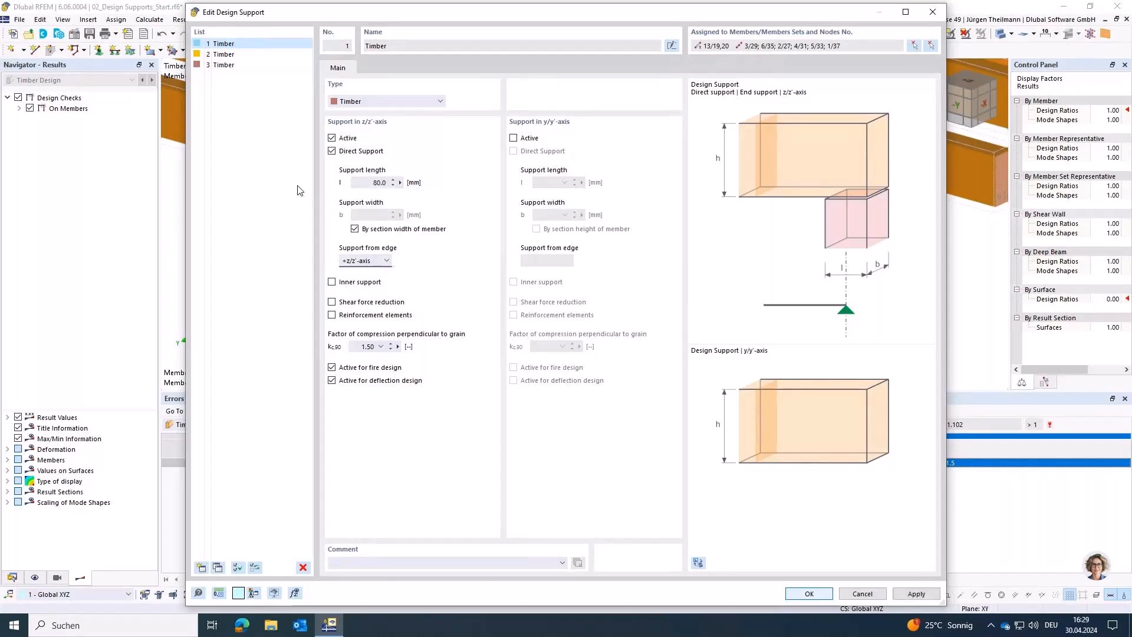
pyautogui.click(810, 594)
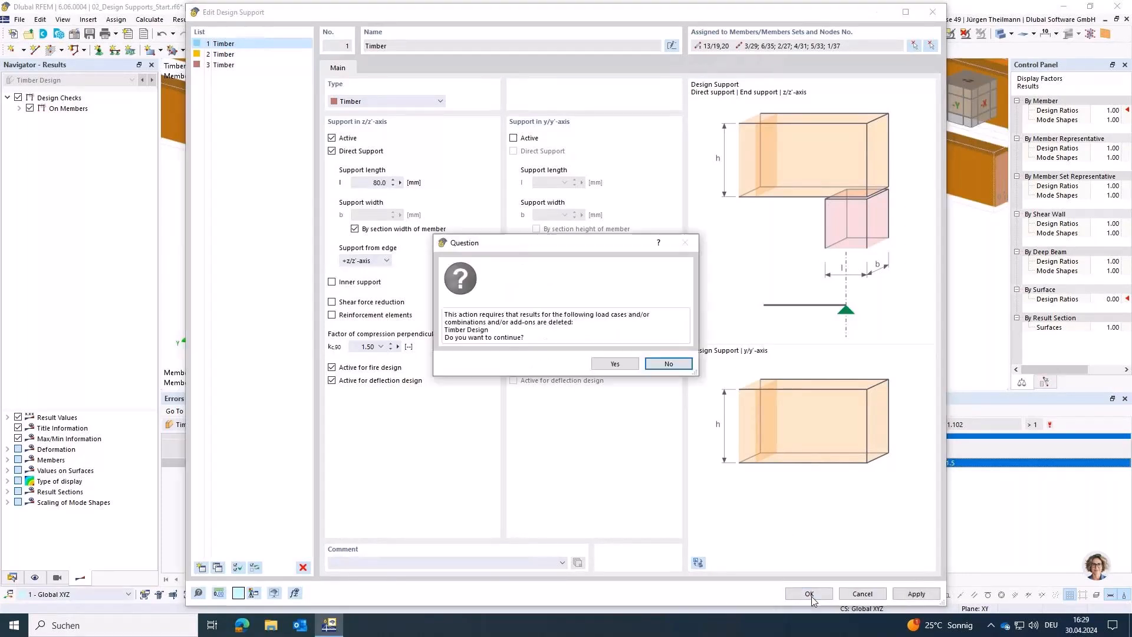
pyautogui.click(615, 364)
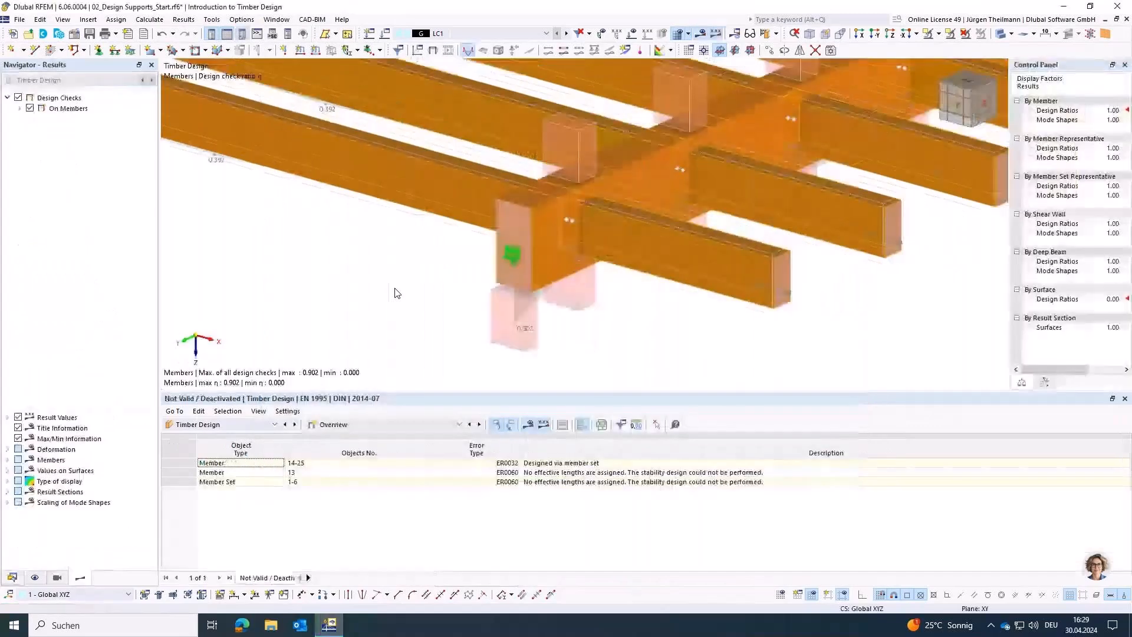
# Step: Show the design ratios on members and locate the cross beam's compression perpendicular to grain check (SP1400.00) in the model
pyautogui.click(480, 424)
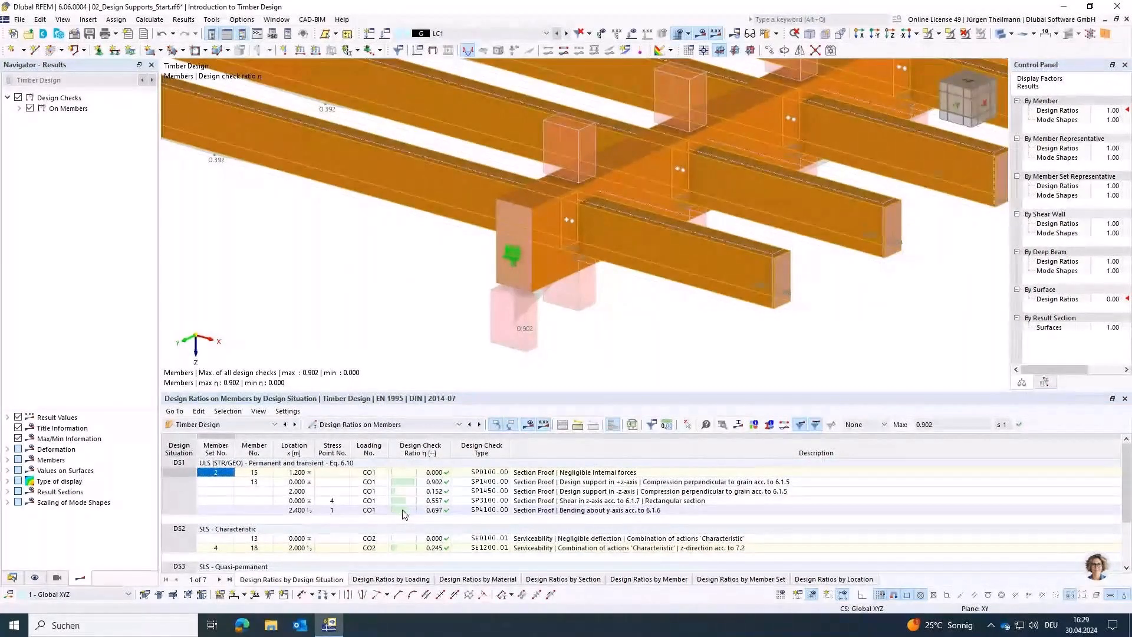
pyautogui.click(700, 483)
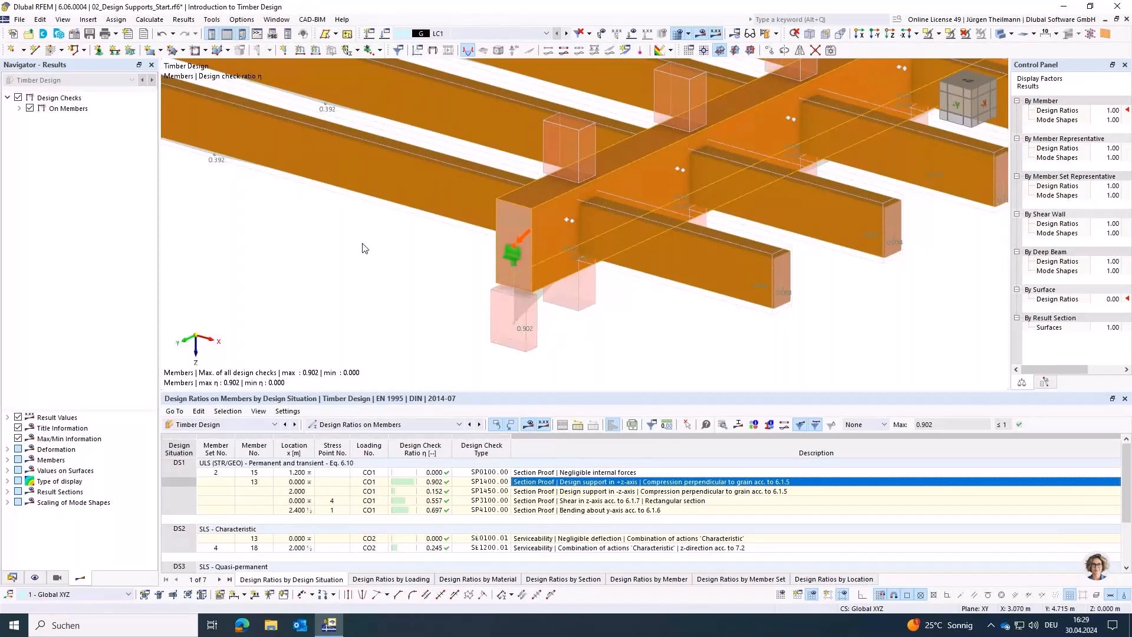
pyautogui.moveTo(483, 259); pyautogui.dragTo(488, 260, button='middle')
pyautogui.scroll(-3, 489, 264)
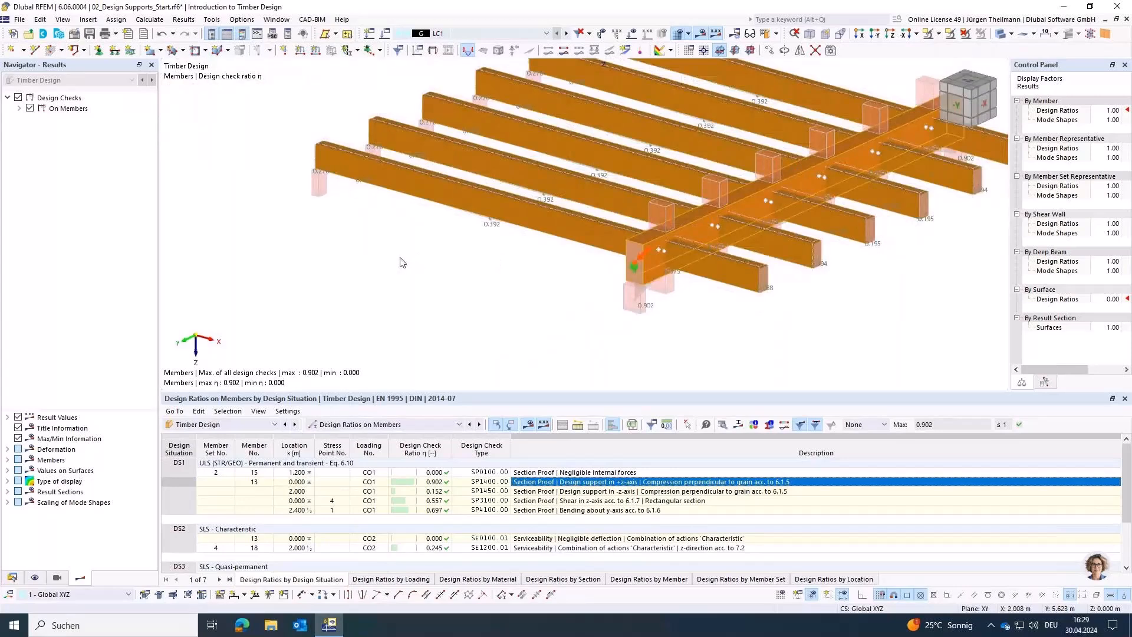
# Step: Open the front joist (member 24) and its parent member set 1, and create a new local section reduction for the set
pyautogui.moveTo(346, 241); pyautogui.dragTo(341, 289, button='middle')
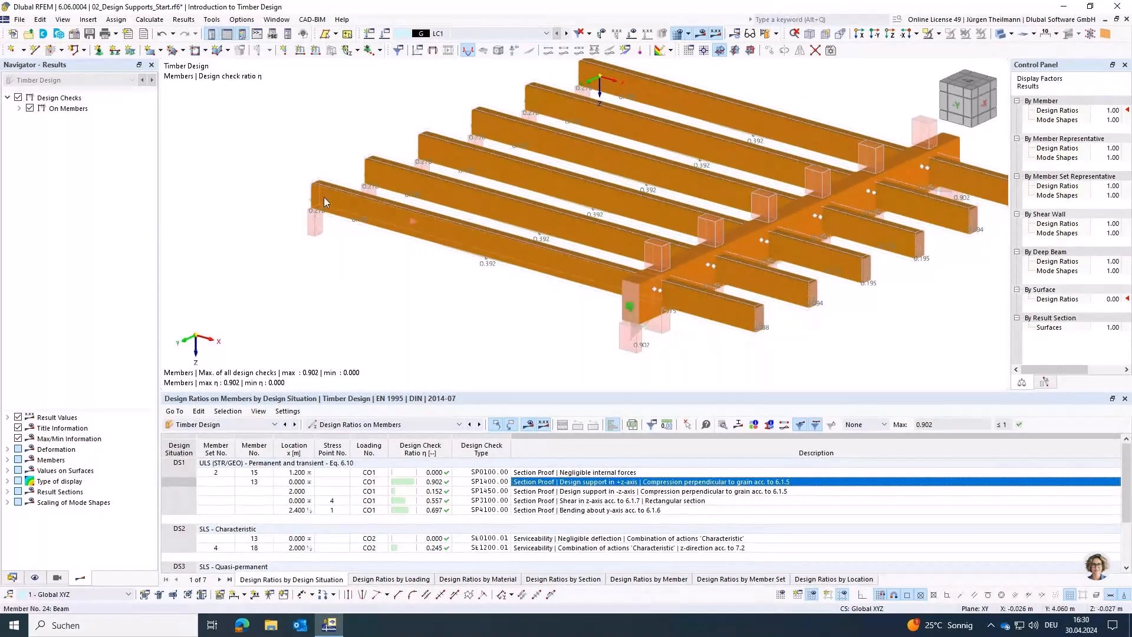
pyautogui.moveTo(322, 173)
pyautogui.doubleClick(440, 233)
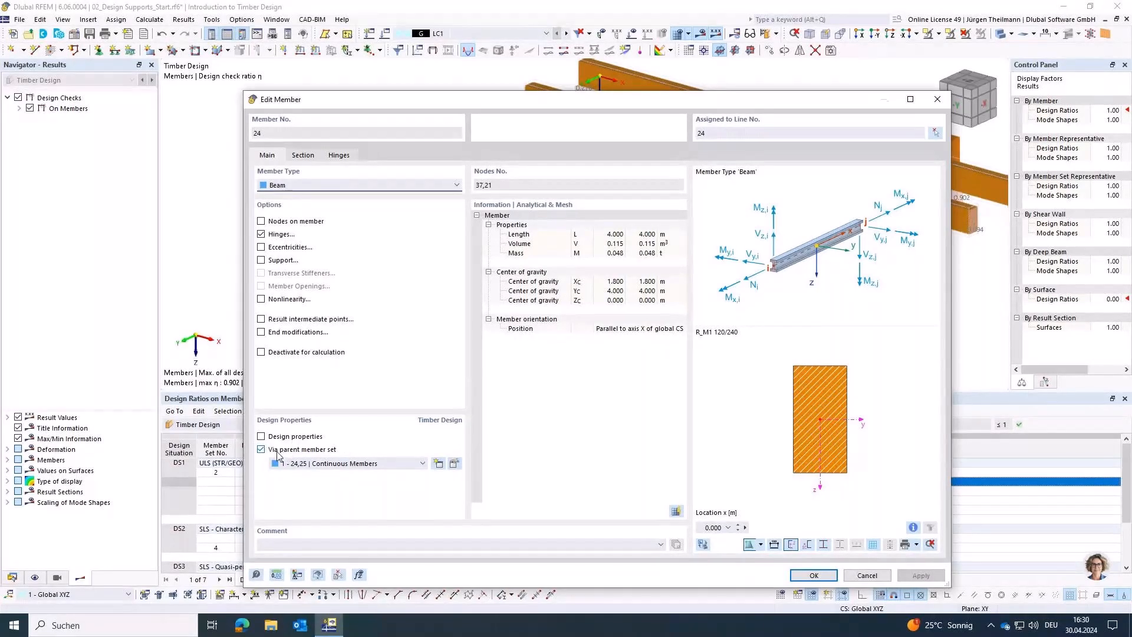
pyautogui.click(454, 464)
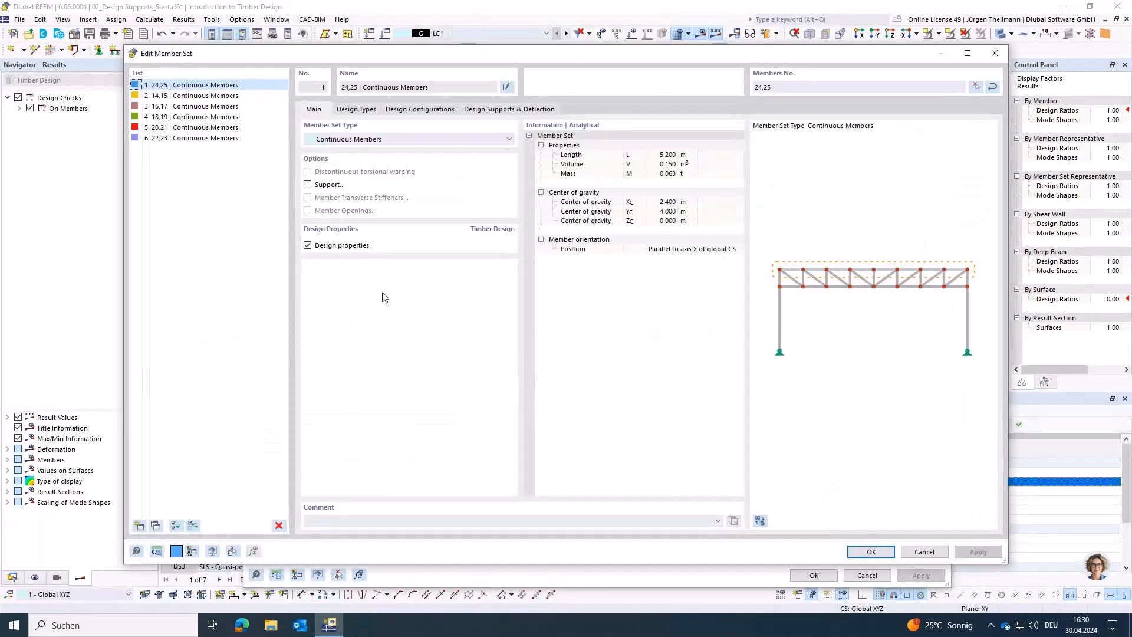
pyautogui.click(374, 111)
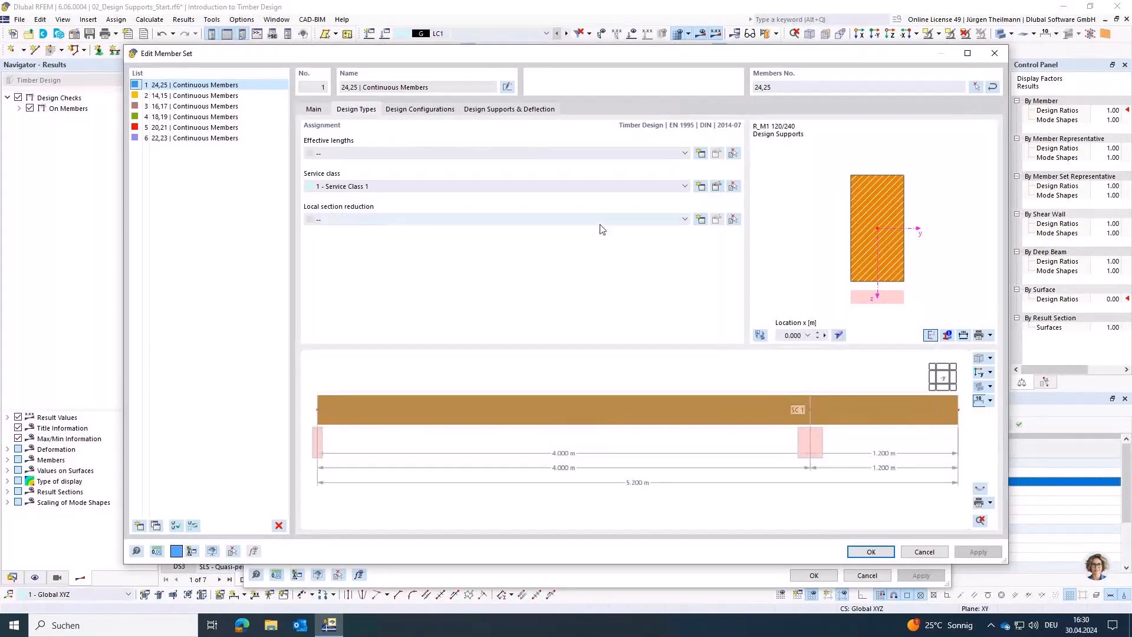
pyautogui.click(701, 219)
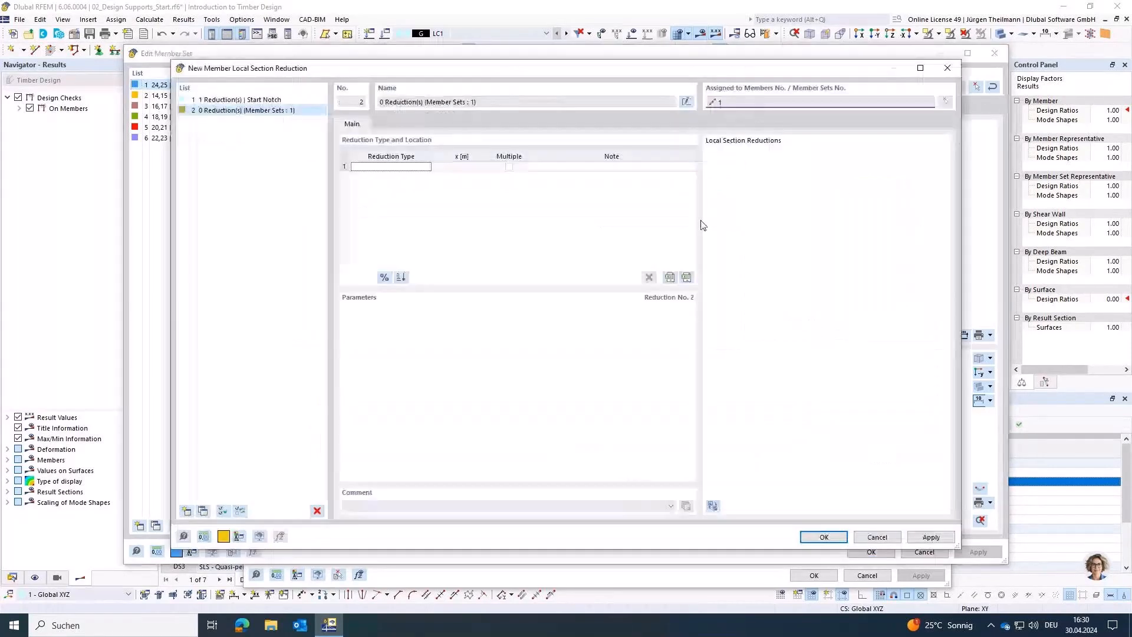
# Step: Try the Start Notch, Inner Notch and End Notch reduction types in turn and compare their diagrams
pyautogui.click(418, 168)
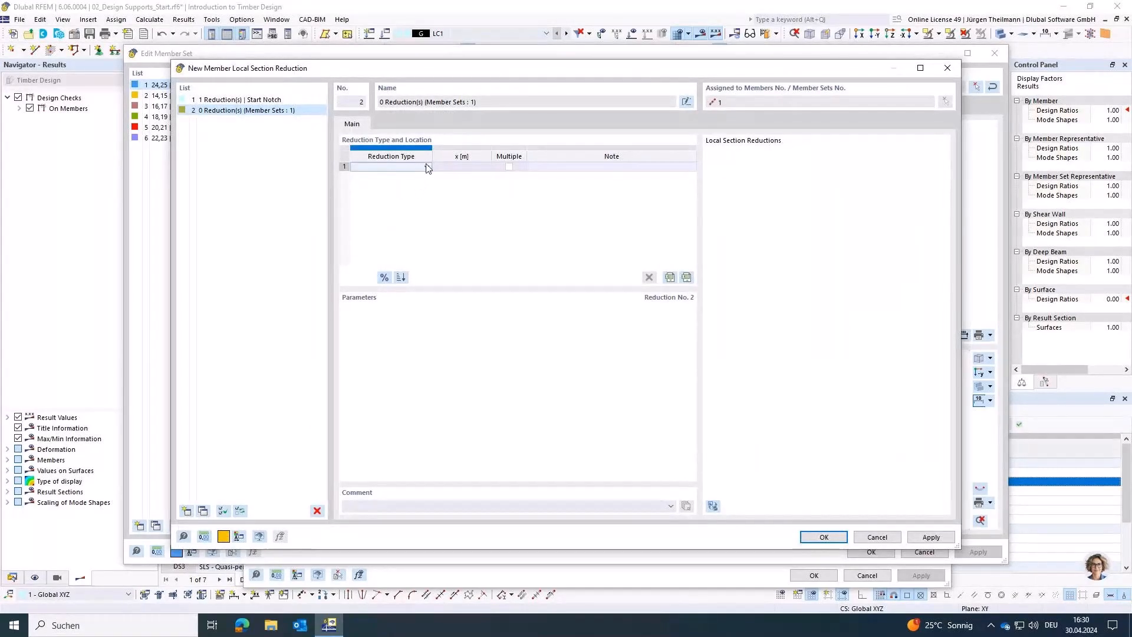
pyautogui.click(427, 168)
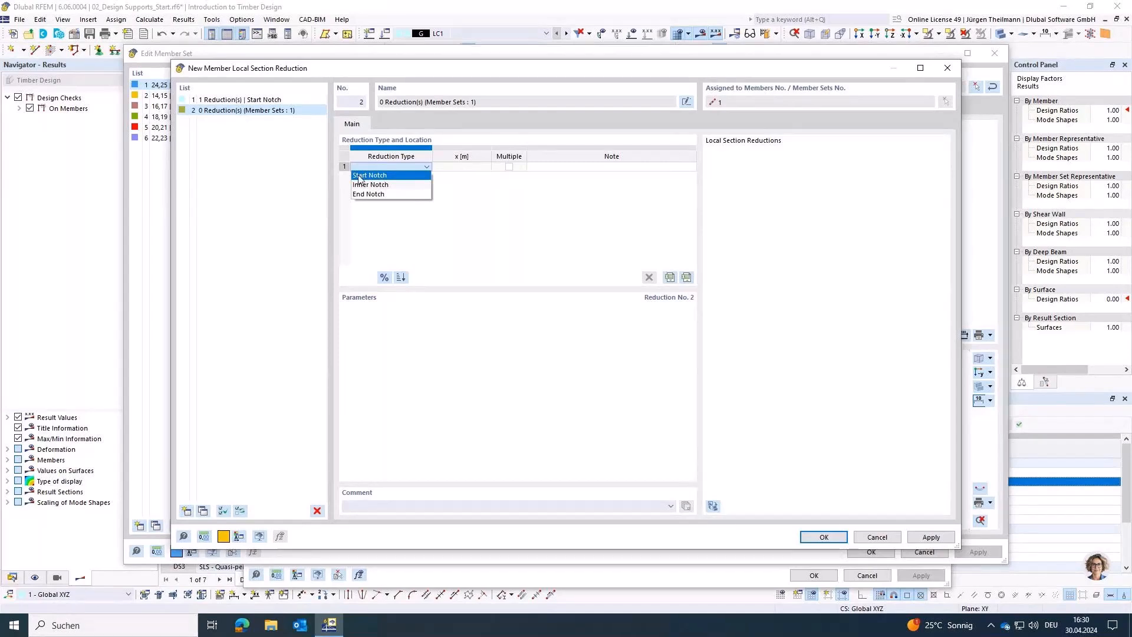
pyautogui.click(394, 175)
pyautogui.click(398, 168)
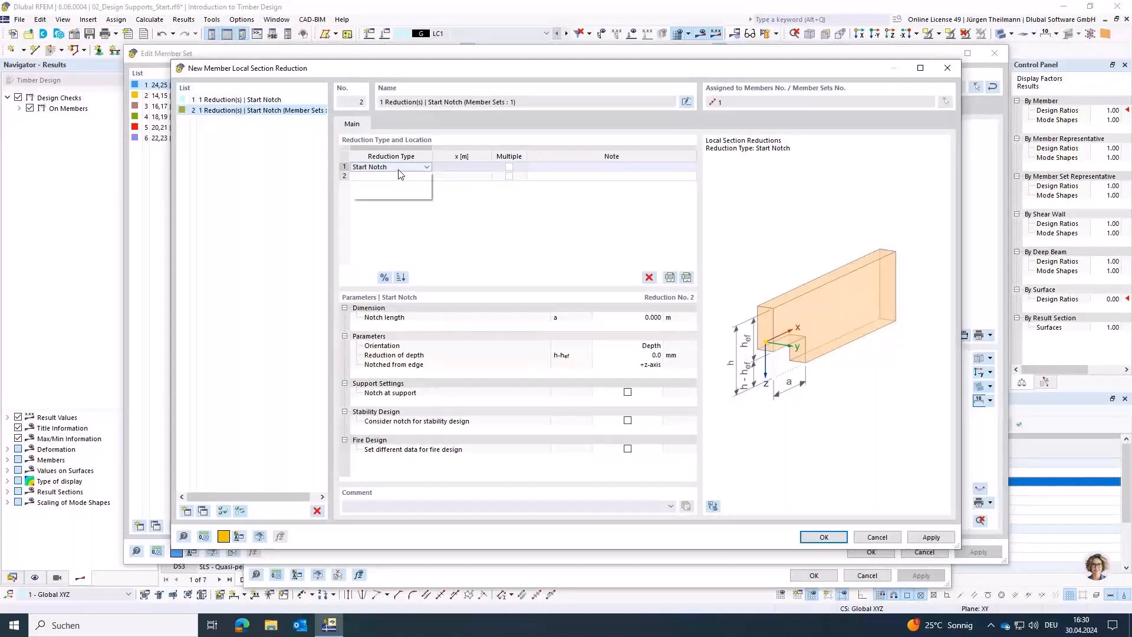
pyautogui.click(389, 185)
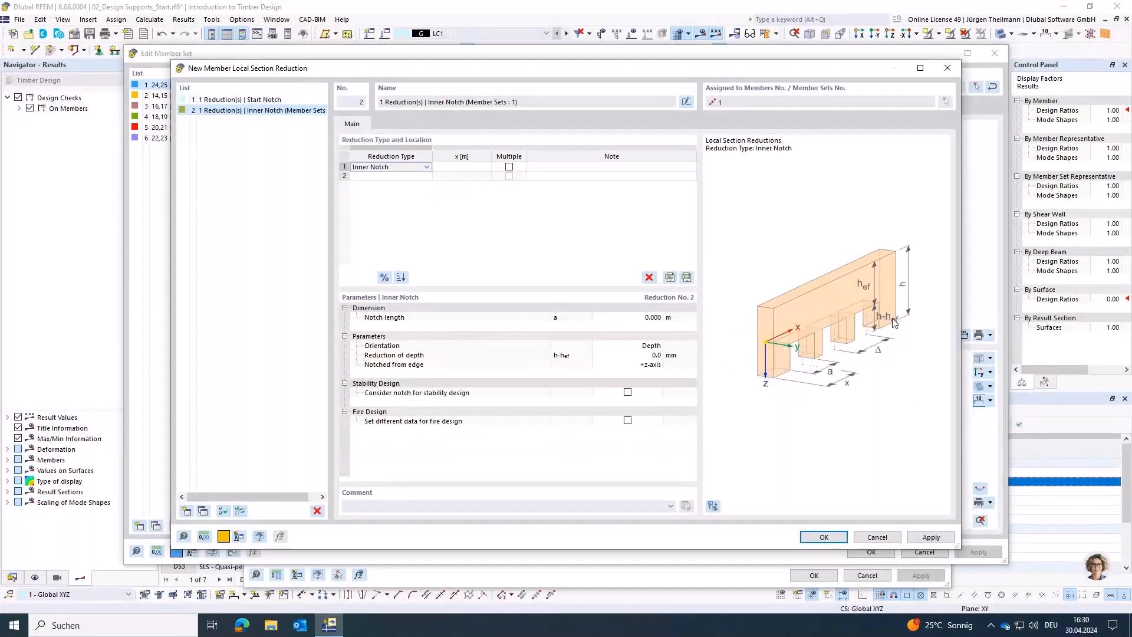
pyautogui.click(401, 168)
pyautogui.click(403, 193)
# Step: Define the reduction as a Start Notch with a notch length of 0.040 m and a depth reduction of 100 mm
pyautogui.click(404, 167)
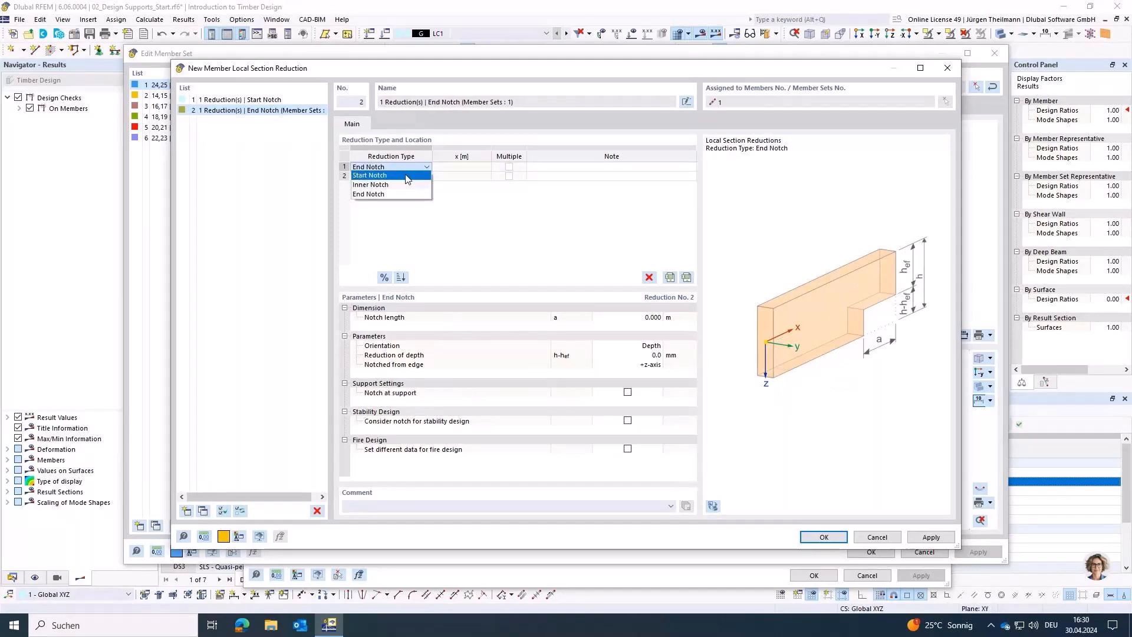
pyautogui.click(406, 177)
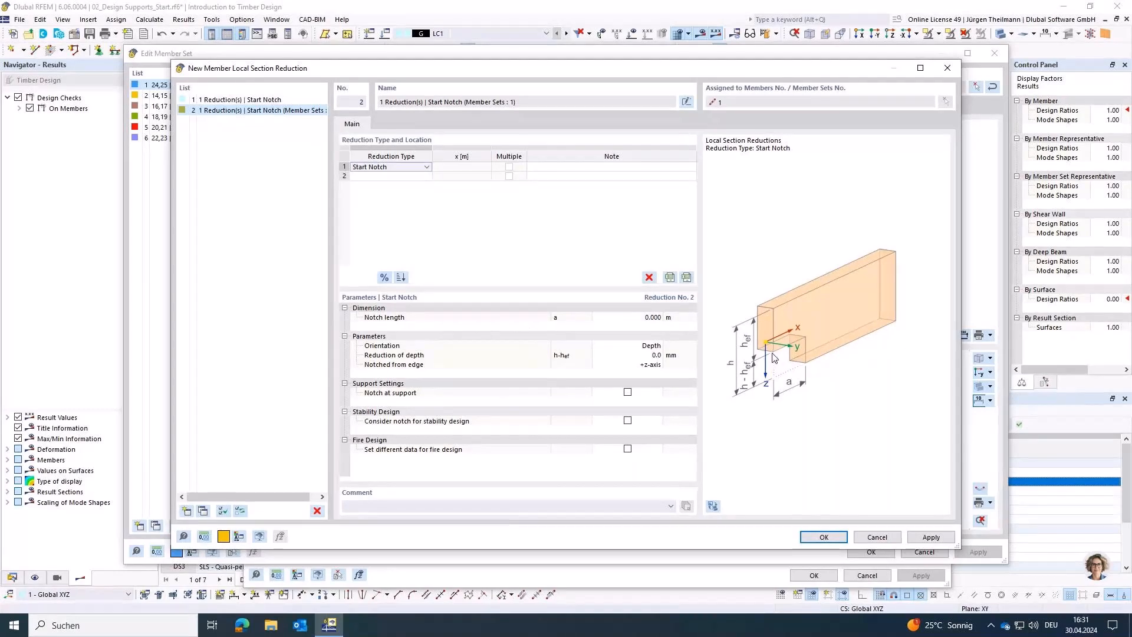
pyautogui.click(631, 316)
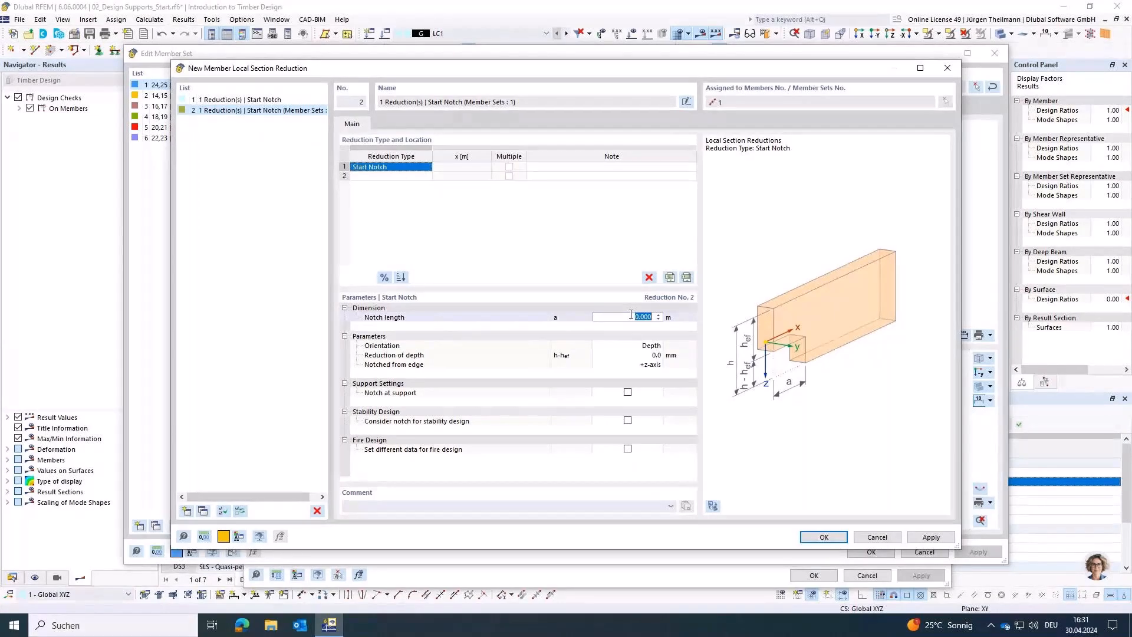
pyautogui.write('0.04')
pyautogui.press('Return')
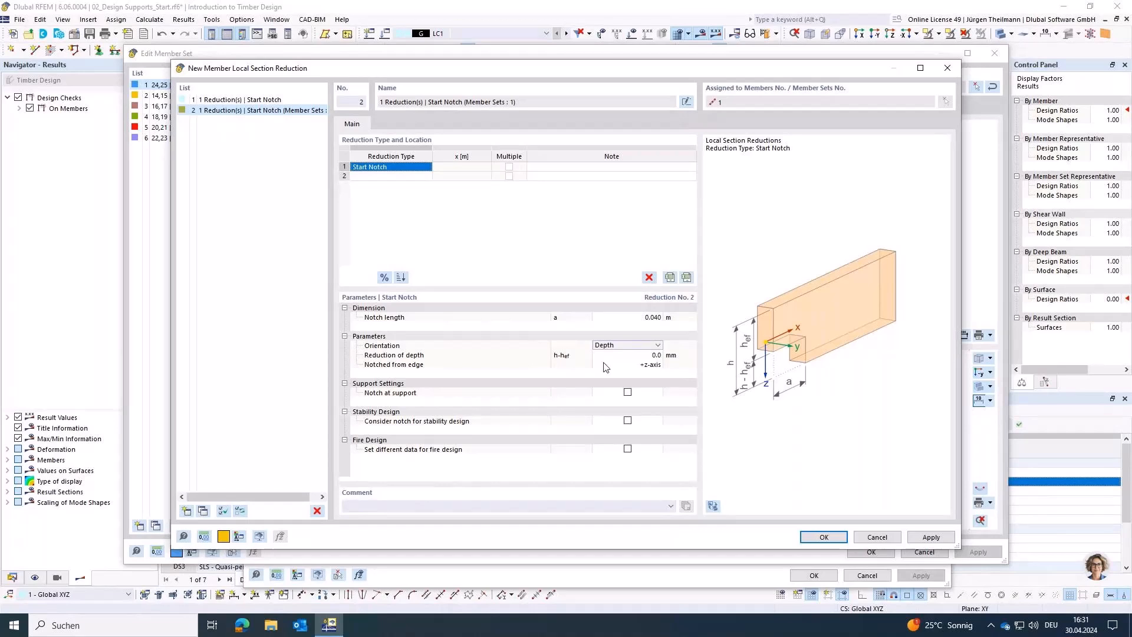
pyautogui.click(571, 356)
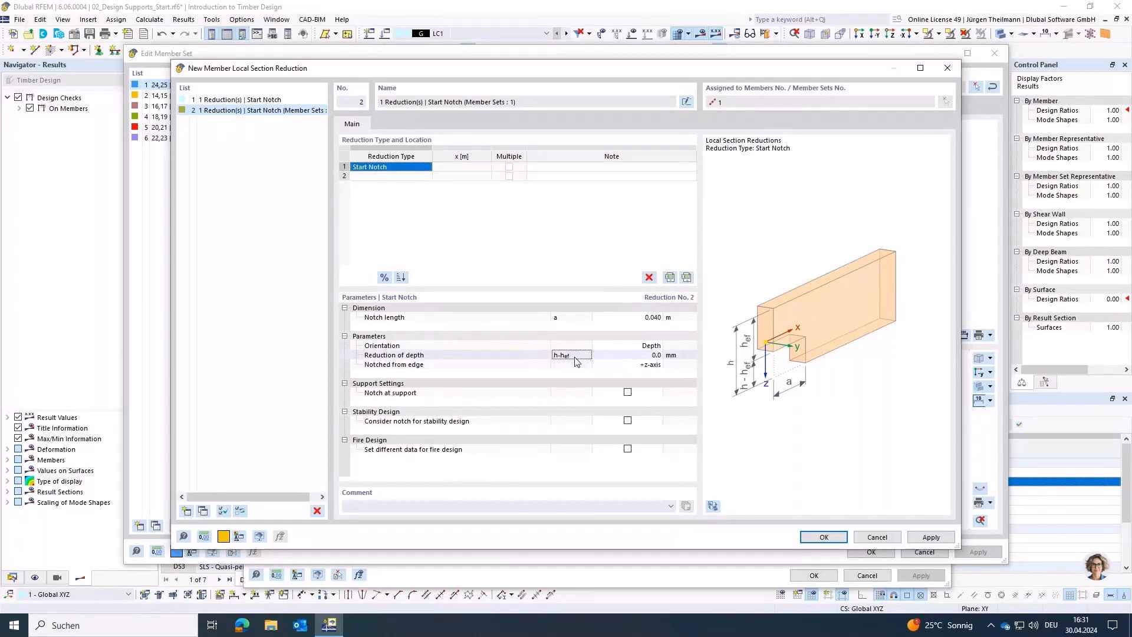
pyautogui.click(614, 356)
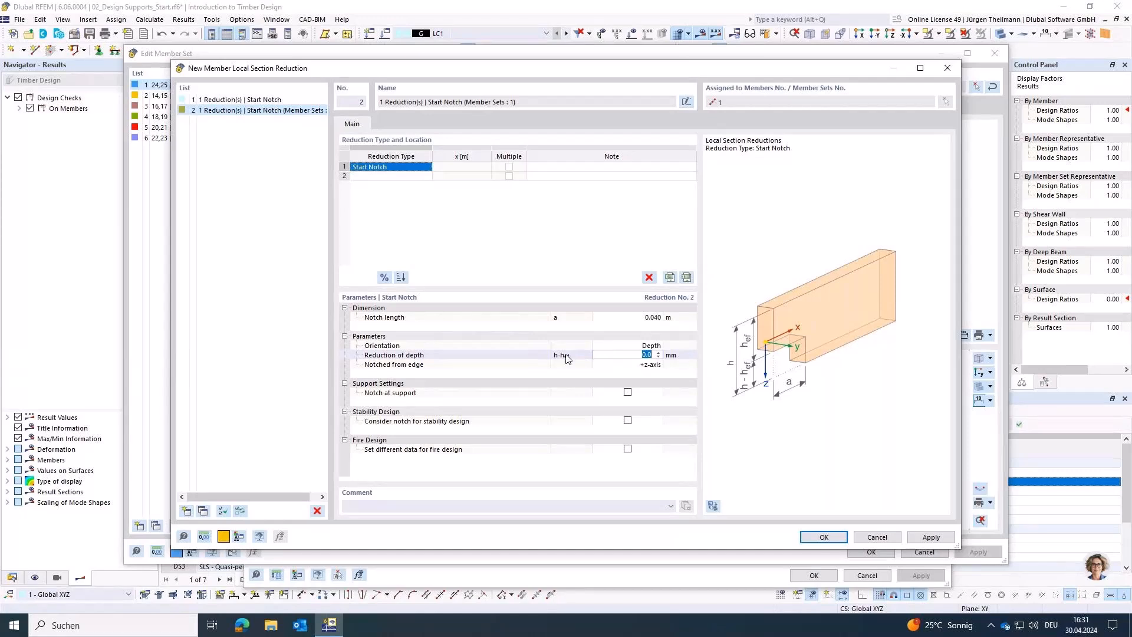
pyautogui.write('100')
pyautogui.press('Tab')
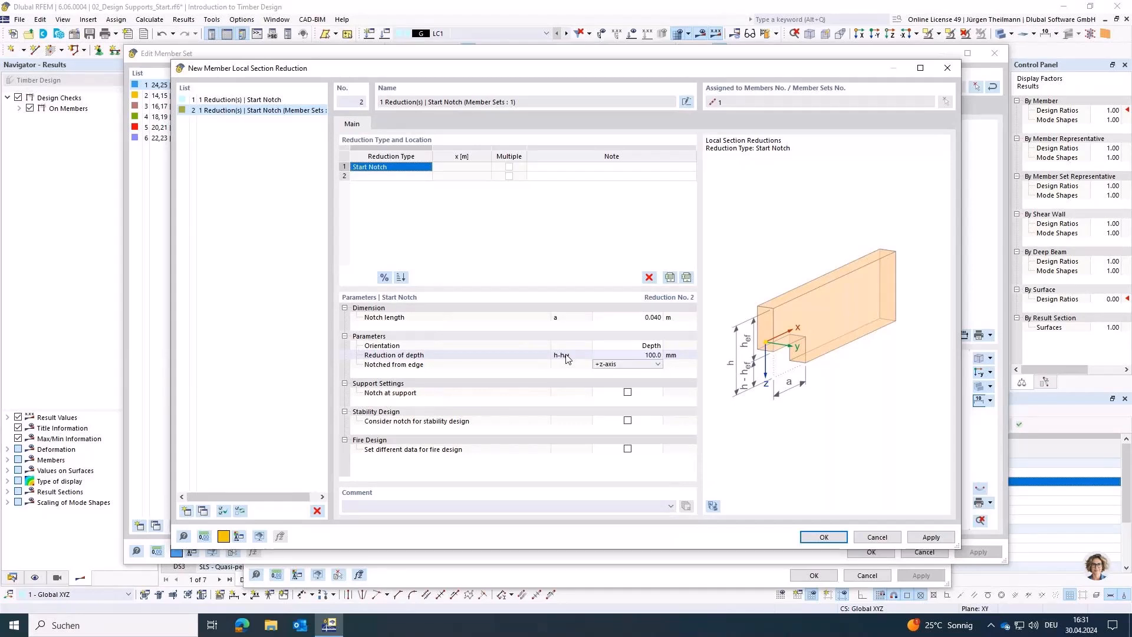
# Step: Try notching from the -z-axis edge, compare the diagram, and return the notched edge to +z-axis
pyautogui.click(656, 364)
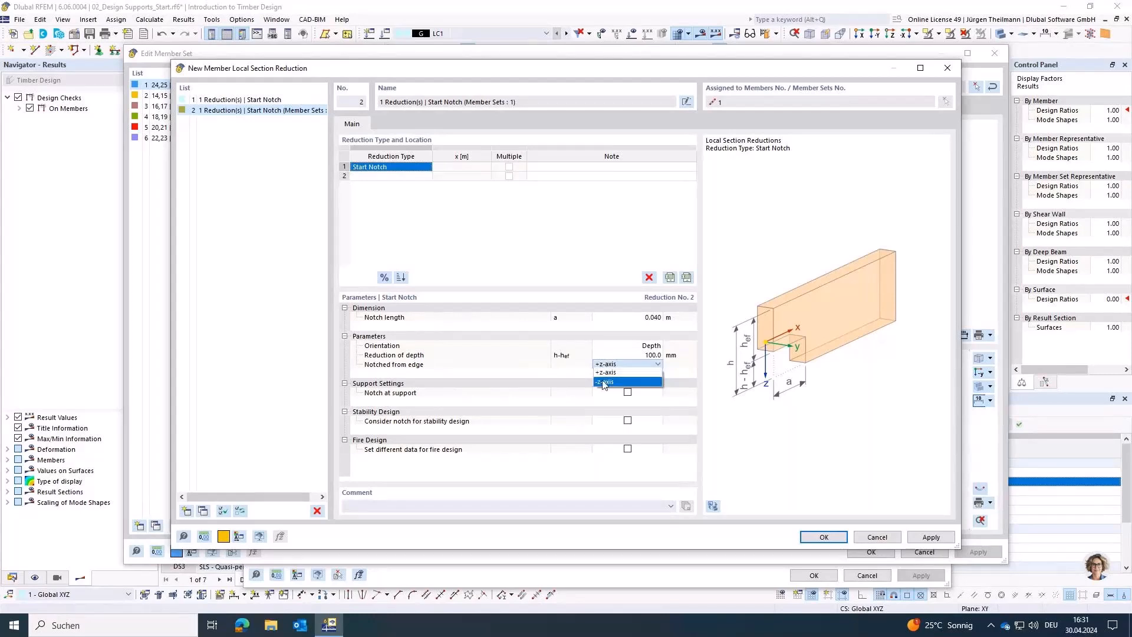
pyautogui.click(604, 382)
pyautogui.click(651, 366)
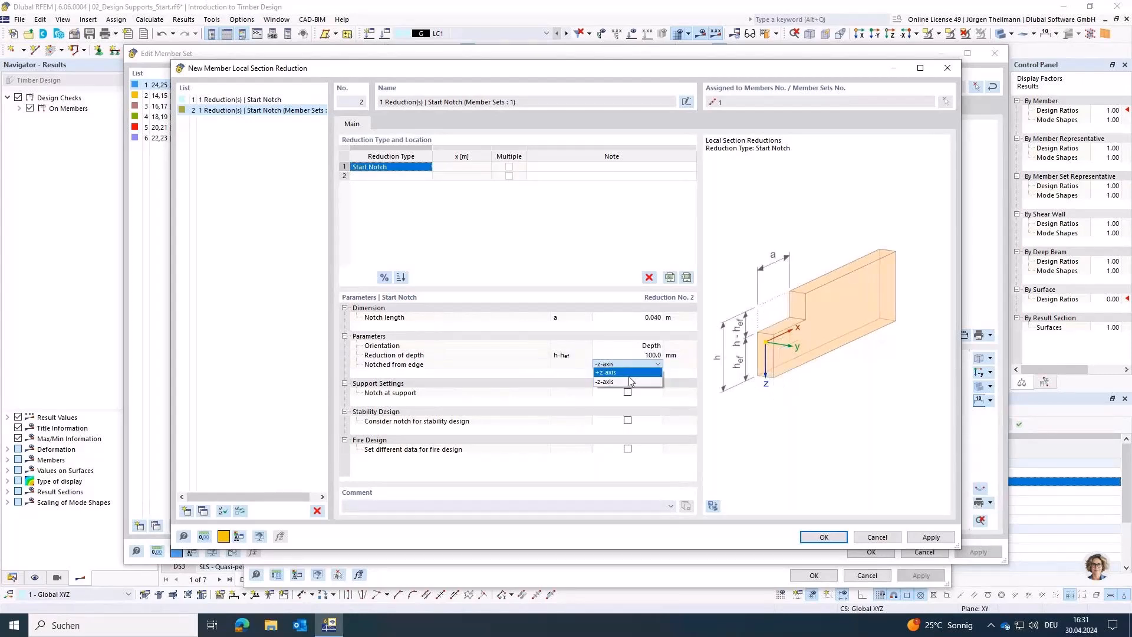
pyautogui.click(629, 373)
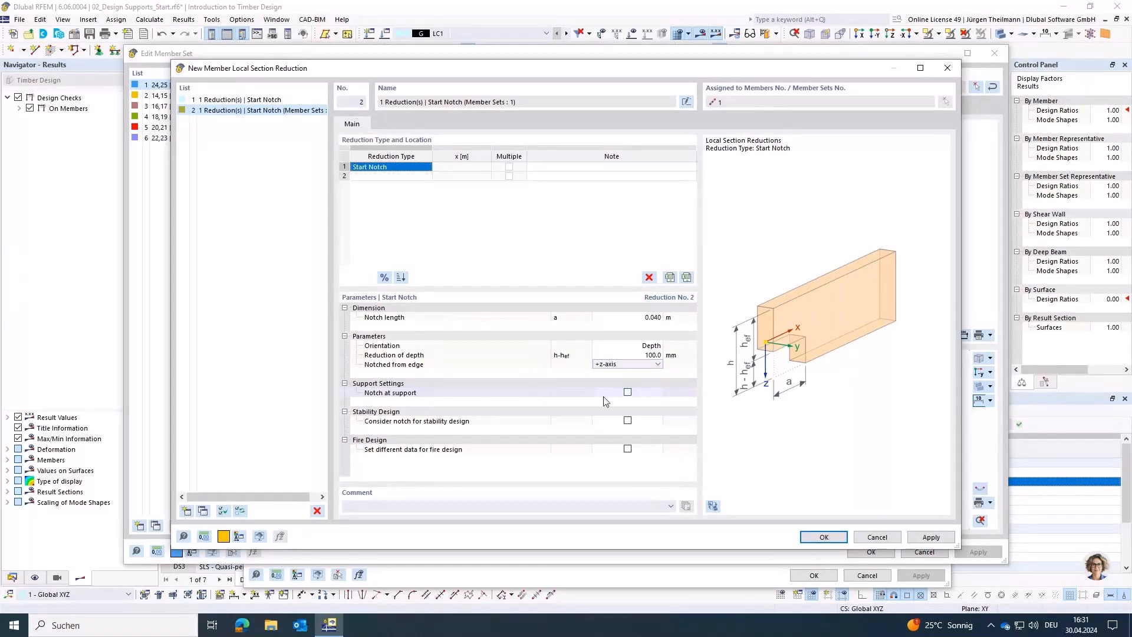
# Step: Mark the start notch as a notch at support, then save the section reduction and accept deleting the design results
pyautogui.click(626, 392)
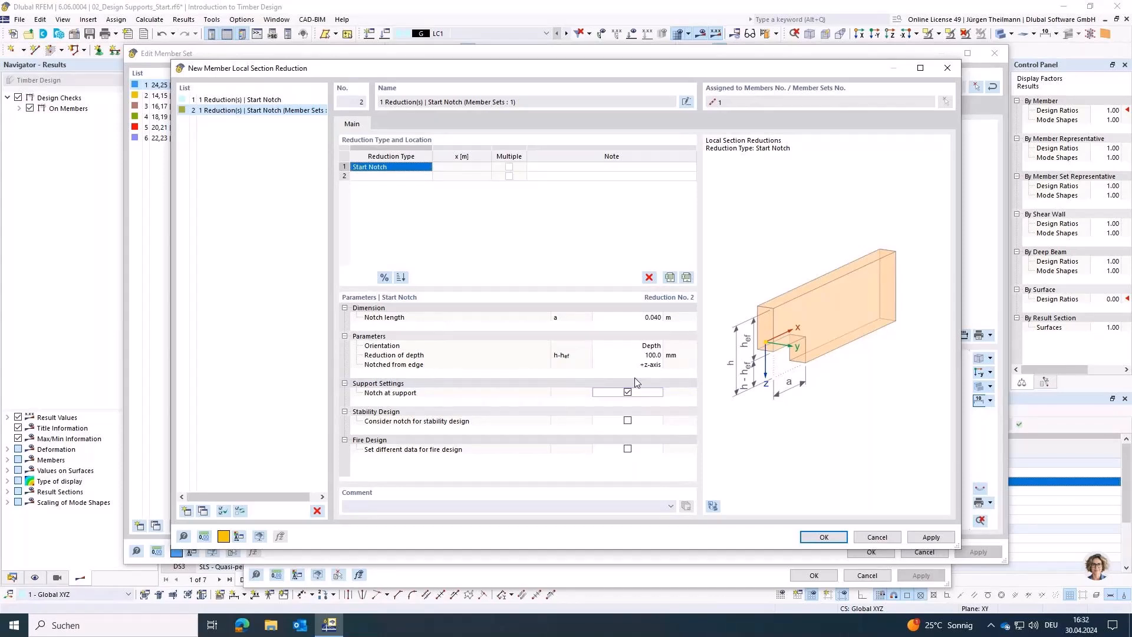
pyautogui.click(811, 536)
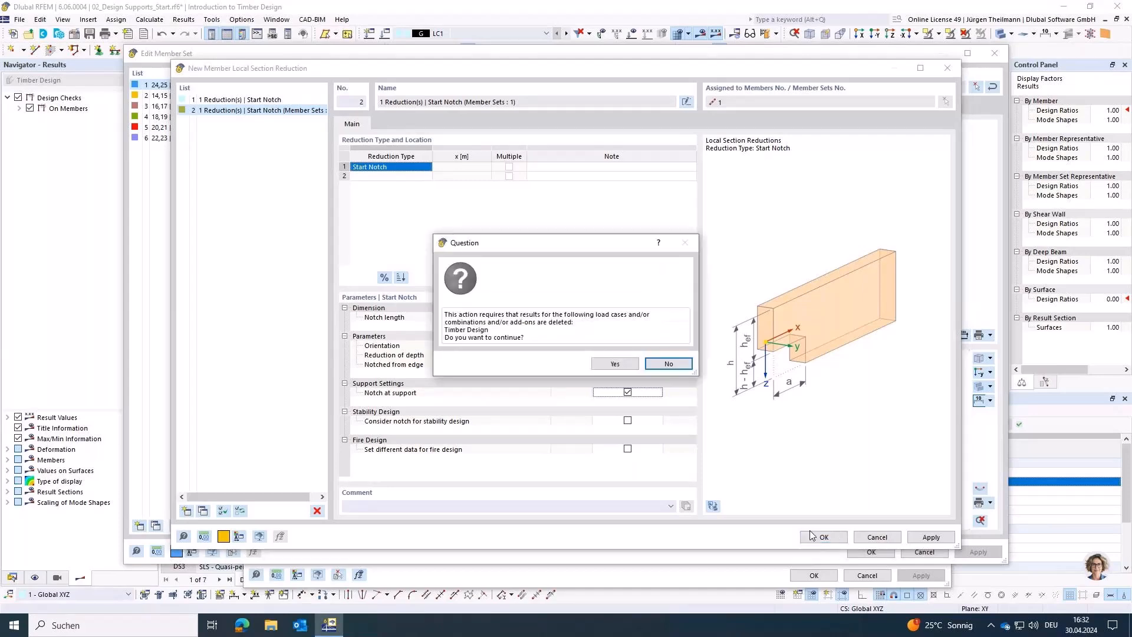
pyautogui.click(615, 364)
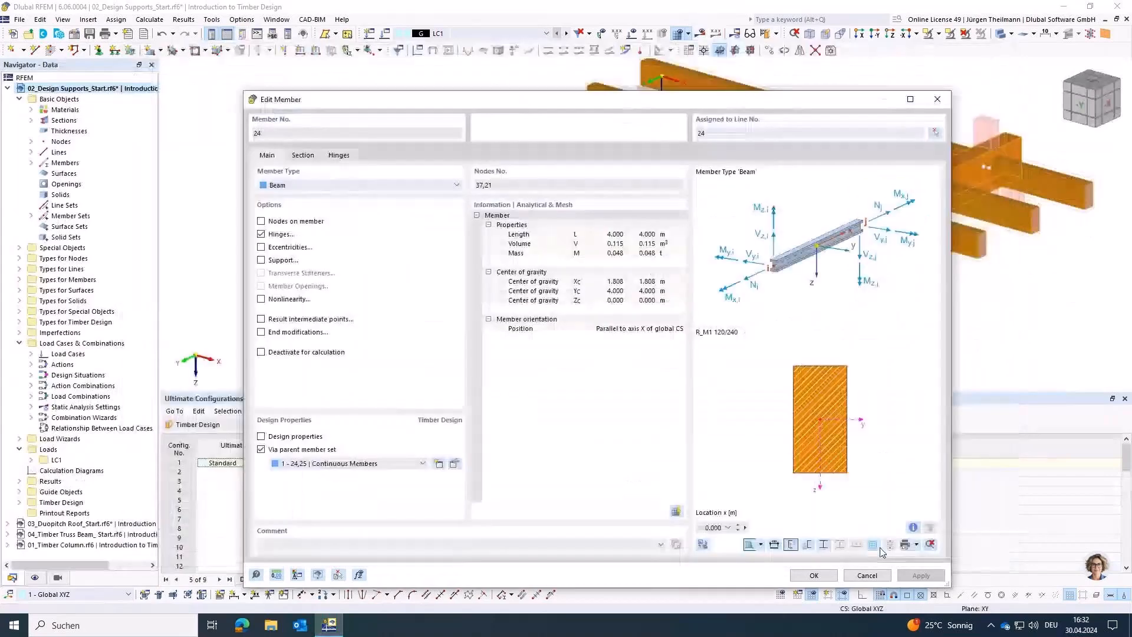
# Step: Confirm the edit of member 24, inspect the notch at the joist's start, and run the Timber Design calculation
pyautogui.click(828, 573)
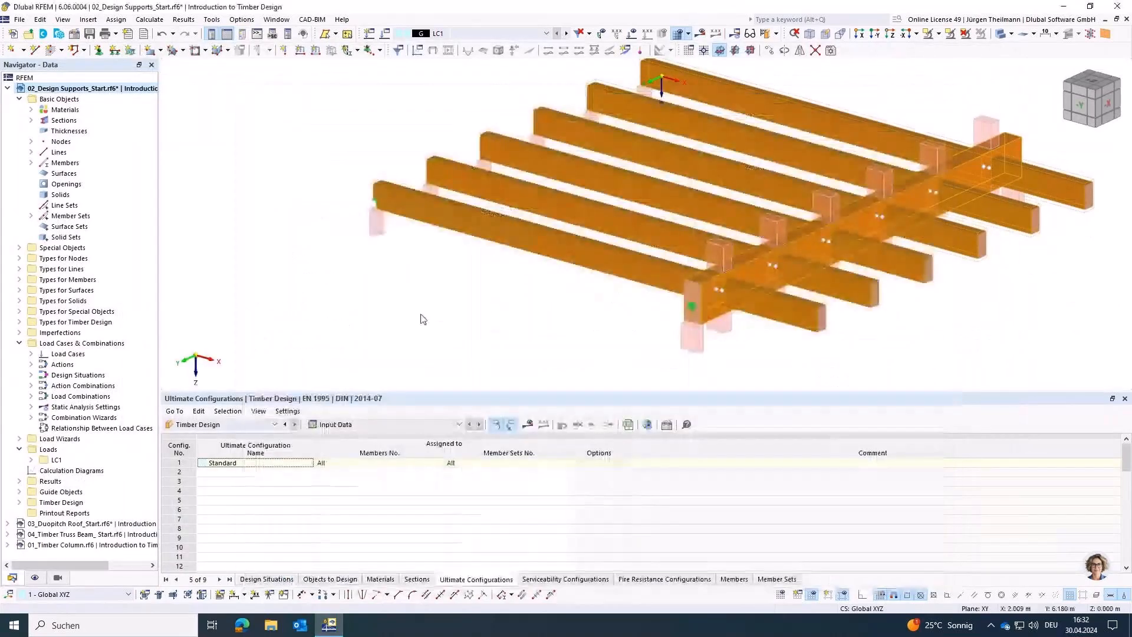
pyautogui.scroll(5, 392, 206)
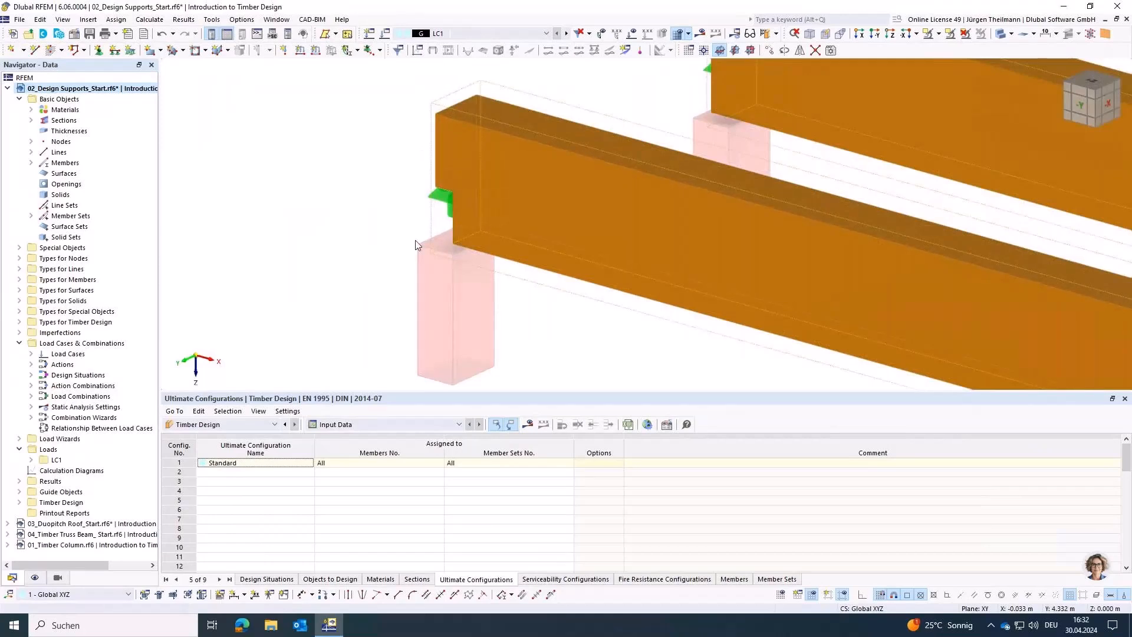
pyautogui.scroll(-5, 415, 239)
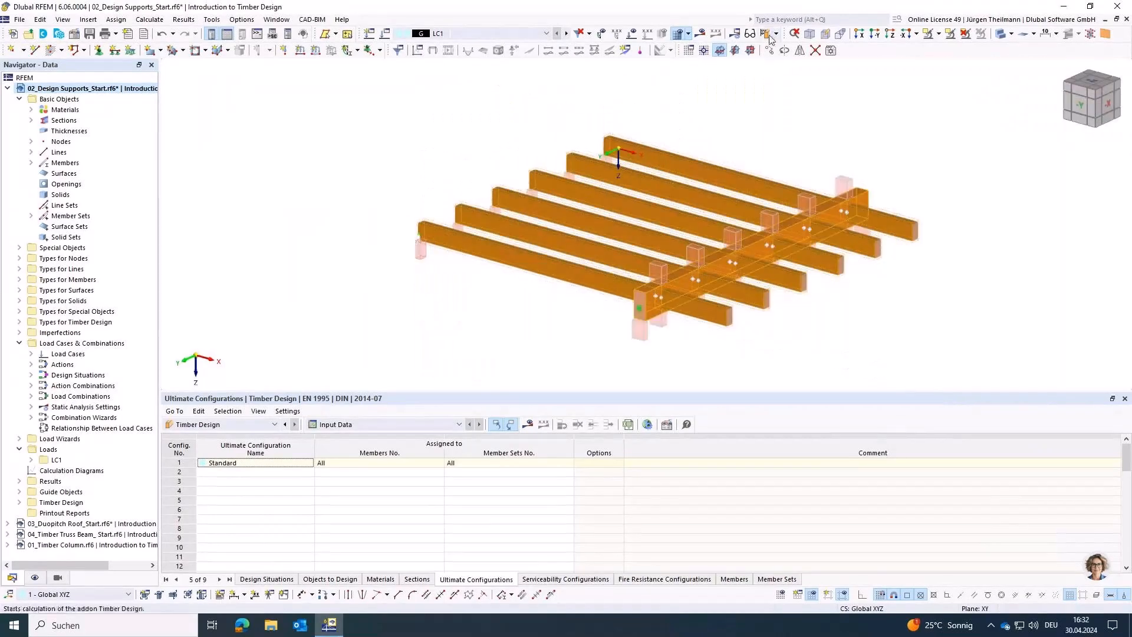
pyautogui.click(769, 36)
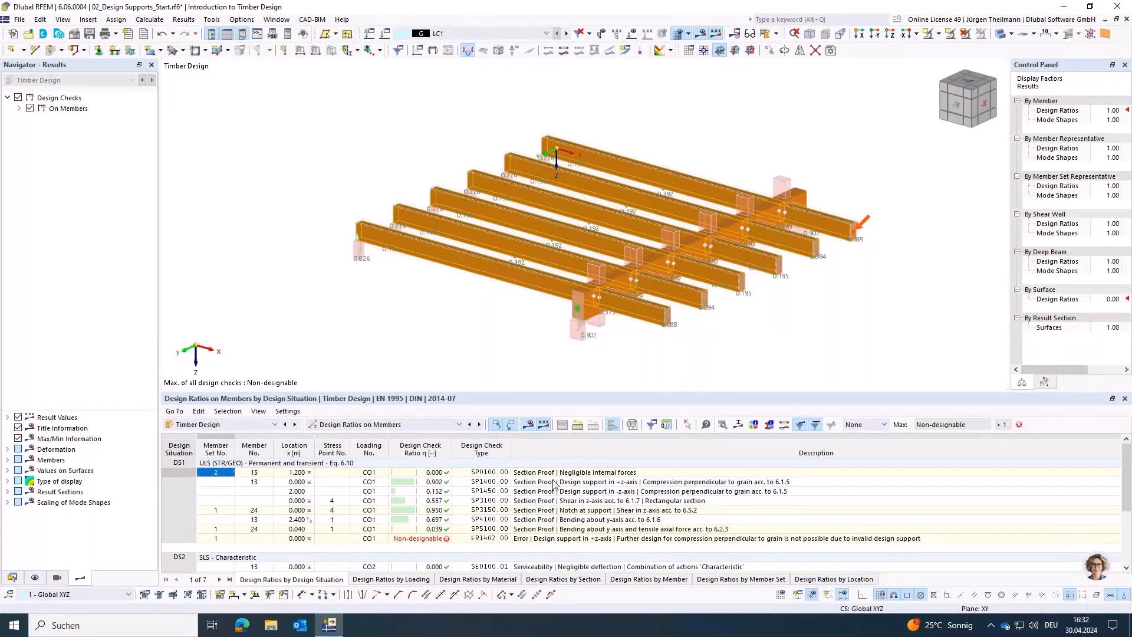
# Step: Examine the notch at support shear check to 6.5.2 and the +z-axis design support error, then return to the model data tree
pyautogui.click(538, 511)
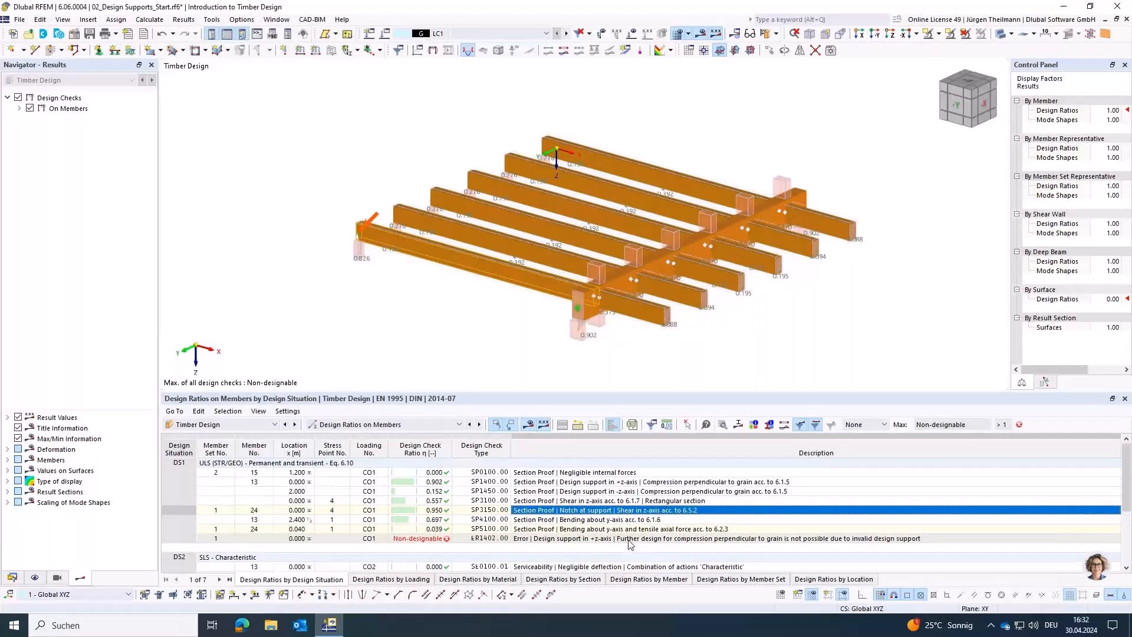
pyautogui.click(823, 539)
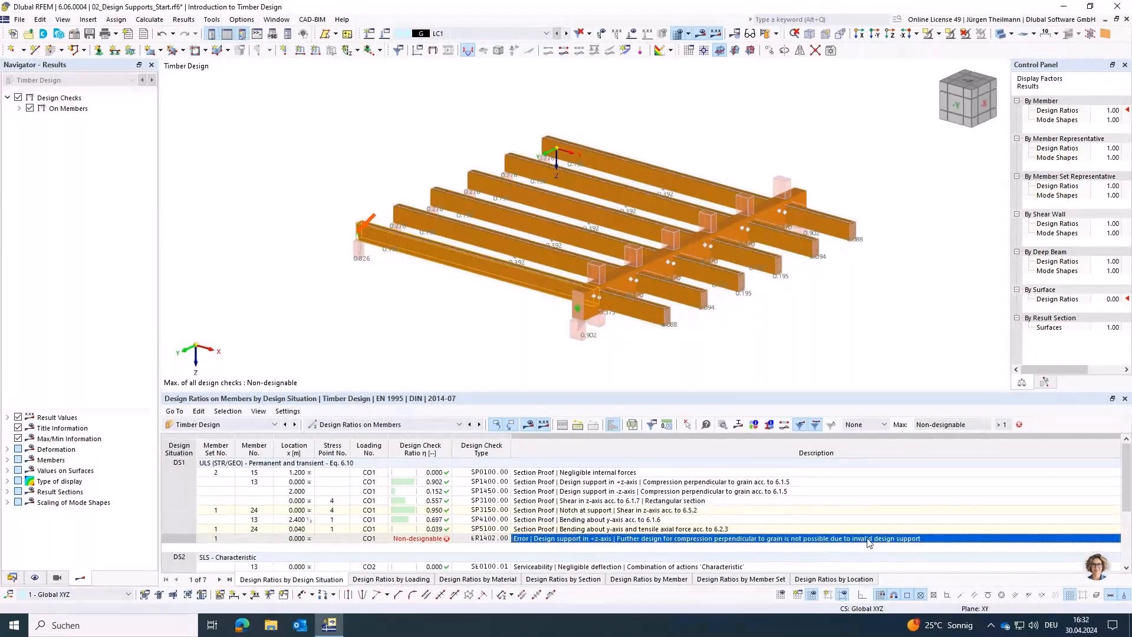
pyautogui.click(529, 511)
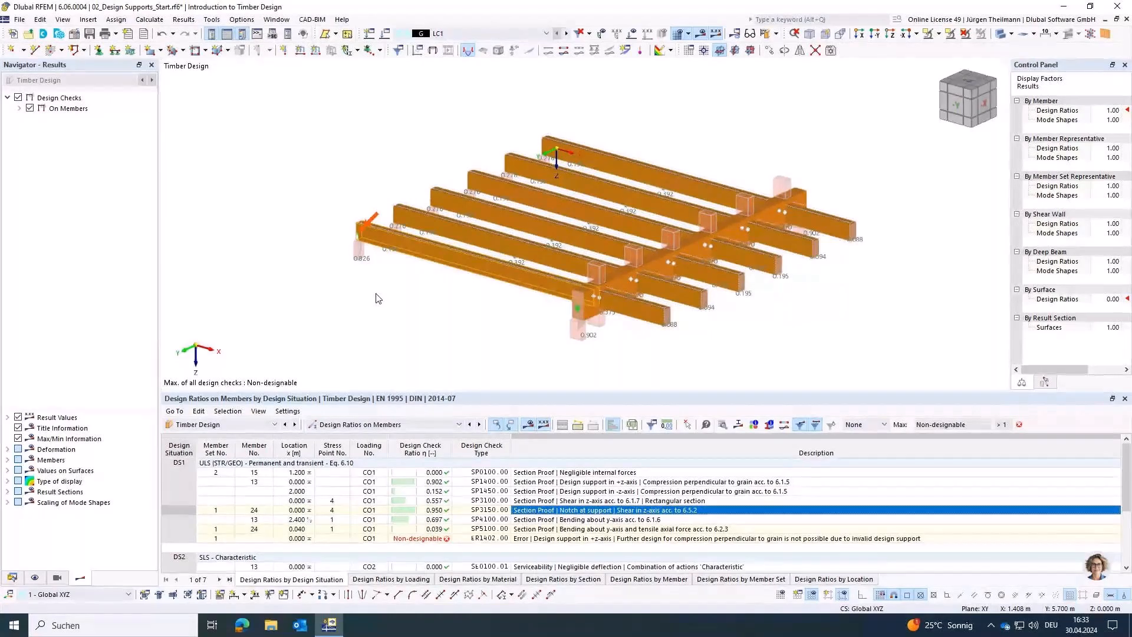
pyautogui.click(12, 578)
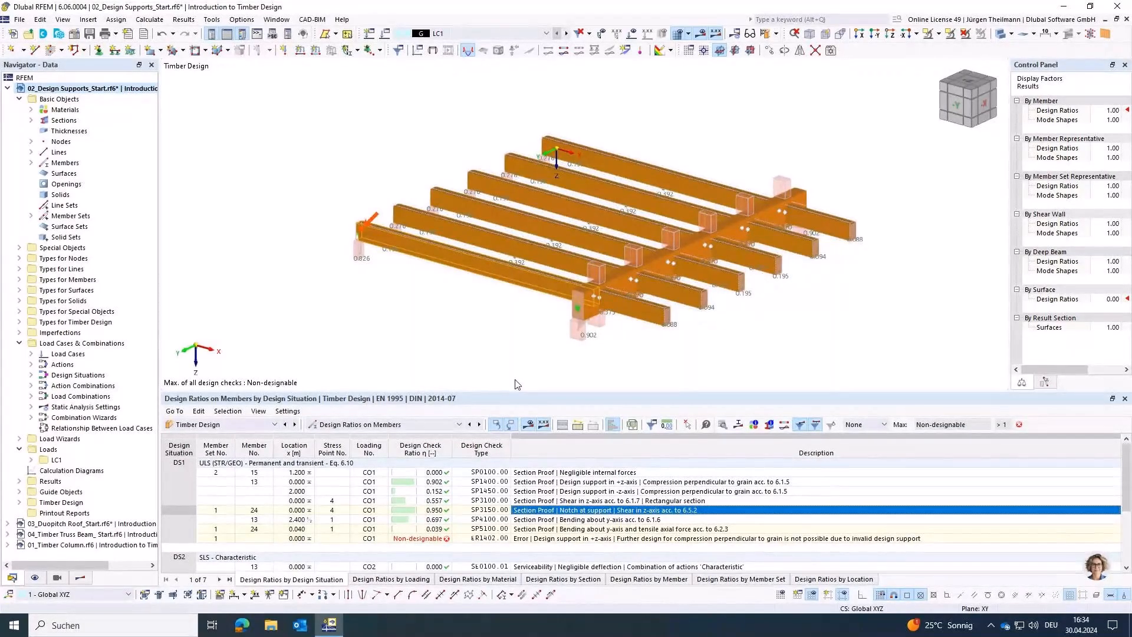
# Step: Switch to the 03_Duopitch Roof_Start model and review its materials, sections, load cases and combinations
pyautogui.click(8, 89)
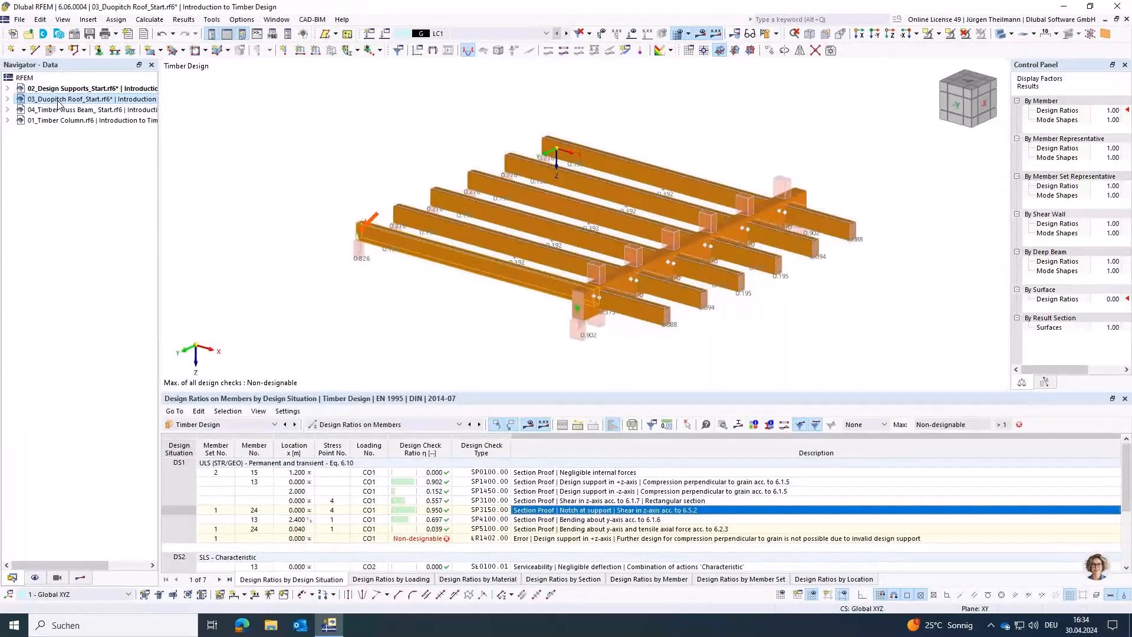
pyautogui.doubleClick(59, 101)
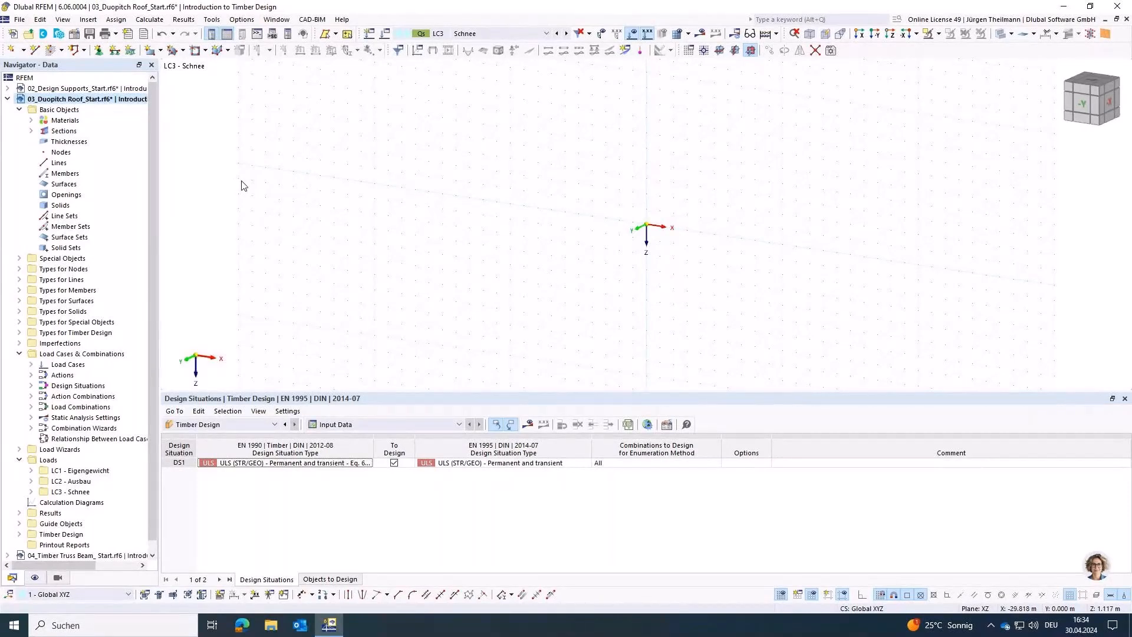
pyautogui.click(31, 120)
pyautogui.click(32, 142)
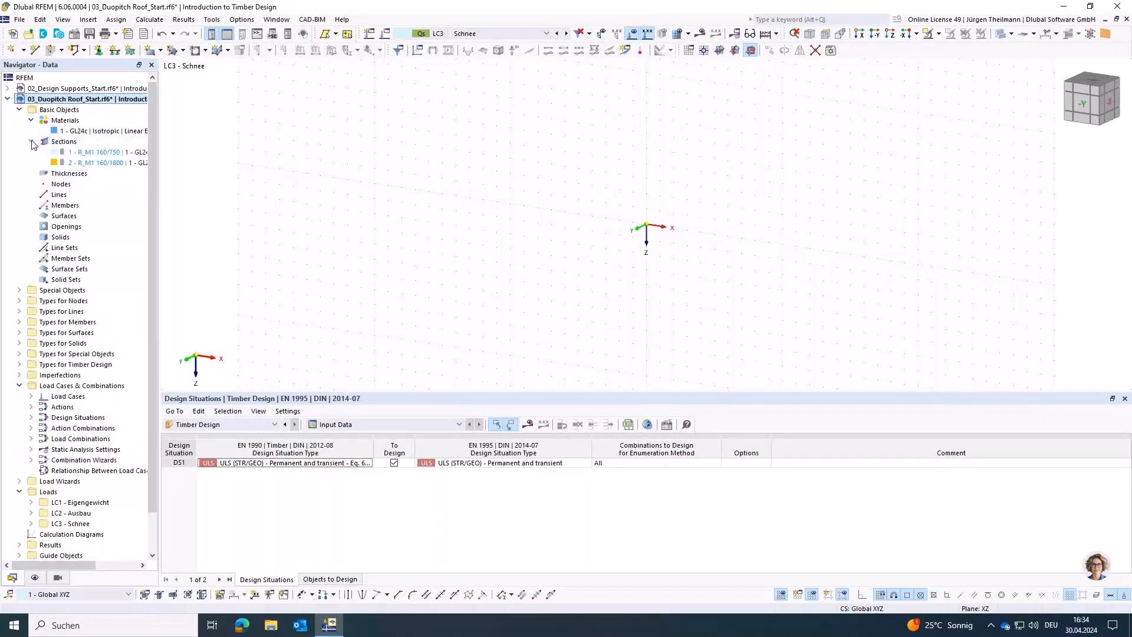
pyautogui.click(527, 34)
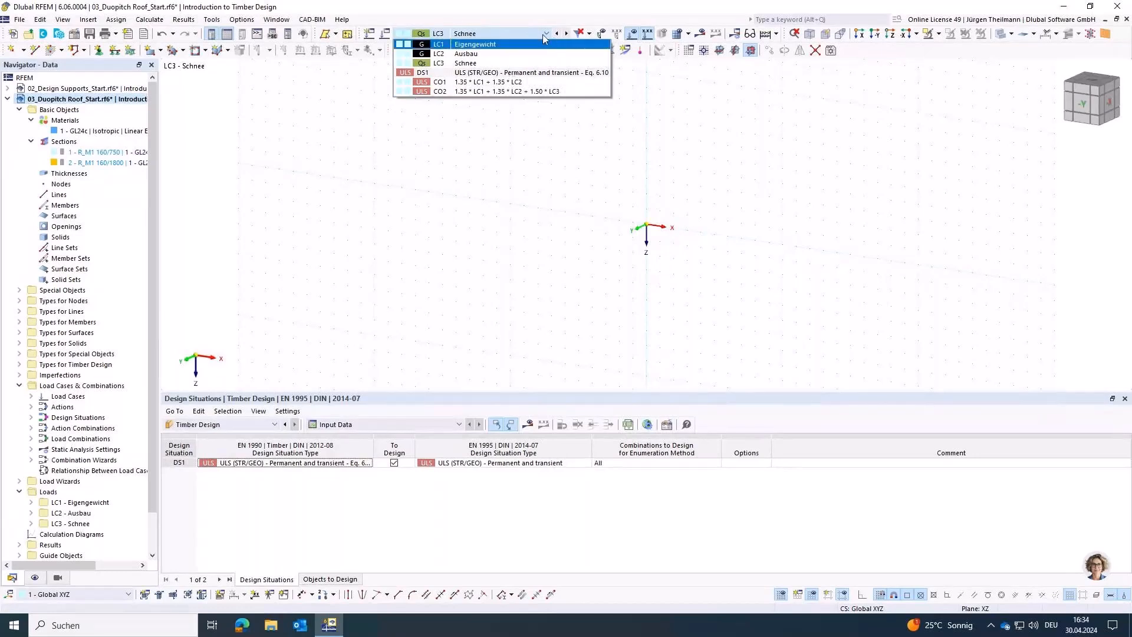
pyautogui.click(541, 31)
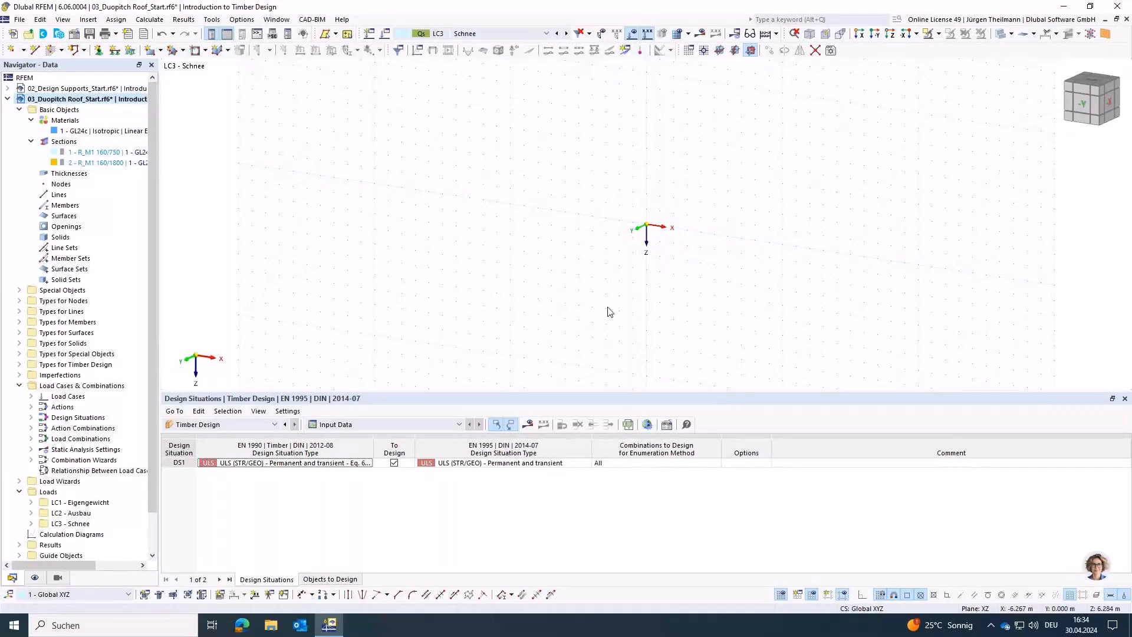
# Step: Start a new simple single member of type Beam and open its section settings
pyautogui.moveTo(536, 295); pyautogui.dragTo(419, 288, button='middle')
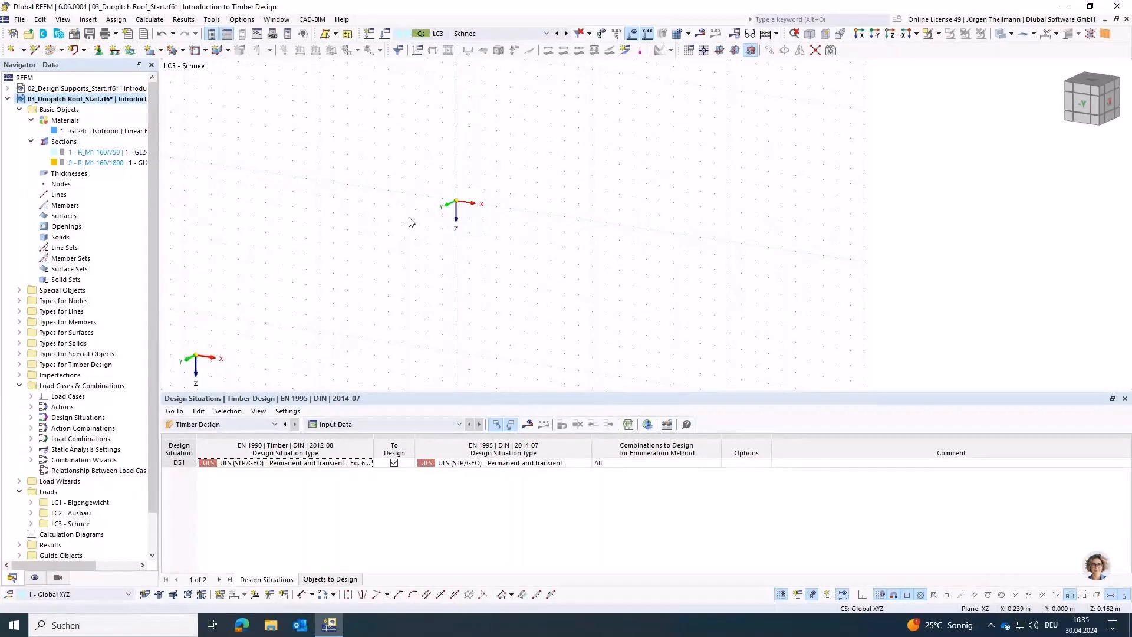
pyautogui.click(62, 51)
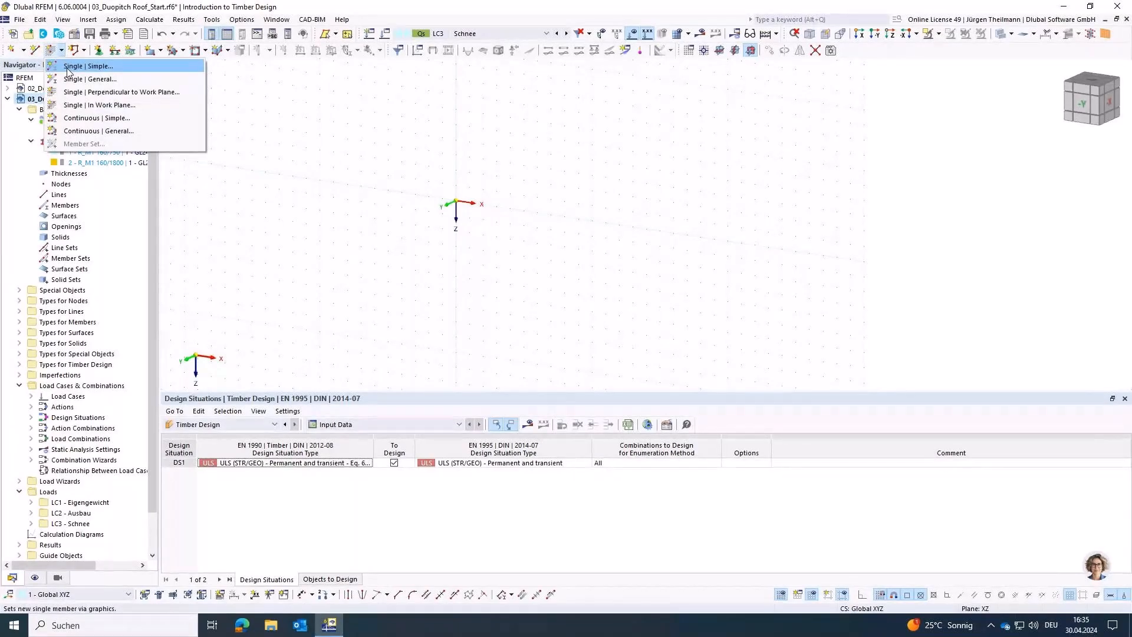
pyautogui.click(69, 66)
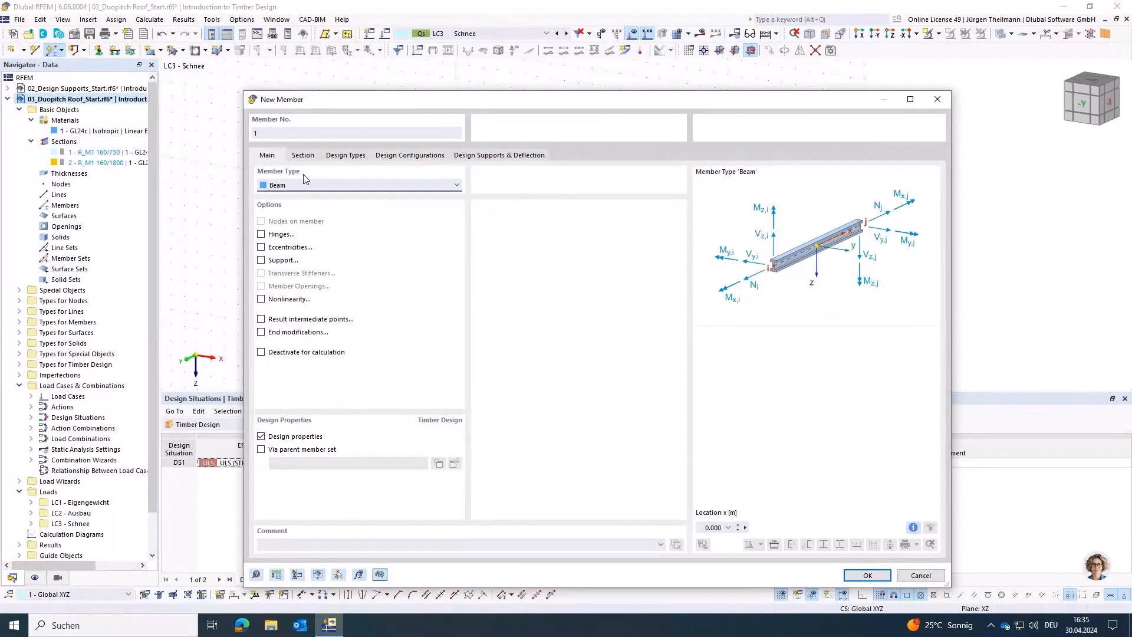
pyautogui.click(303, 155)
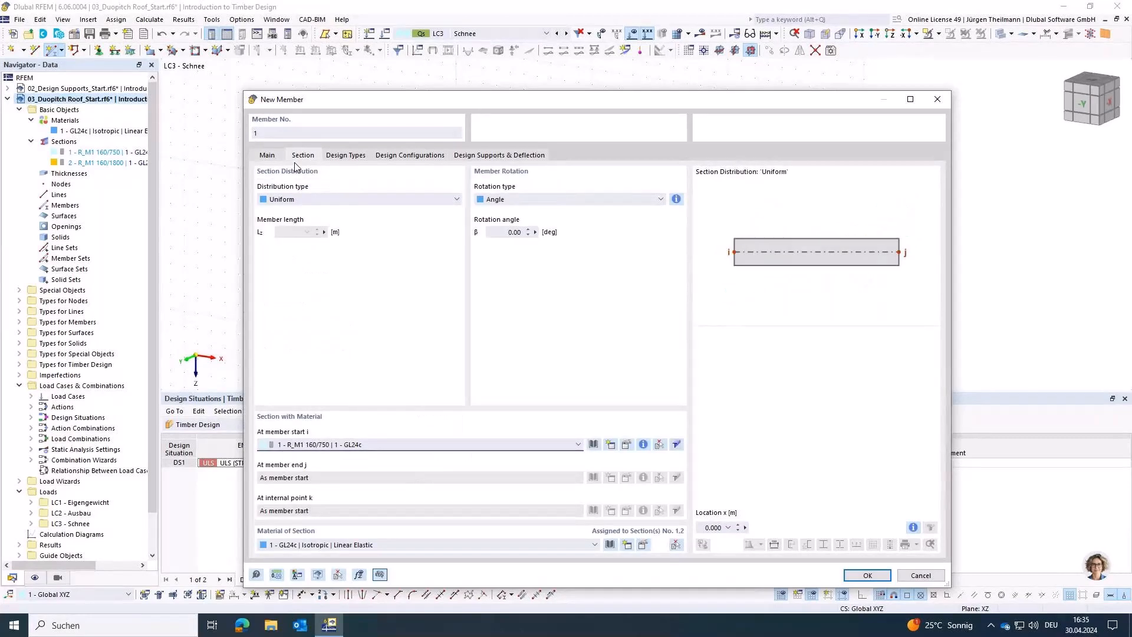
# Step: Try the Linear and Tapered at start of member section distributions and compare their diagrams
pyautogui.click(277, 199)
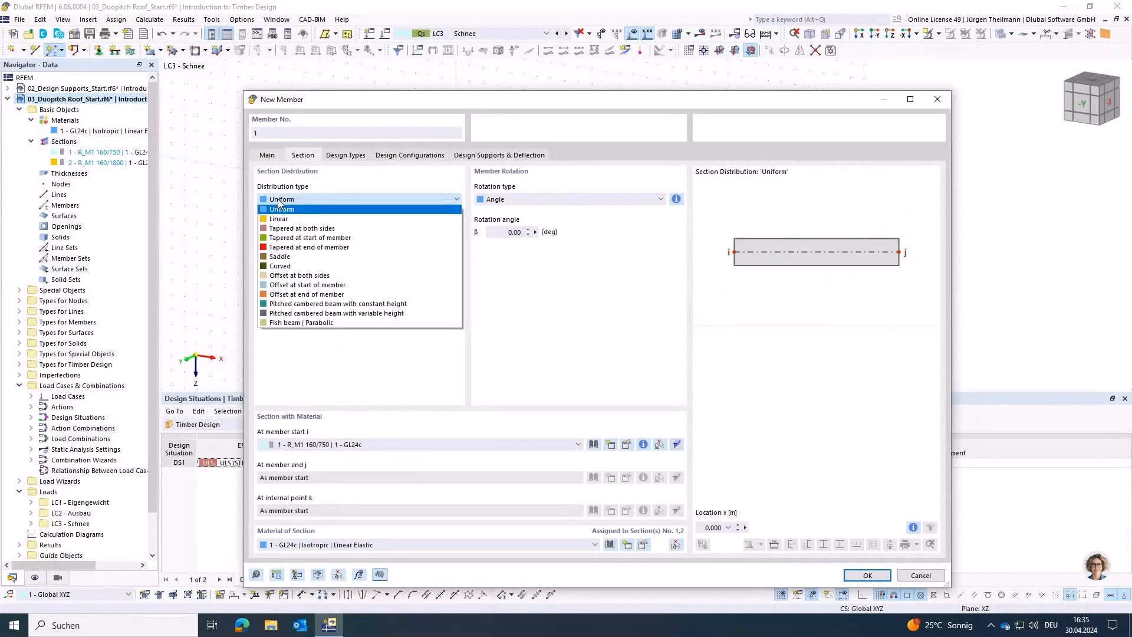
pyautogui.click(301, 220)
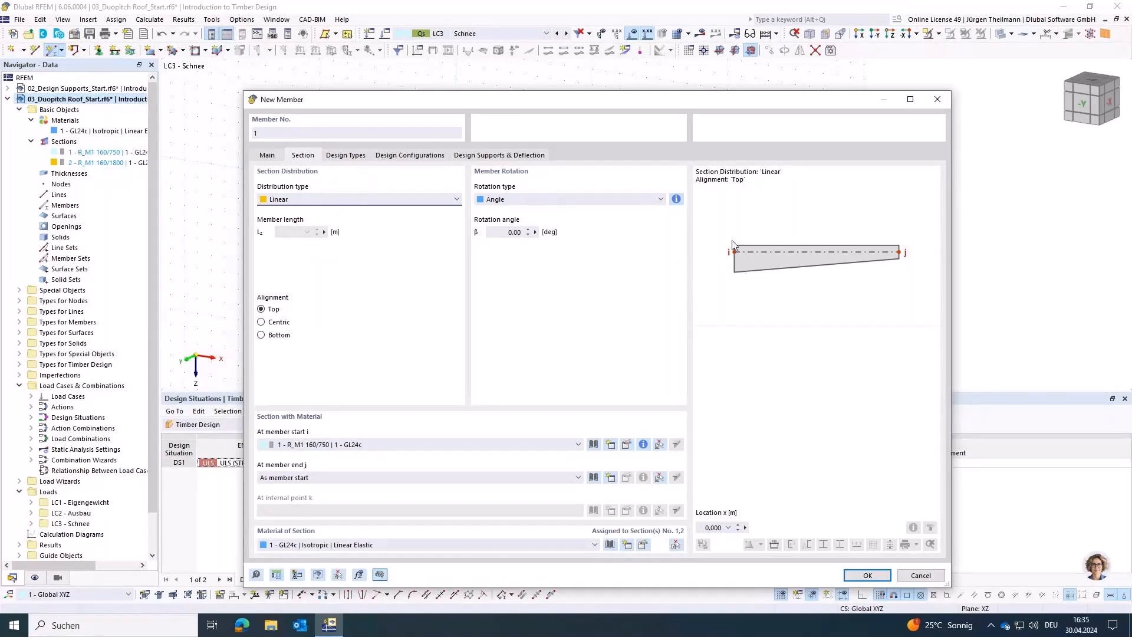
pyautogui.click(380, 203)
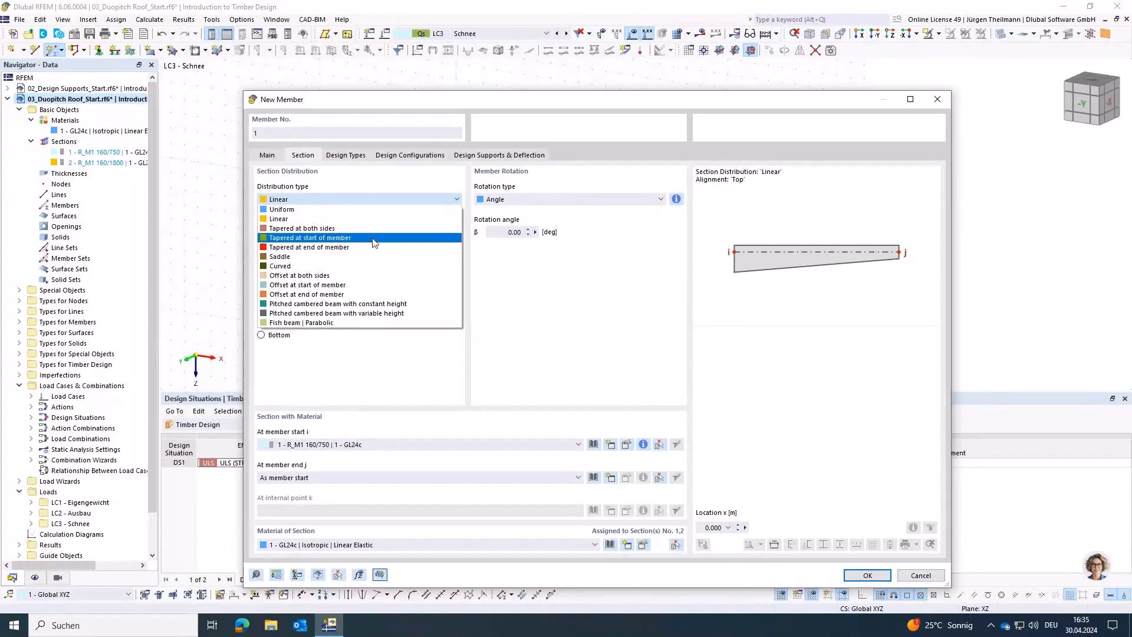
pyautogui.click(371, 238)
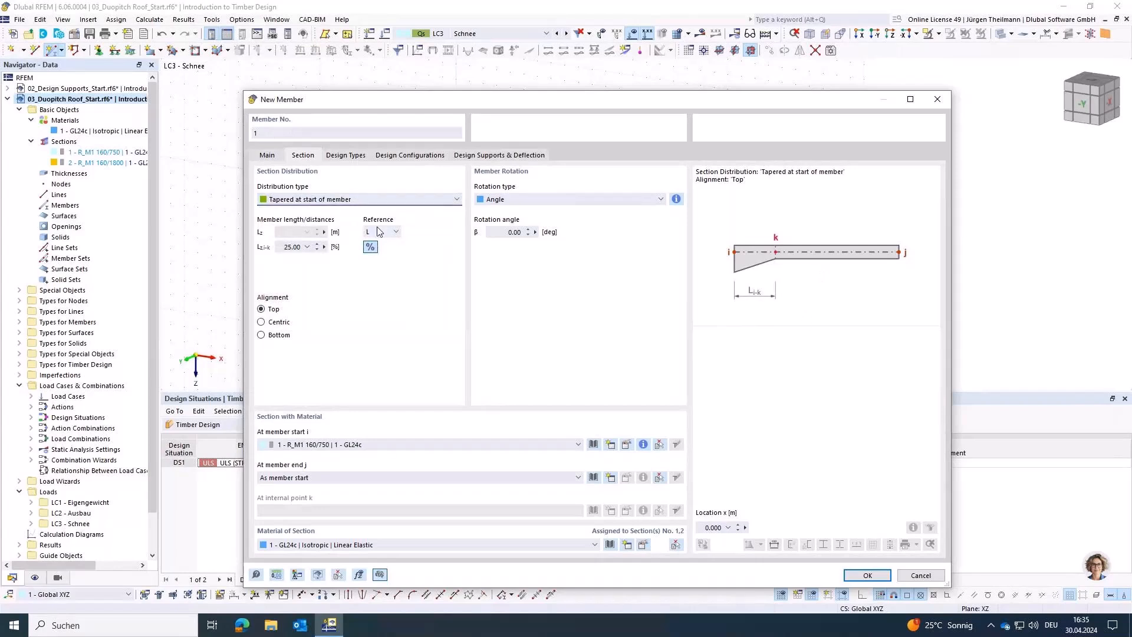
# Step: Set the section distribution to Saddle and, after trying centric alignment, align the member at the bottom
pyautogui.click(414, 201)
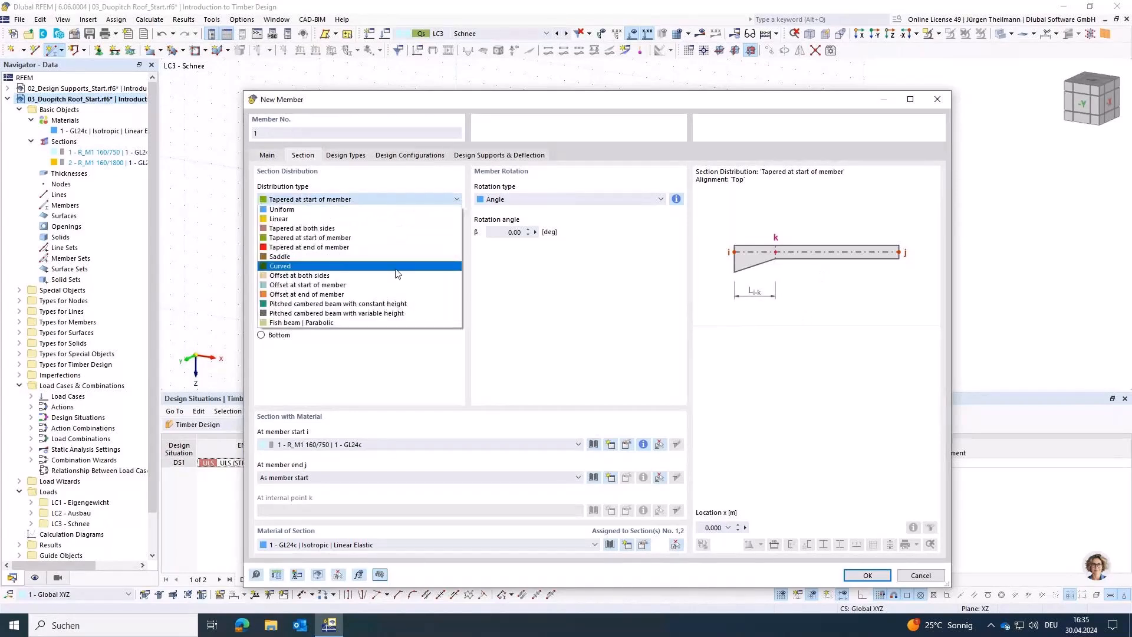
pyautogui.click(396, 257)
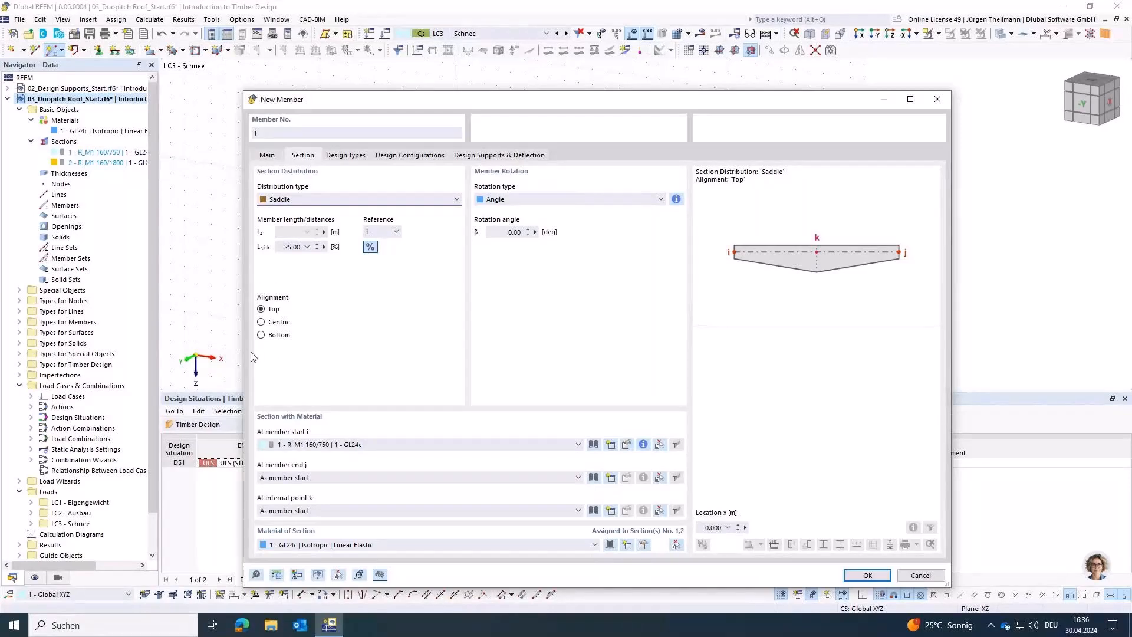
pyautogui.click(262, 323)
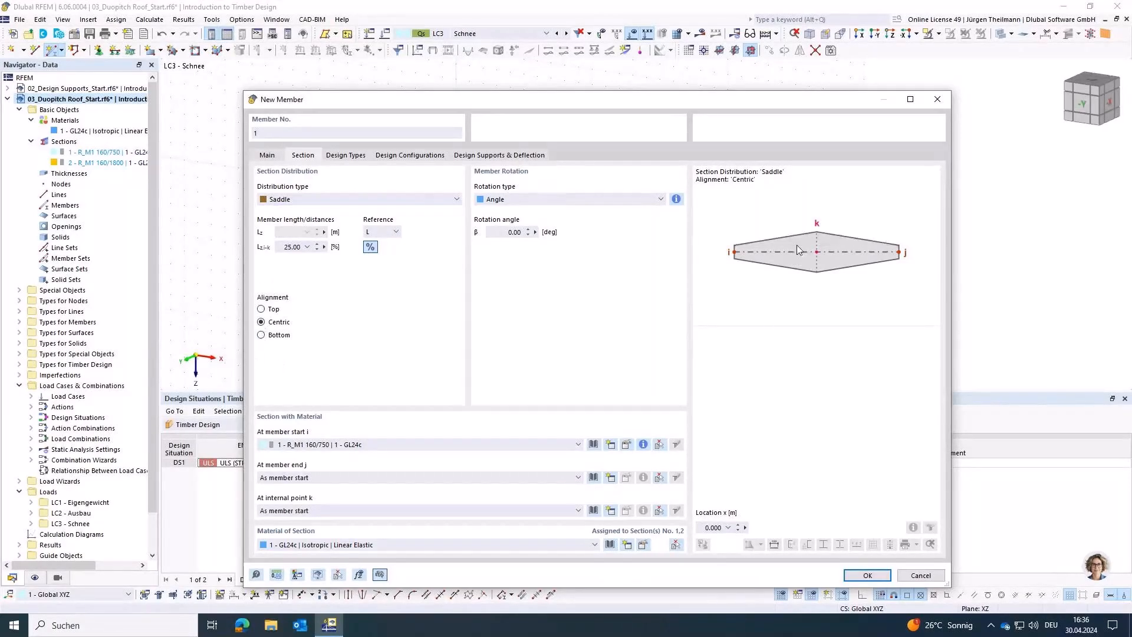
pyautogui.click(260, 335)
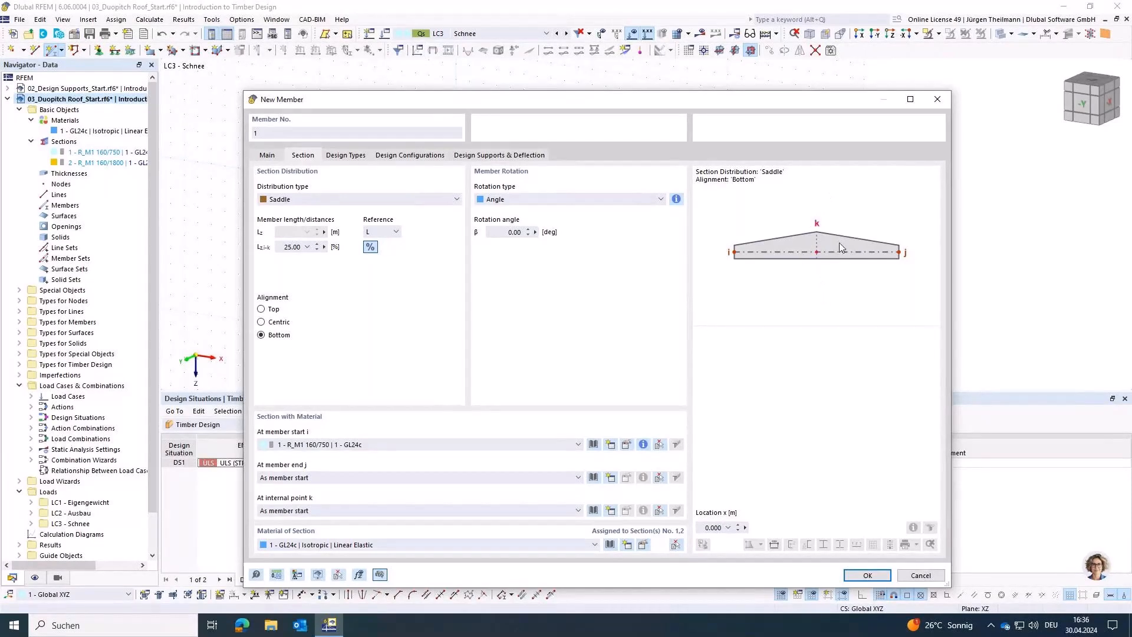
# Step: Set the saddle's ridge distance to 50 %, assign section 2 - R_M1 160/1800 at internal point k and confirm the member settings
pyautogui.click(288, 248)
pyautogui.press('Delete')
pyautogui.write('0')
pyautogui.press('Tab')
pyautogui.click(306, 510)
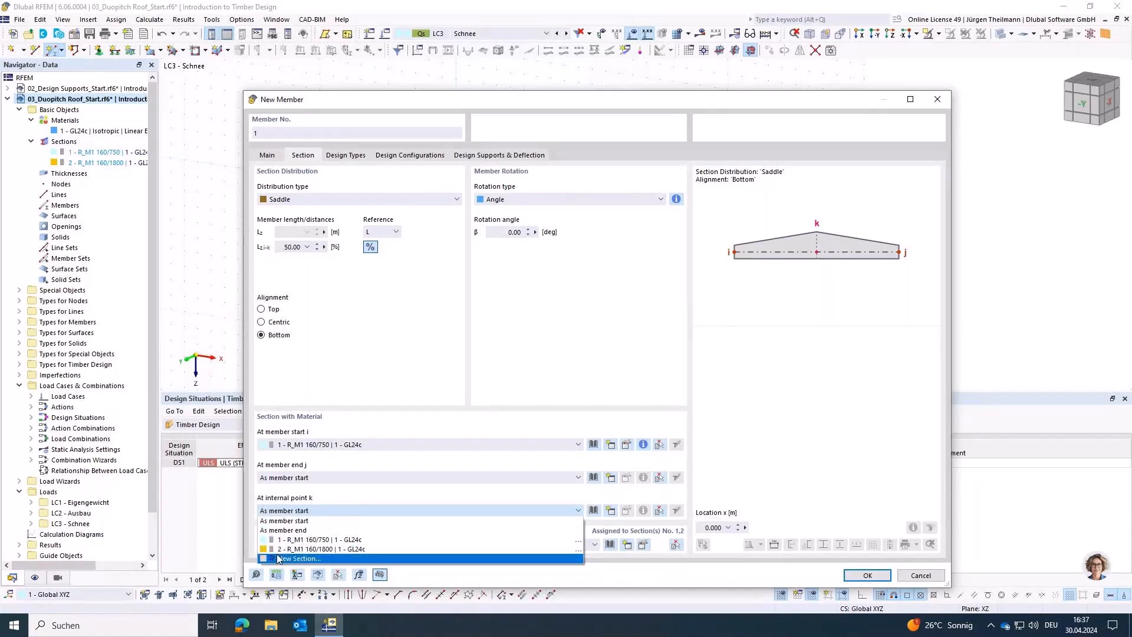
pyautogui.click(295, 549)
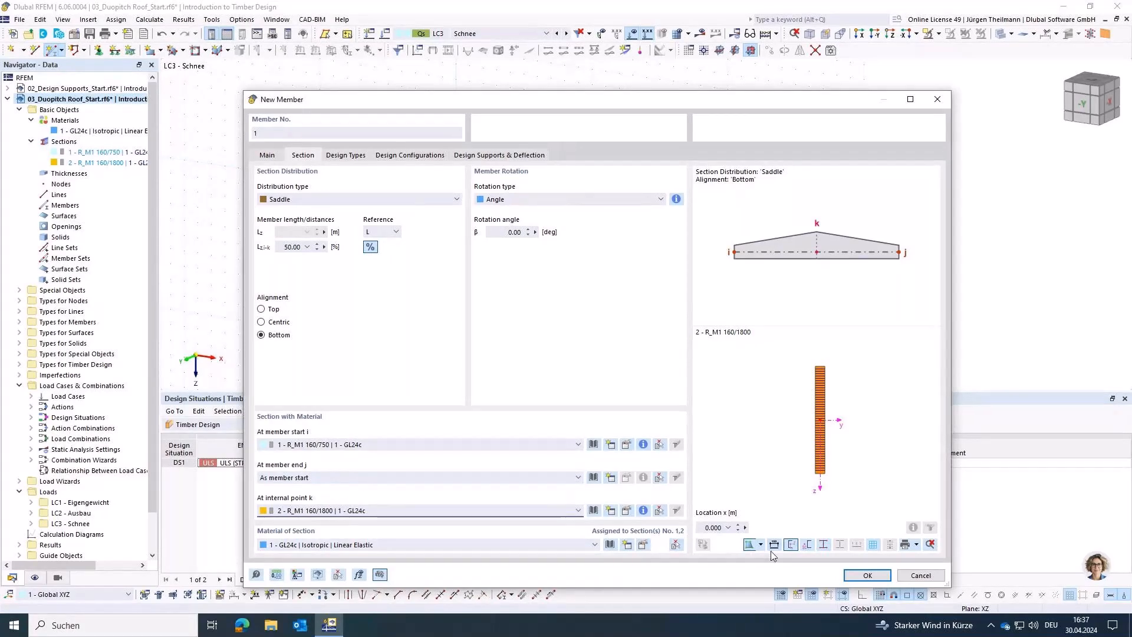
pyautogui.click(870, 576)
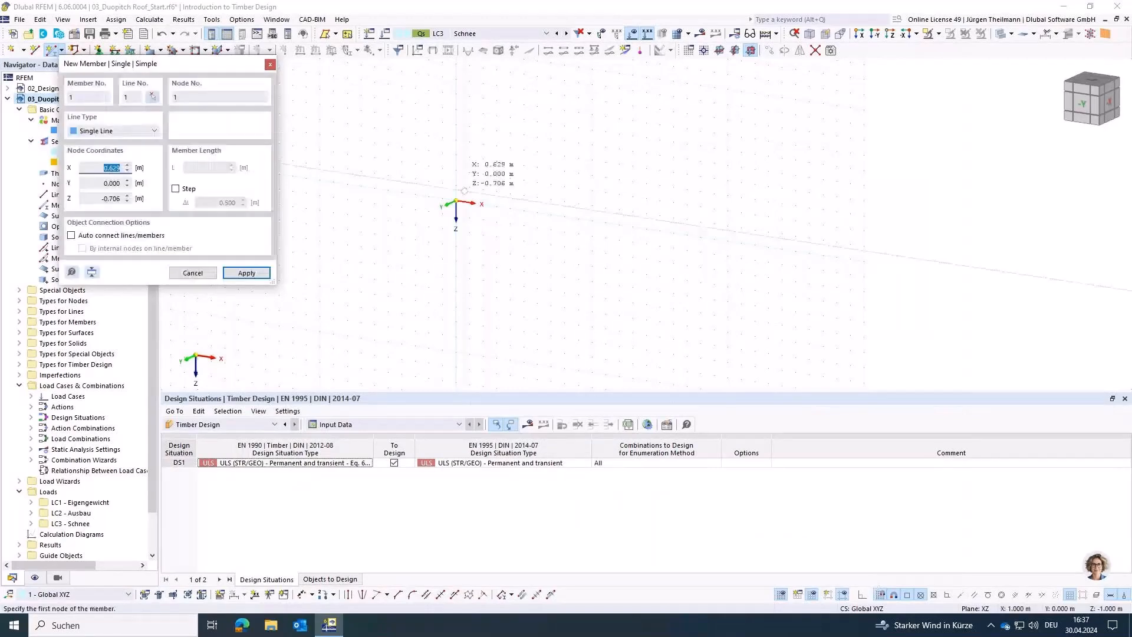
# Step: Place the saddle beam from the origin to X = 24 m and end member placement
pyautogui.click(456, 201)
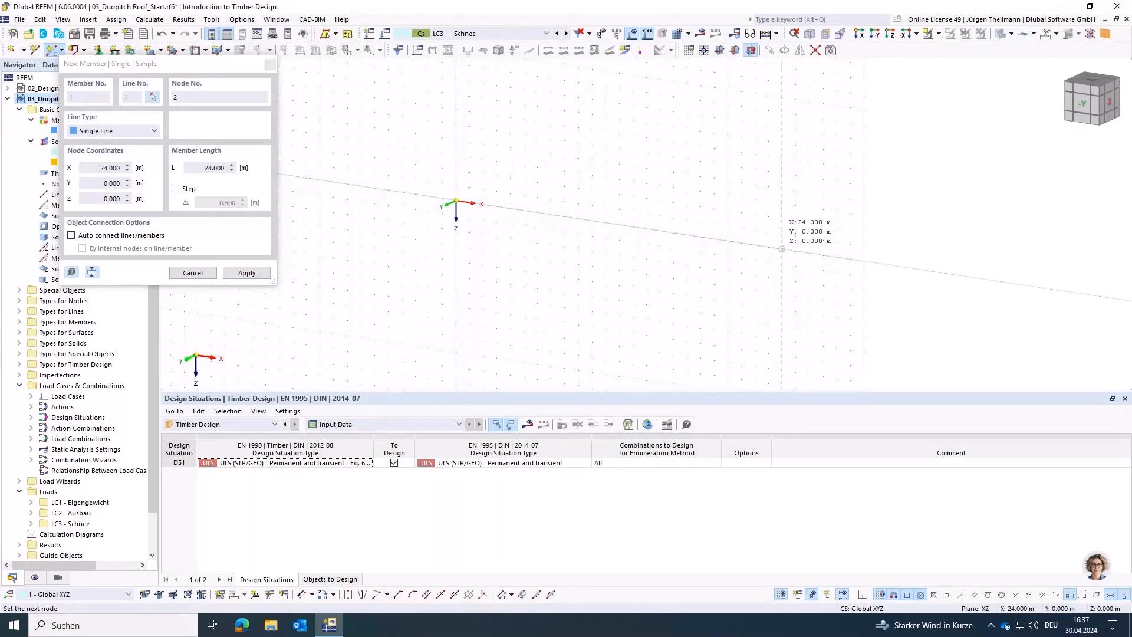
pyautogui.click(782, 249)
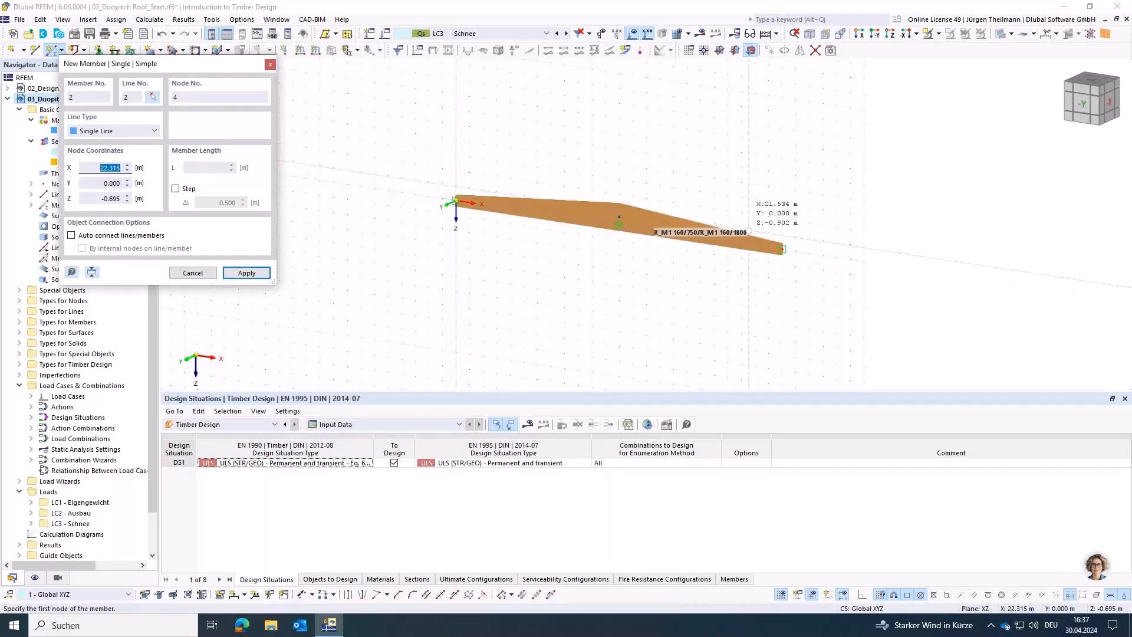
pyautogui.scroll(2, 643, 266)
pyautogui.press('Escape')
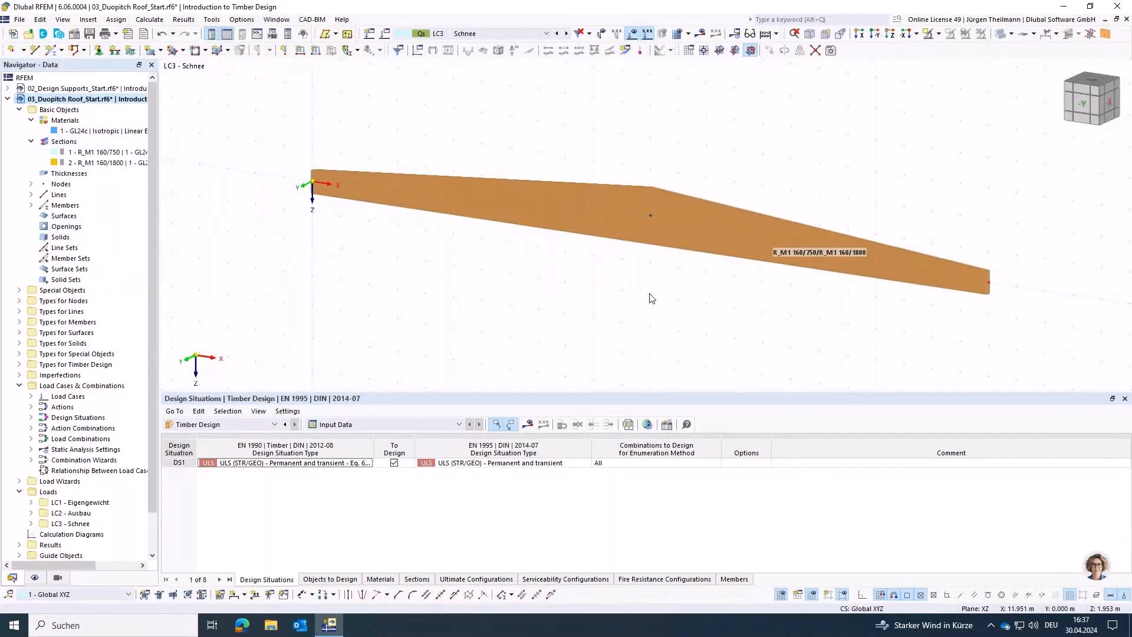
# Step: Add five evenly spaced On Member nodes to the beam without dividing it
pyautogui.rightClick(576, 215)
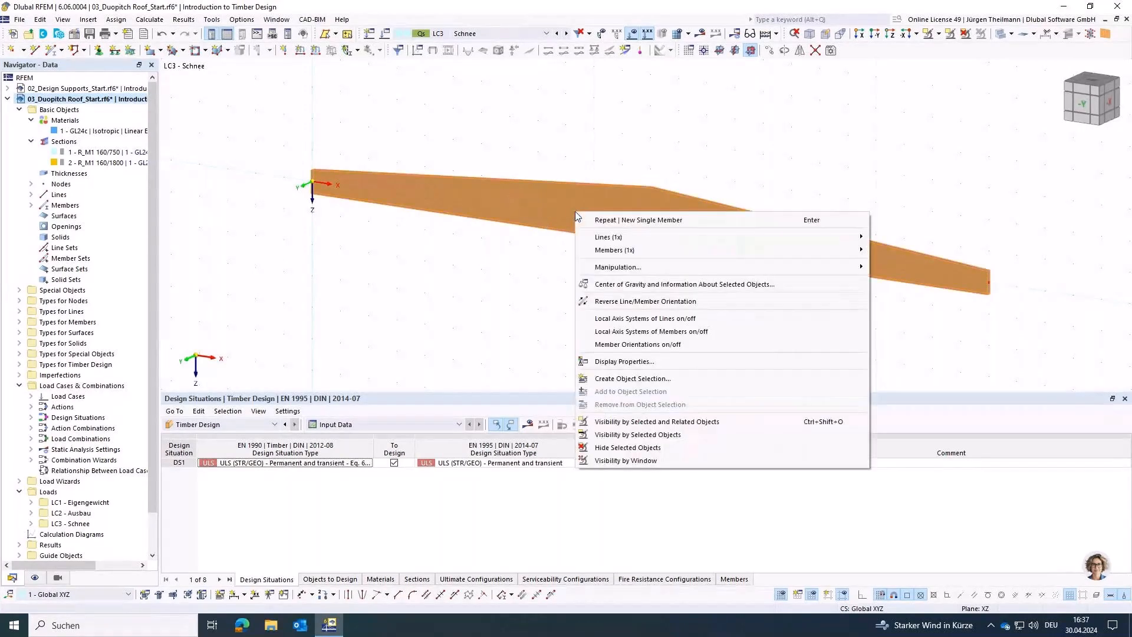
pyautogui.moveTo(720, 249)
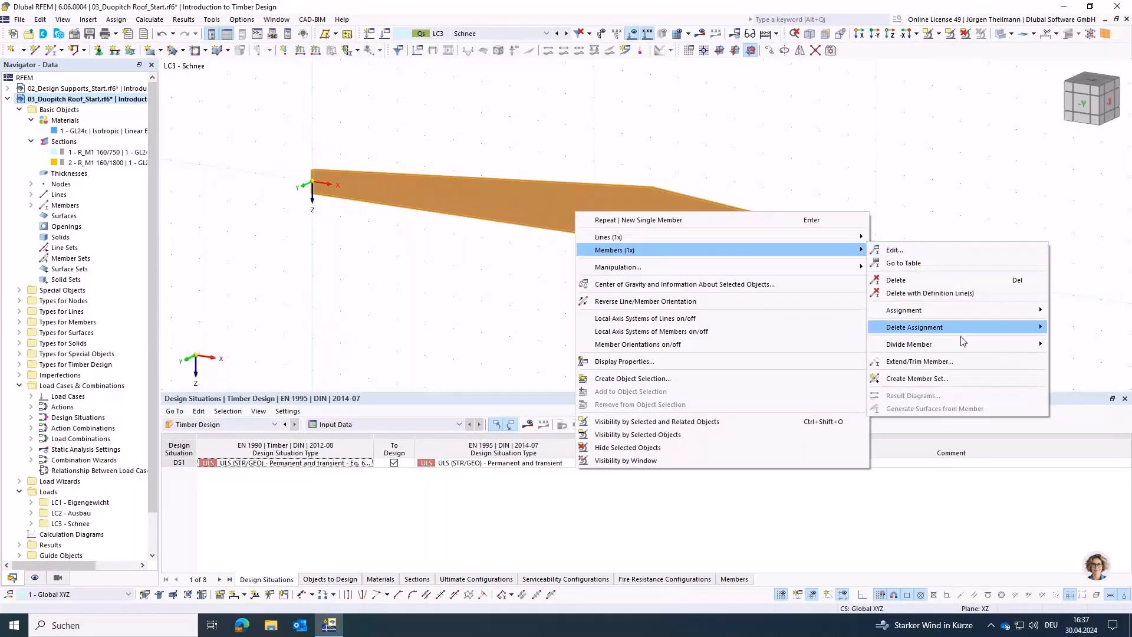
pyautogui.moveTo(961, 352)
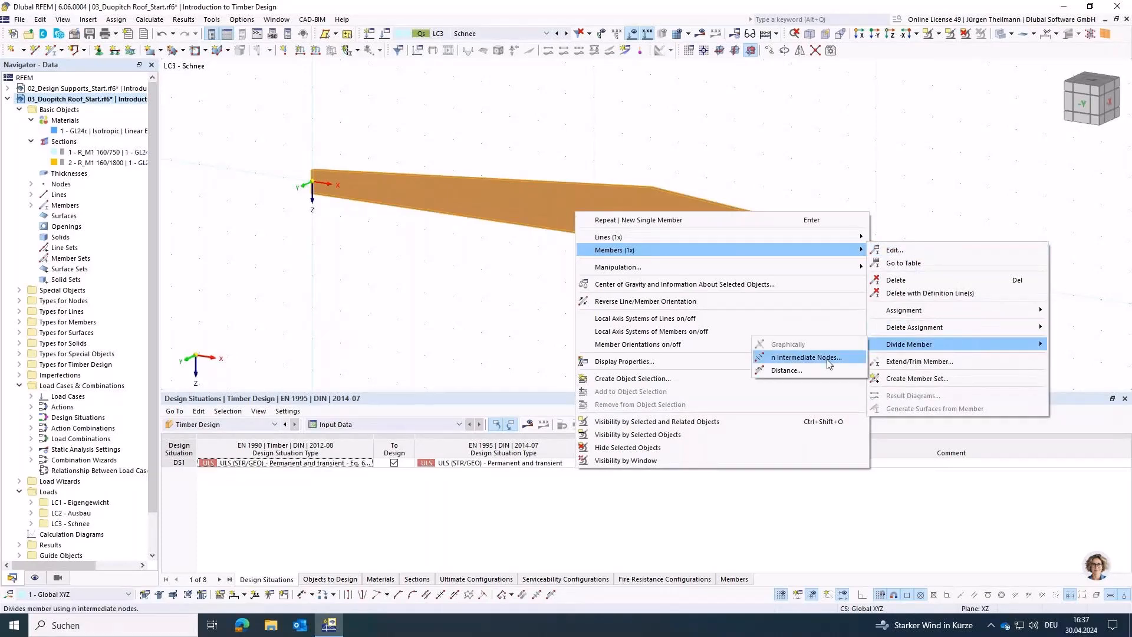
pyautogui.click(806, 358)
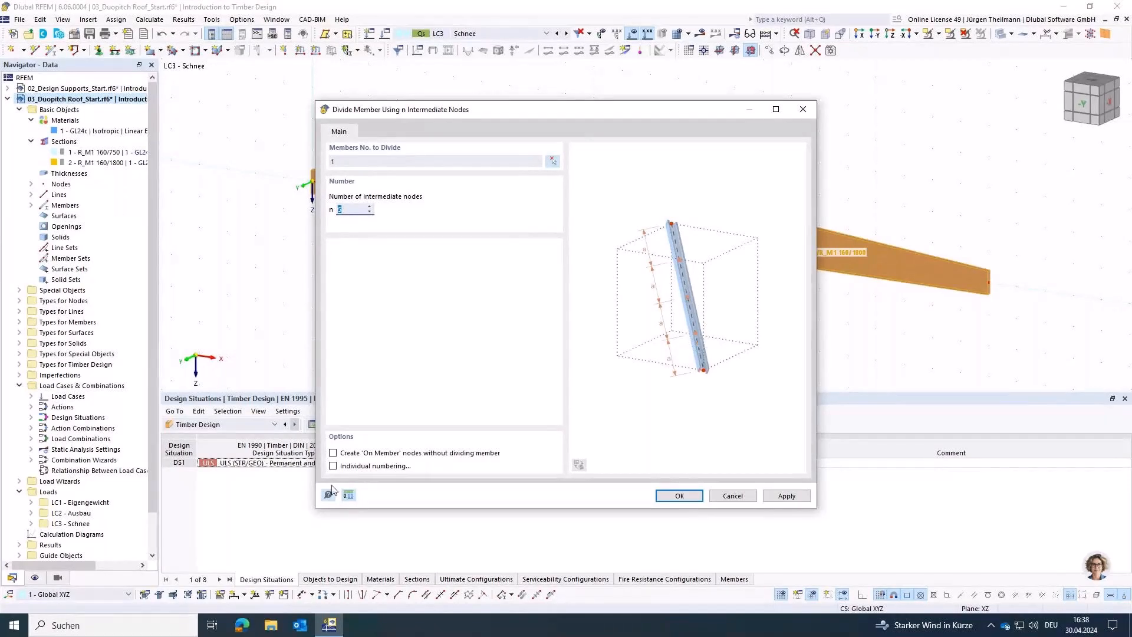
pyautogui.click(333, 452)
pyautogui.click(680, 495)
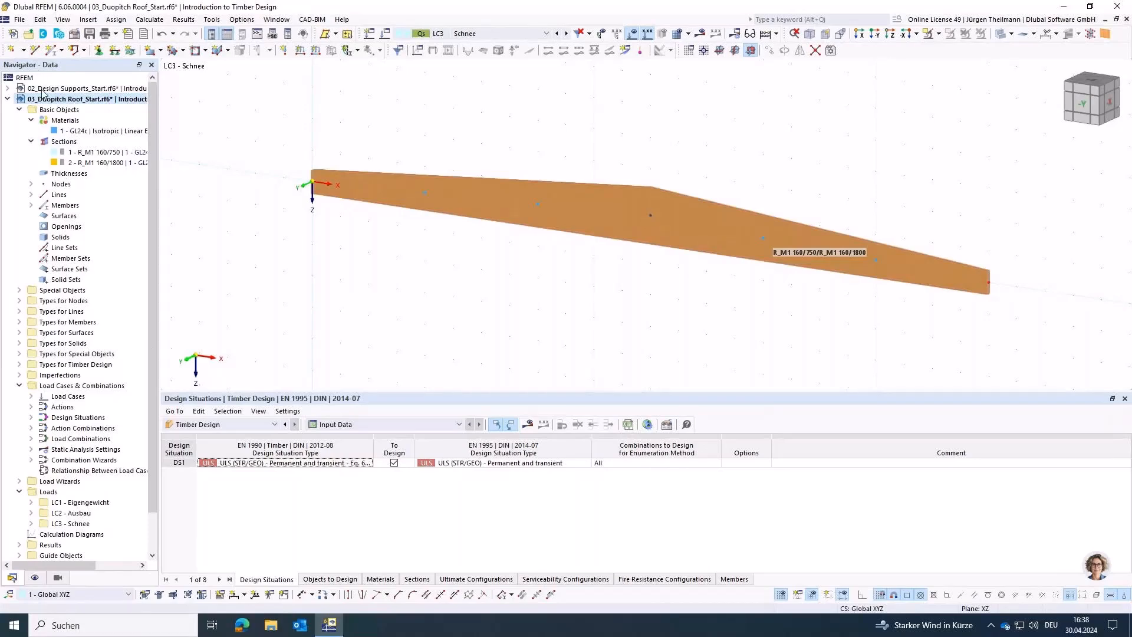
# Step: Hide the members' section name label in the display settings, briefly trying the material name label, and return to the model data tree
pyautogui.click(35, 577)
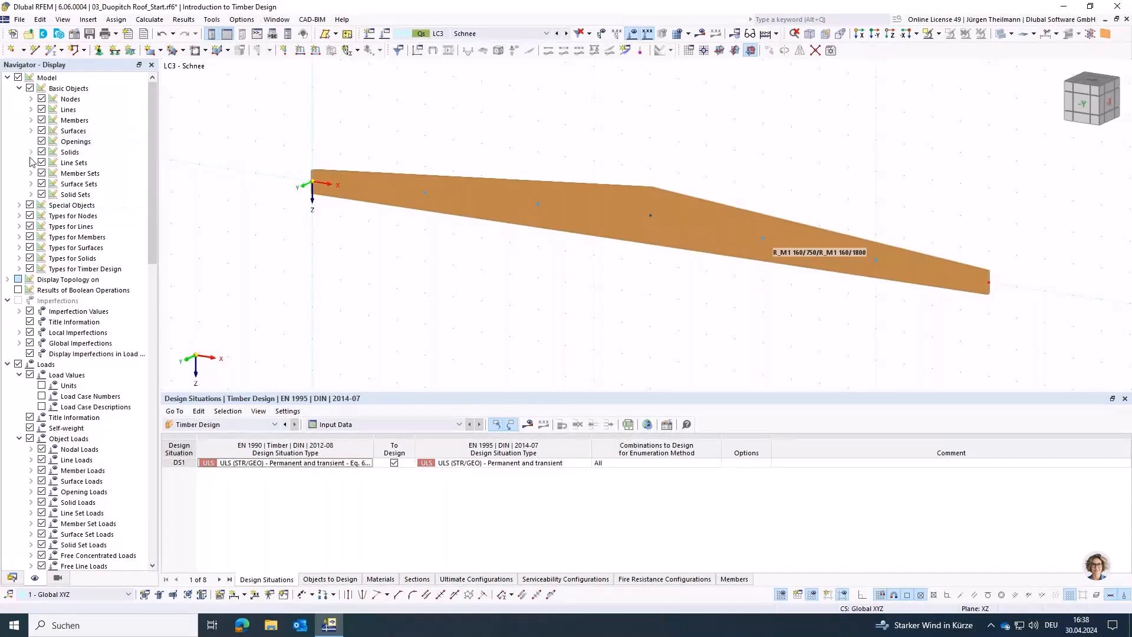
pyautogui.click(31, 120)
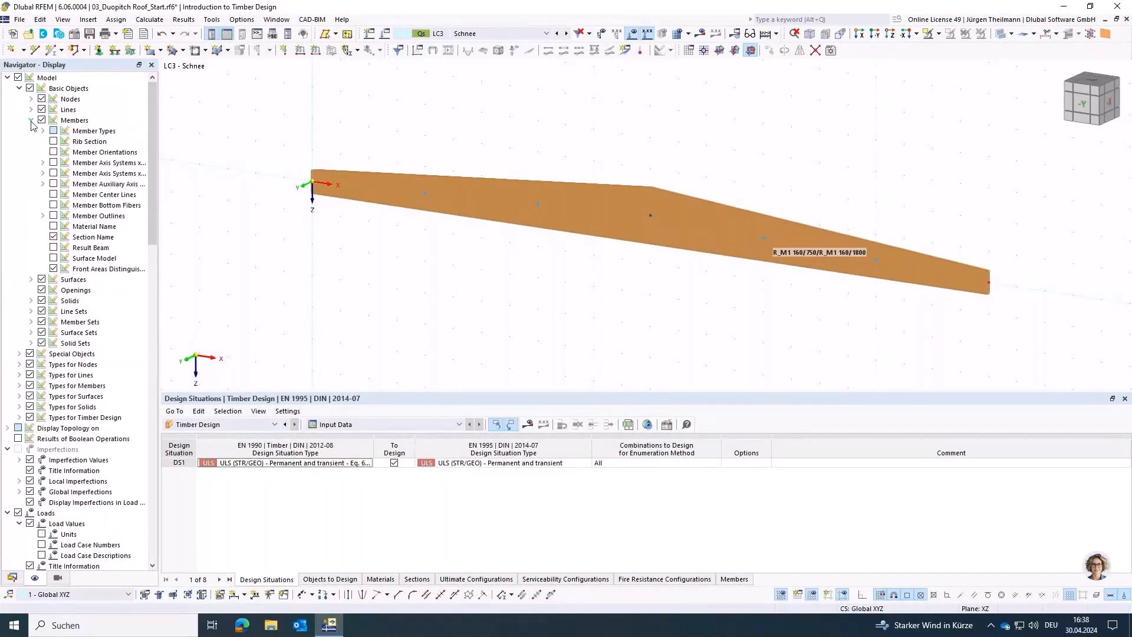
pyautogui.click(53, 236)
pyautogui.click(54, 237)
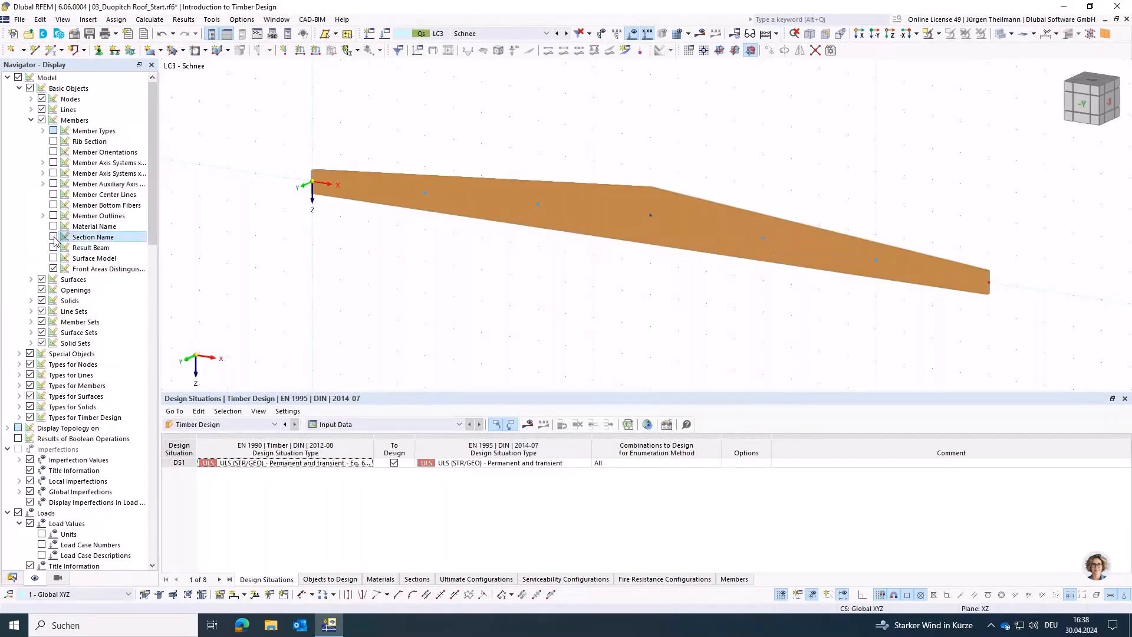
pyautogui.click(54, 226)
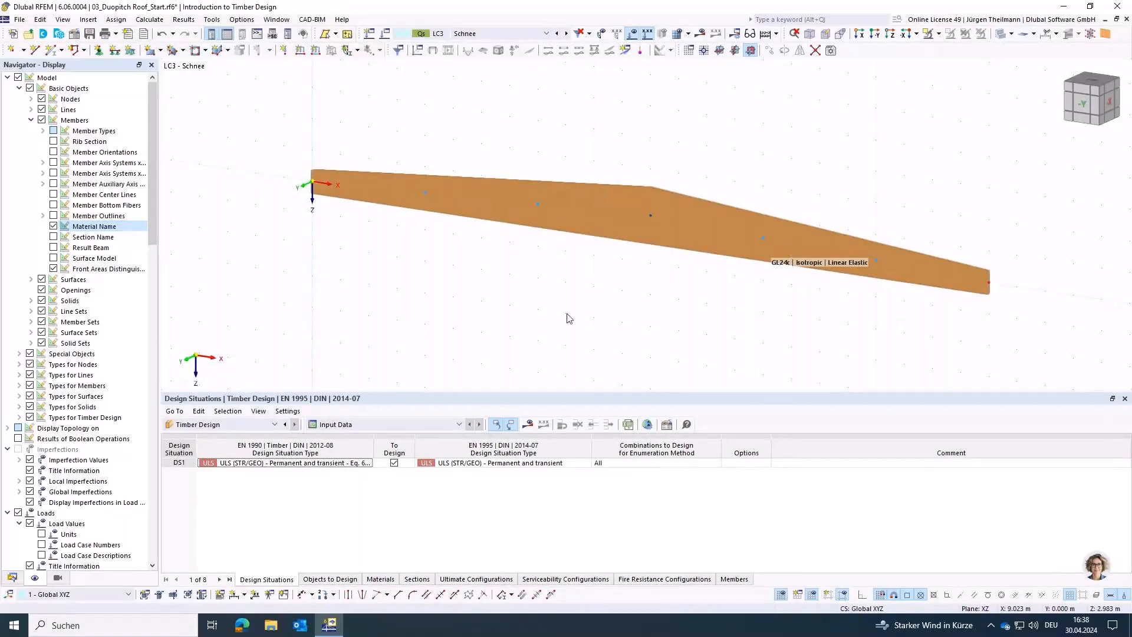
pyautogui.click(54, 237)
pyautogui.click(54, 237)
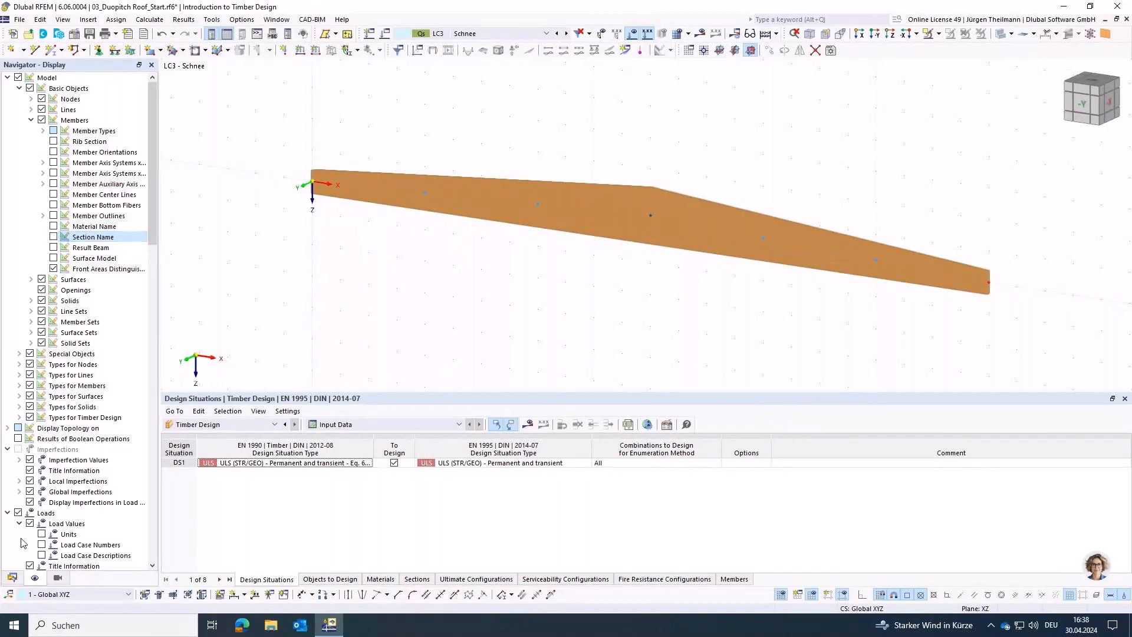
pyautogui.click(13, 578)
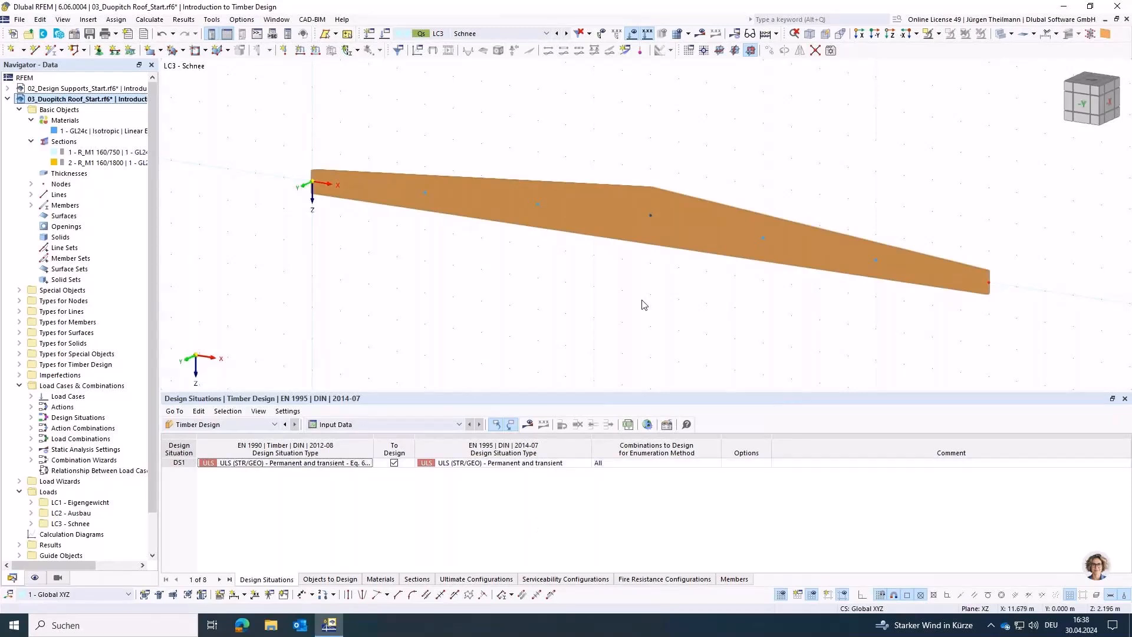
# Step: Open the saddle beam's design types for editing and create a new effective lengths definition for it
pyautogui.click(601, 205)
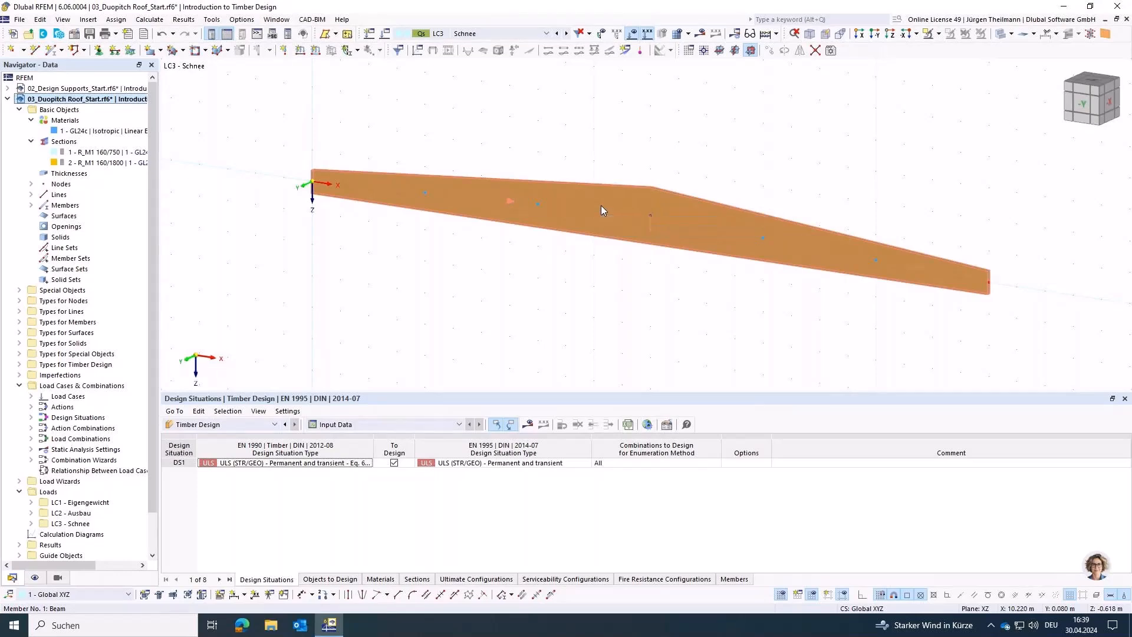
pyautogui.doubleClick(601, 206)
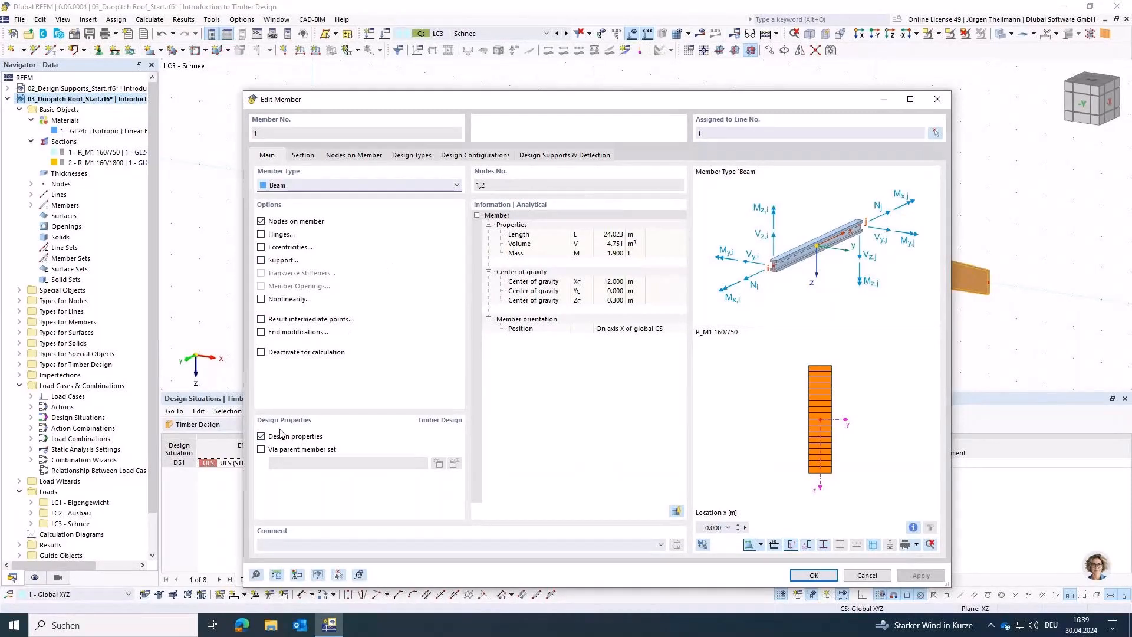
pyautogui.click(413, 156)
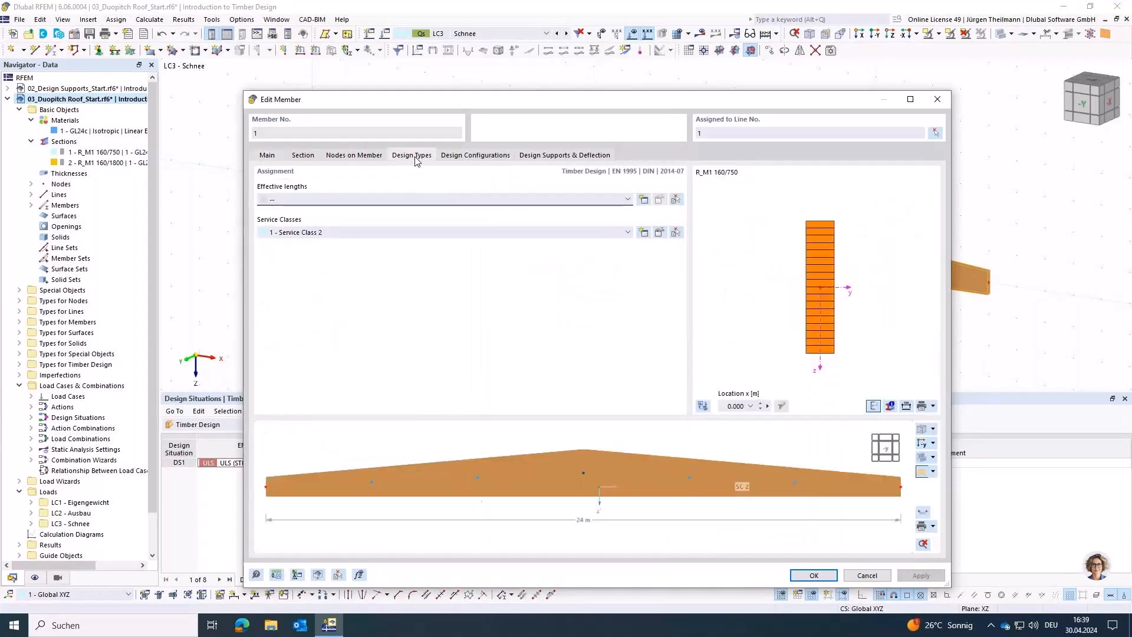
pyautogui.click(644, 200)
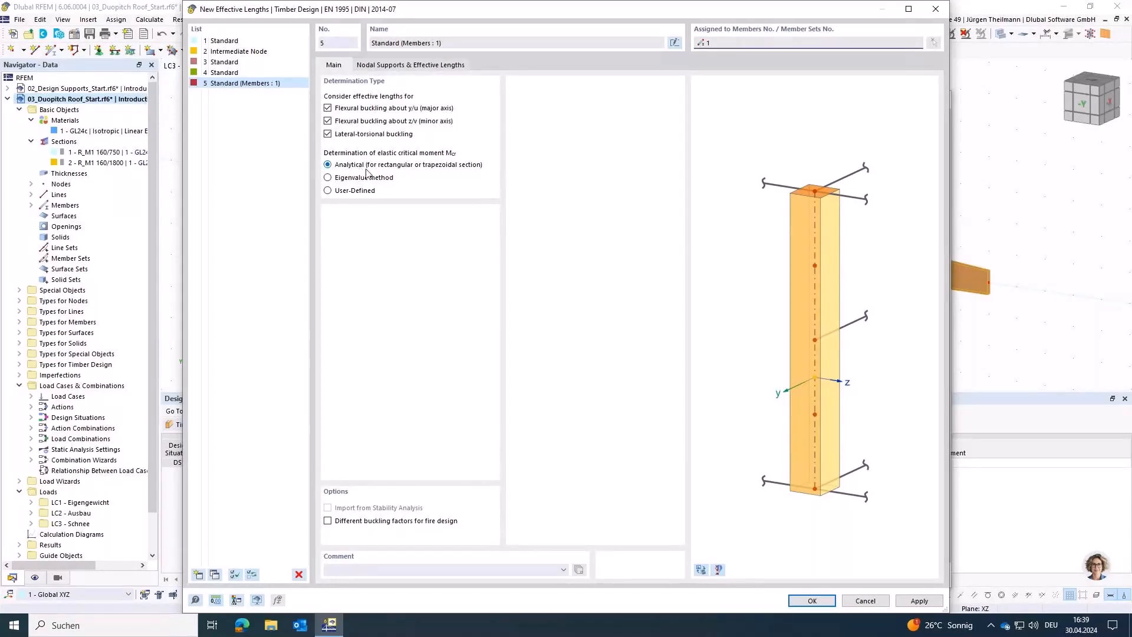
# Step: Try the User-Defined determination of the elastic critical moment, check its entry field, and return to the Analytical method
pyautogui.click(328, 191)
pyautogui.click(443, 66)
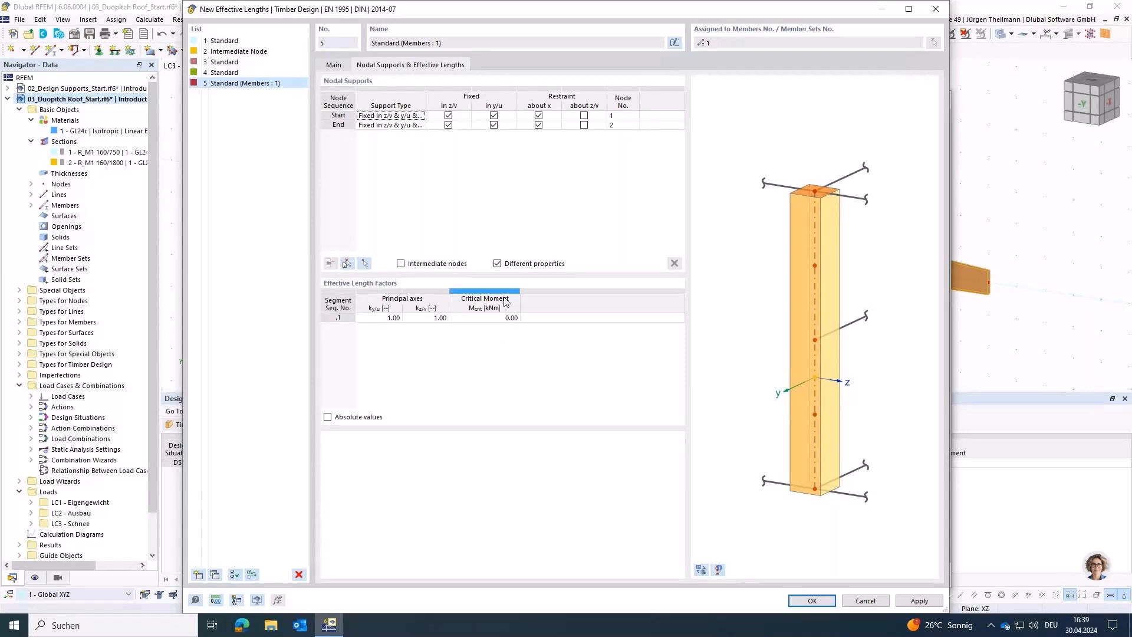
pyautogui.doubleClick(494, 322)
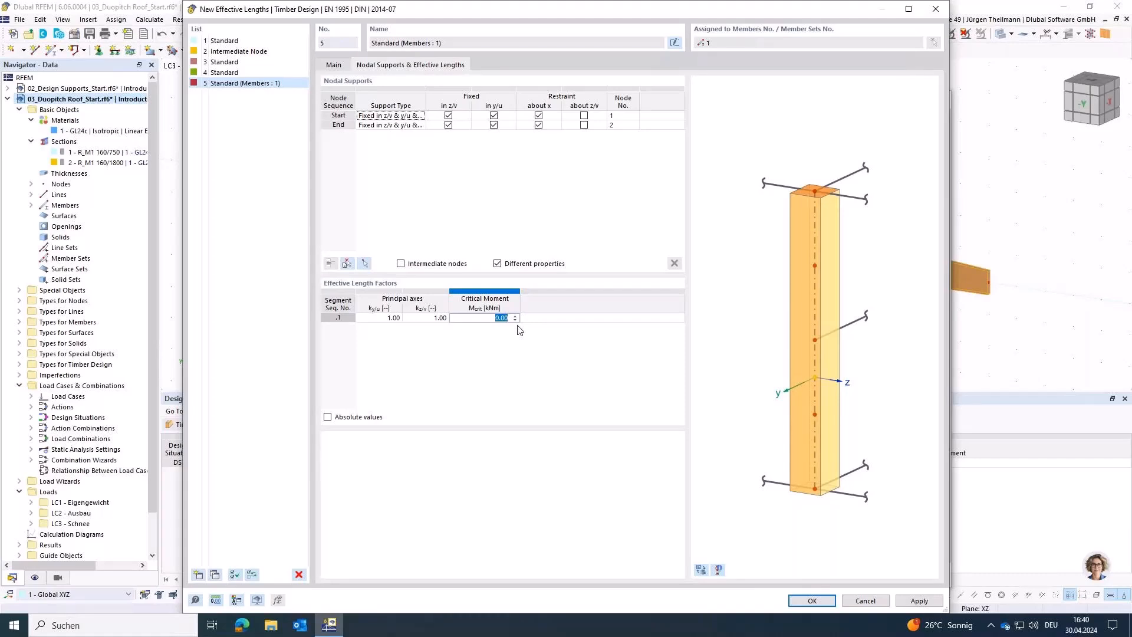
pyautogui.click(332, 66)
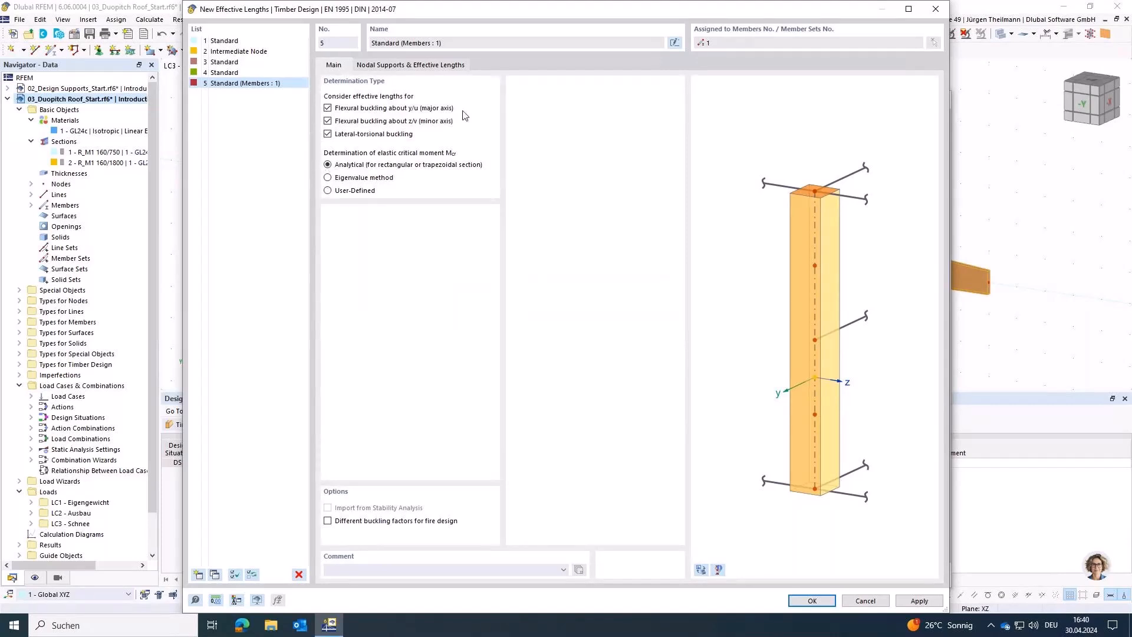
# Step: Inspect the nodal supports for the effective lengths, examining the beam's start support and its nodes in the model preview
pyautogui.click(413, 65)
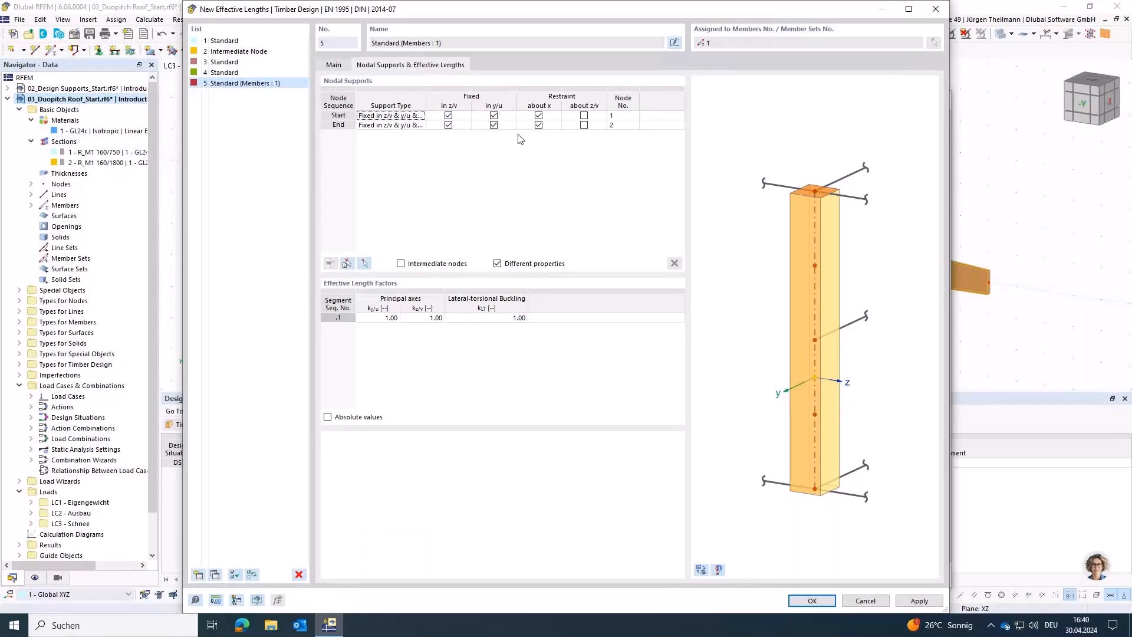
pyautogui.click(702, 570)
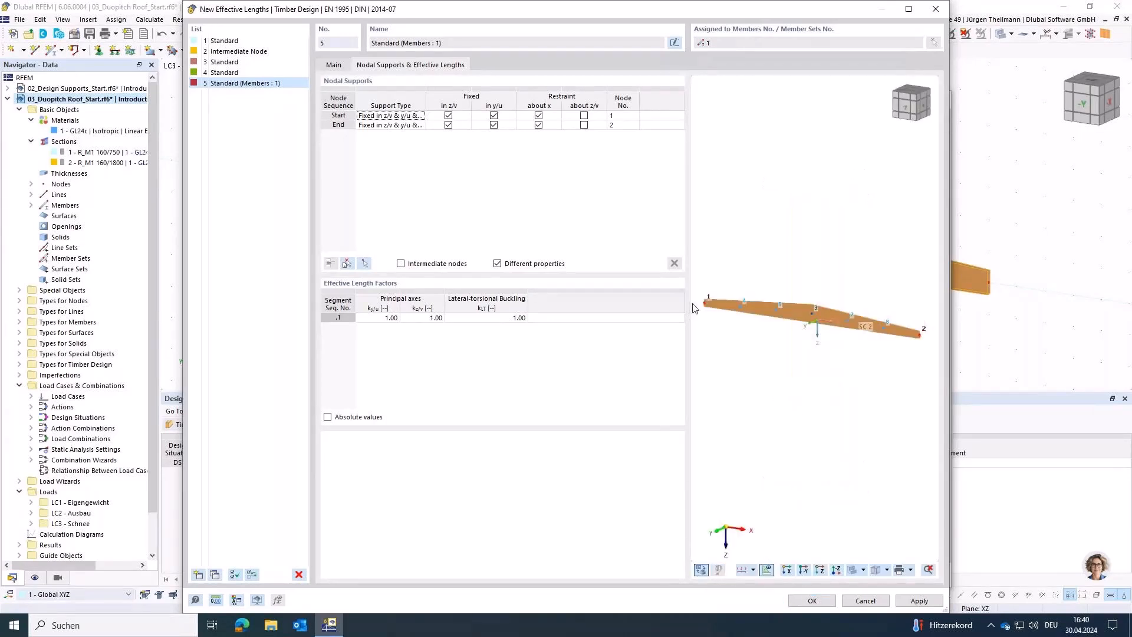
pyautogui.scroll(3, 702, 319)
pyautogui.moveTo(702, 315); pyautogui.dragTo(759, 353, button='middle')
pyautogui.scroll(5, 805, 329)
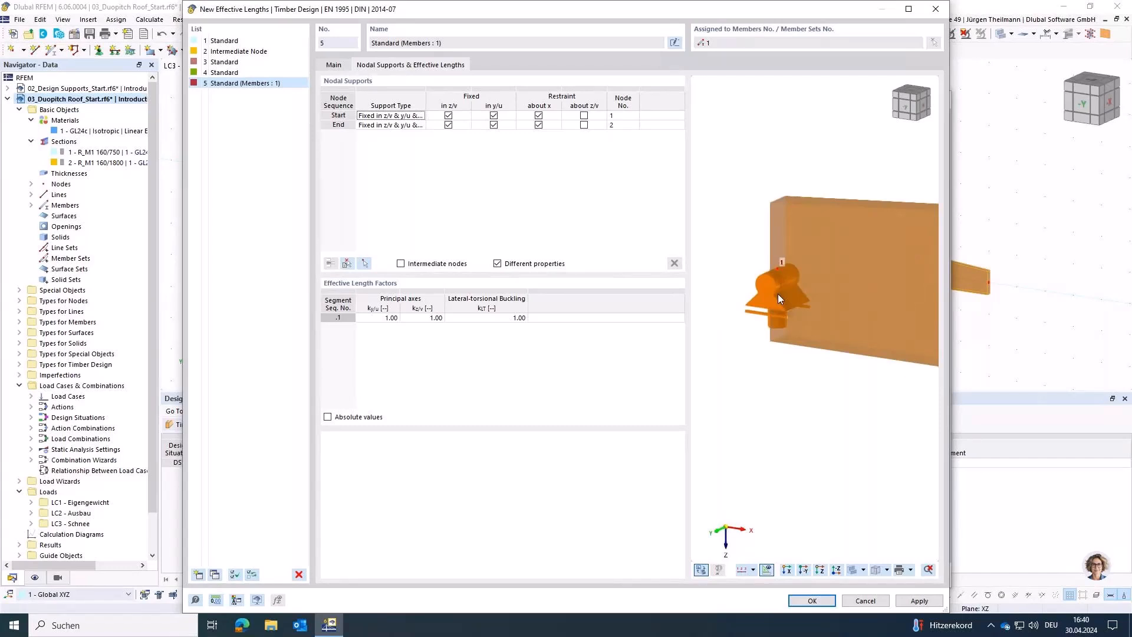
pyautogui.scroll(-4, 777, 294)
pyautogui.moveTo(809, 359); pyautogui.dragTo(766, 343, button='middle')
pyautogui.scroll(-1, 765, 343)
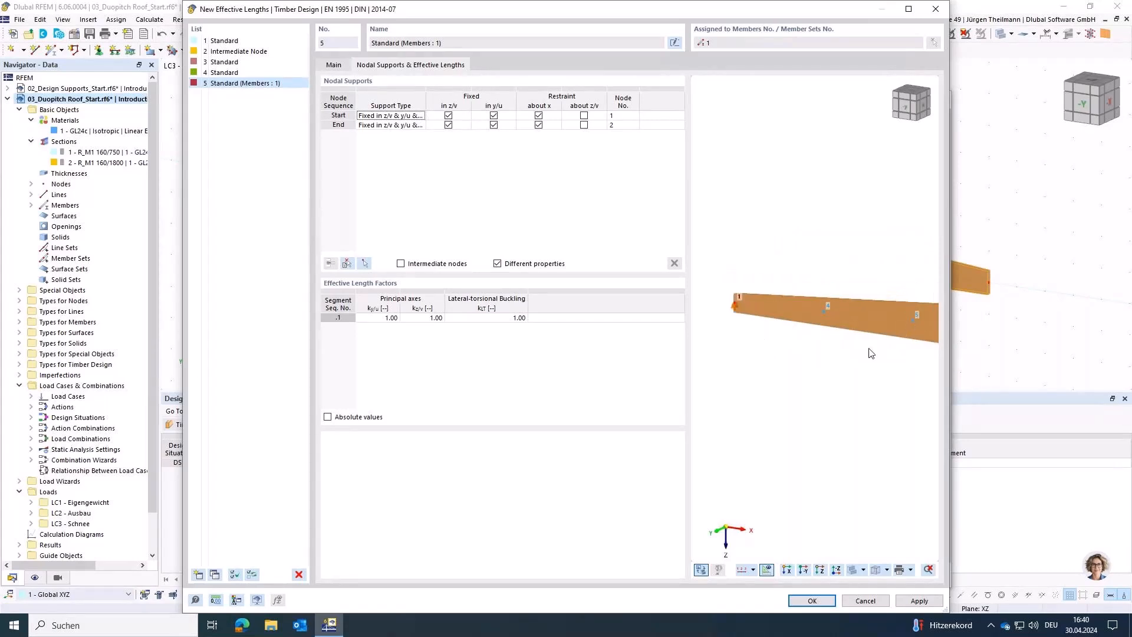
pyautogui.scroll(-2, 867, 352)
pyautogui.moveTo(820, 375); pyautogui.dragTo(704, 353, button='middle')
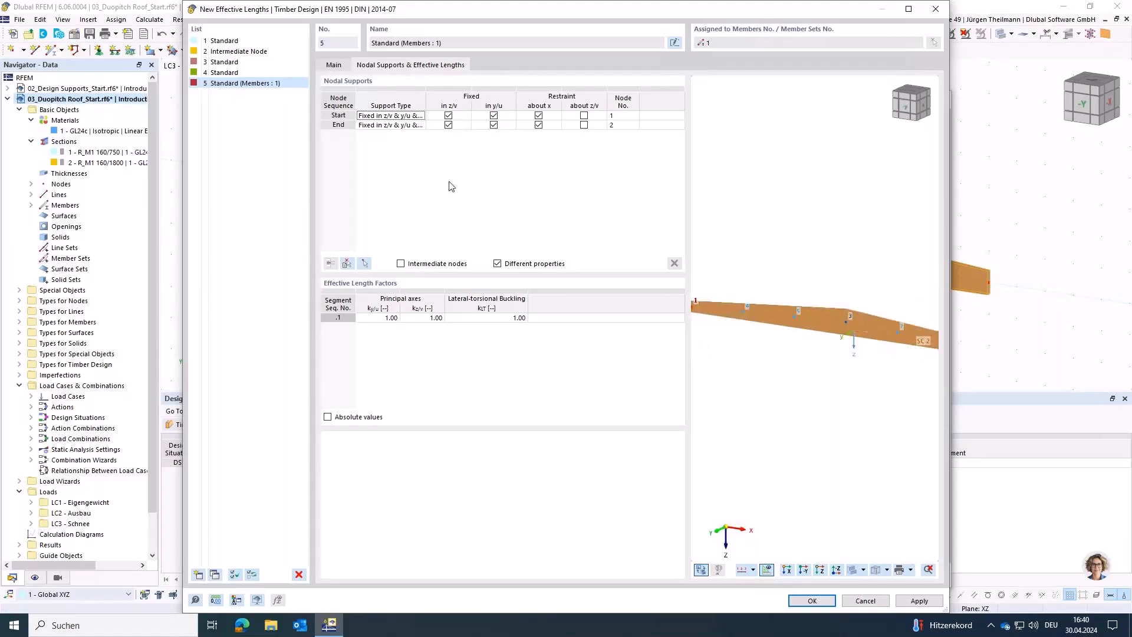
# Step: Enable intermediate nodes for the effective lengths and import their sequence from the saddle beam in the model
pyautogui.click(401, 264)
pyautogui.click(347, 265)
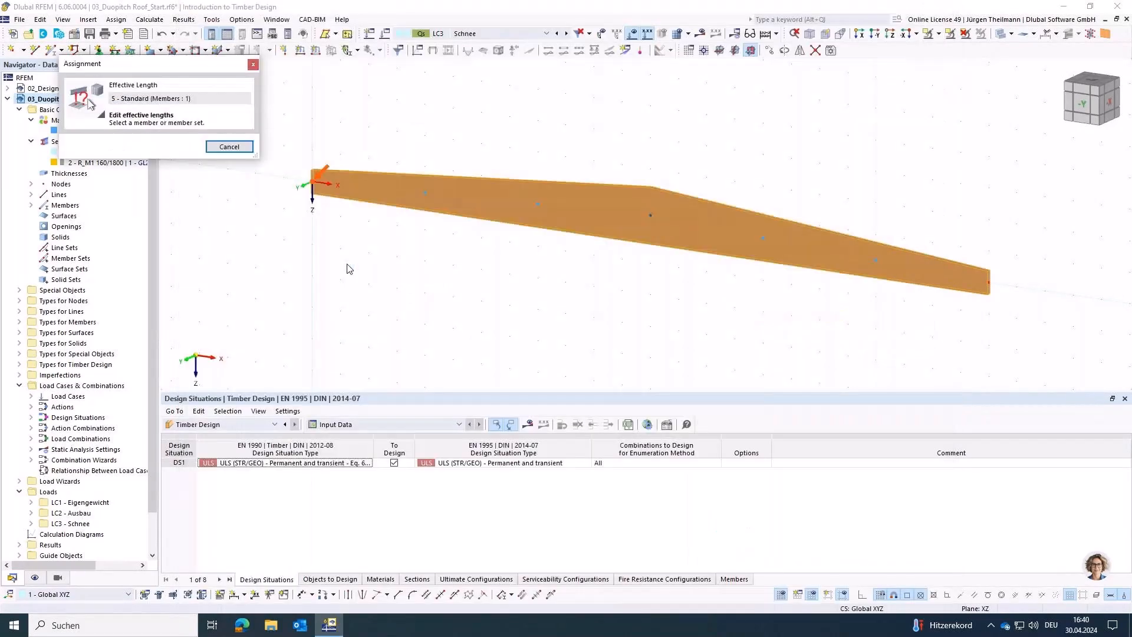
pyautogui.click(609, 221)
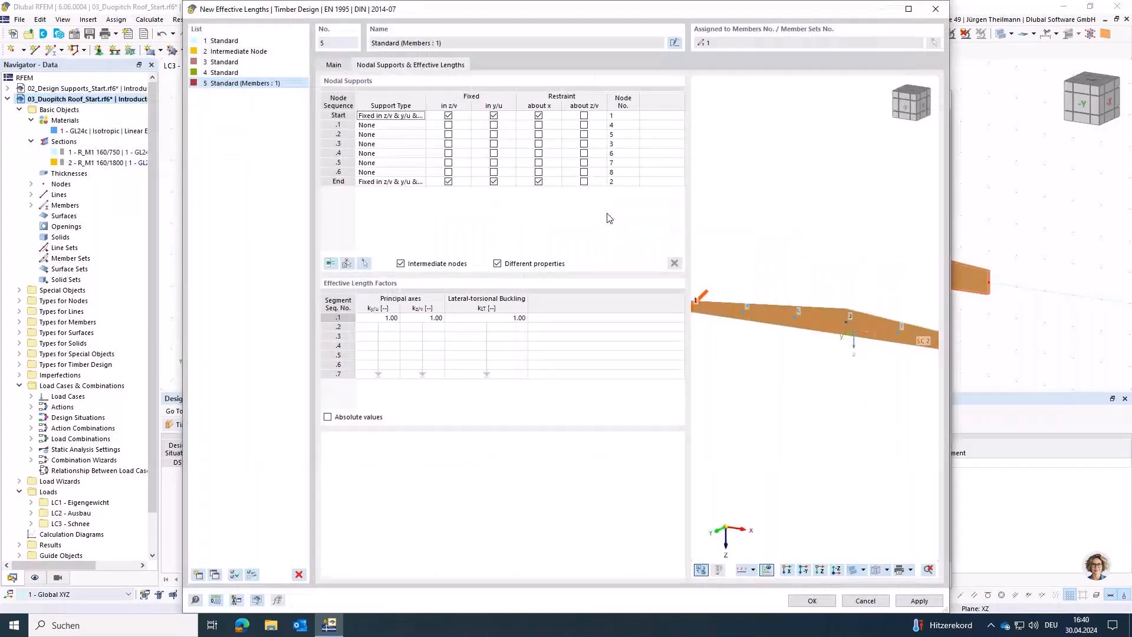
# Step: Fix all six intermediate nodes, .1 to .6, in y/u as lateral supports of the beam
pyautogui.click(508, 126)
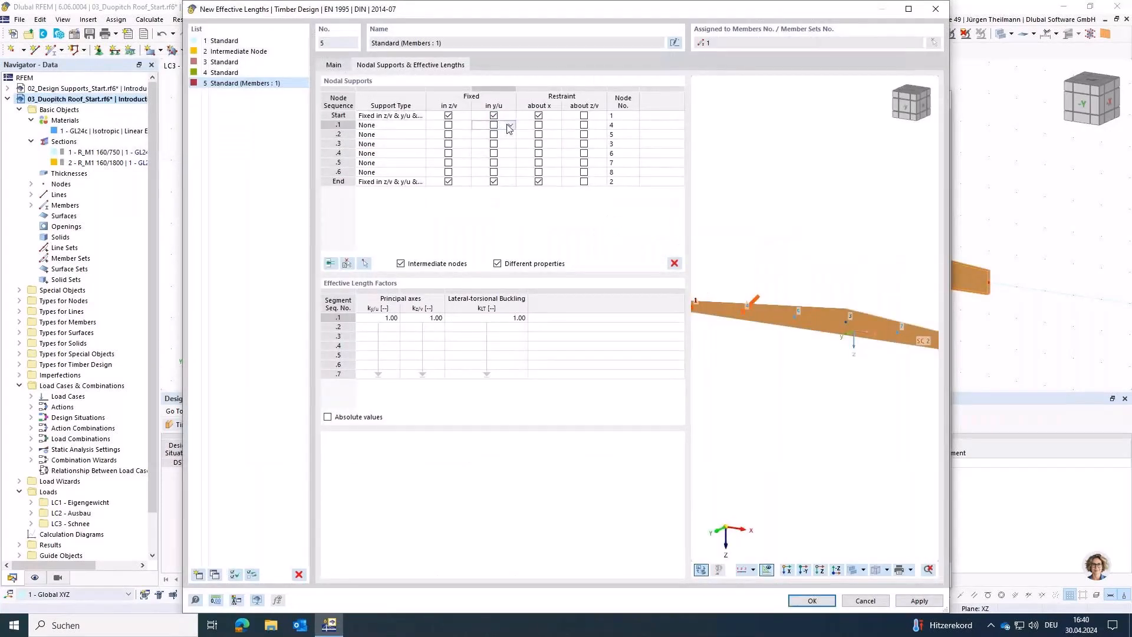
pyautogui.click(338, 126)
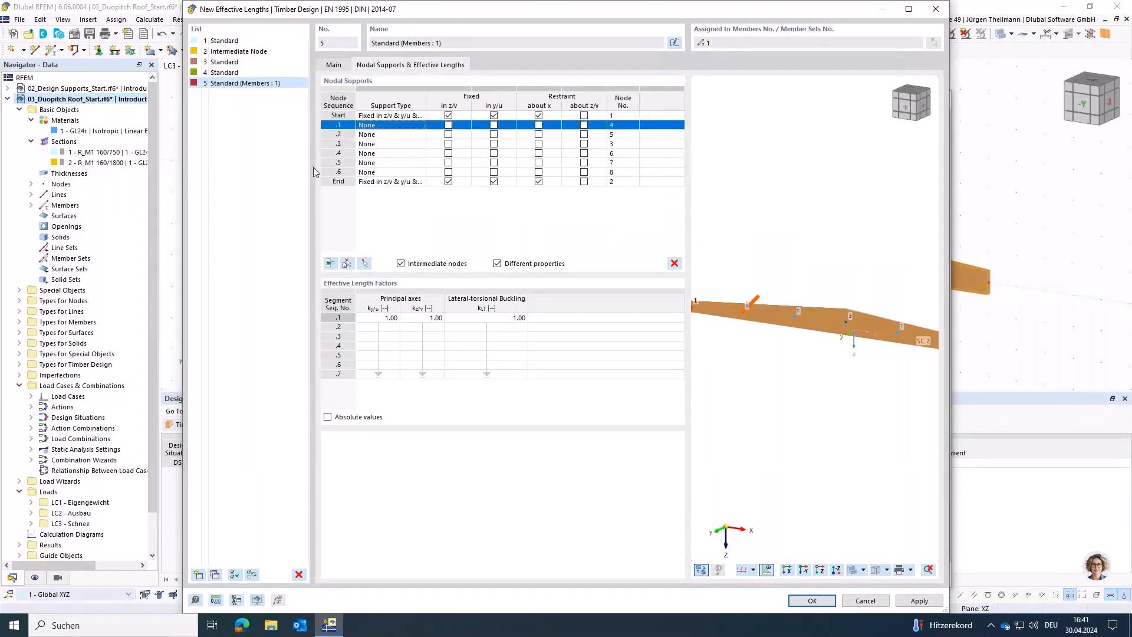
pyautogui.click(337, 135)
pyautogui.click(332, 142)
pyautogui.click(334, 145)
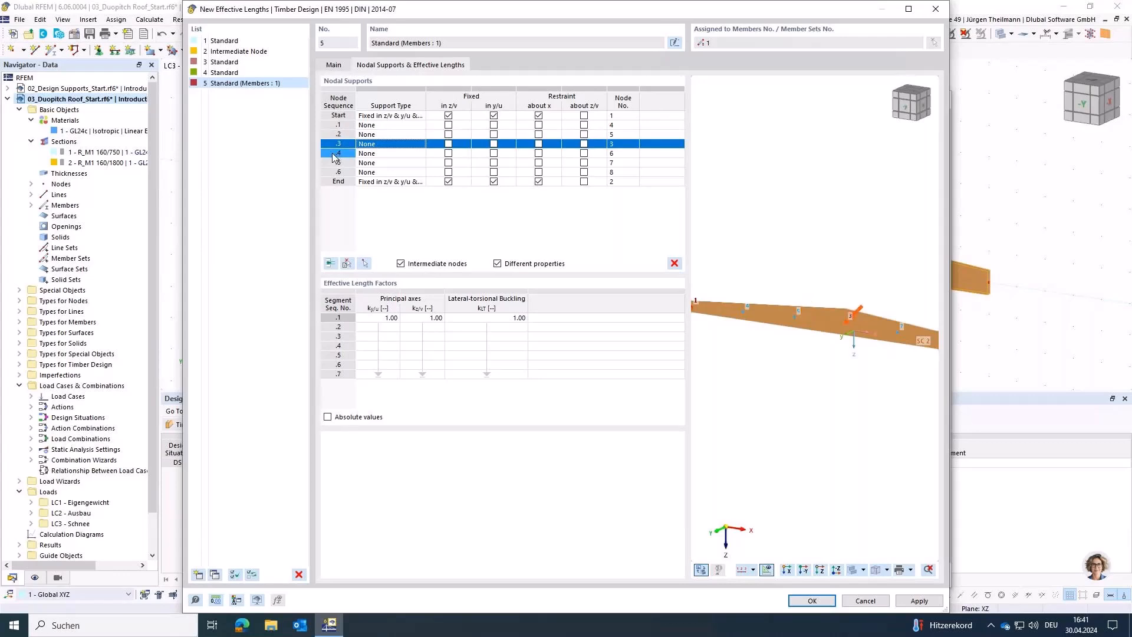
pyautogui.click(334, 155)
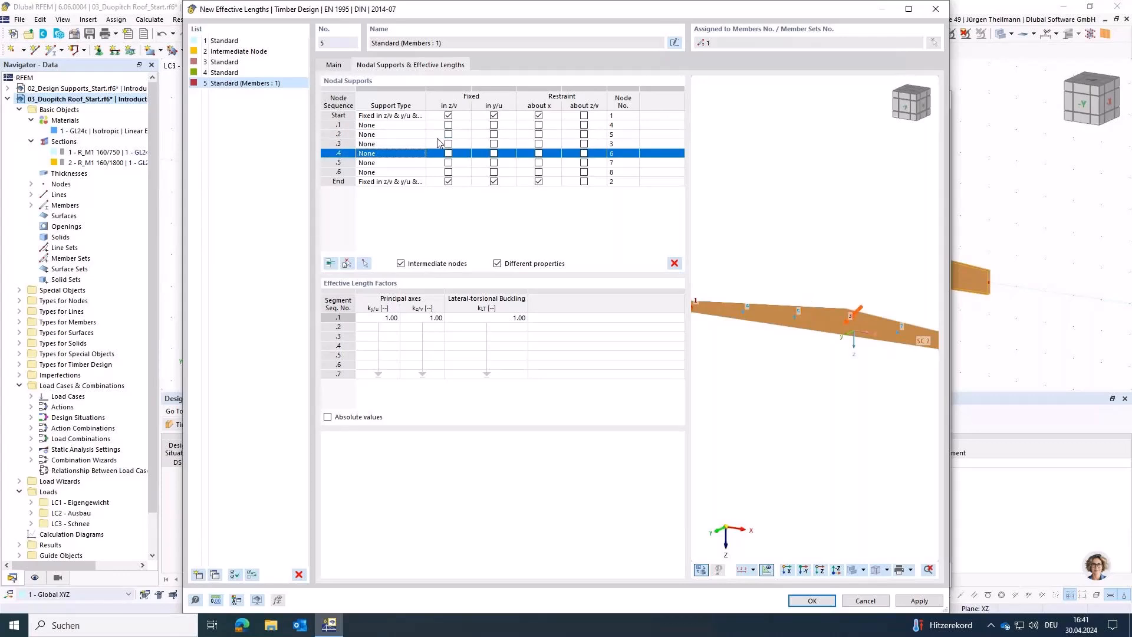
pyautogui.click(510, 126)
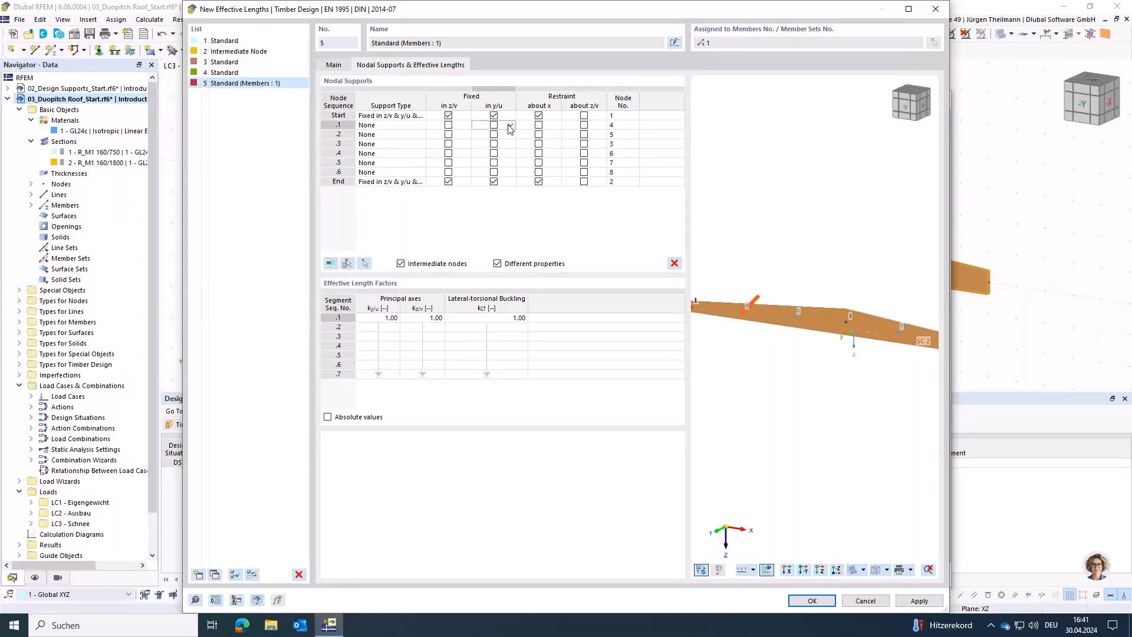
pyautogui.click(495, 126)
pyautogui.click(494, 135)
pyautogui.click(493, 144)
pyautogui.click(494, 153)
pyautogui.click(493, 162)
pyautogui.click(494, 172)
pyautogui.click(494, 171)
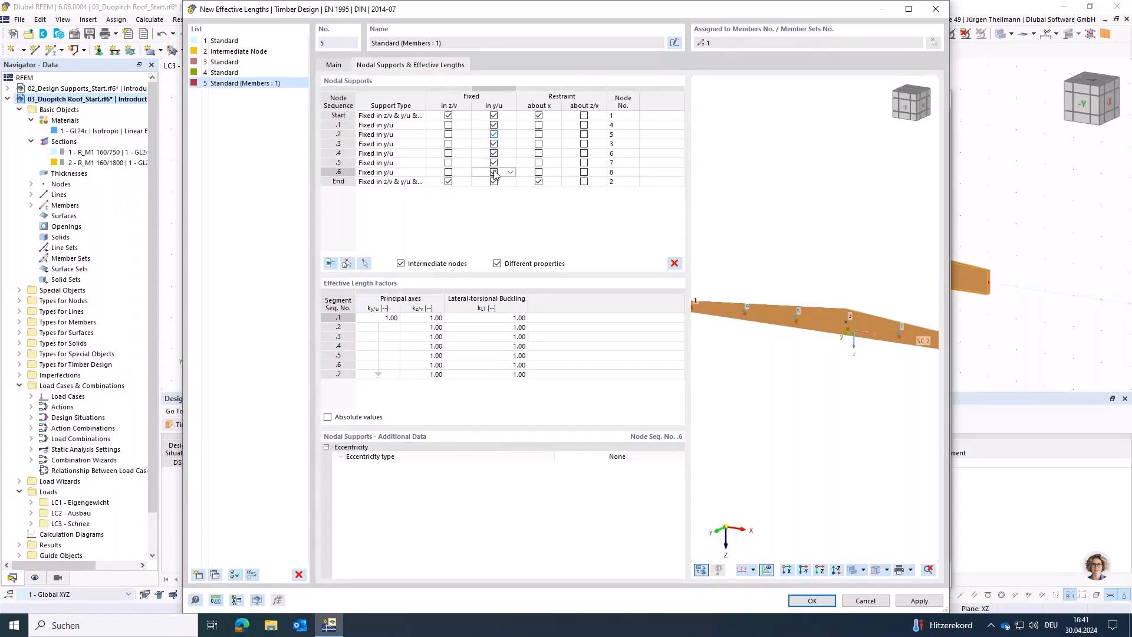
# Step: Try switching the y/u fixity of intermediate nodes .1 to .6 through a multiple cell selection
pyautogui.click(483, 126)
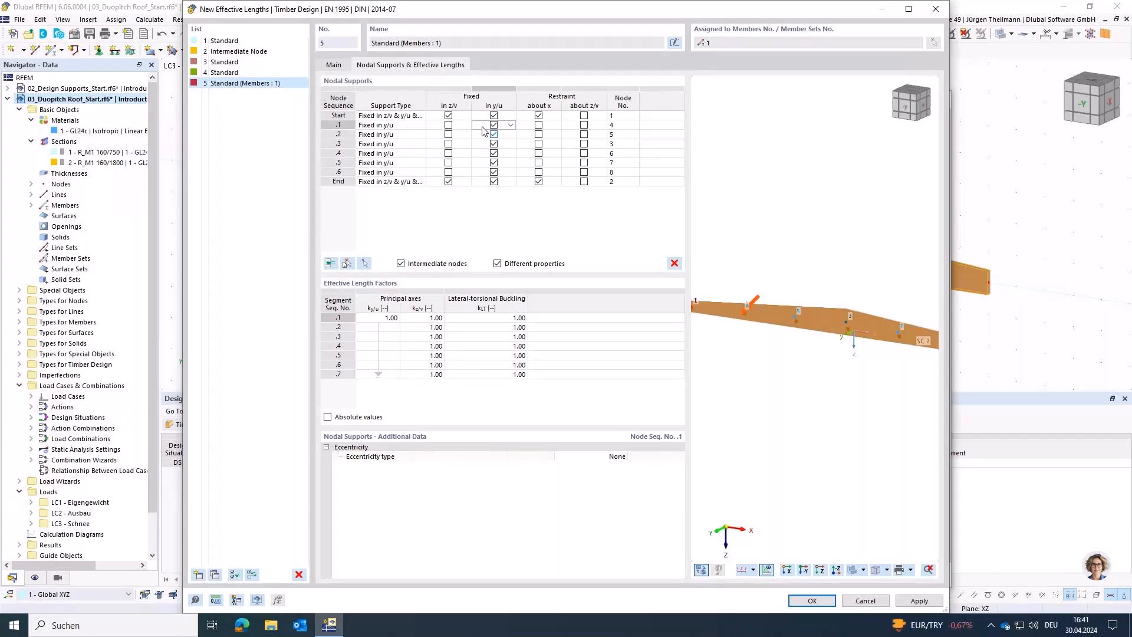
pyautogui.keyDown('shift'); pyautogui.click(480, 172); pyautogui.keyUp('shift')
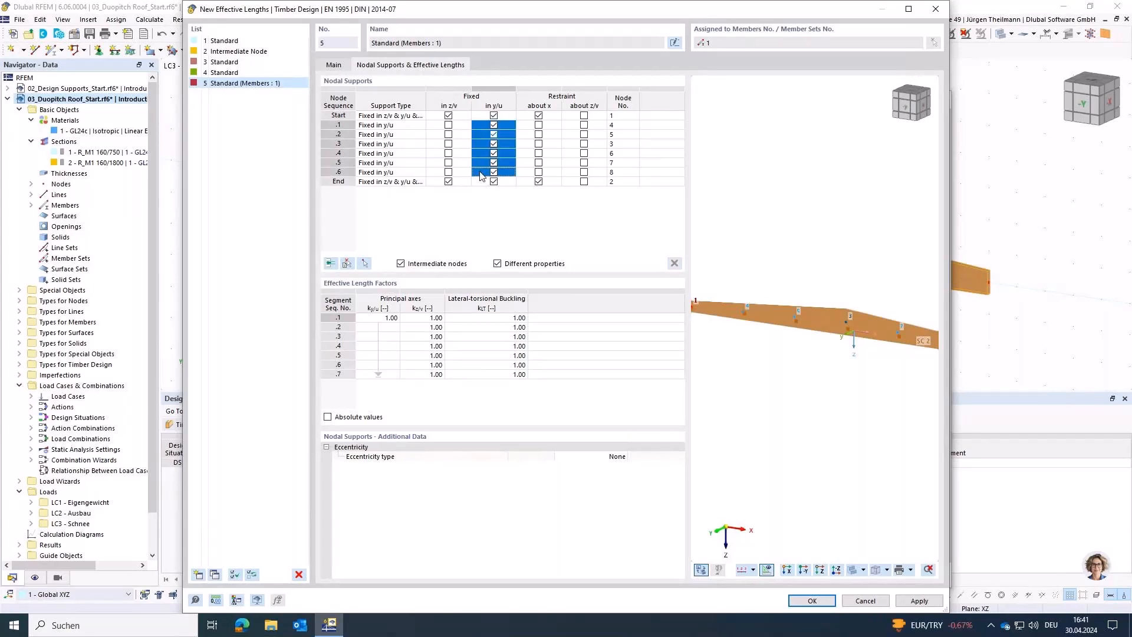
pyautogui.click(494, 125)
pyautogui.click(494, 125)
pyautogui.click(529, 240)
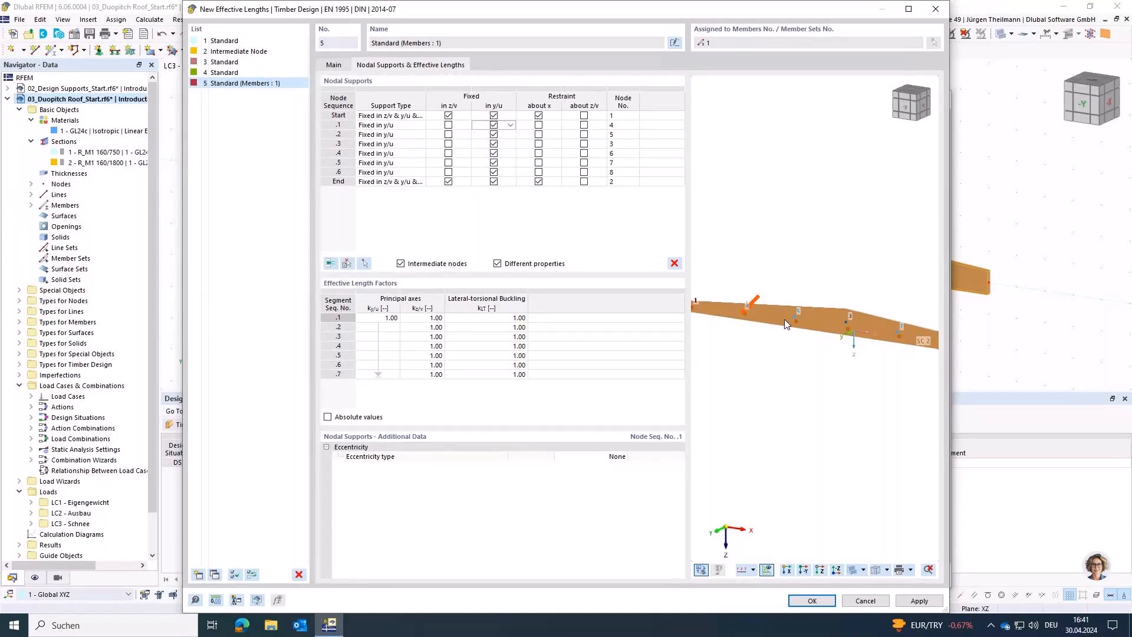
# Step: Review the eccentricity types for intermediate node .1, keep None, and confirm the effective lengths and the member settings
pyautogui.scroll(-1, 784, 319)
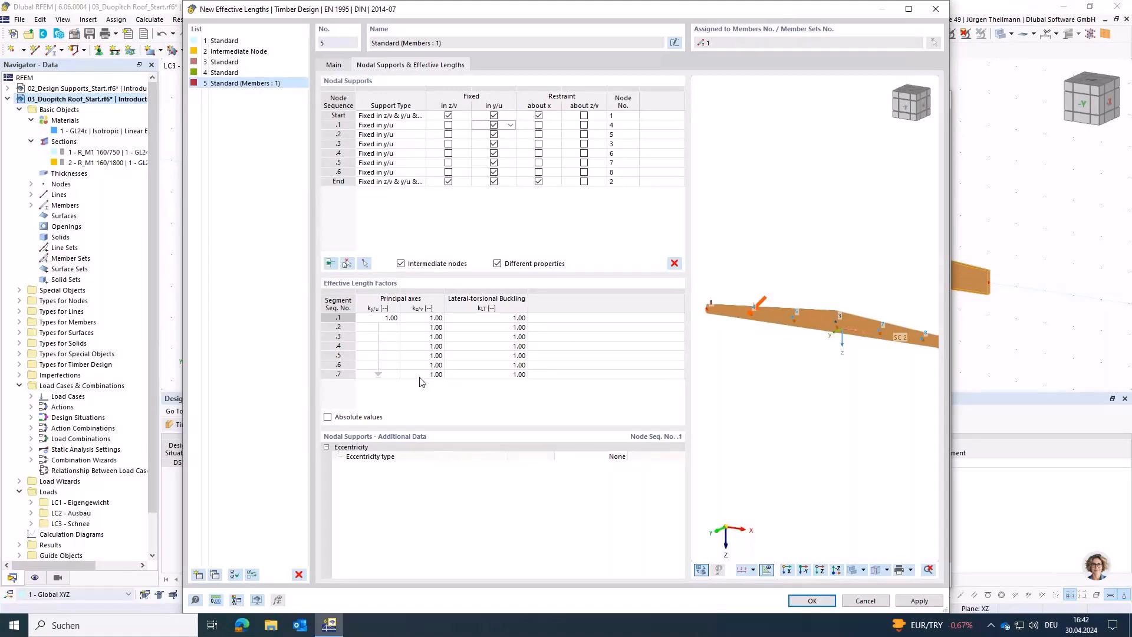
pyautogui.click(613, 458)
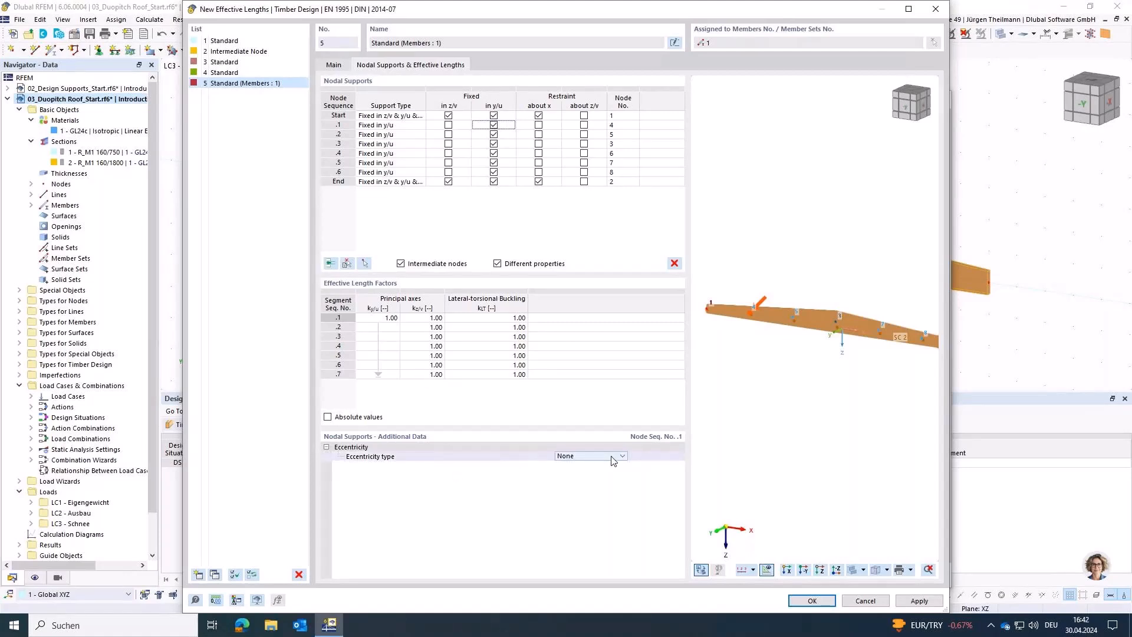
pyautogui.click(613, 459)
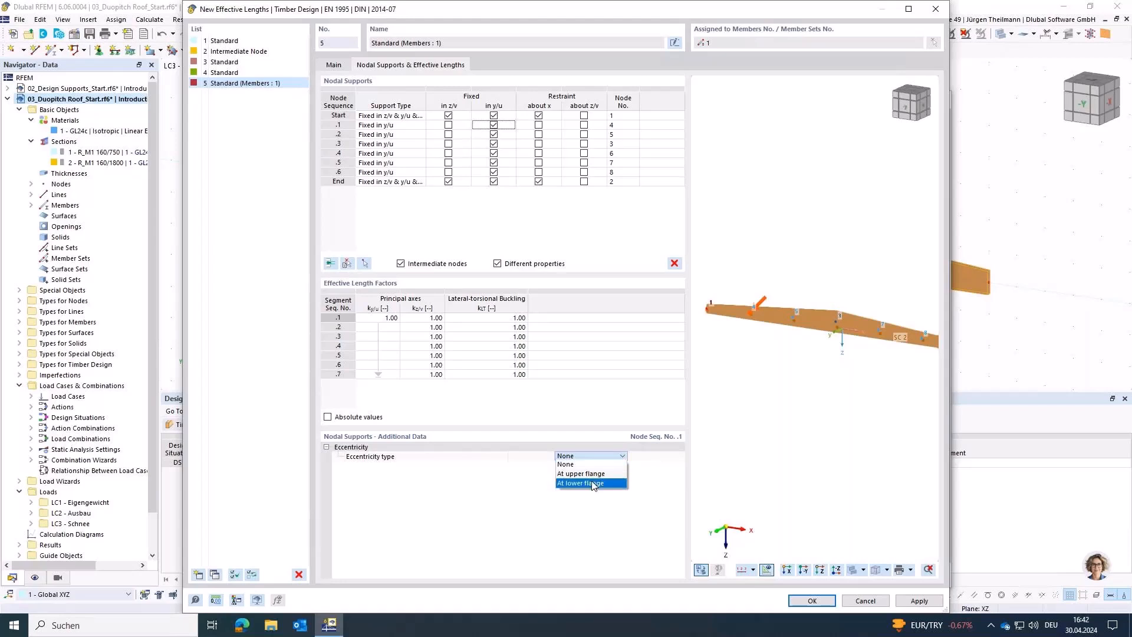
pyautogui.click(566, 464)
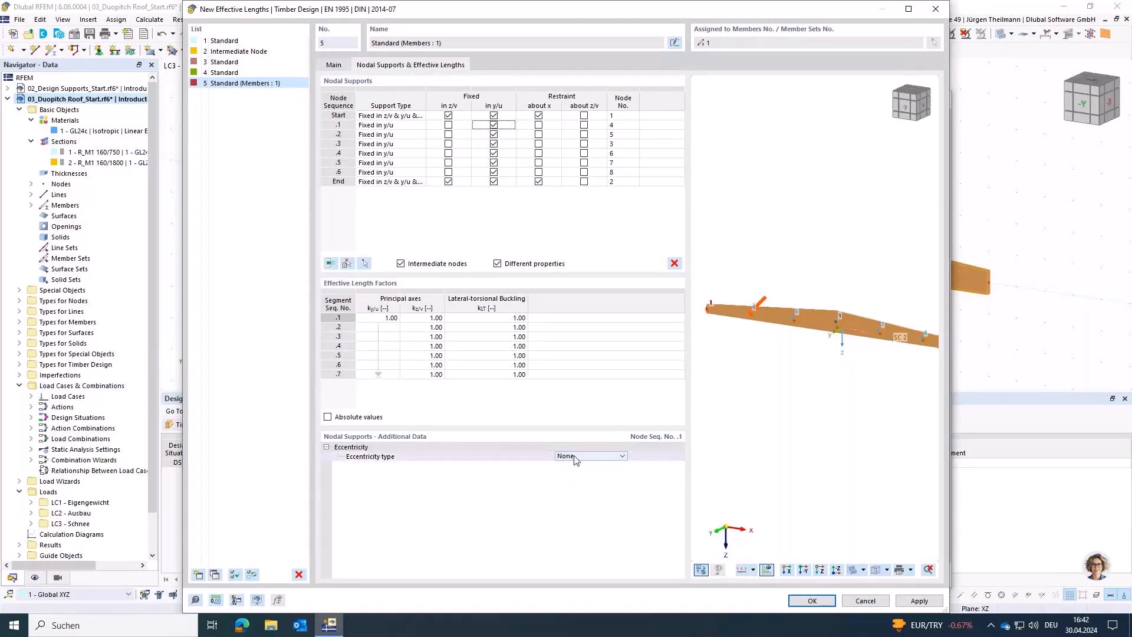
pyautogui.click(813, 601)
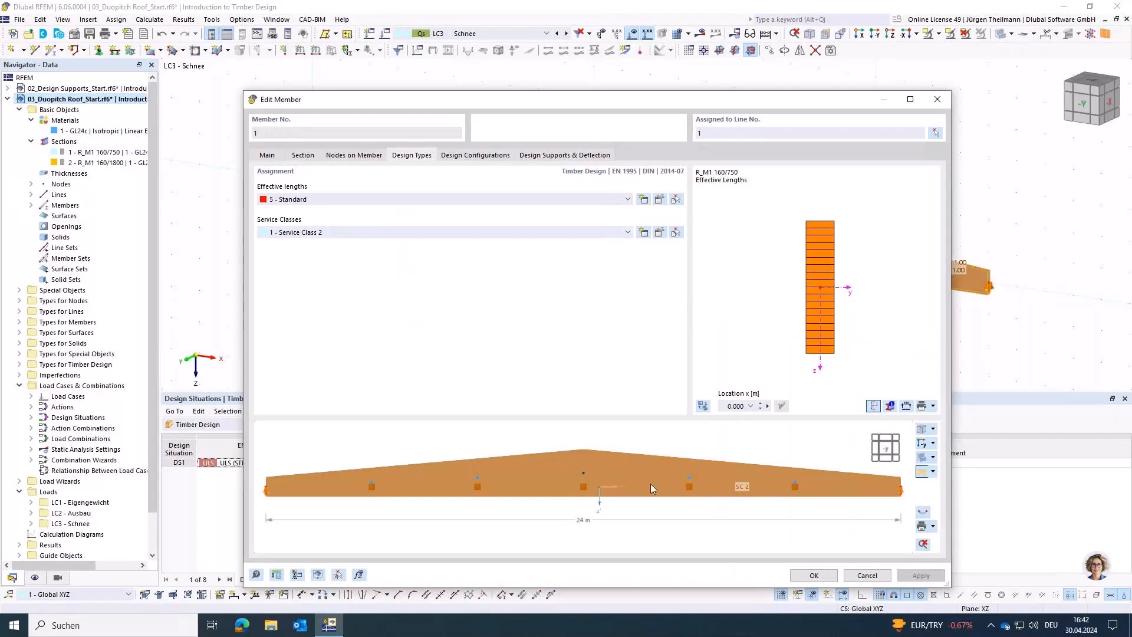
pyautogui.click(815, 576)
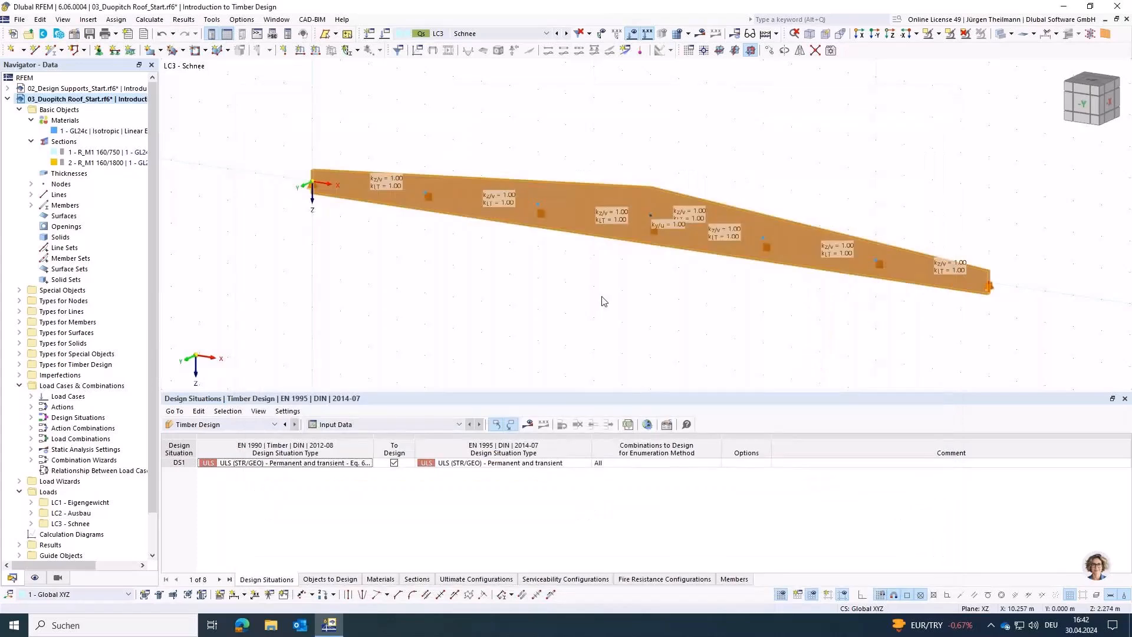
# Step: Try to calculate the timber design results of the beam and abort the calculation at the plausibility check
pyautogui.moveTo(617, 309); pyautogui.dragTo(566, 283, button='middle')
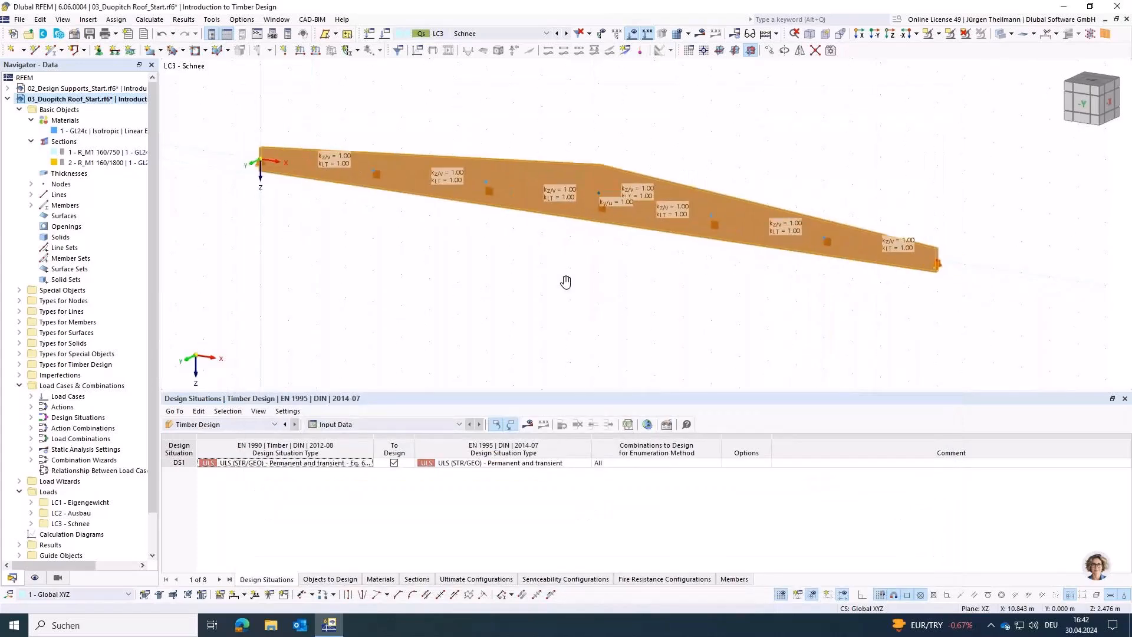
pyautogui.click(528, 425)
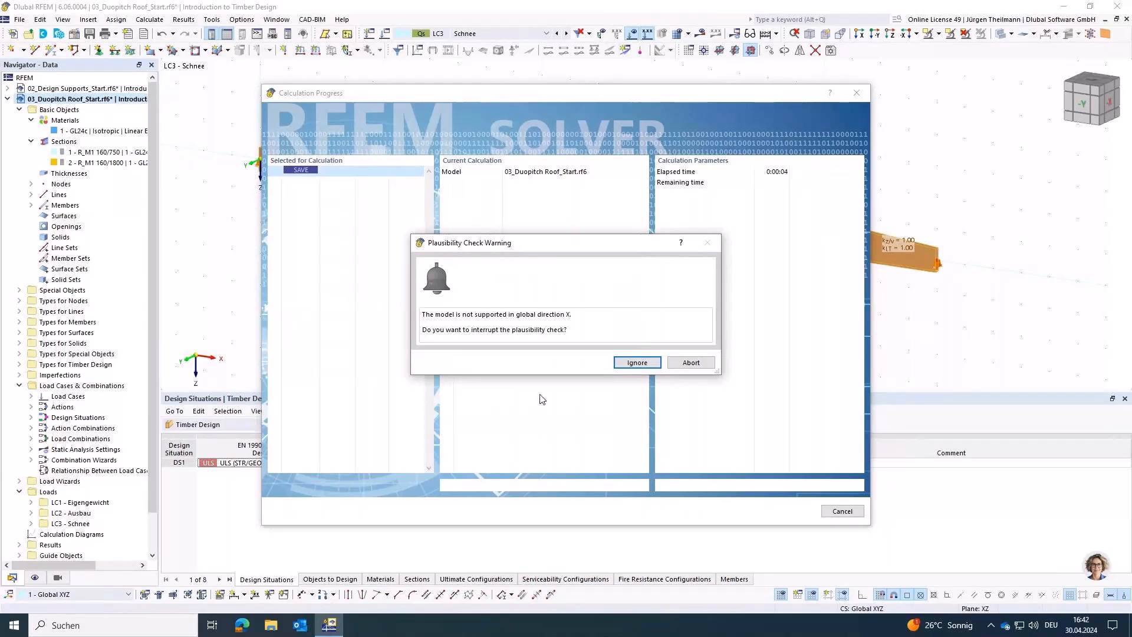
pyautogui.click(689, 362)
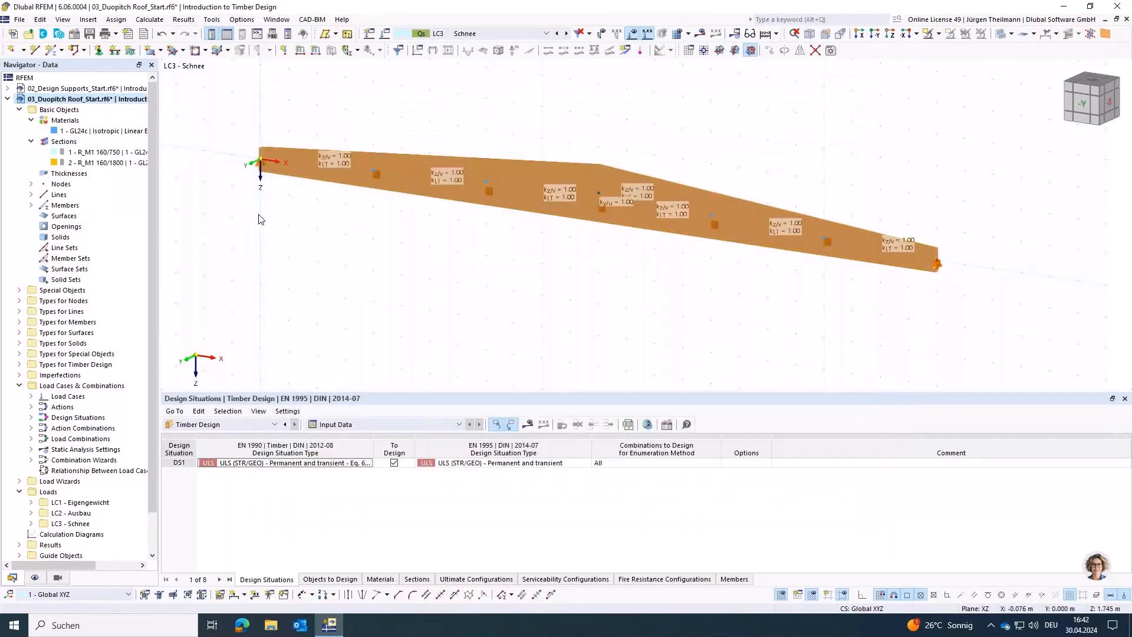
pyautogui.moveTo(235, 166); pyautogui.dragTo(237, 186, button='middle')
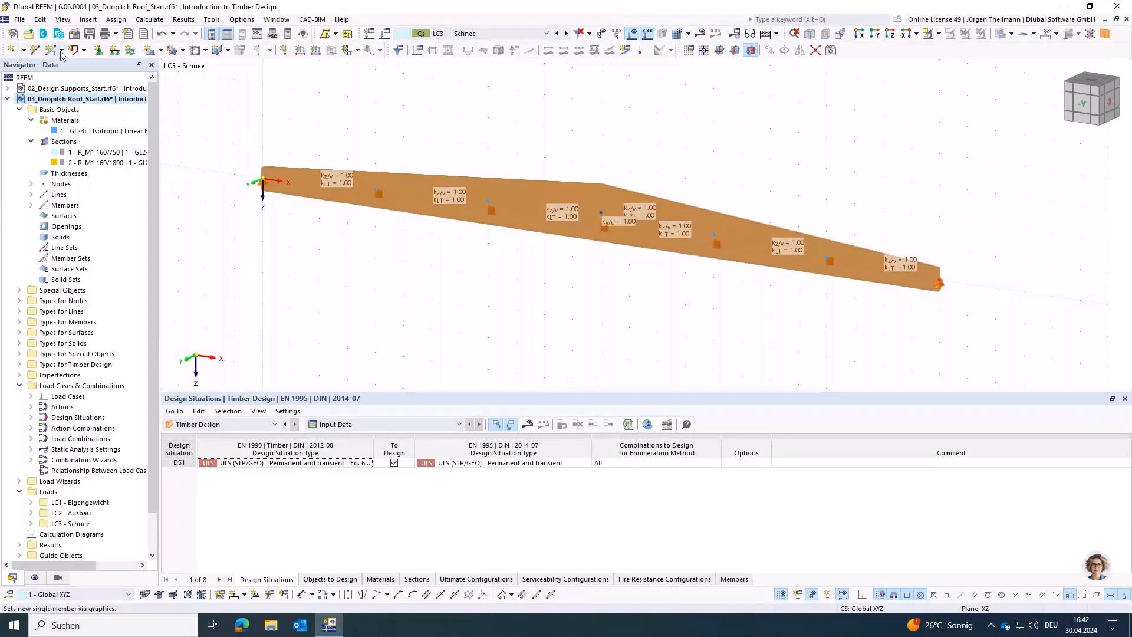
# Step: Assign nodal support type 1 to node 1 at the start of the beam
pyautogui.click(99, 51)
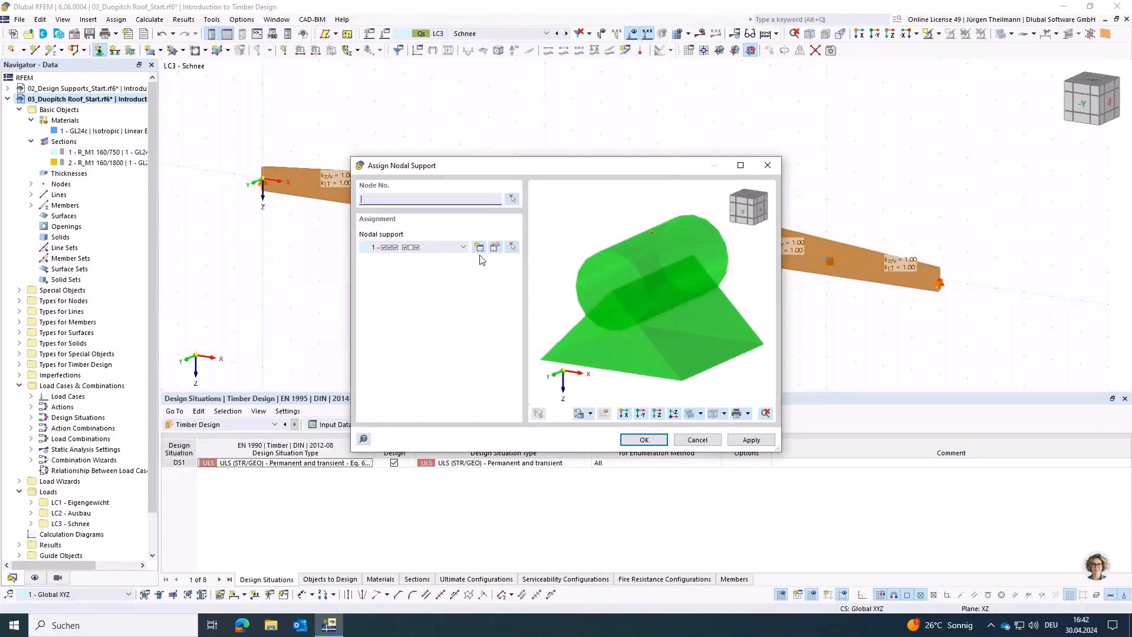
pyautogui.click(512, 200)
pyautogui.moveTo(217, 233); pyautogui.dragTo(324, 147)
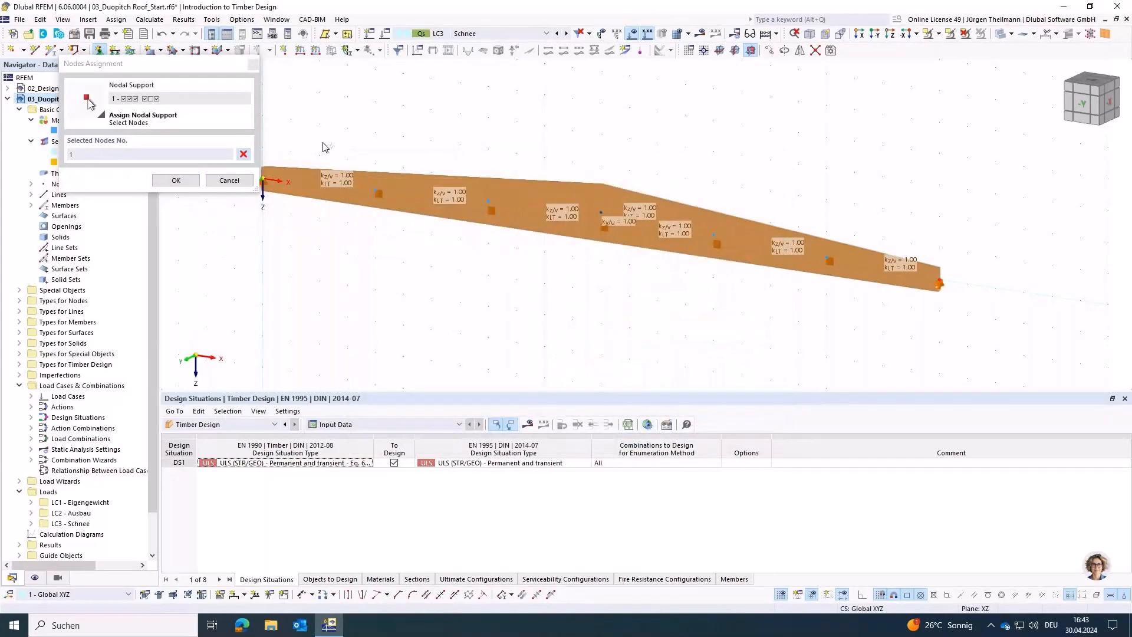
pyautogui.click(176, 180)
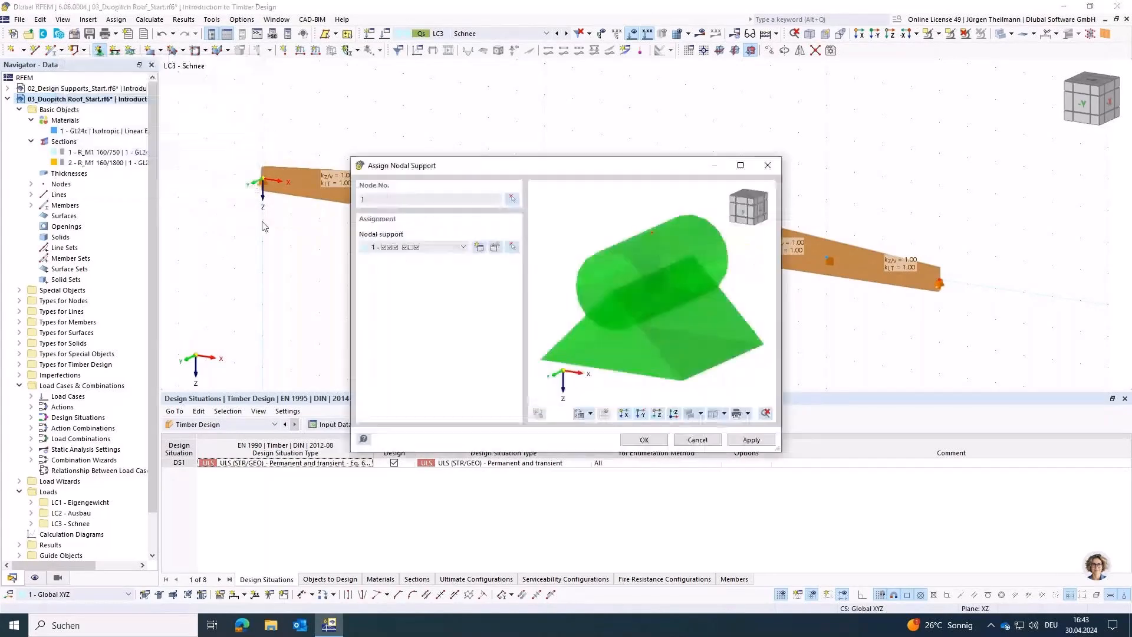
pyautogui.click(751, 440)
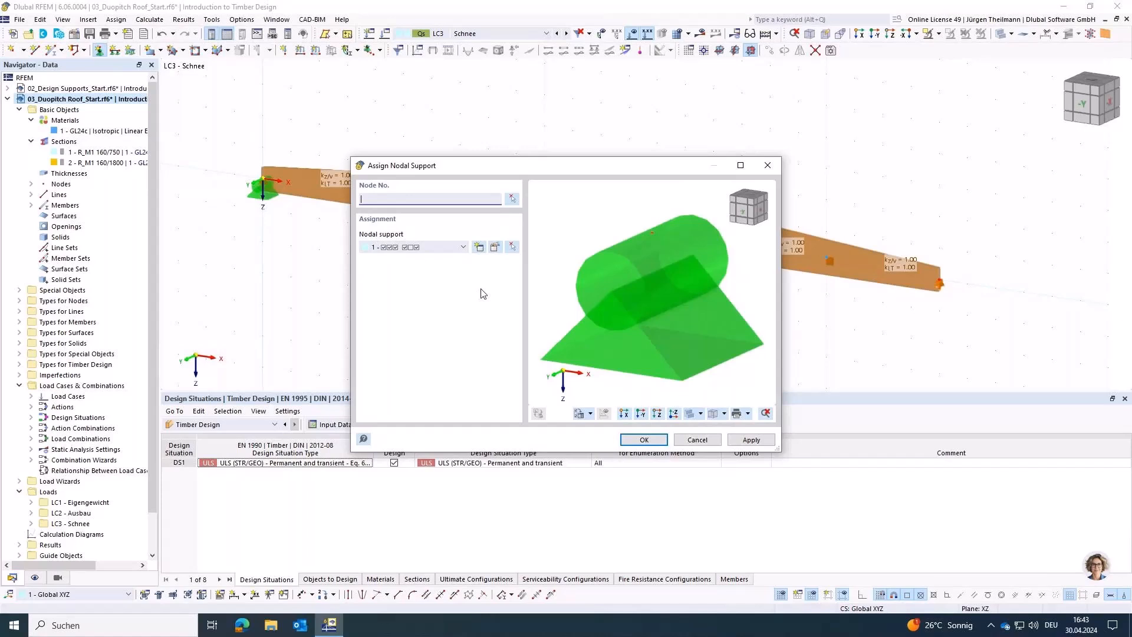
# Step: Assign nodal support type 4 to node 2 at the far end of the beam
pyautogui.click(463, 248)
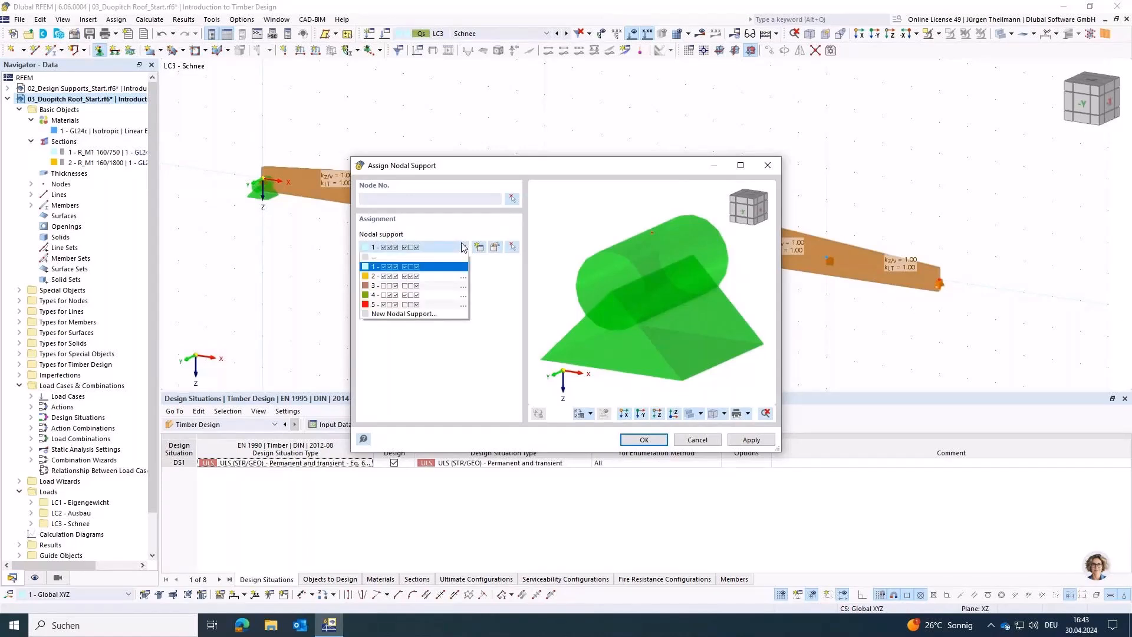
pyautogui.click(441, 295)
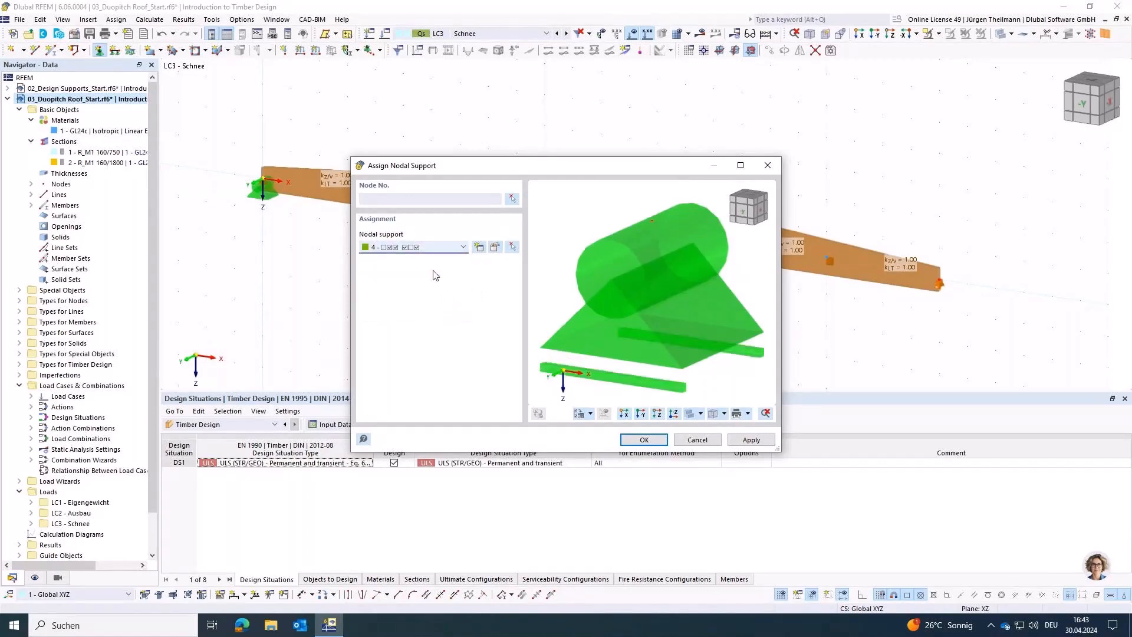
pyautogui.click(513, 199)
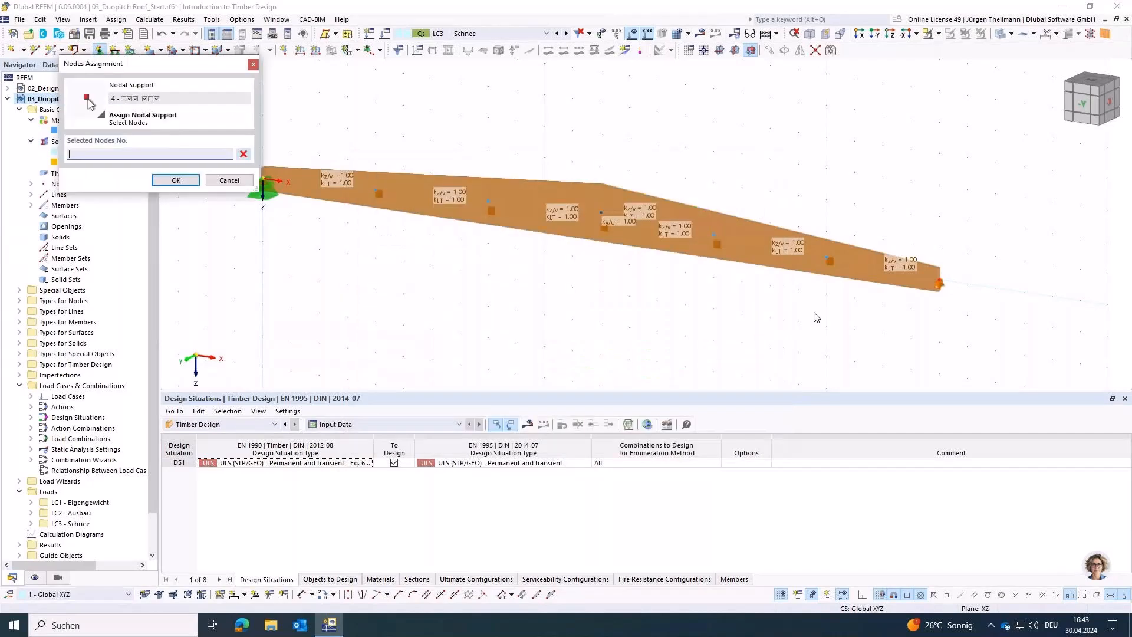
pyautogui.click(940, 284)
pyautogui.click(176, 179)
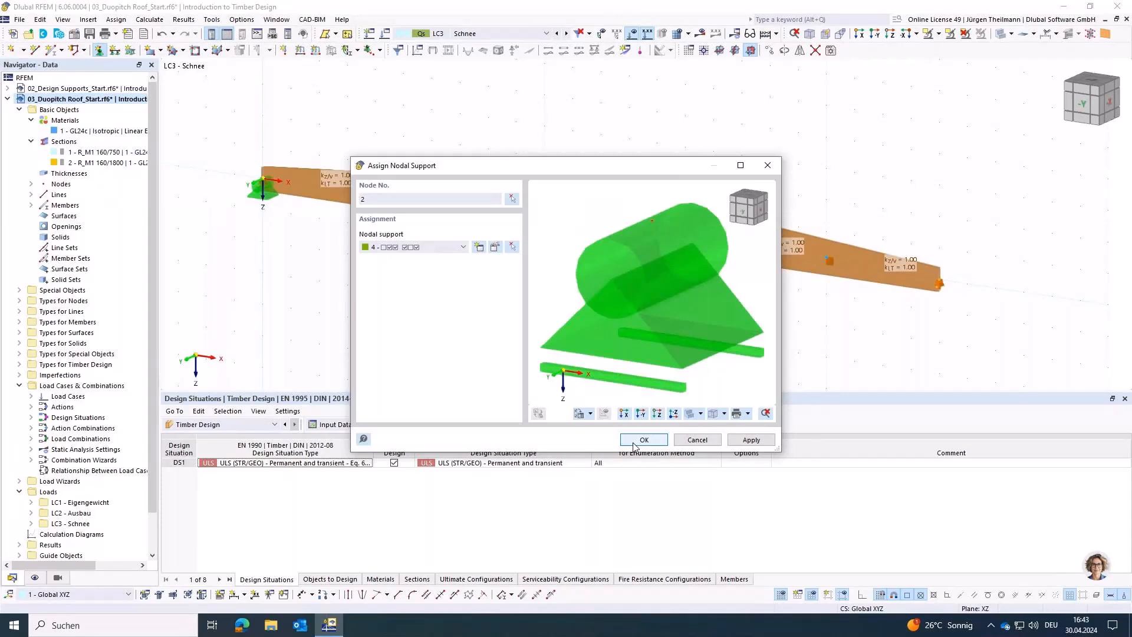
pyautogui.click(643, 440)
# Step: Try to calculate the model, abort at the plausibility check, and examine nodes 3 and 6 in the structure's node table
pyautogui.press('F5')
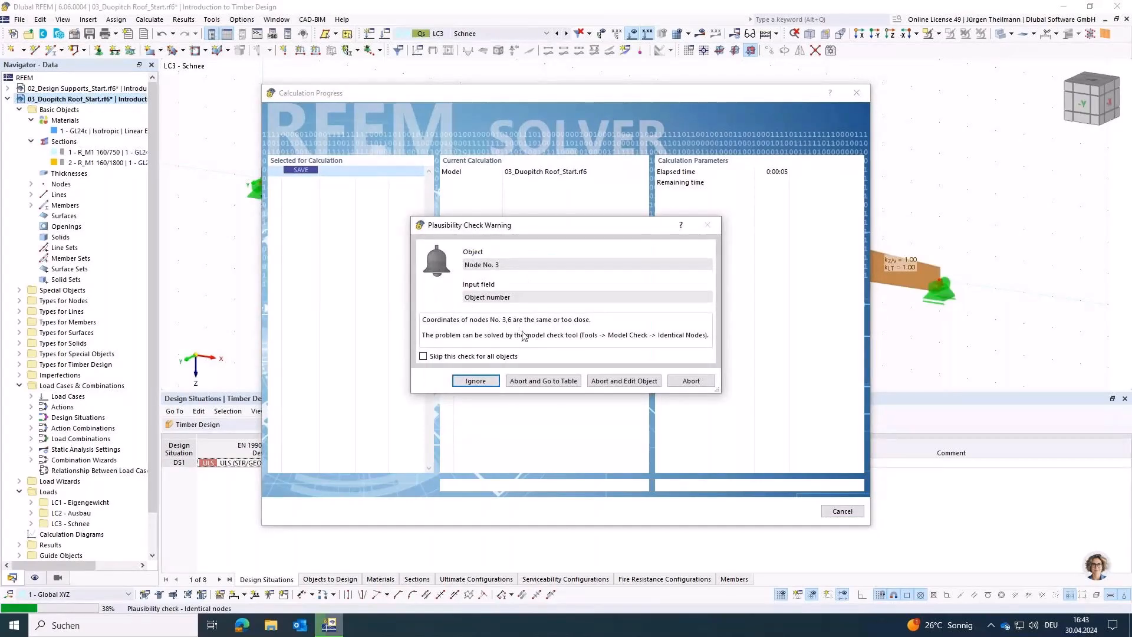
pyautogui.click(705, 384)
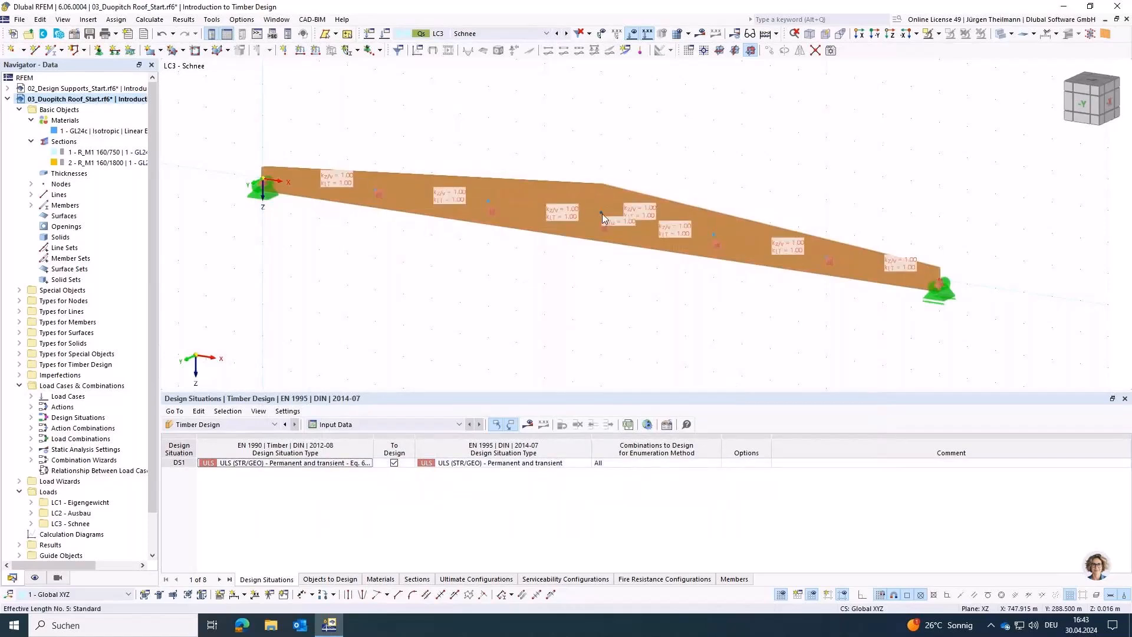
pyautogui.click(252, 425)
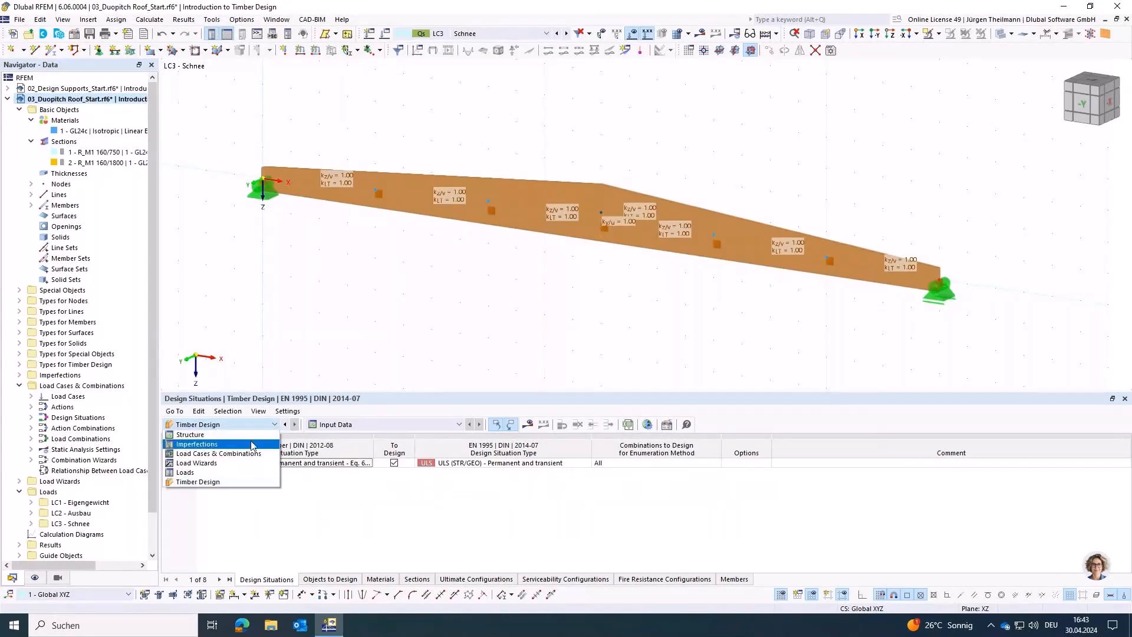
pyautogui.click(254, 436)
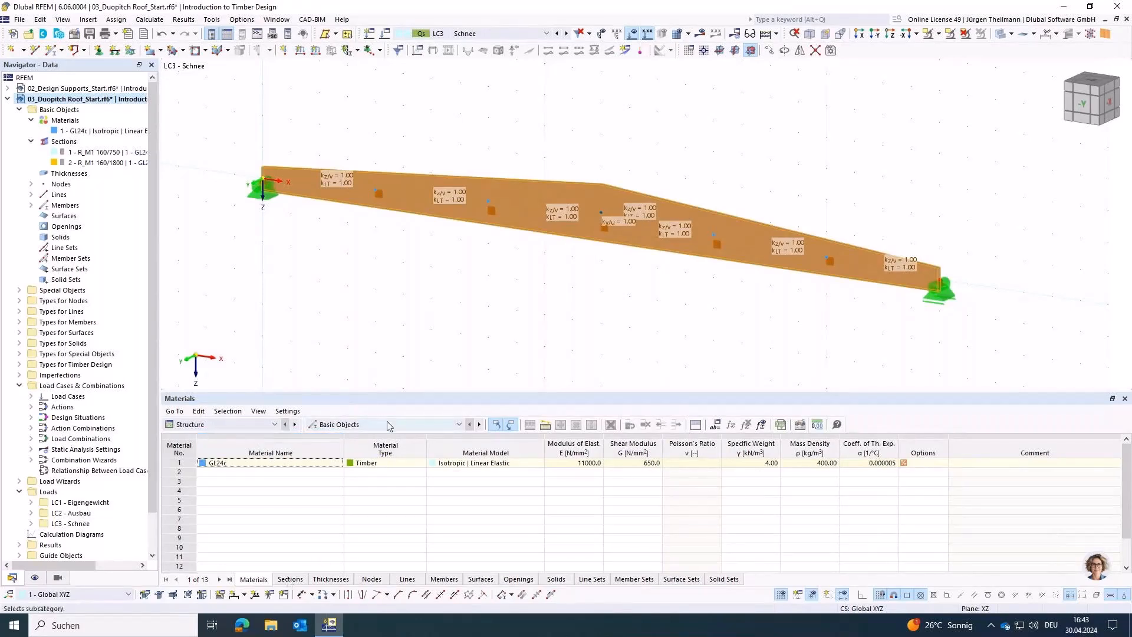
pyautogui.click(372, 579)
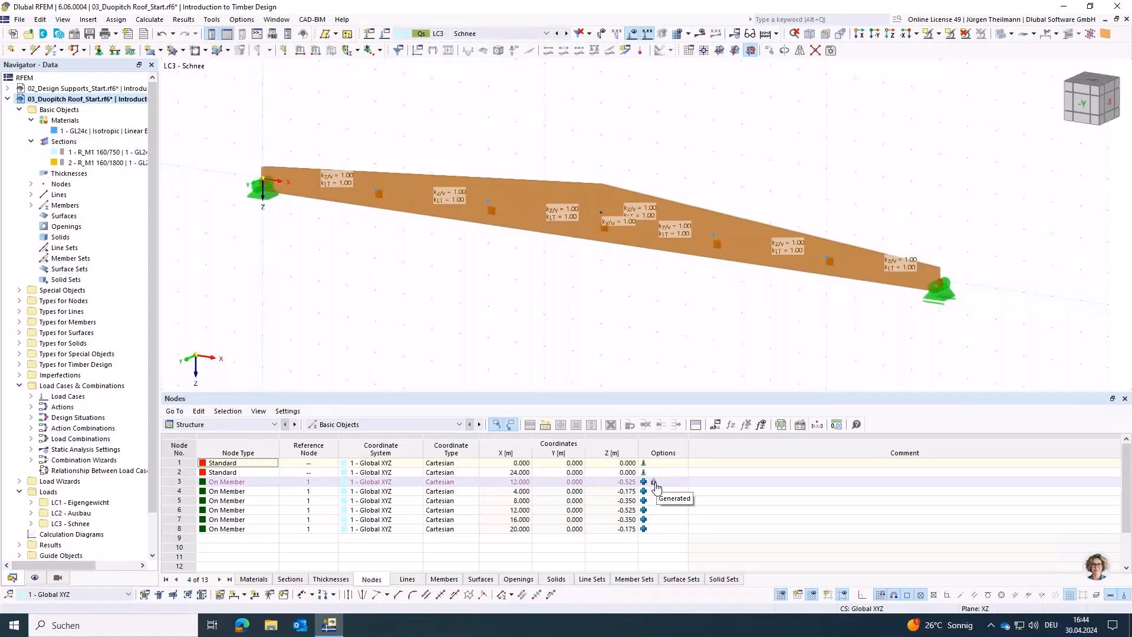
pyautogui.click(191, 482)
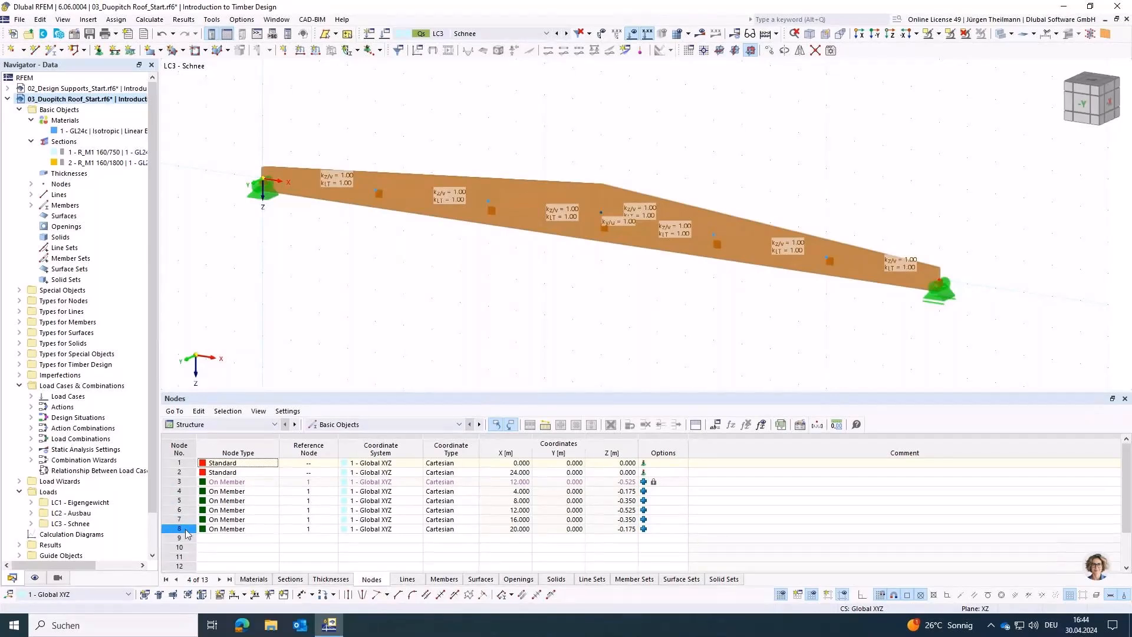
pyautogui.click(173, 511)
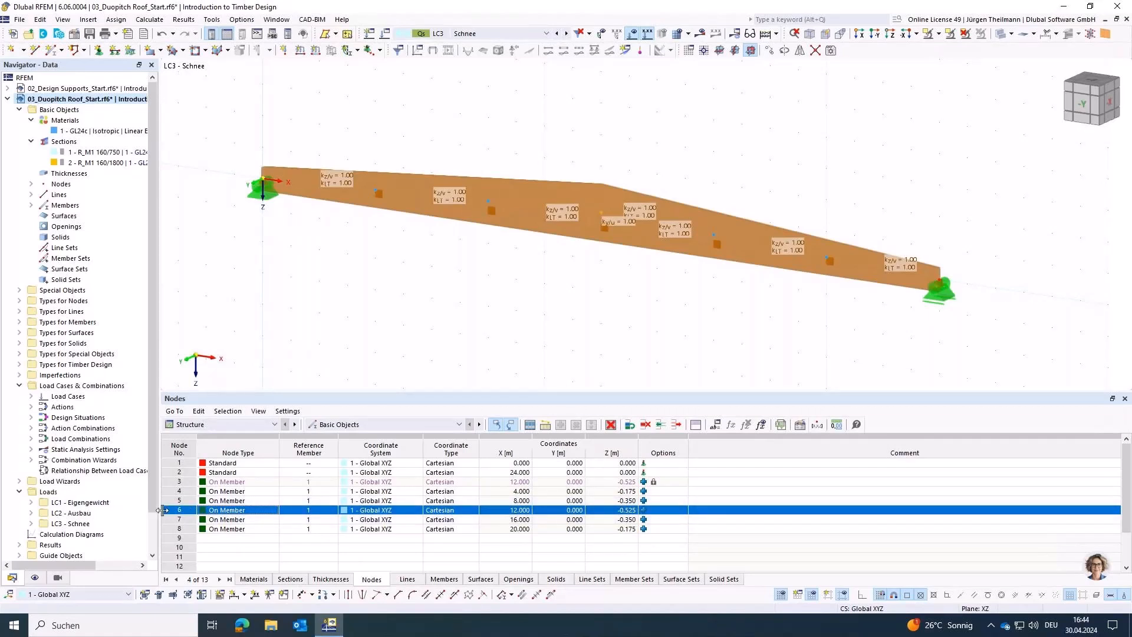
# Step: Run the model check for identical nodes and unite nodes 3 and 6, including their supports, deleting unused nodes
pyautogui.click(210, 19)
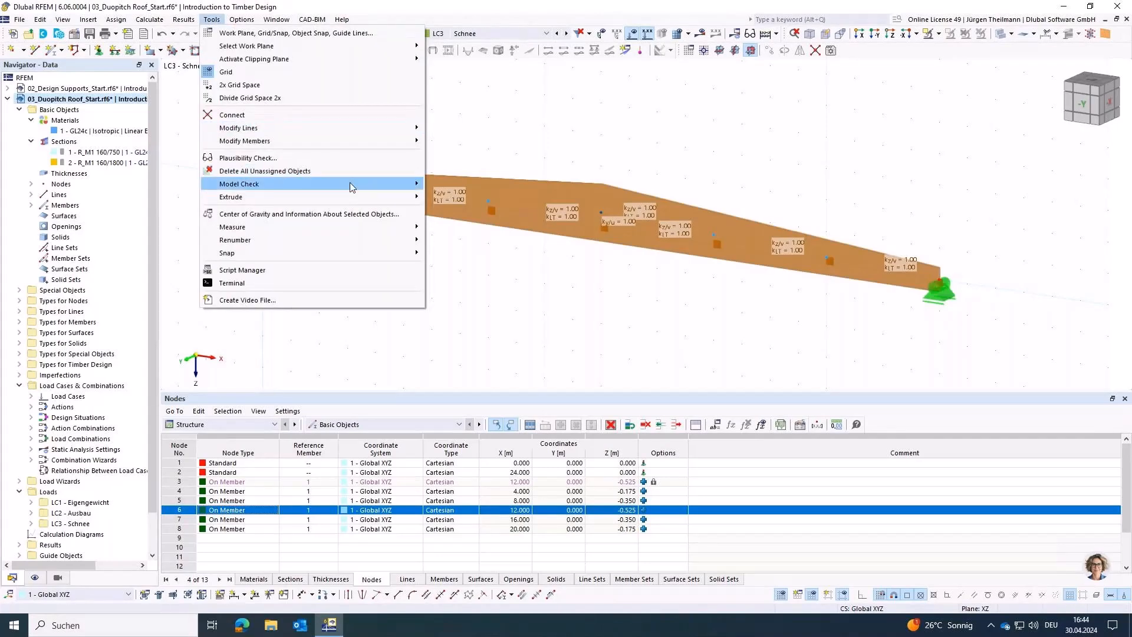
pyautogui.moveTo(349, 184)
pyautogui.click(472, 185)
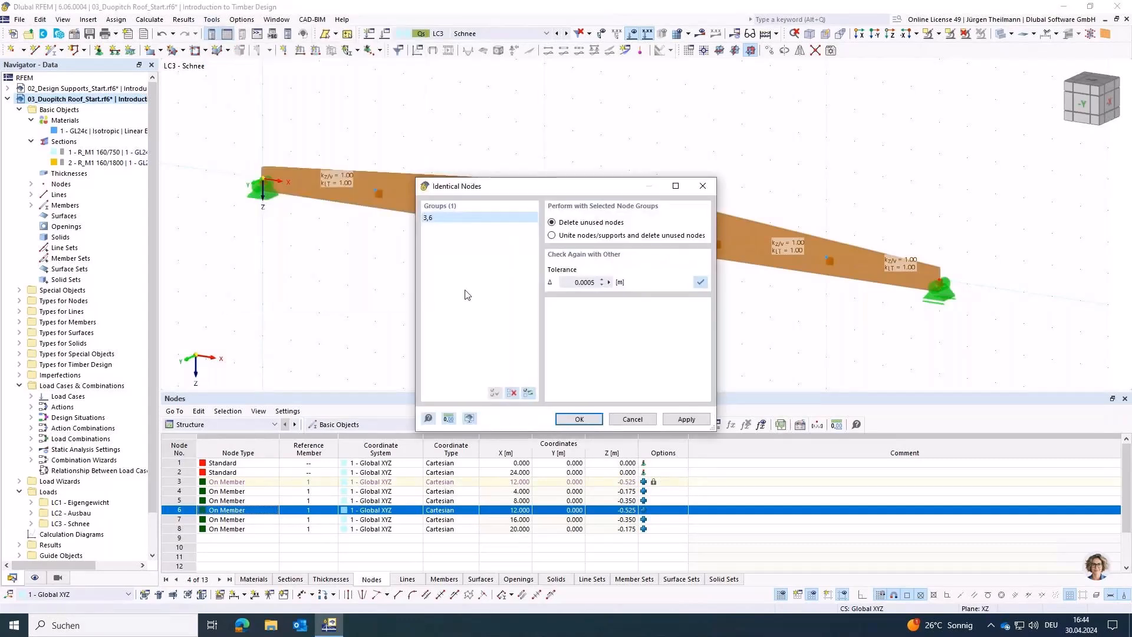
pyautogui.click(552, 236)
pyautogui.click(578, 419)
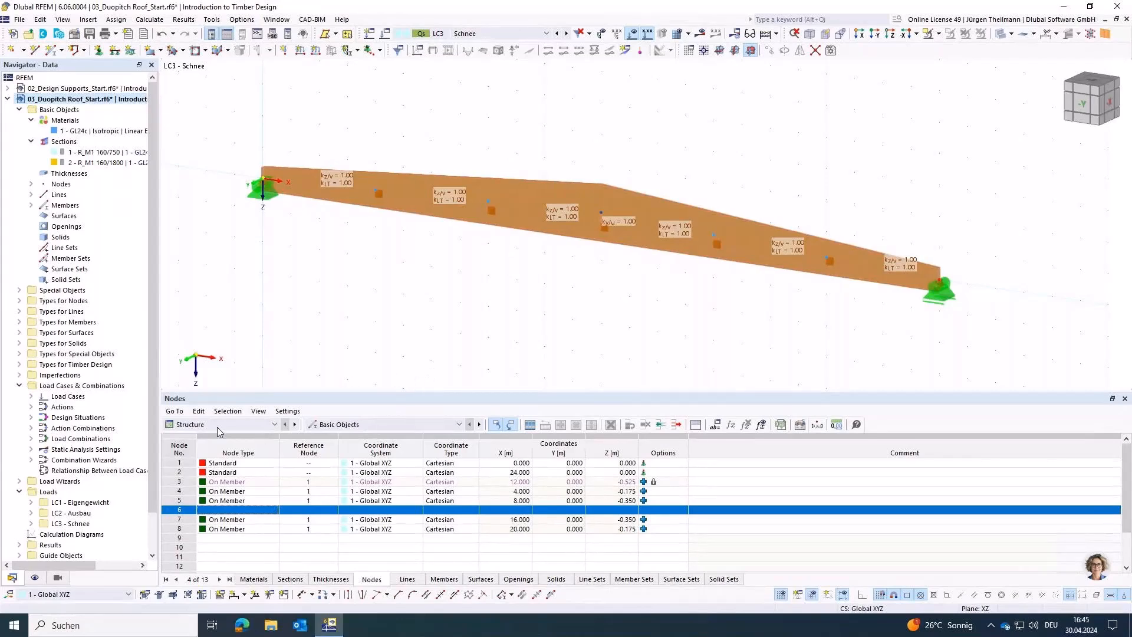
# Step: Start the timber design calculation of the beam and cancel it
pyautogui.click(264, 426)
pyautogui.click(210, 486)
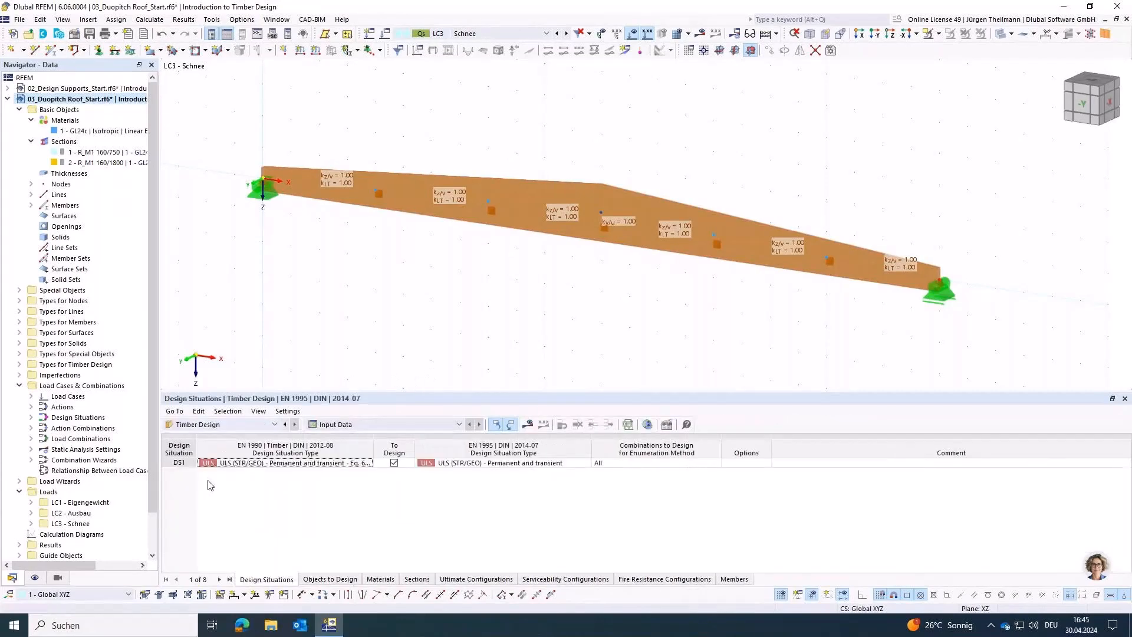
pyautogui.click(529, 425)
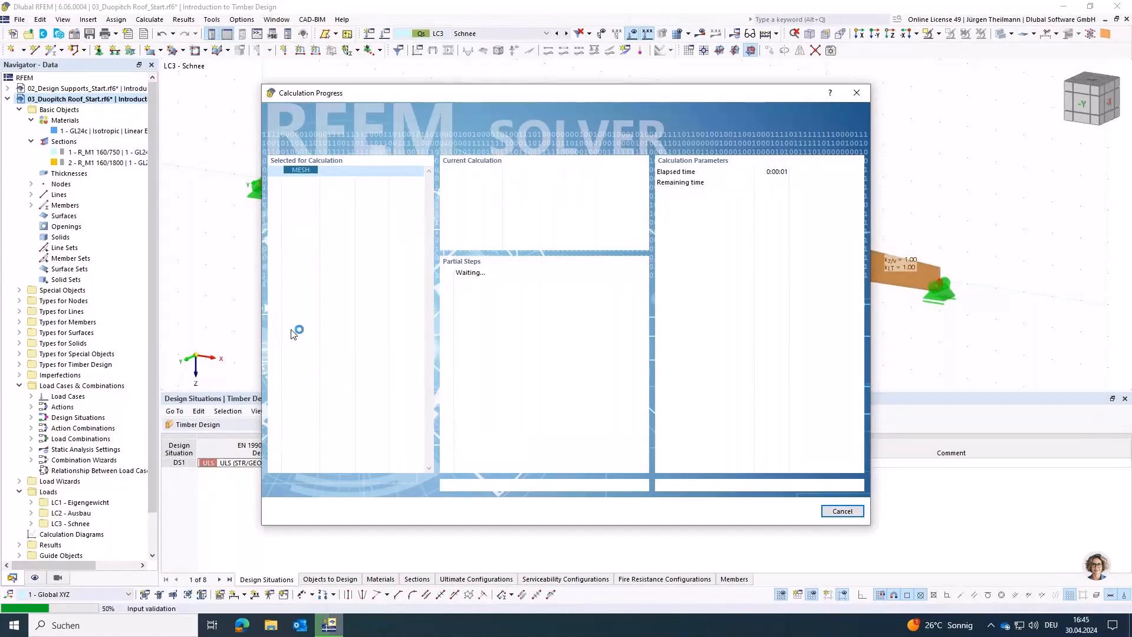
pyautogui.click(842, 511)
pyautogui.click(556, 363)
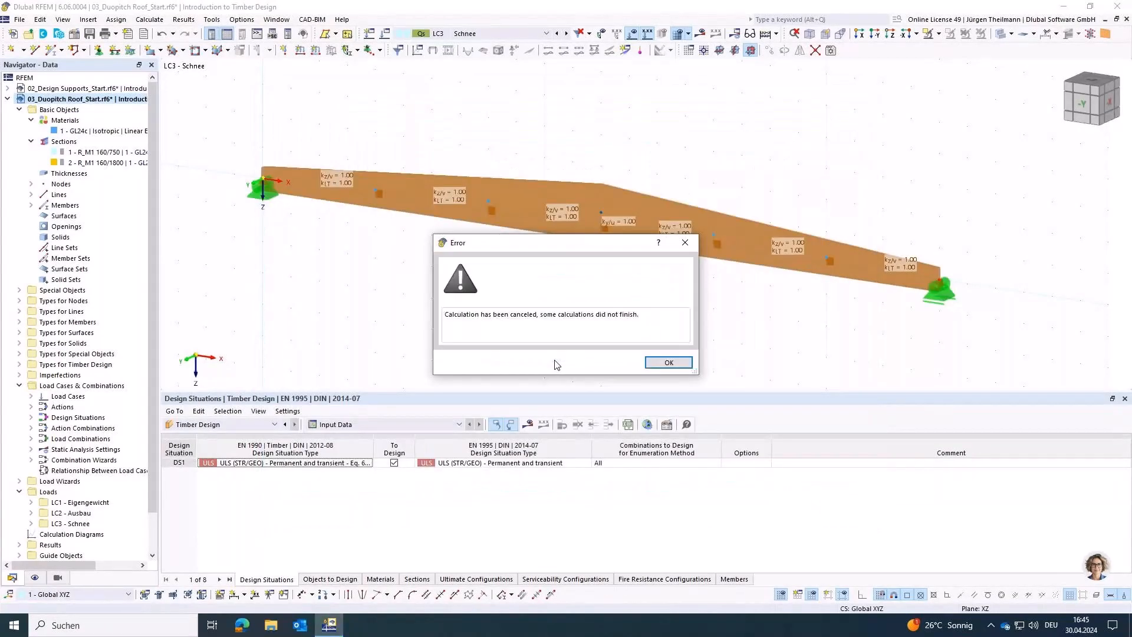
pyautogui.click(684, 363)
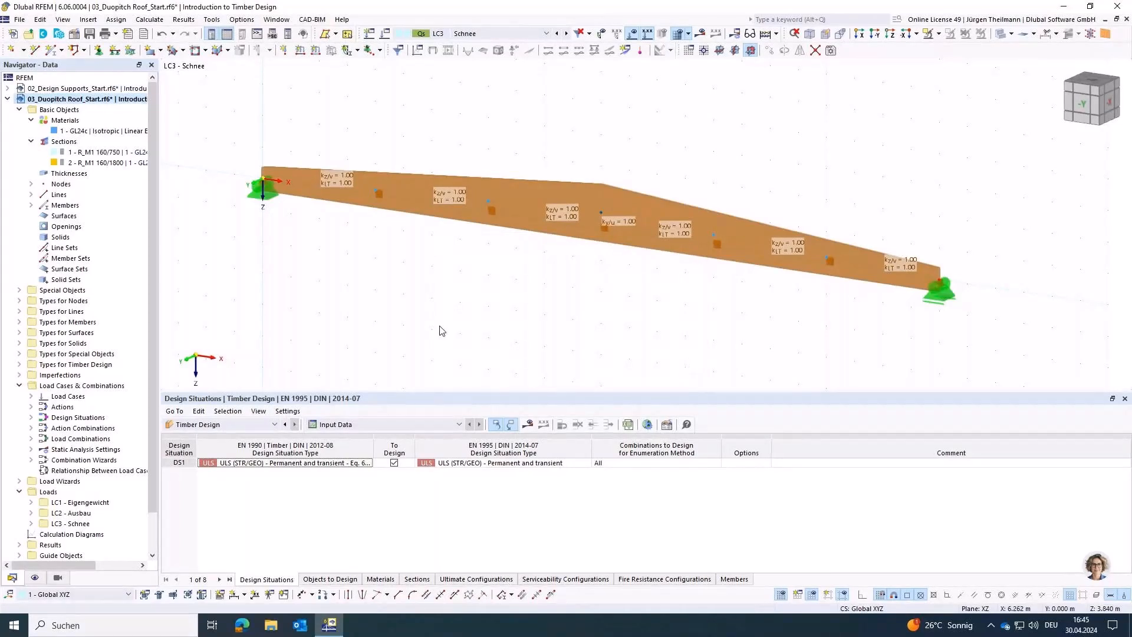
# Step: Create a new uniform member load on member 1 and place it in load case LC1 - Eigengewicht
pyautogui.moveTo(483, 288); pyautogui.dragTo(445, 332, button='middle')
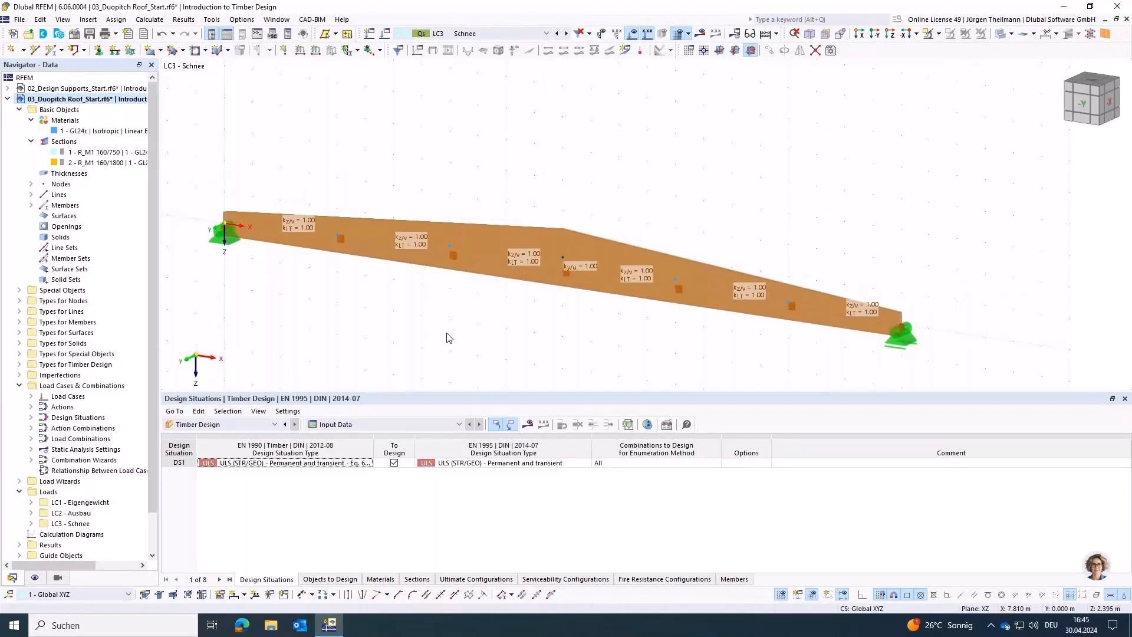
pyautogui.click(316, 52)
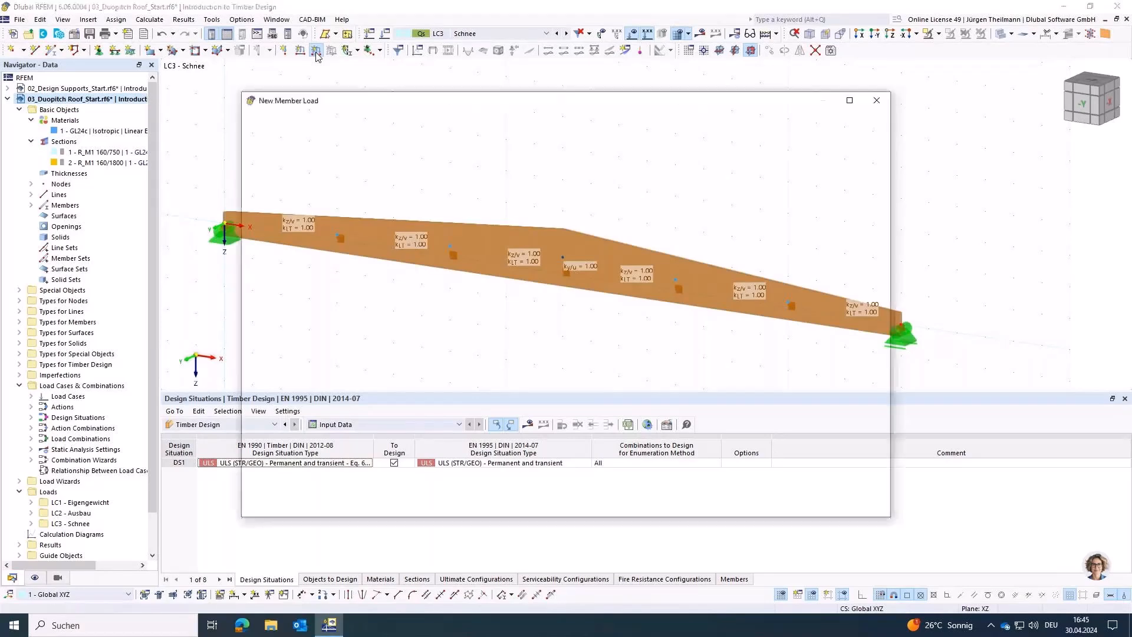
pyautogui.click(876, 135)
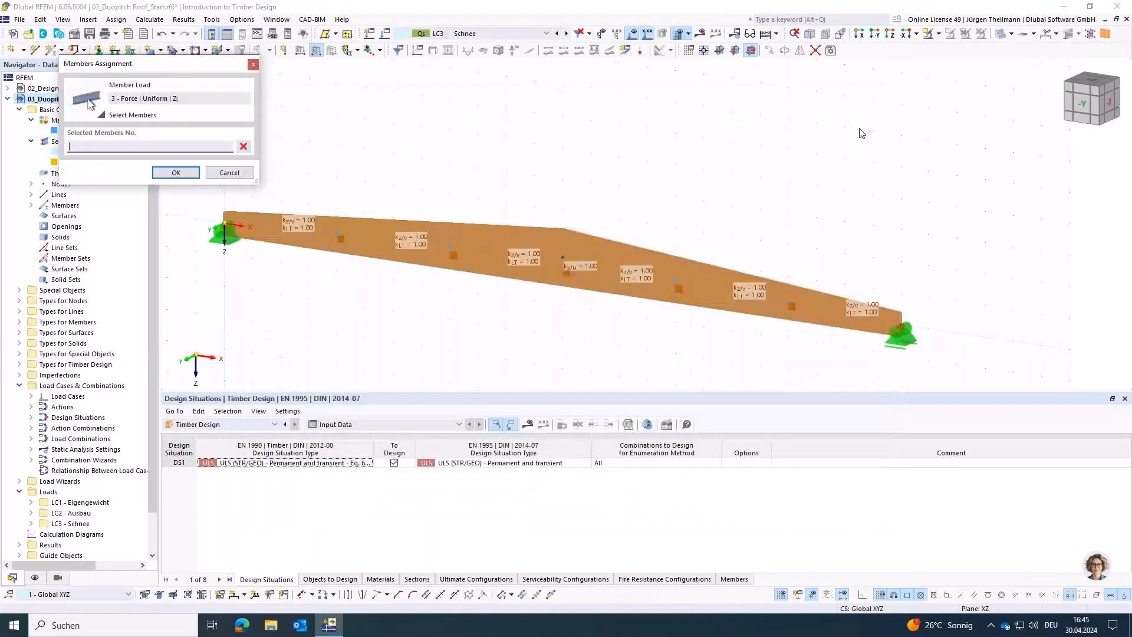
pyautogui.click(472, 273)
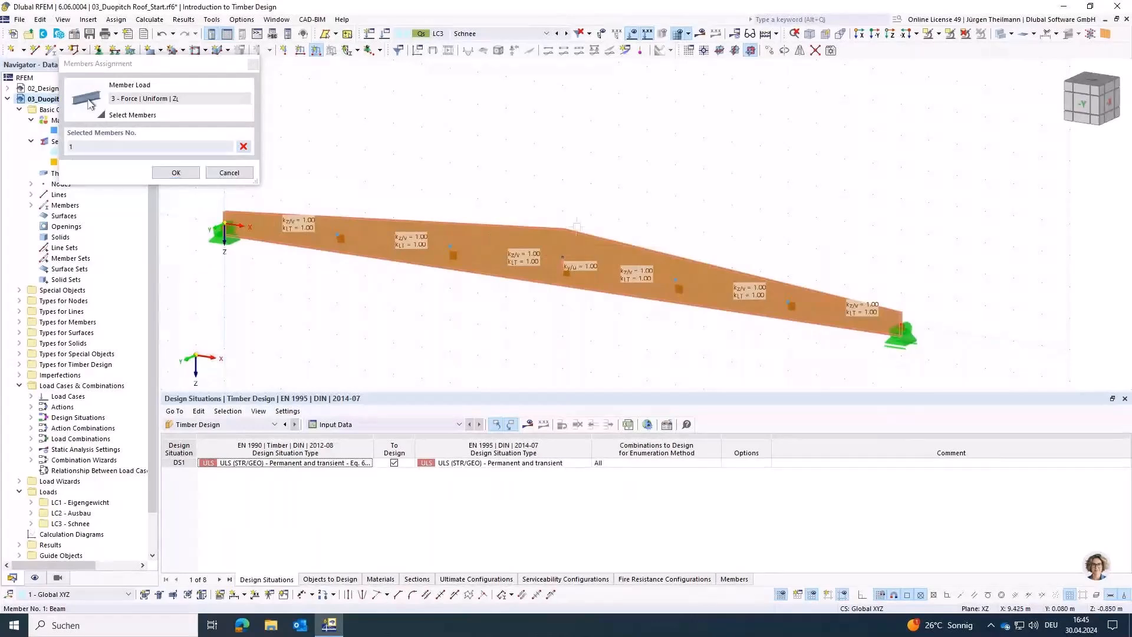
pyautogui.click(175, 172)
pyautogui.click(617, 135)
pyautogui.click(550, 145)
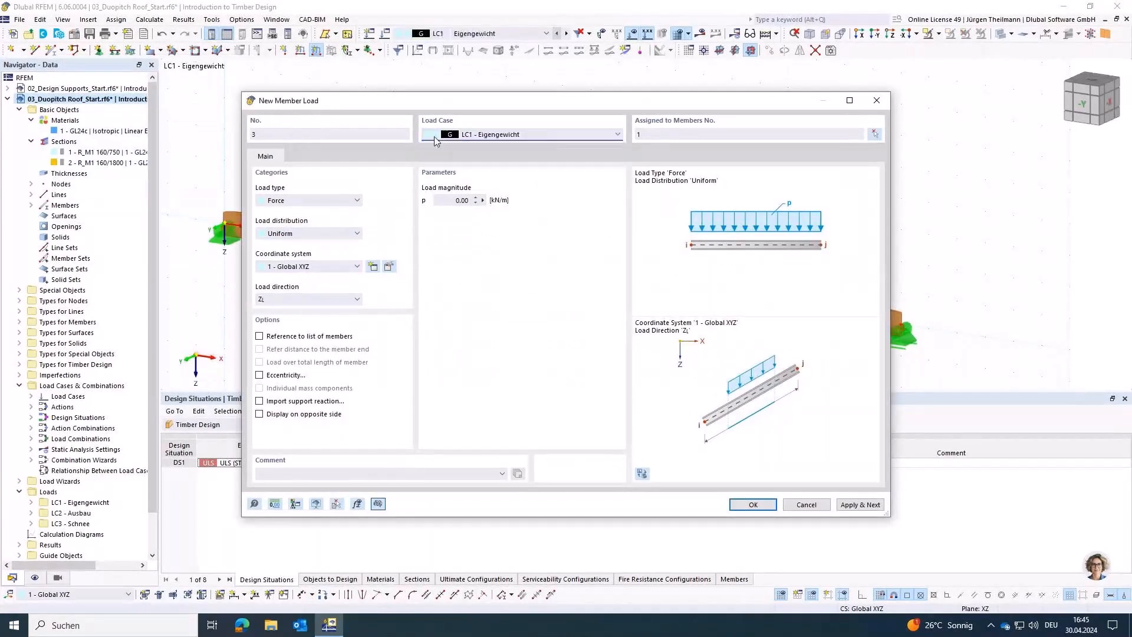
# Step: Set the LC1 load magnitude to 1.02 kN/m and apply the load, accepting the deletion of all results
pyautogui.click(460, 200)
pyautogui.write('1.02')
pyautogui.press('Tab')
pyautogui.click(870, 508)
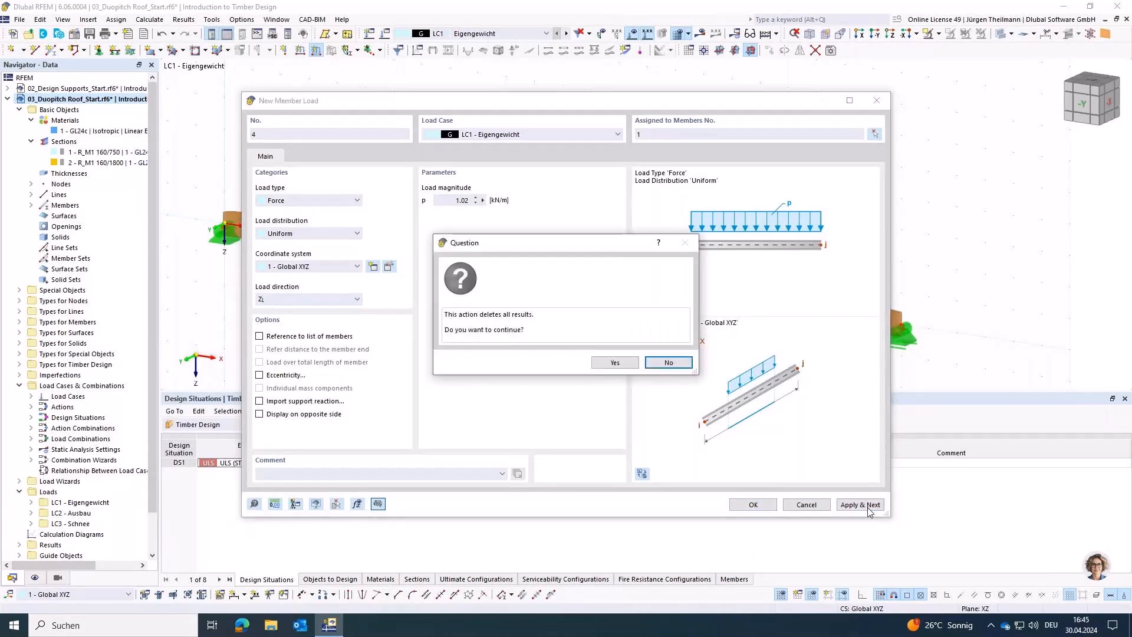
pyautogui.click(614, 363)
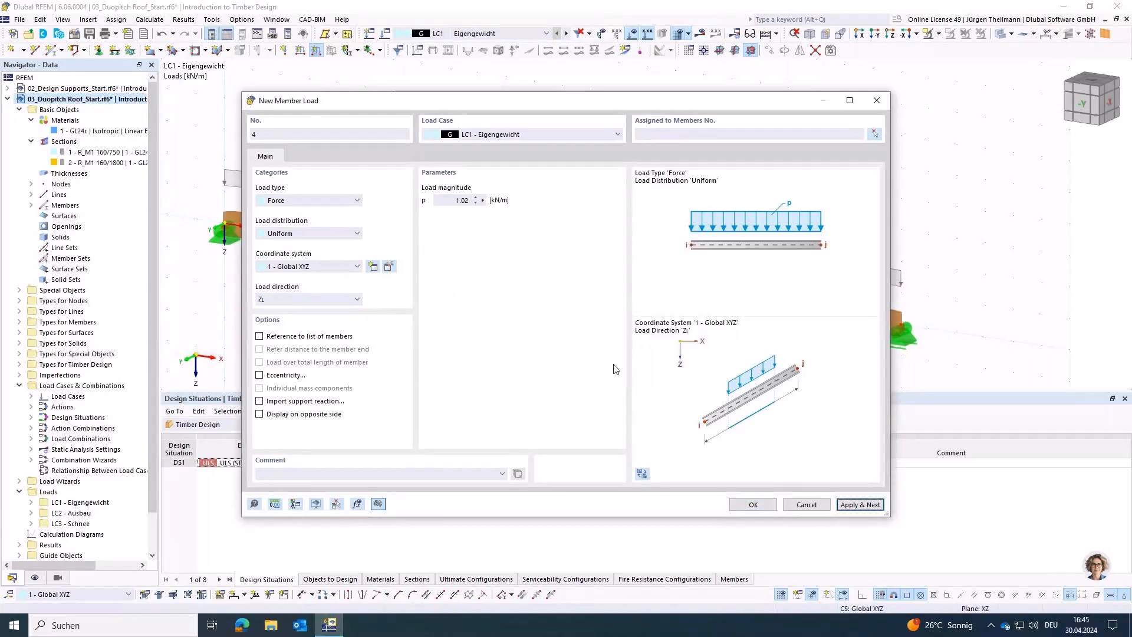
# Step: Apply a uniform 2.7 kN/m member load to member 1 in load case LC2 - Ausbau
pyautogui.moveTo(575, 103)
pyautogui.mouseDown()
pyautogui.moveTo(559, 371)
pyautogui.moveTo(554, 99)
pyautogui.mouseUp()
pyautogui.click(556, 129)
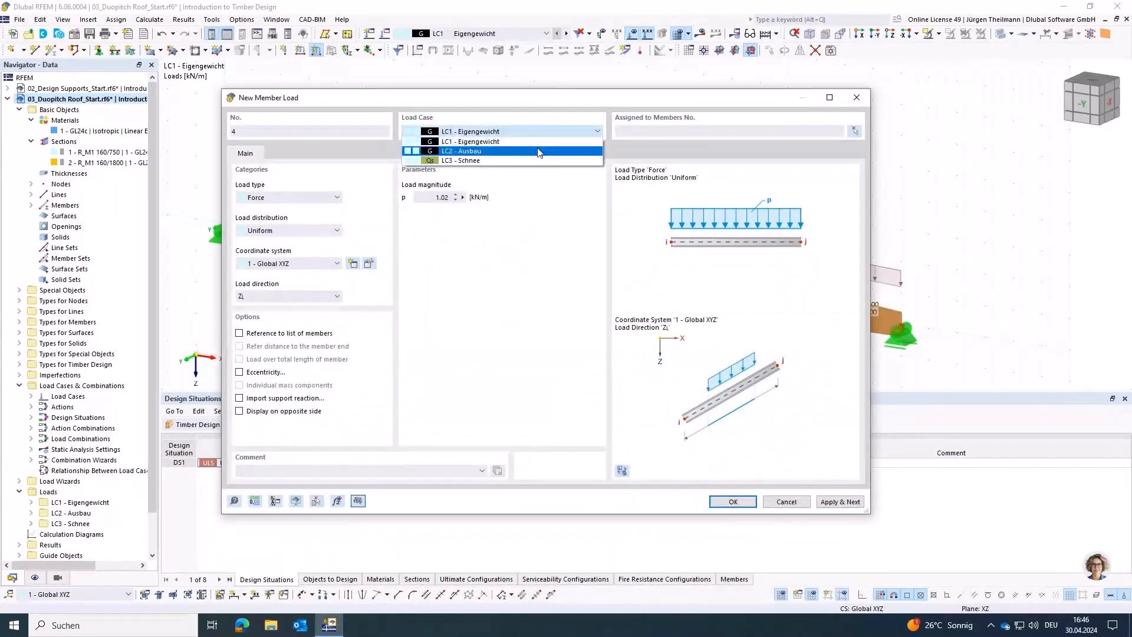
pyautogui.click(539, 151)
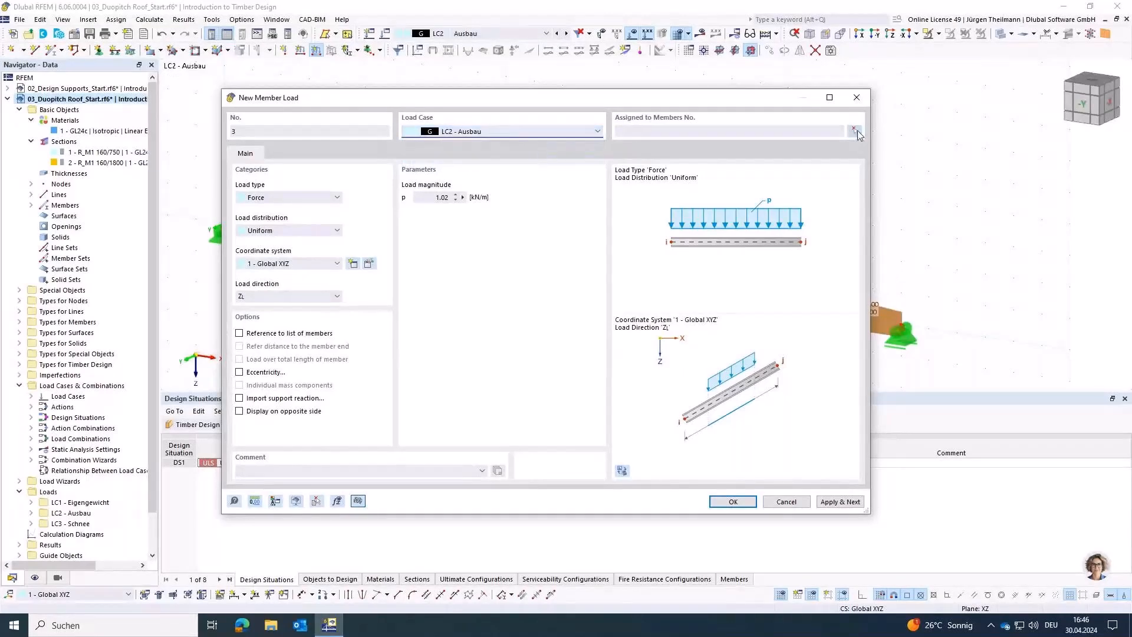
pyautogui.click(855, 130)
pyautogui.click(684, 273)
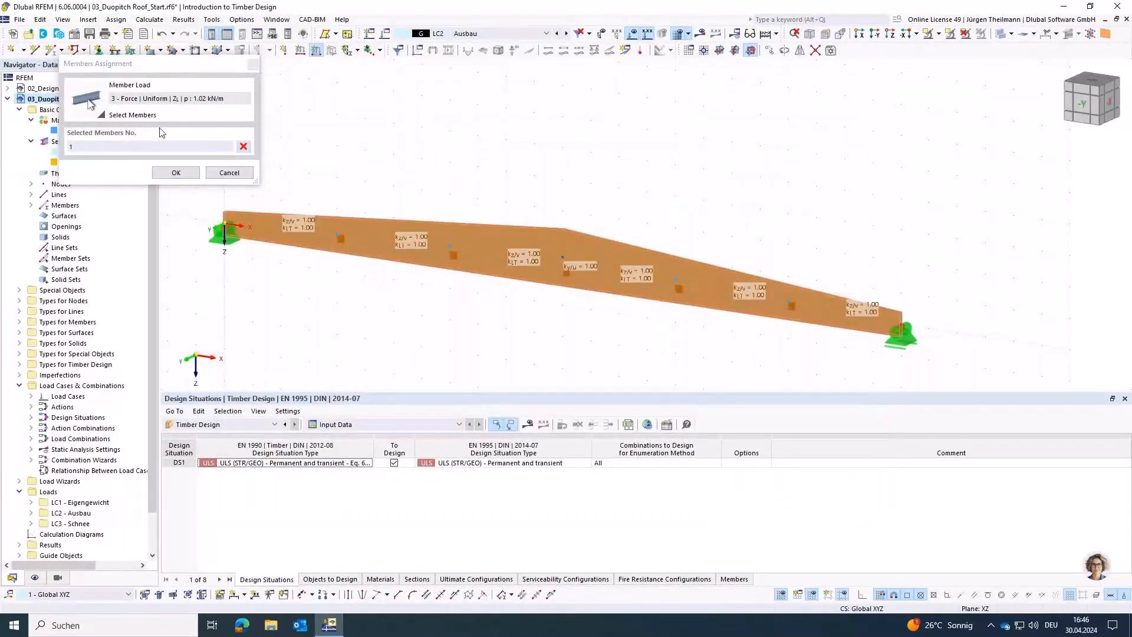
pyautogui.click(176, 172)
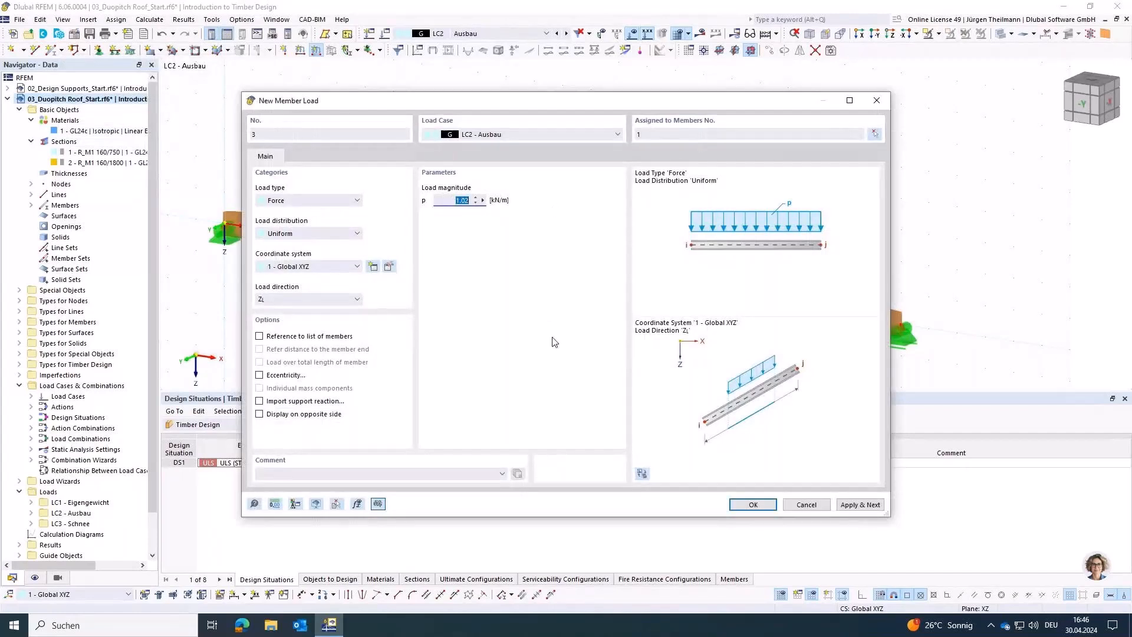
pyautogui.write('2.7')
pyautogui.press('Tab')
pyautogui.click(859, 505)
# Step: Place a new uniform member load in load case LC3 - Schnee and assign it to member 1
pyautogui.click(597, 135)
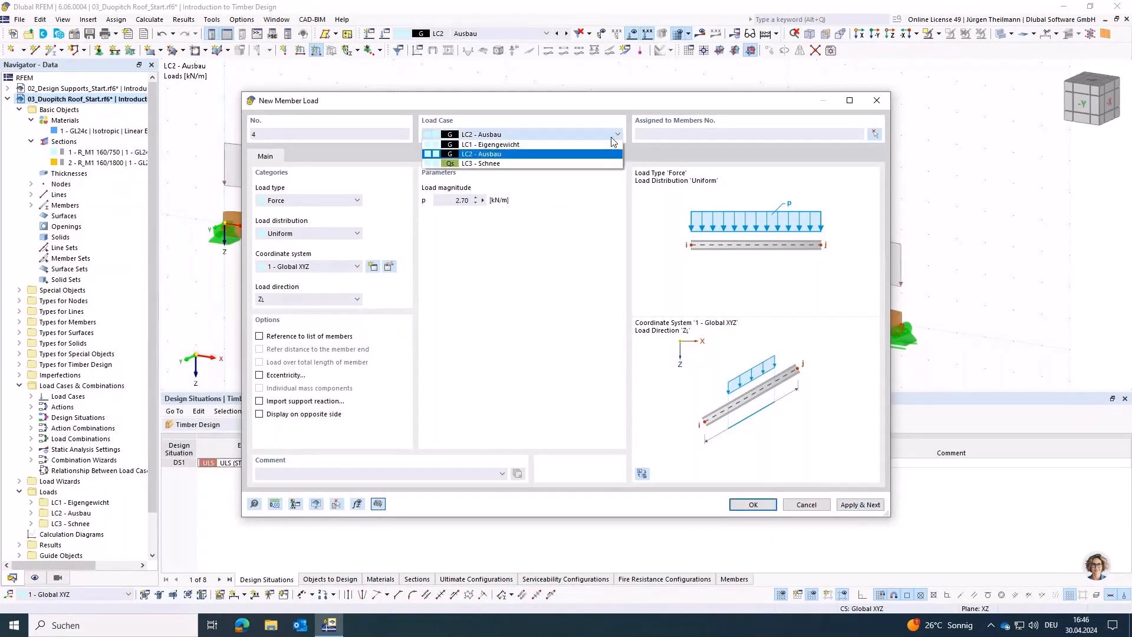
pyautogui.click(515, 164)
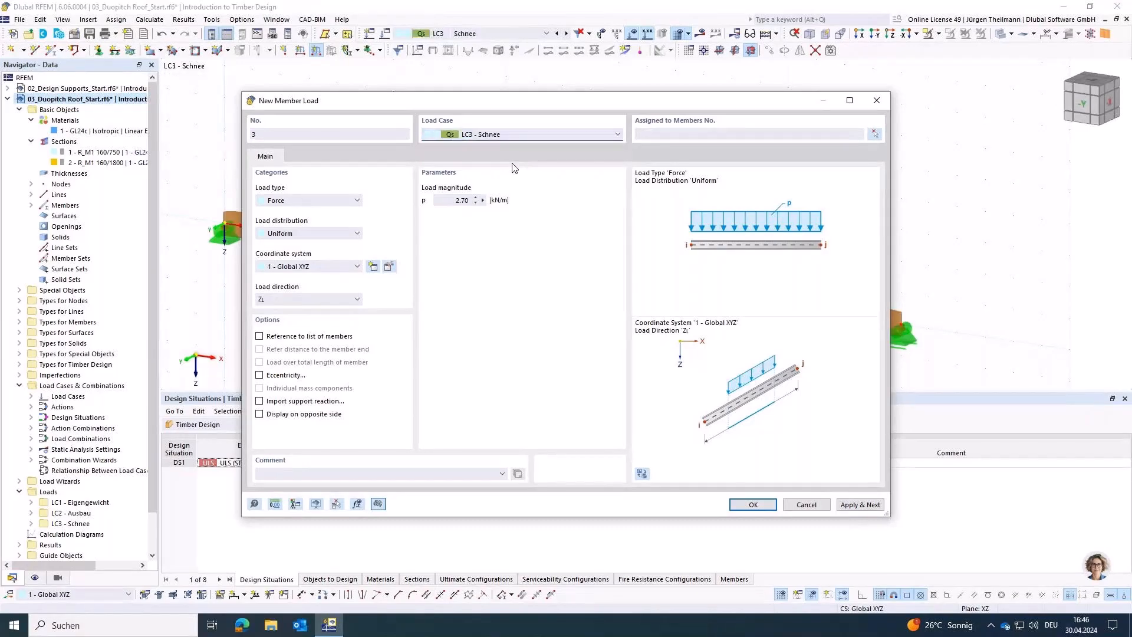
pyautogui.click(875, 135)
pyautogui.click(596, 253)
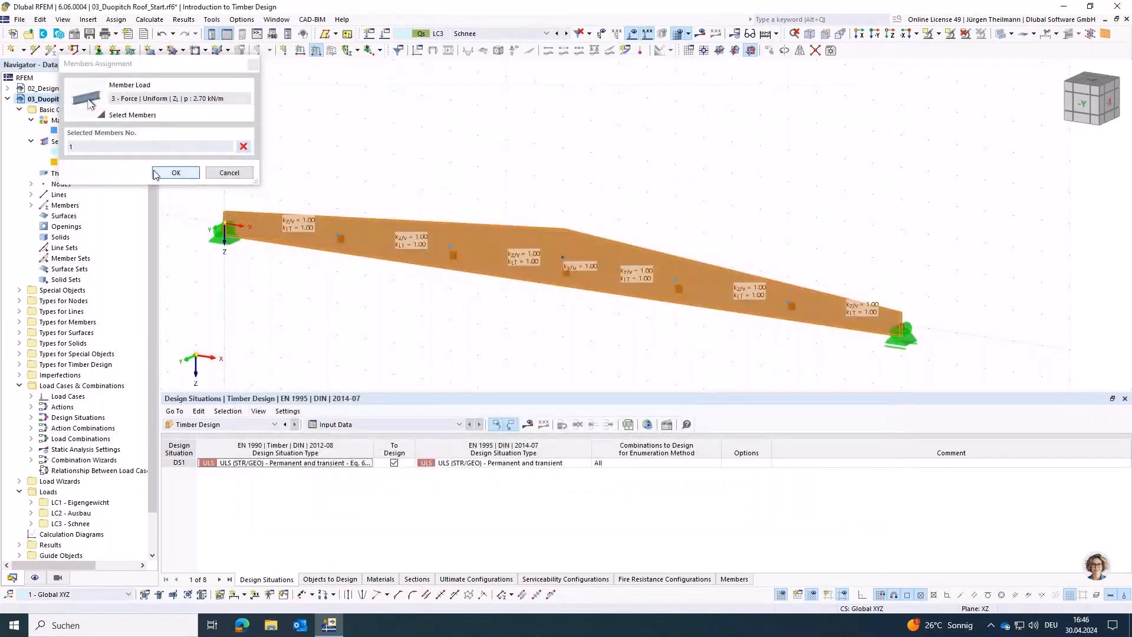
pyautogui.click(176, 172)
# Step: Set the LC3 load magnitude to 3.15 kN/m, acting in global Z on projected length, and apply the load
pyautogui.doubleClick(462, 200)
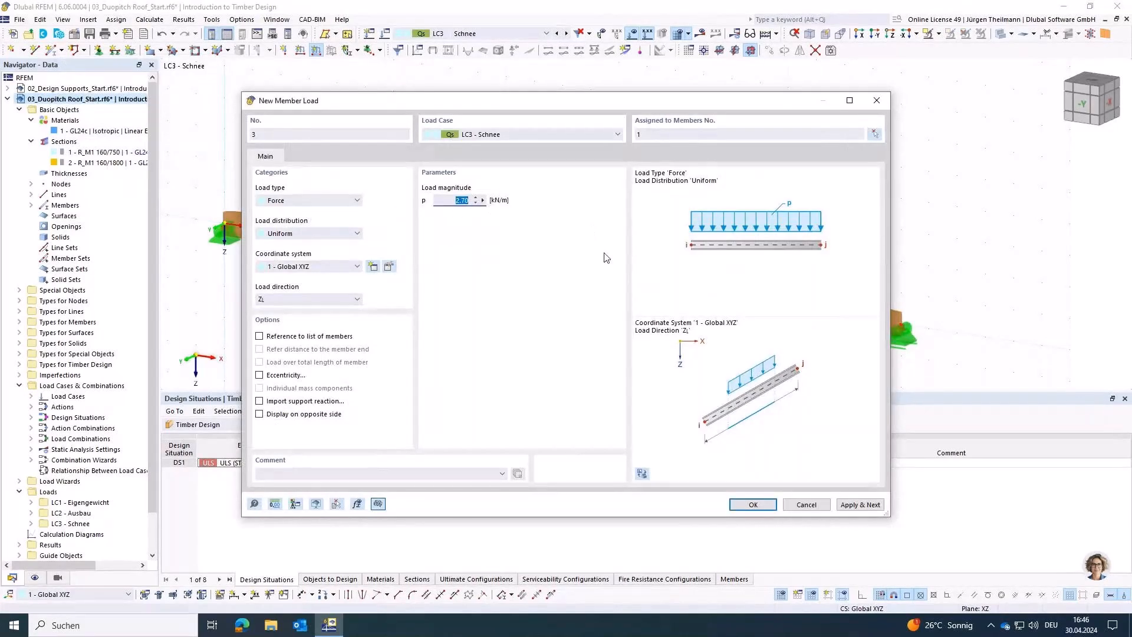
pyautogui.write('3.15')
pyautogui.press('Tab')
pyautogui.click(341, 302)
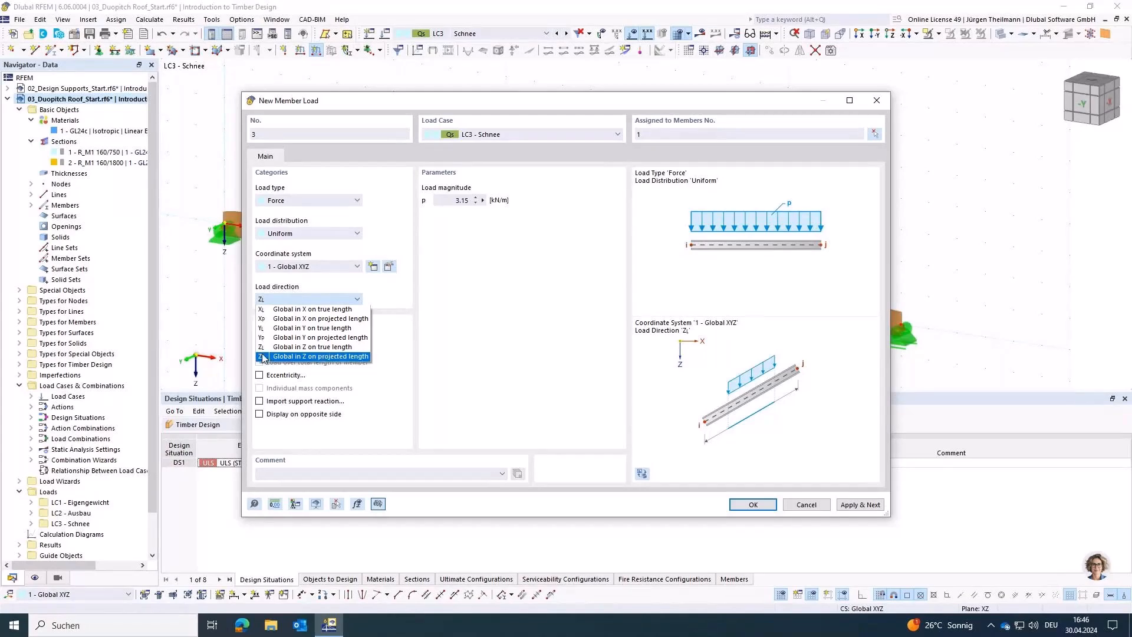
pyautogui.click(344, 357)
pyautogui.click(766, 507)
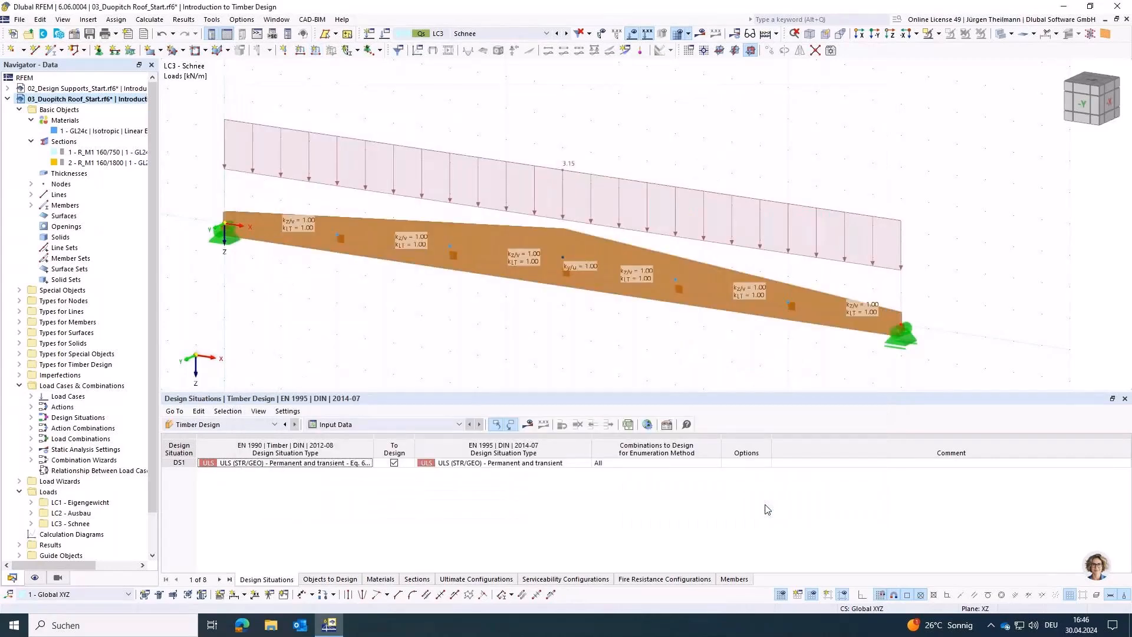
# Step: Run the timber design and limit the displayed member ratios to the SP4110.00 bending section proof
pyautogui.click(528, 427)
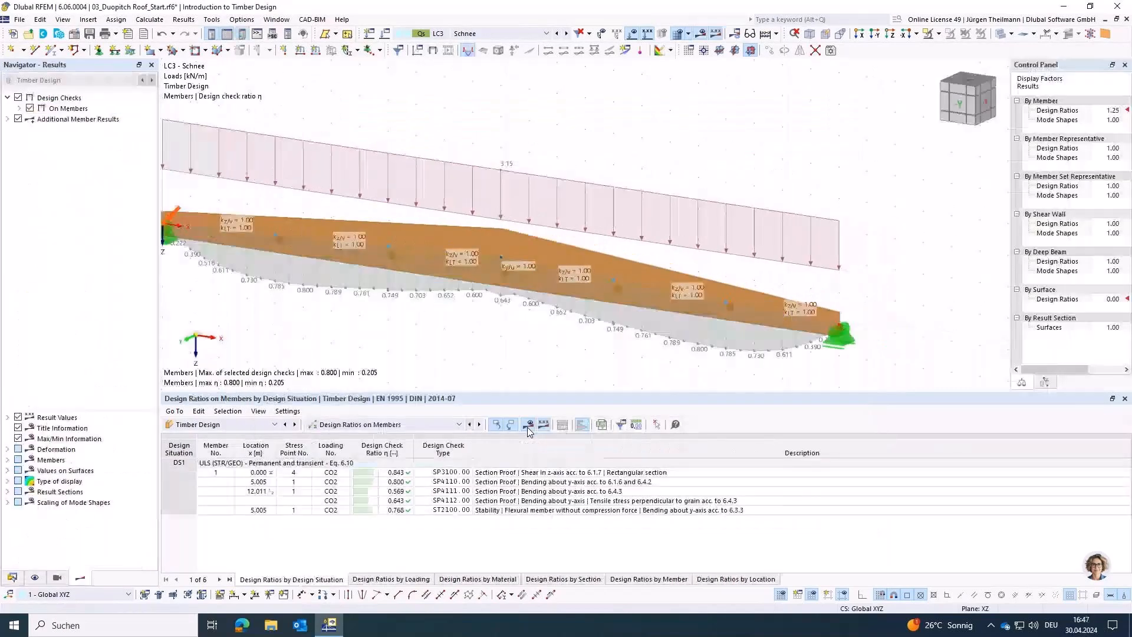
pyautogui.scroll(-3, 590, 325)
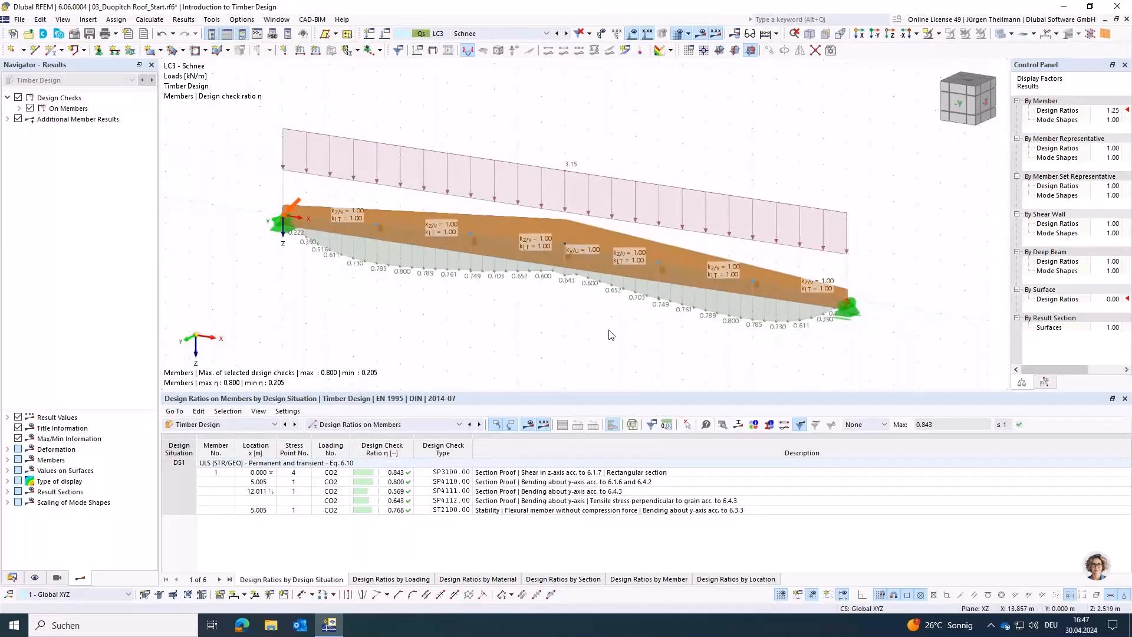
pyautogui.click(20, 109)
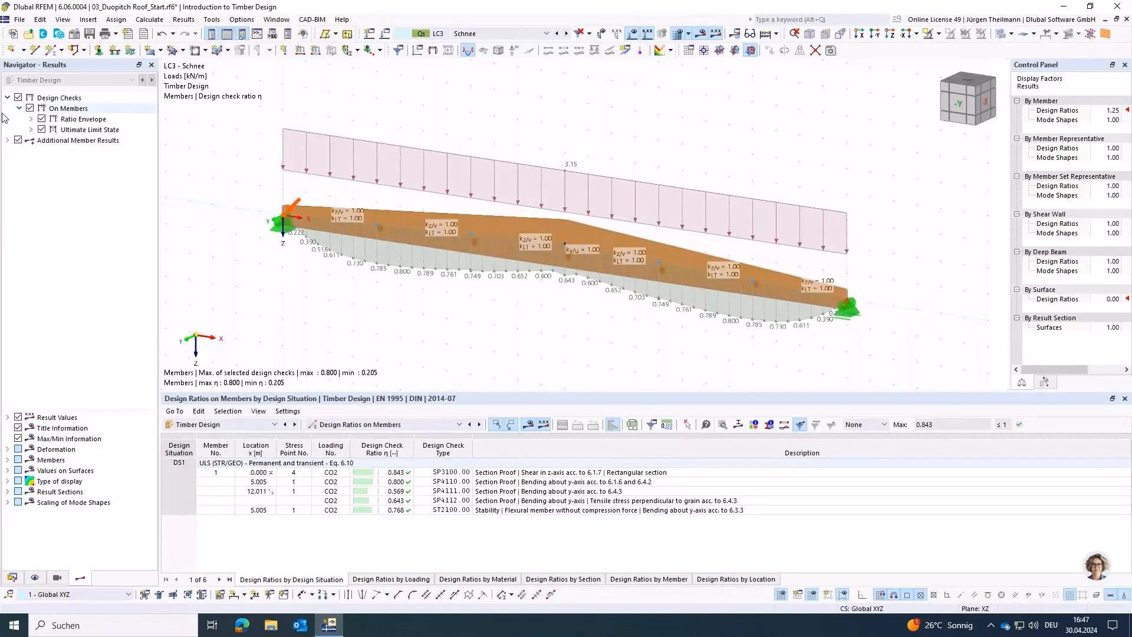
pyautogui.click(42, 119)
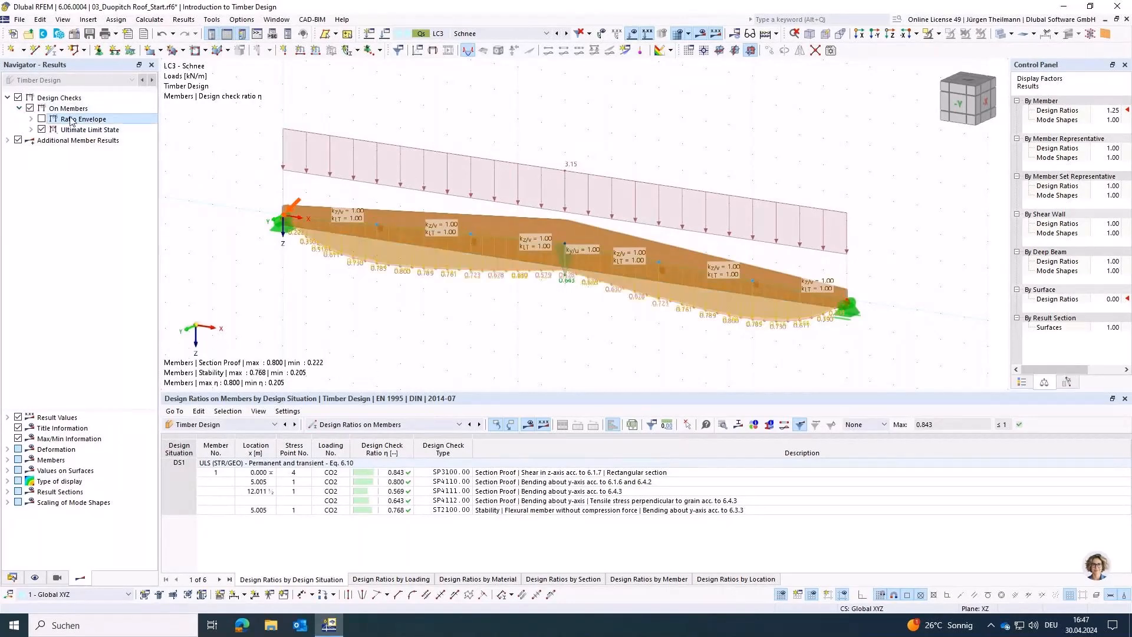
pyautogui.click(31, 130)
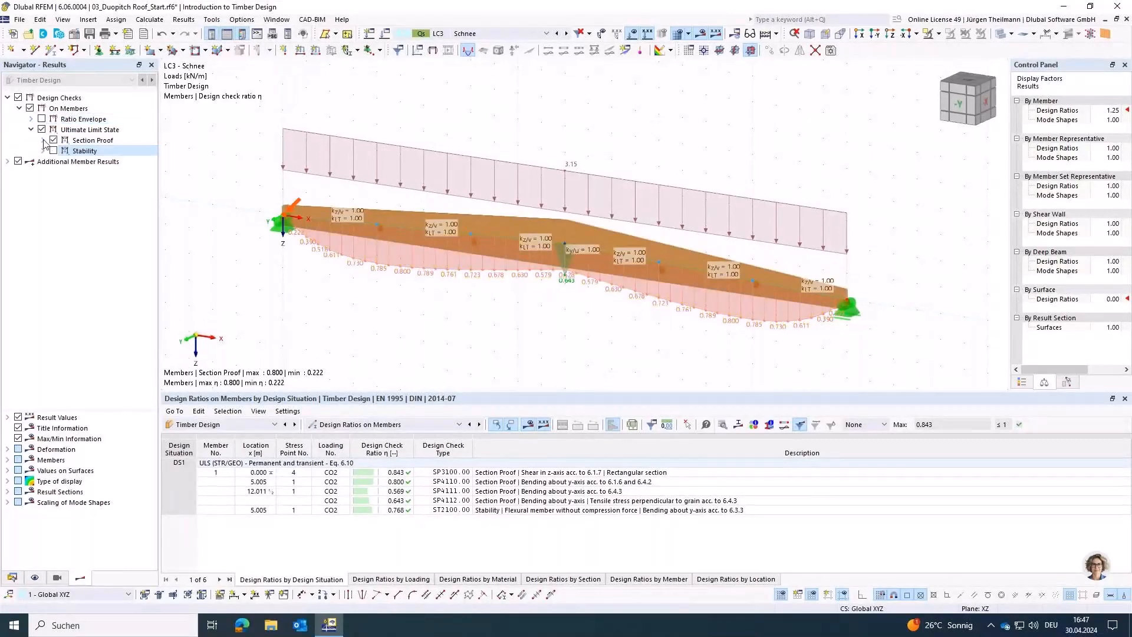
pyautogui.click(42, 141)
pyautogui.click(65, 172)
pyautogui.click(65, 183)
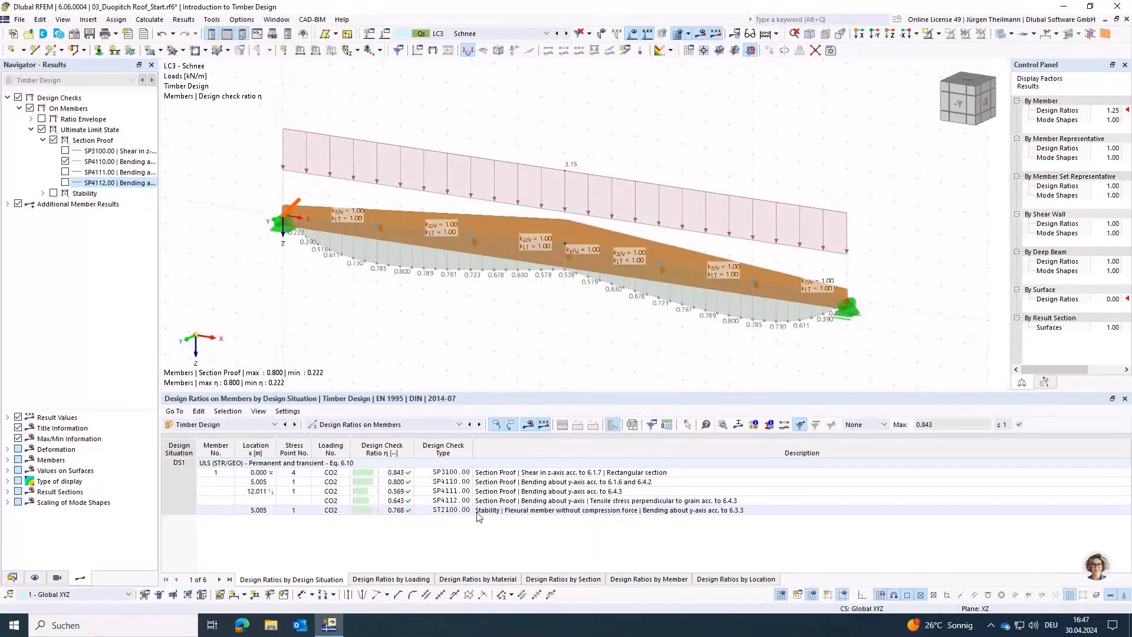
# Step: Examine the design check details of the ST2100.00 stability check for bending about the y-axis
pyautogui.click(524, 511)
pyautogui.doubleClick(524, 511)
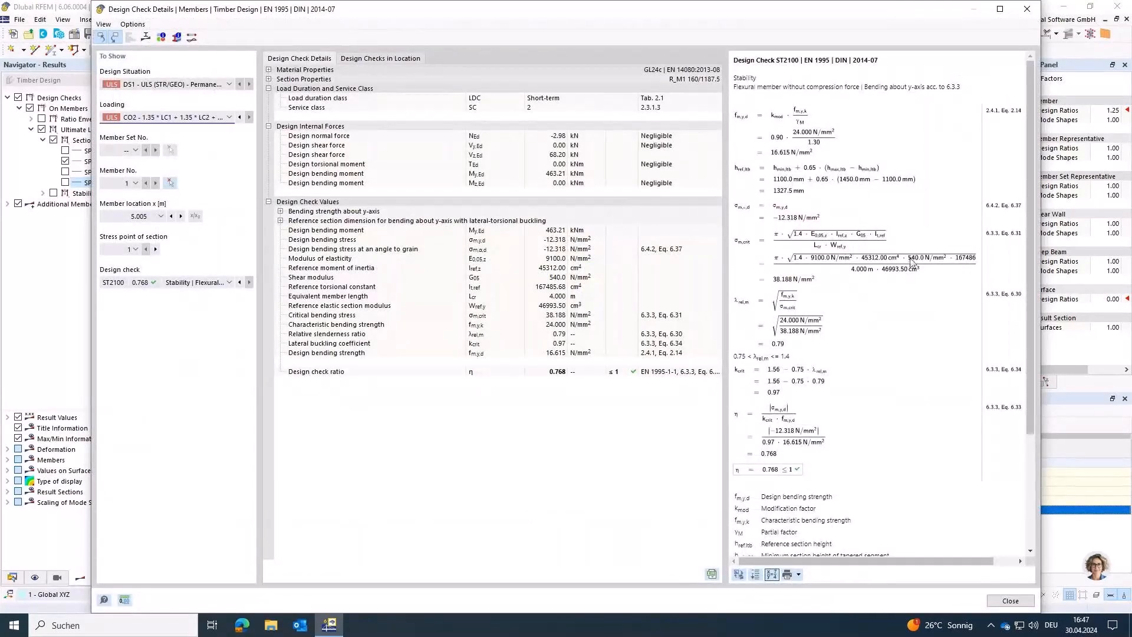
pyautogui.scroll(-3, 912, 261)
pyautogui.scroll(-2, 911, 262)
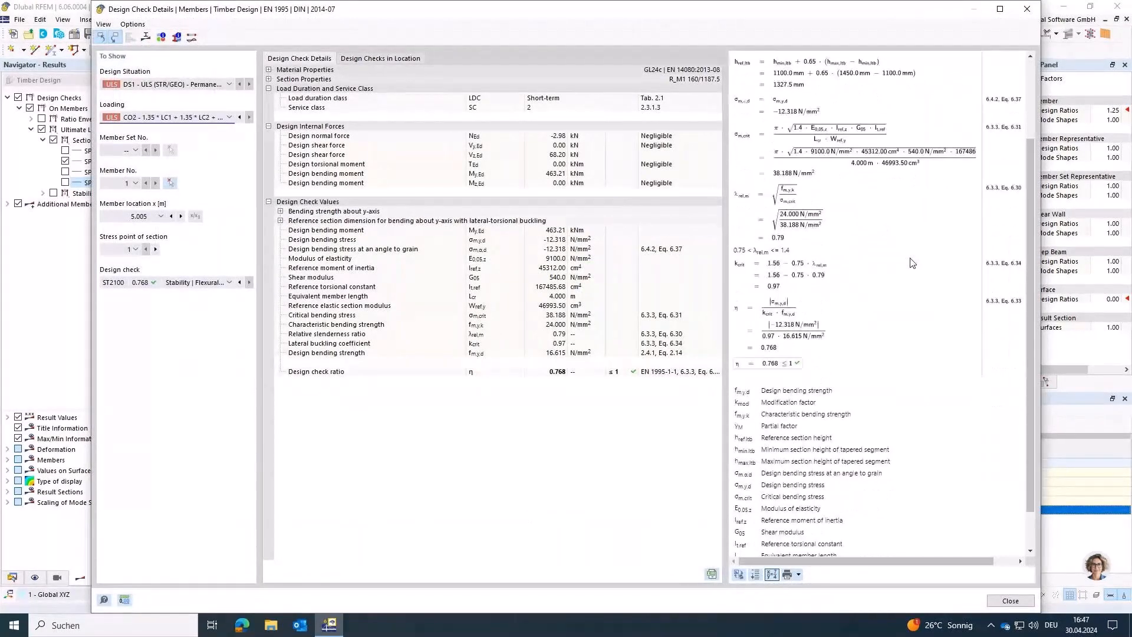
pyautogui.click(1010, 601)
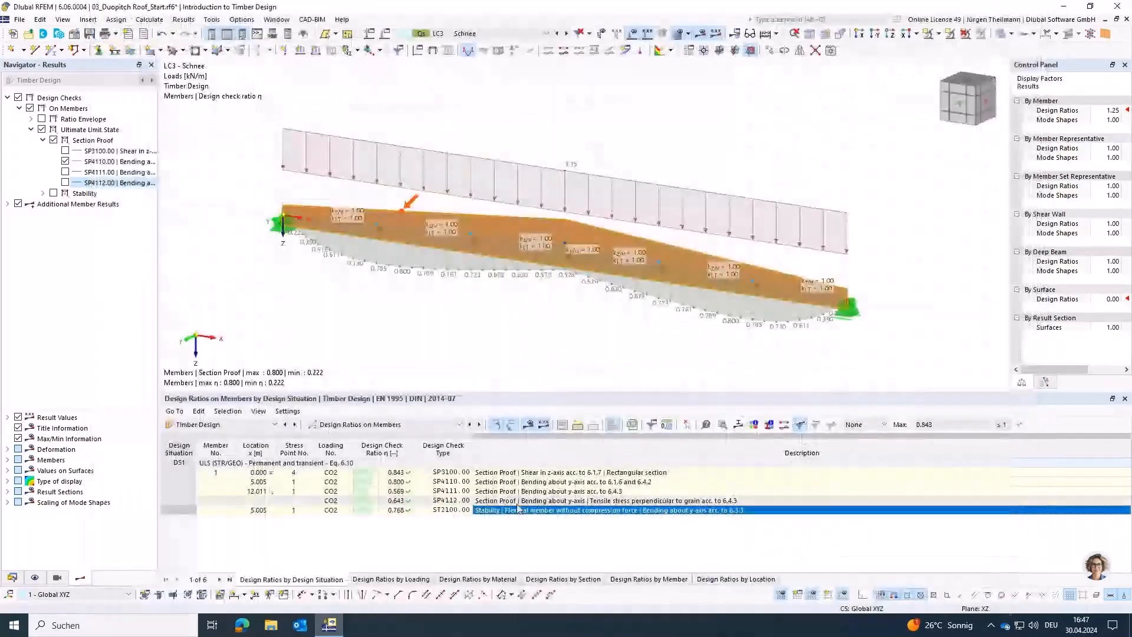
# Step: Examine the design check details of the SP4110.00 bending section proof, and view the beam in the -Y direction
pyautogui.click(562, 485)
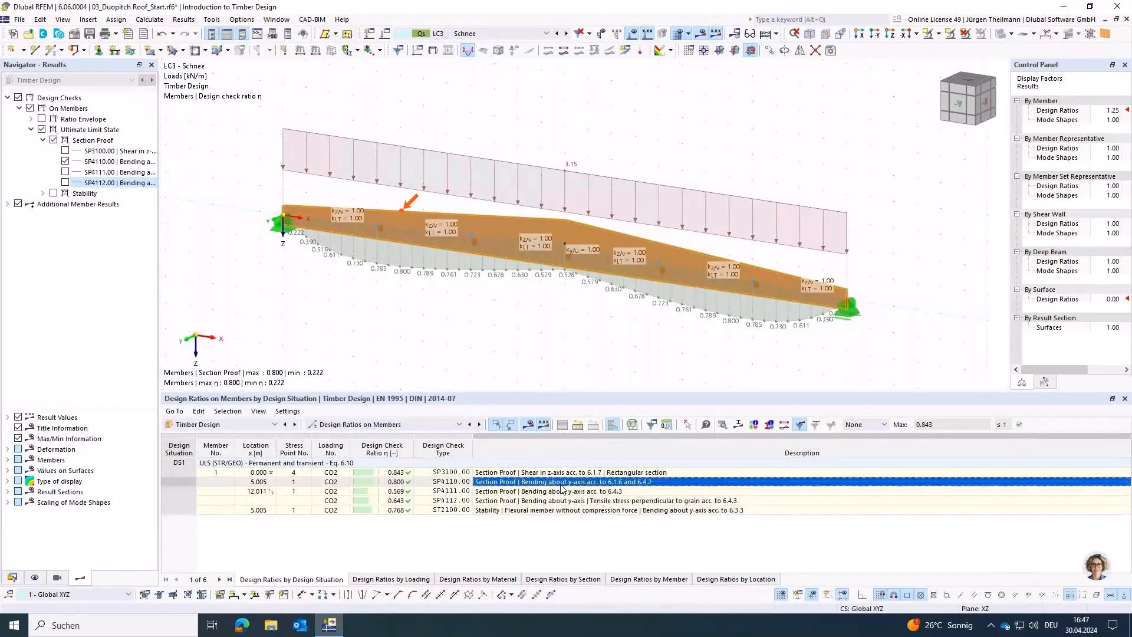
pyautogui.doubleClick(561, 487)
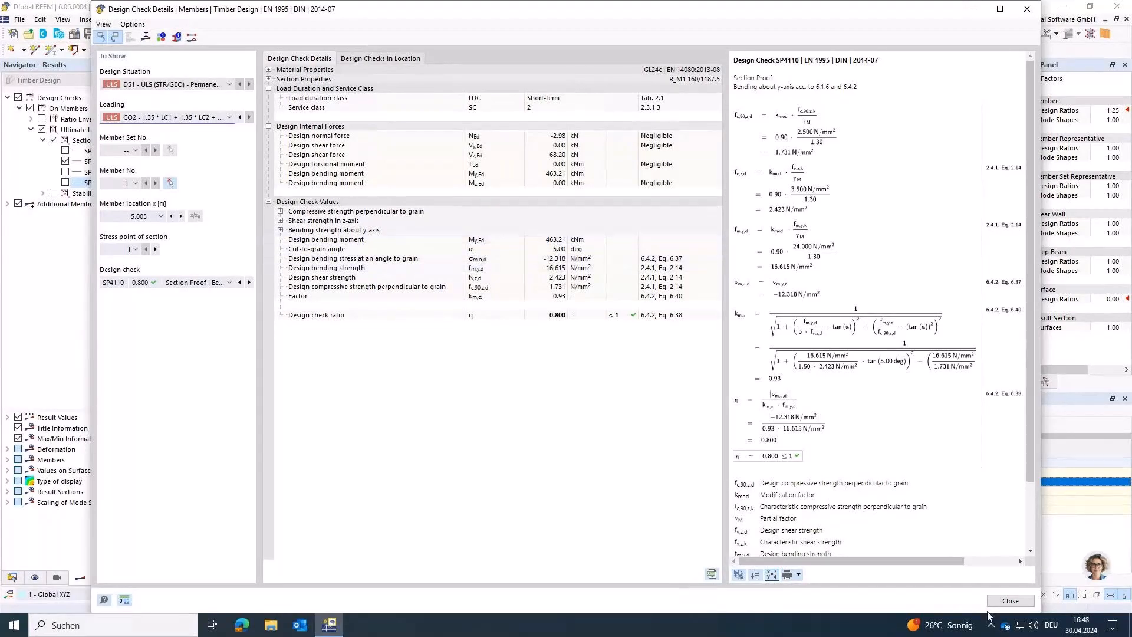
pyautogui.click(1011, 601)
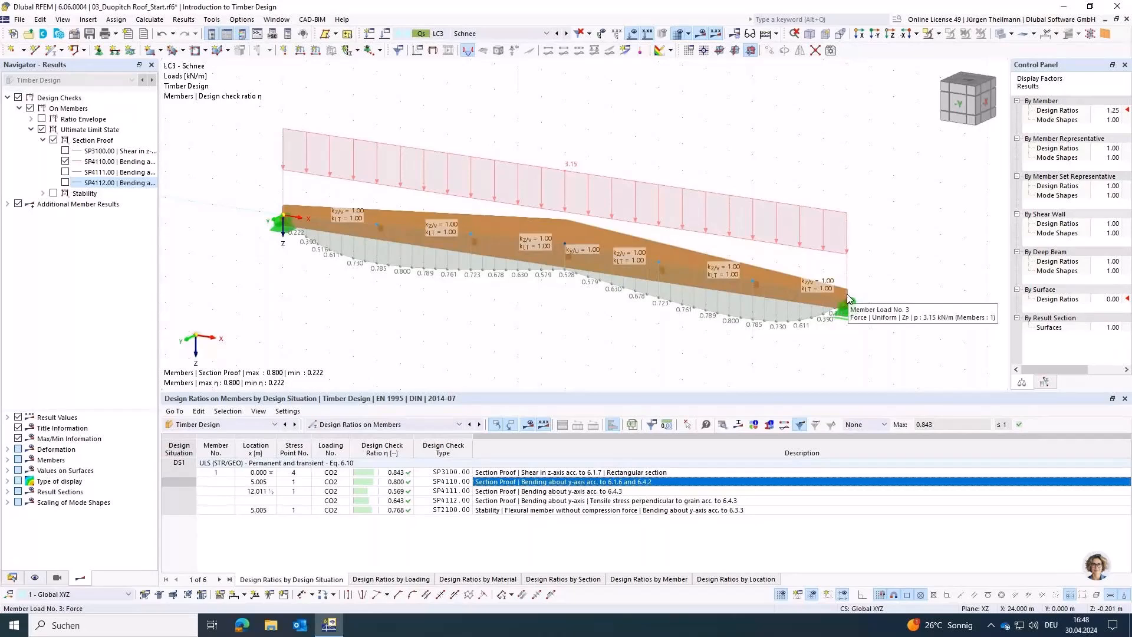
pyautogui.click(964, 111)
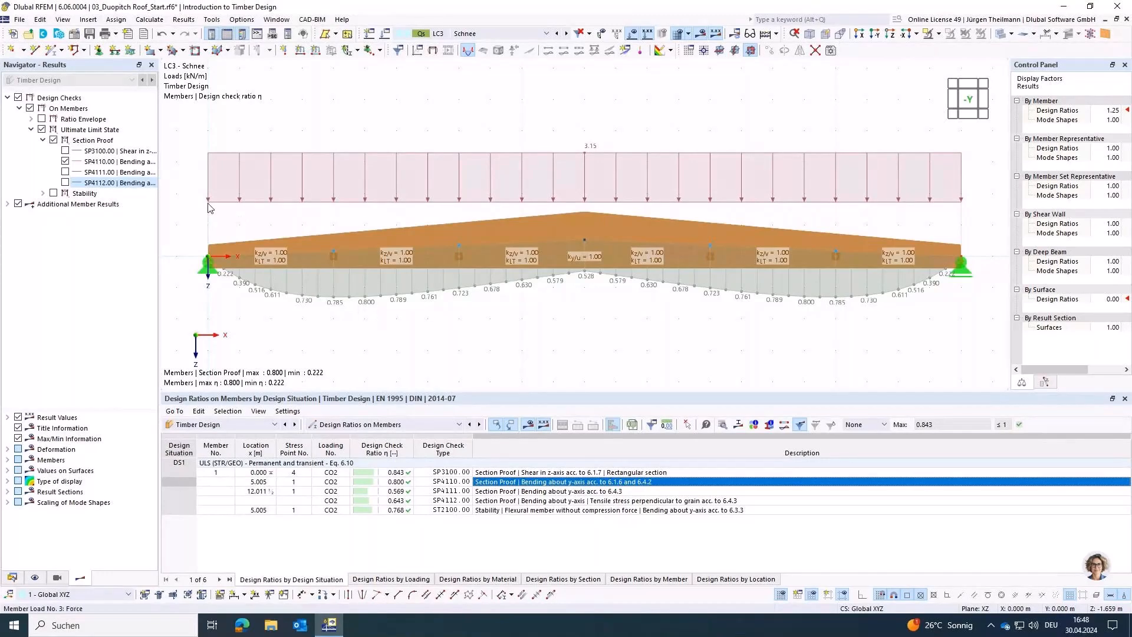
# Step: Set all the member division numbers in the mesh settings to 2 and recalculate the timber design
pyautogui.click(149, 19)
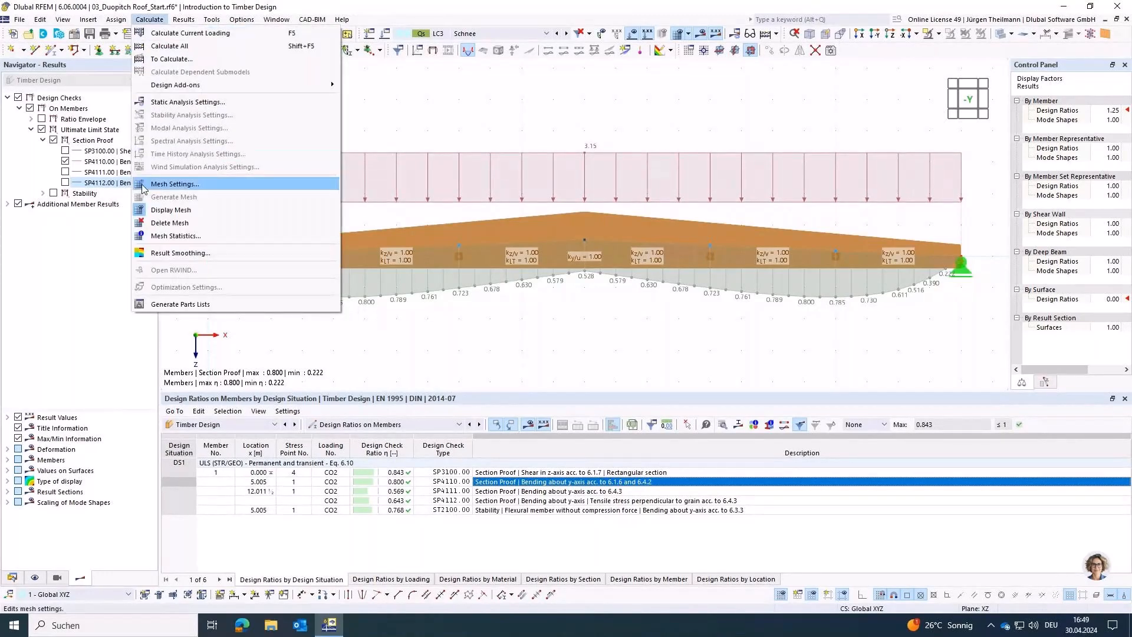
pyautogui.click(209, 187)
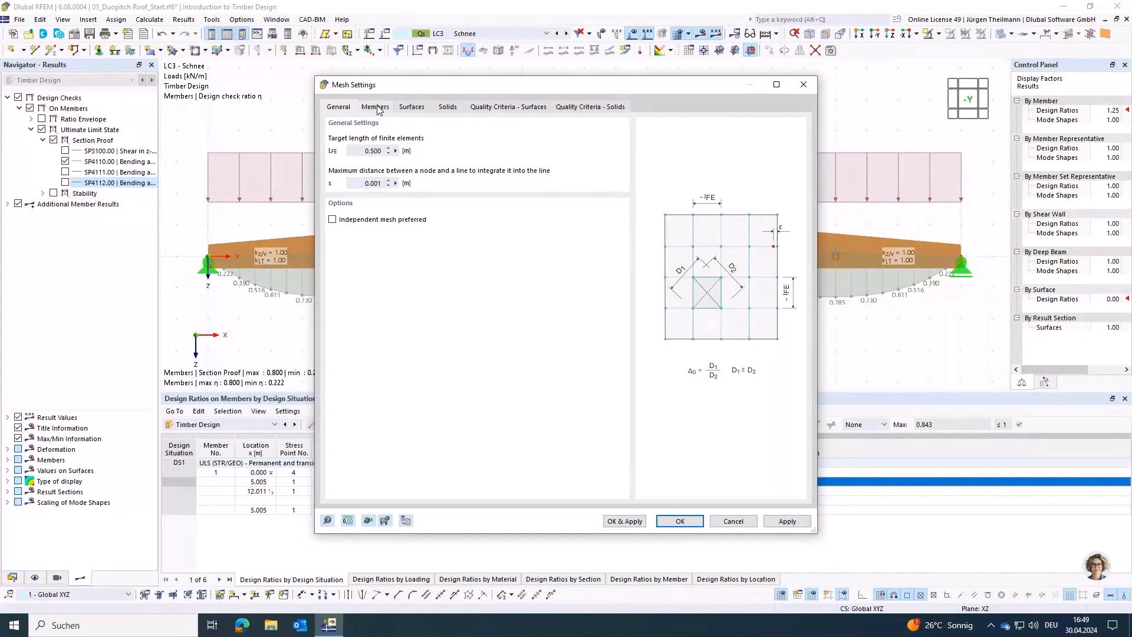
pyautogui.click(376, 107)
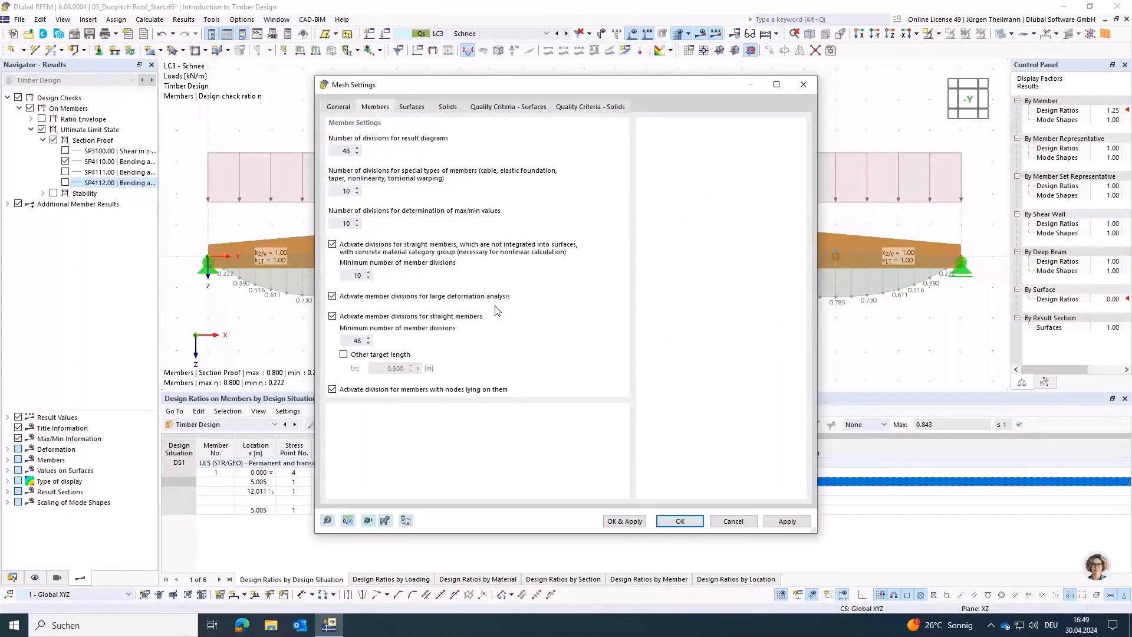
pyautogui.doubleClick(342, 151)
pyautogui.write('2')
pyautogui.press('Tab')
pyautogui.write('2')
pyautogui.press('Tab')
pyautogui.write('2')
pyautogui.press('Tab')
pyautogui.press('Tab')
pyautogui.write('2')
pyautogui.press('Tab')
pyautogui.press('Tab')
pyautogui.press('Tab')
pyautogui.write('2')
pyautogui.press('Tab')
pyautogui.click(625, 522)
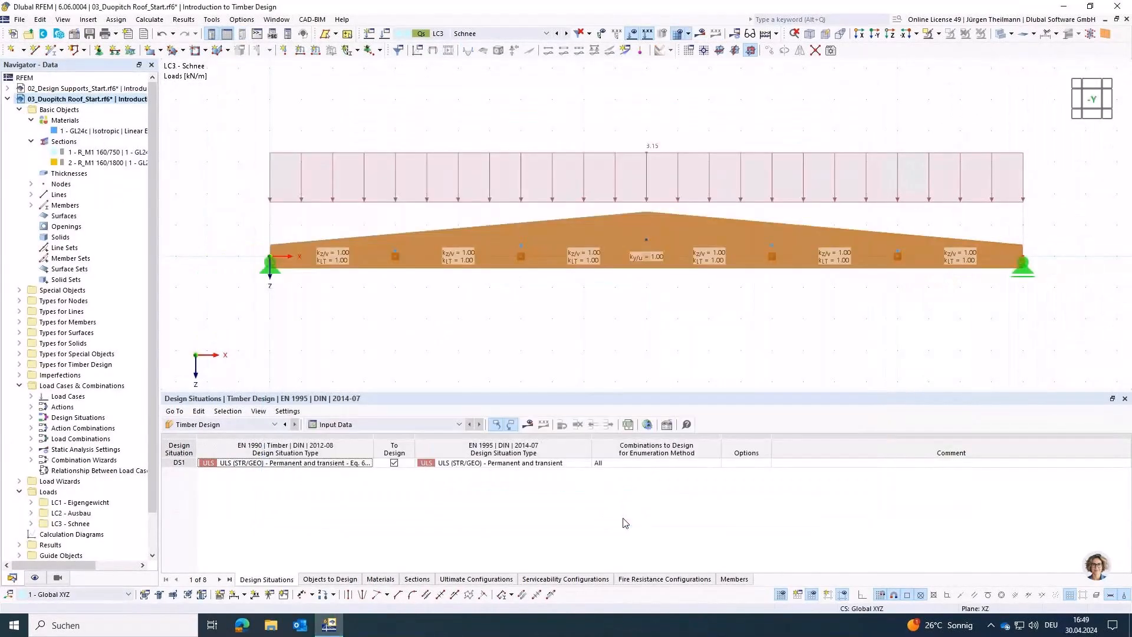
pyautogui.click(527, 426)
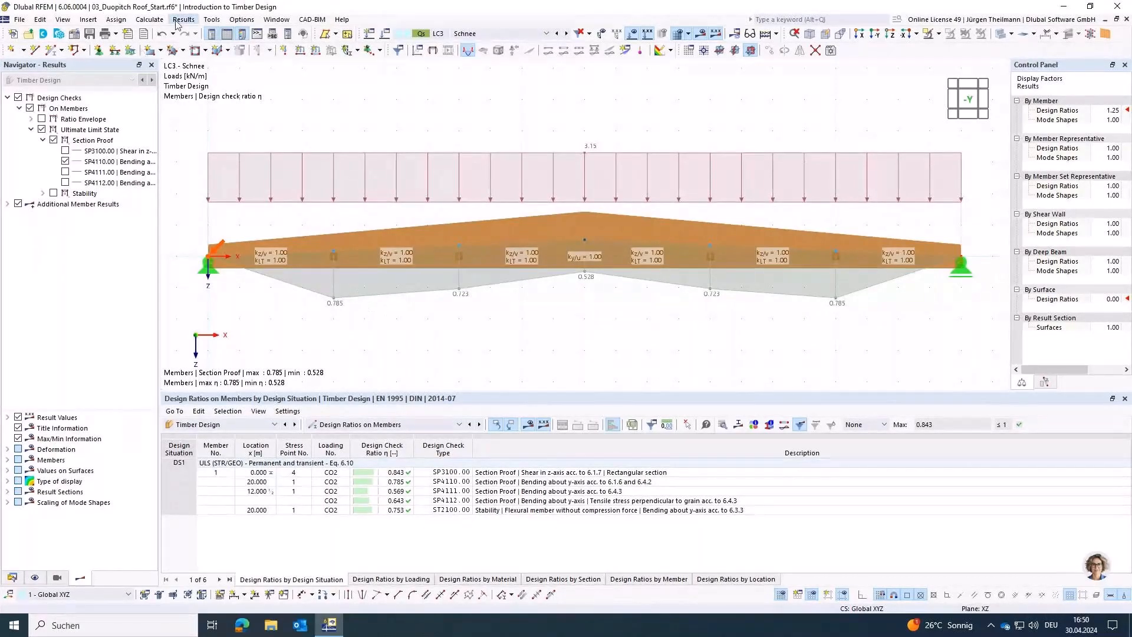
# Step: Restore the default mesh settings, set the result diagram and straight member divisions to 12, and recalculate the timber design
pyautogui.click(149, 19)
pyautogui.click(160, 184)
pyautogui.click(375, 107)
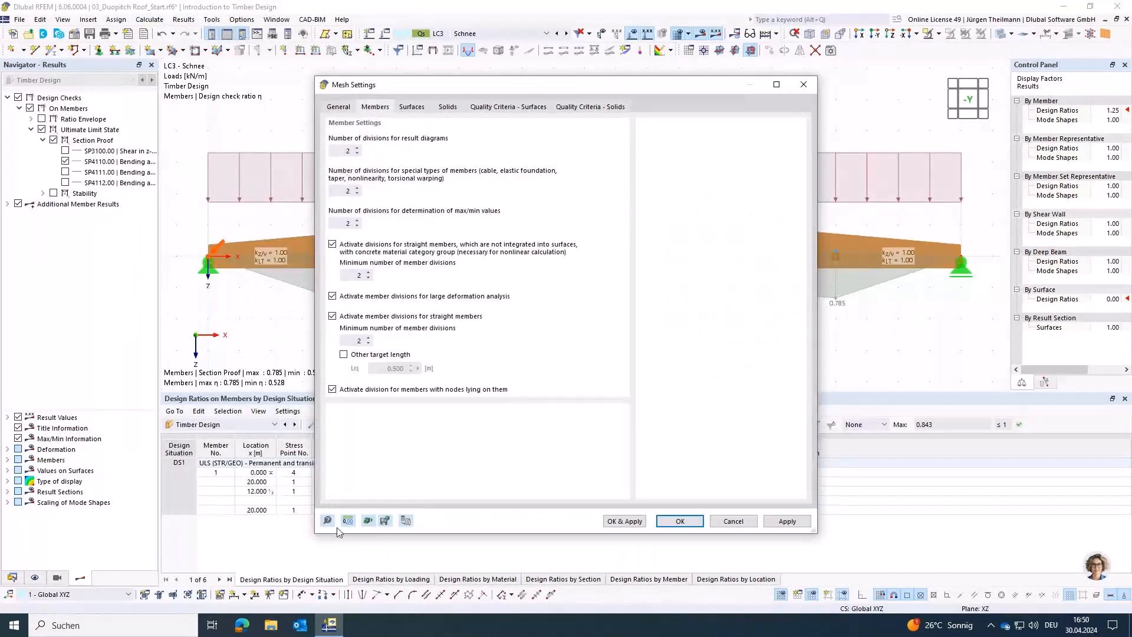
pyautogui.click(406, 521)
pyautogui.click(340, 151)
pyautogui.write('24')
pyautogui.press('Tab')
pyautogui.click(345, 151)
pyautogui.write('12')
pyautogui.press('Tab')
pyautogui.doubleClick(351, 340)
pyautogui.write('12')
pyautogui.click(680, 521)
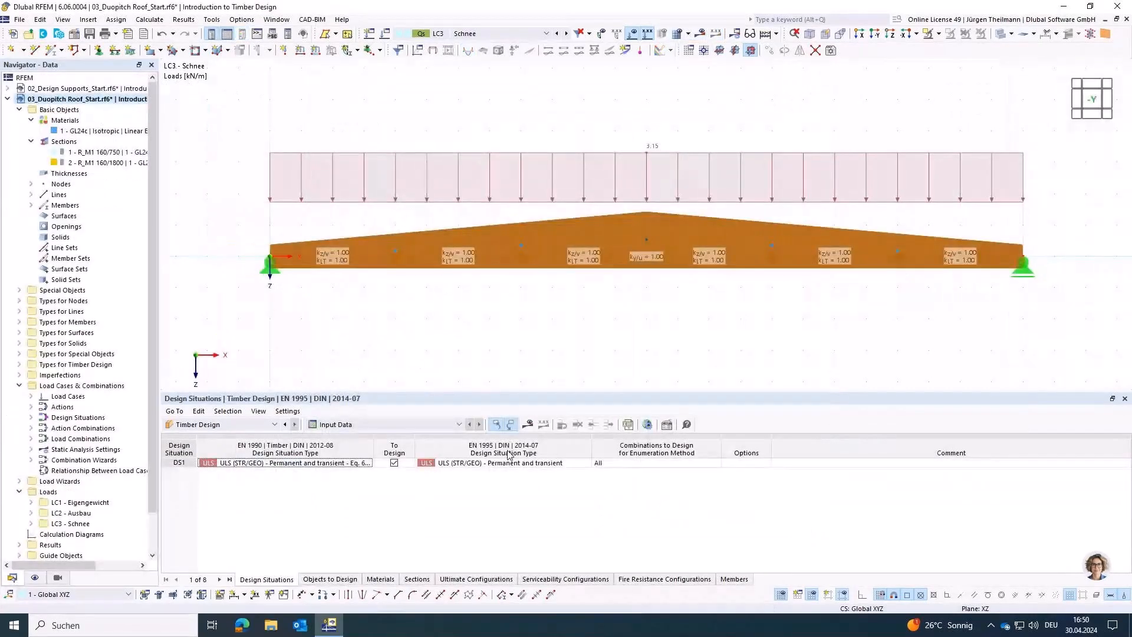
pyautogui.click(527, 426)
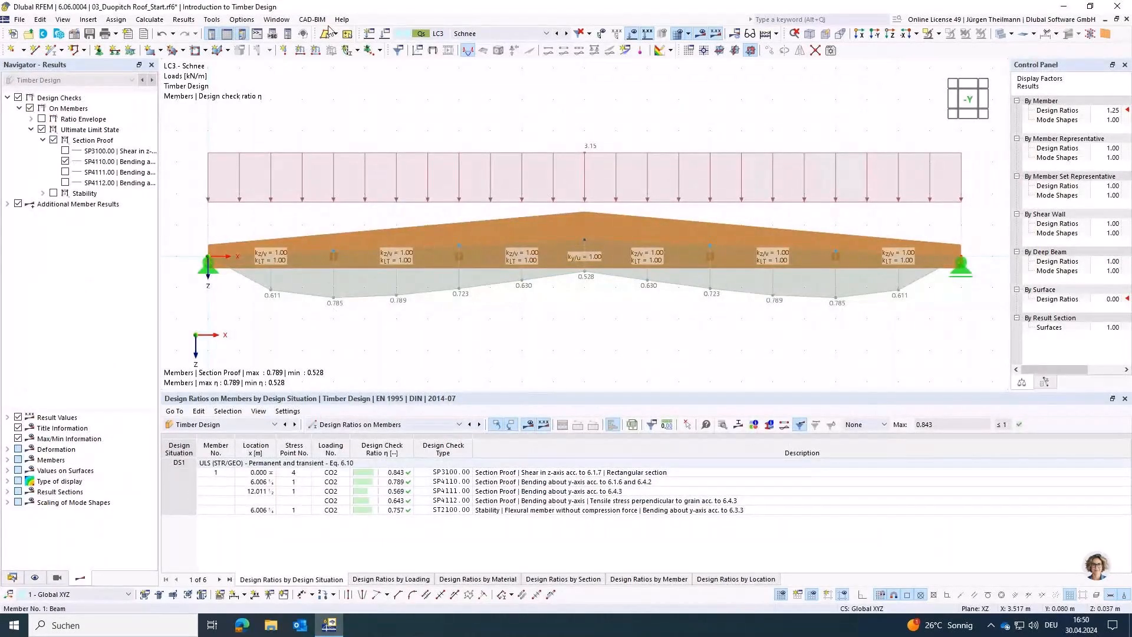
# Step: Set the divisions for result diagrams and the minimum divisions for straight members to 24 in the mesh settings
pyautogui.click(149, 19)
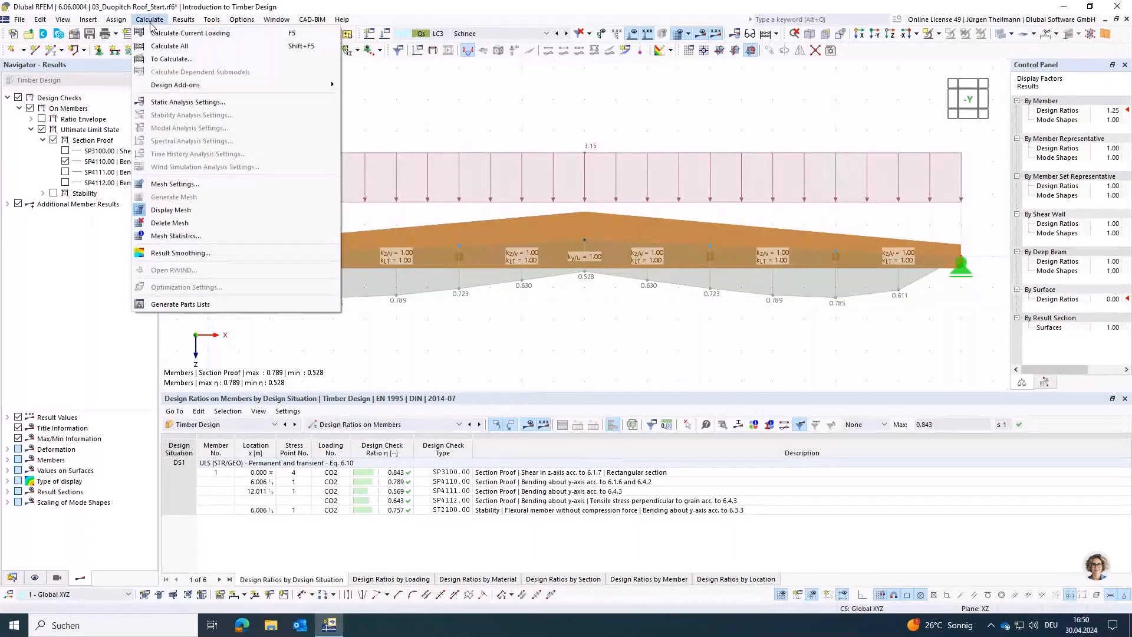
pyautogui.click(306, 208)
pyautogui.click(374, 107)
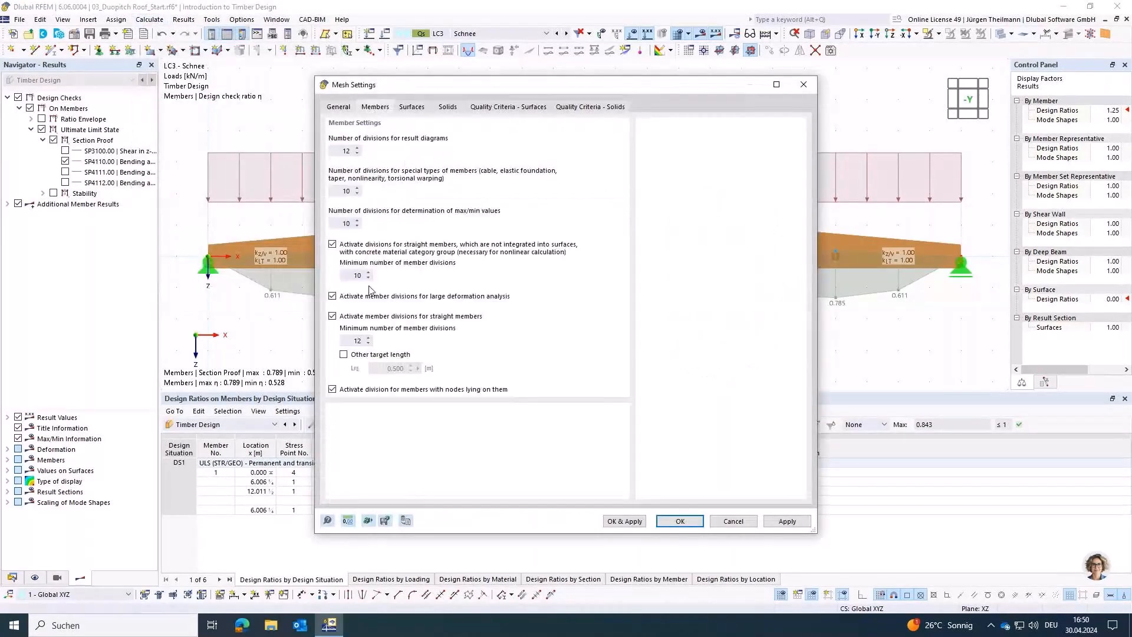
pyautogui.doubleClick(338, 150)
pyautogui.write('24')
pyautogui.press('Tab')
pyautogui.doubleClick(343, 339)
pyautogui.write('24')
pyautogui.click(680, 521)
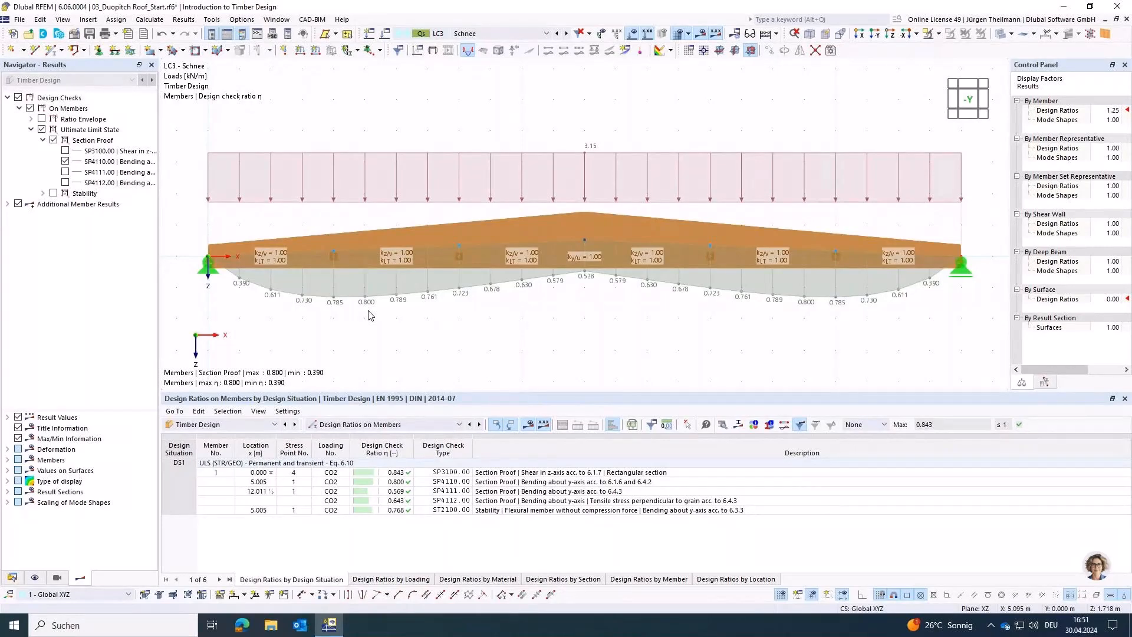
# Step: Display the axial force N of the static analysis on the beam for load combination CO2, with the load display hidden
pyautogui.click(537, 35)
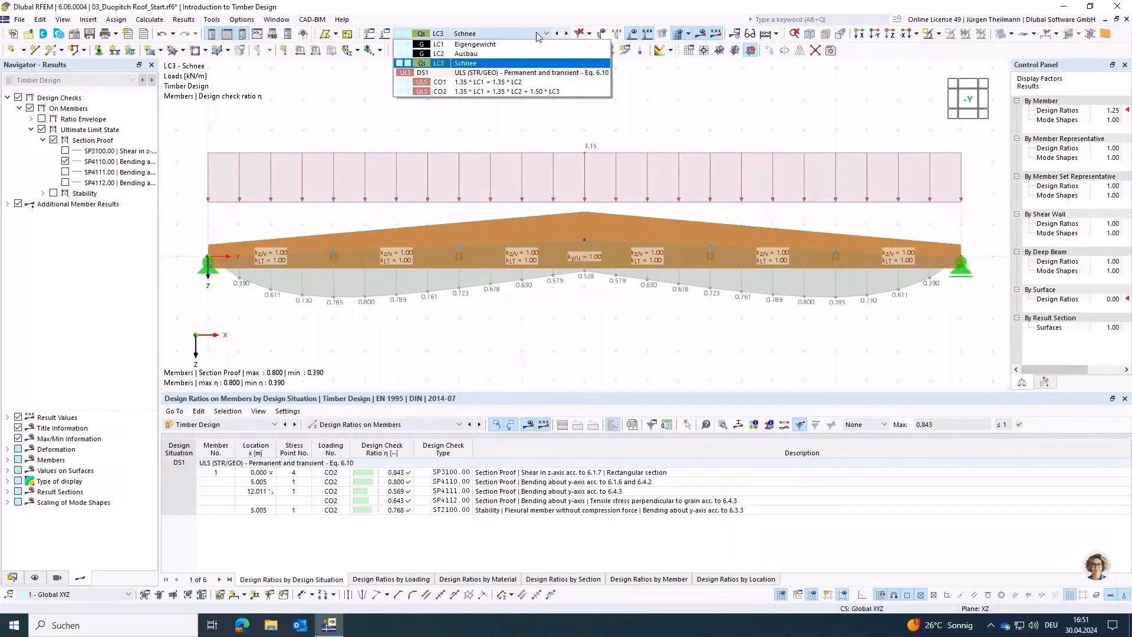
pyautogui.click(507, 92)
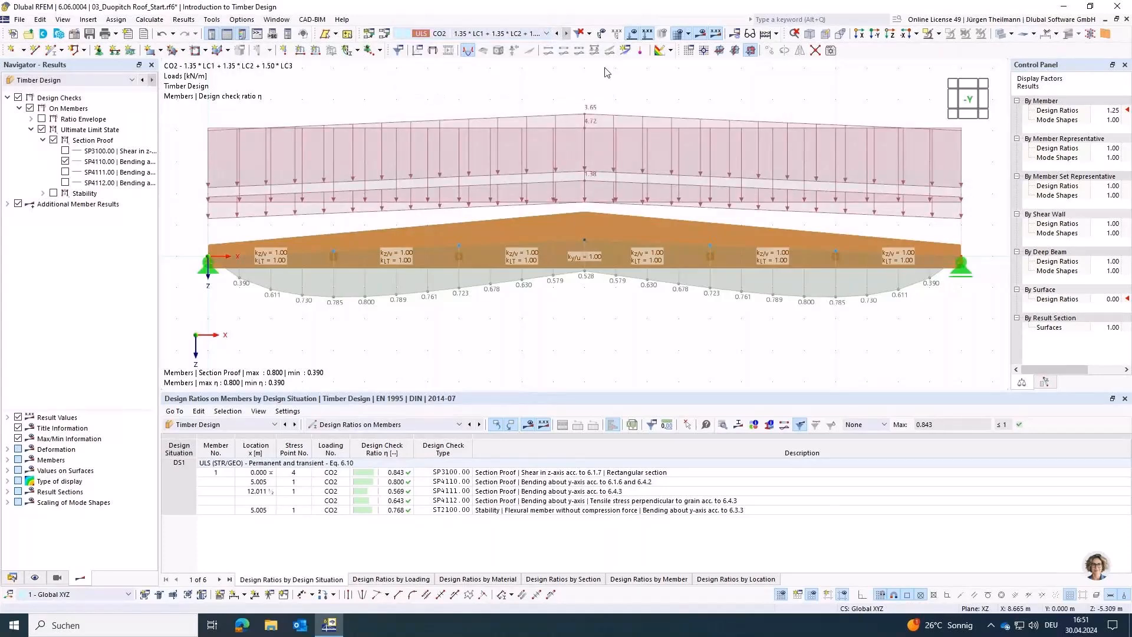
pyautogui.click(702, 35)
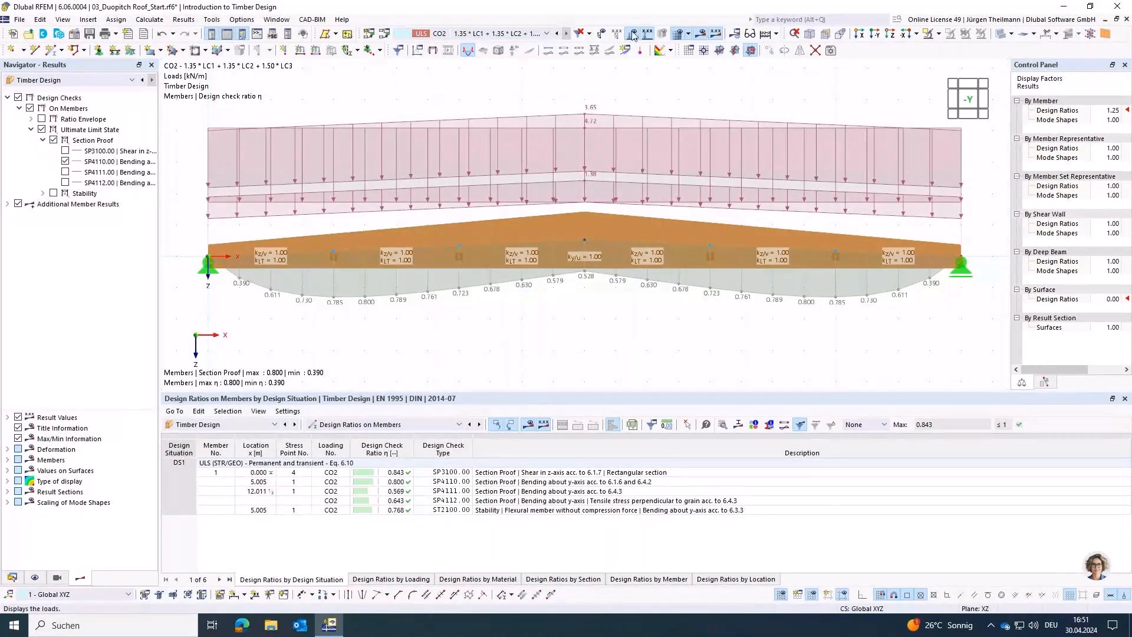
pyautogui.click(143, 80)
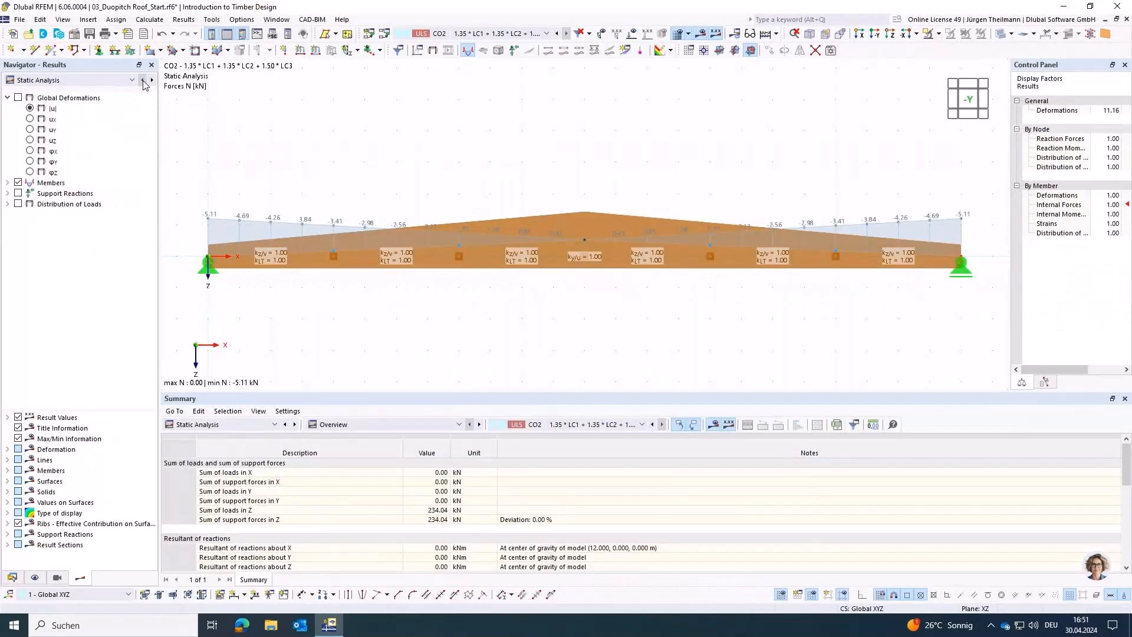
pyautogui.click(7, 182)
pyautogui.click(19, 204)
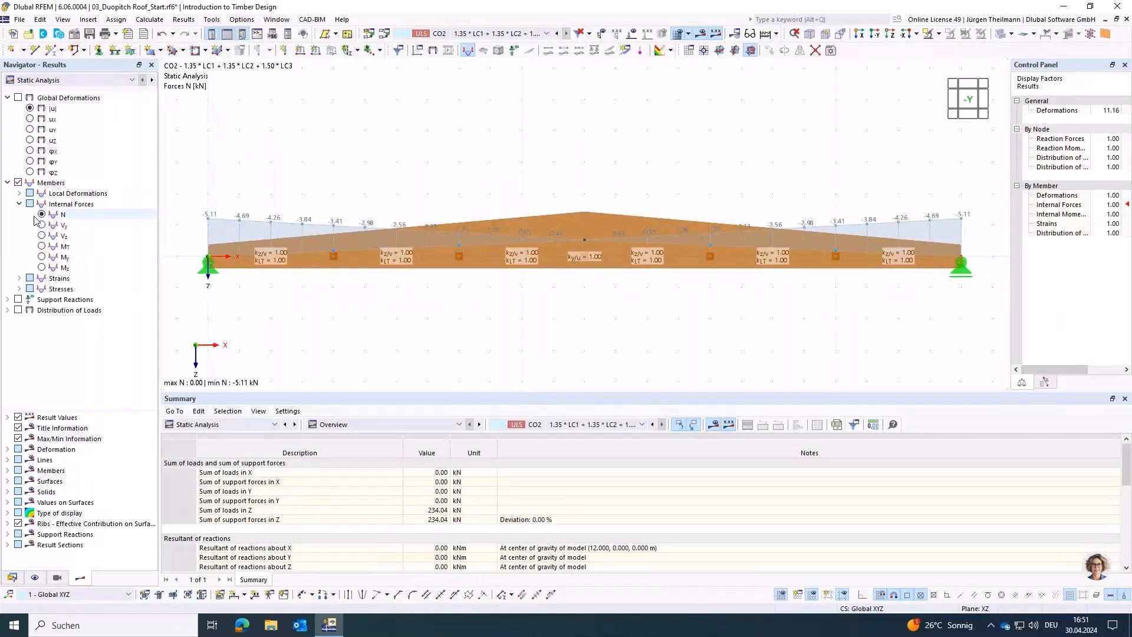
pyautogui.click(46, 215)
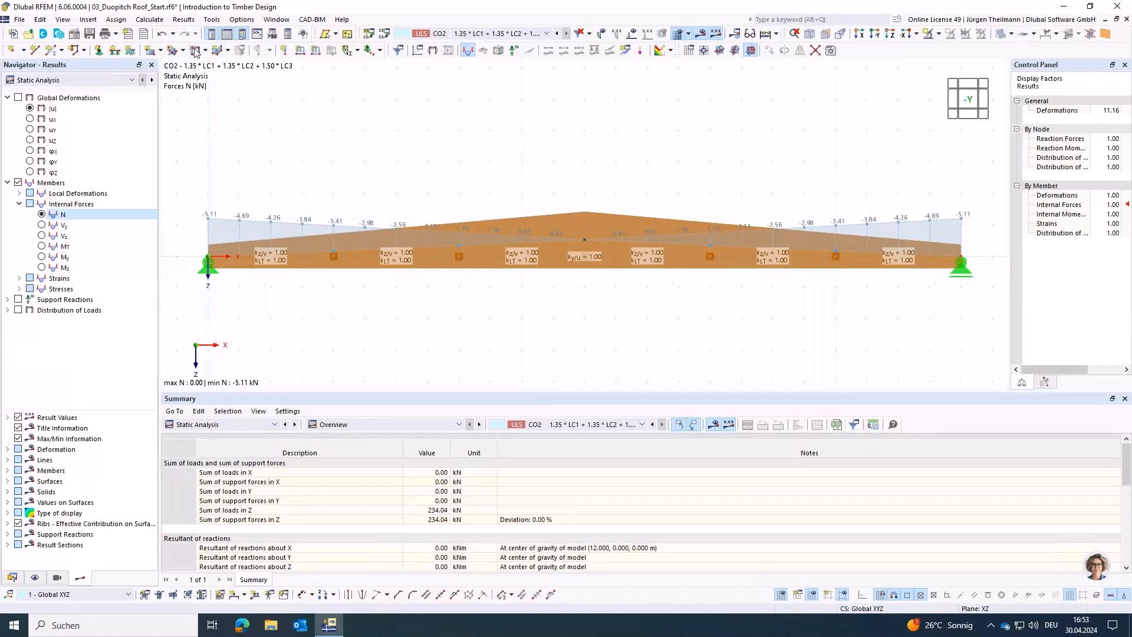
# Step: Set all five member division numbers in the mesh settings to 2 and recalculate the timber design
pyautogui.click(149, 20)
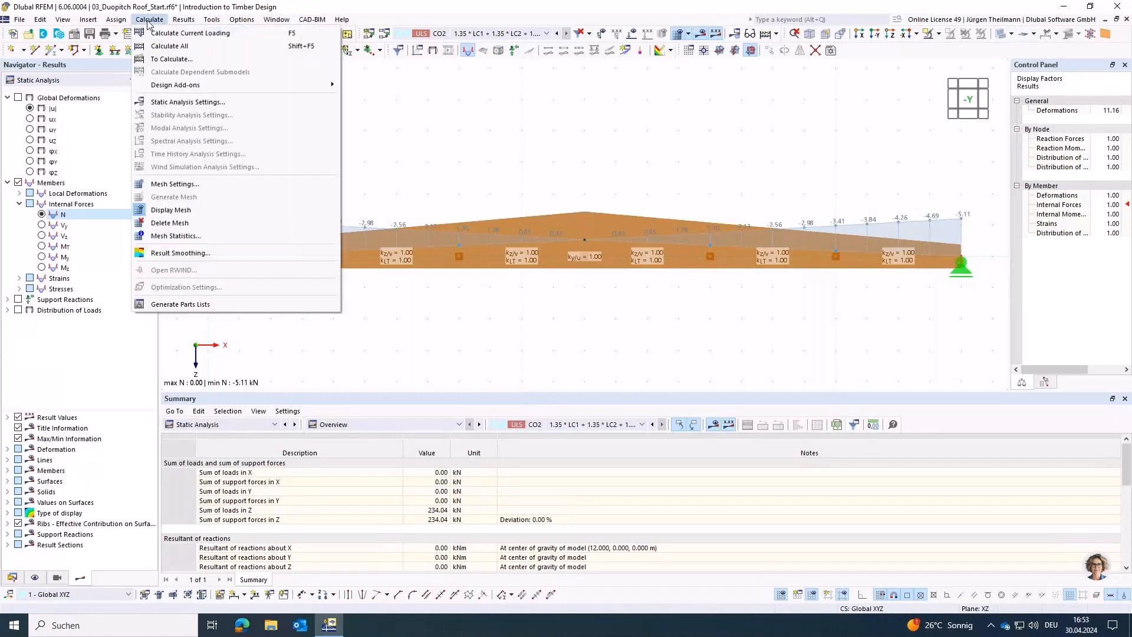
pyautogui.click(172, 46)
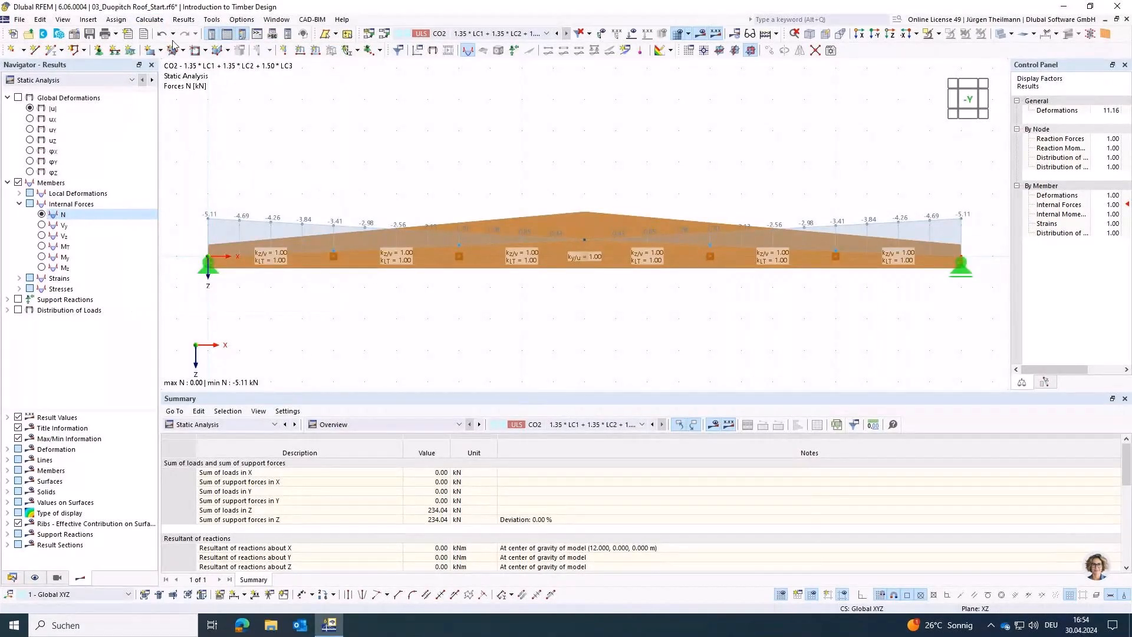
pyautogui.click(149, 19)
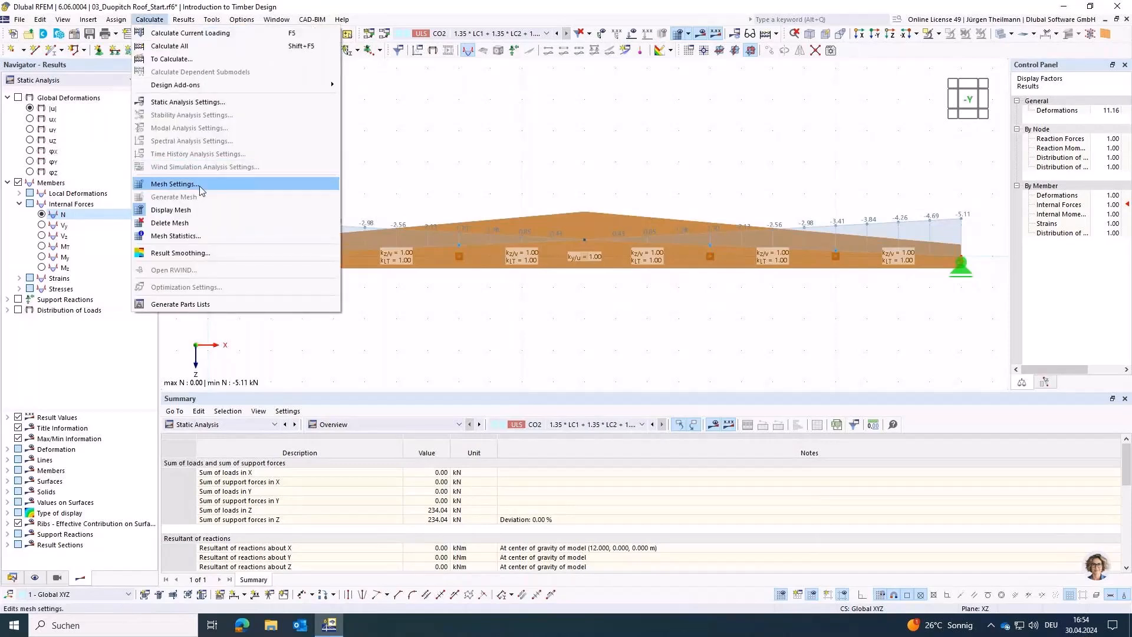
pyautogui.click(177, 184)
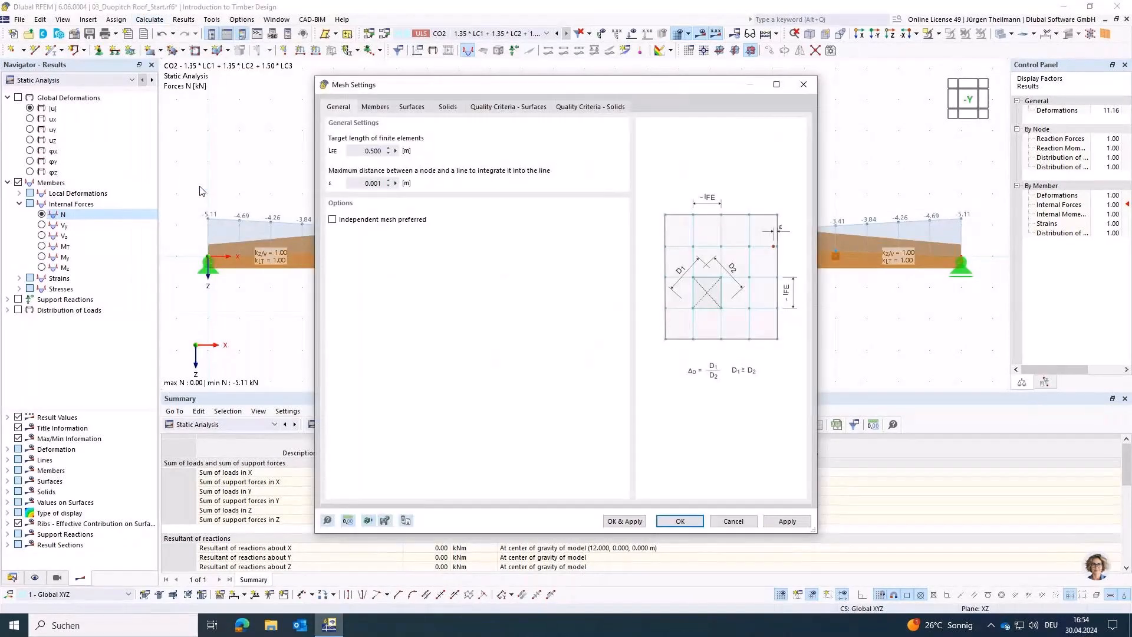
pyautogui.click(361, 109)
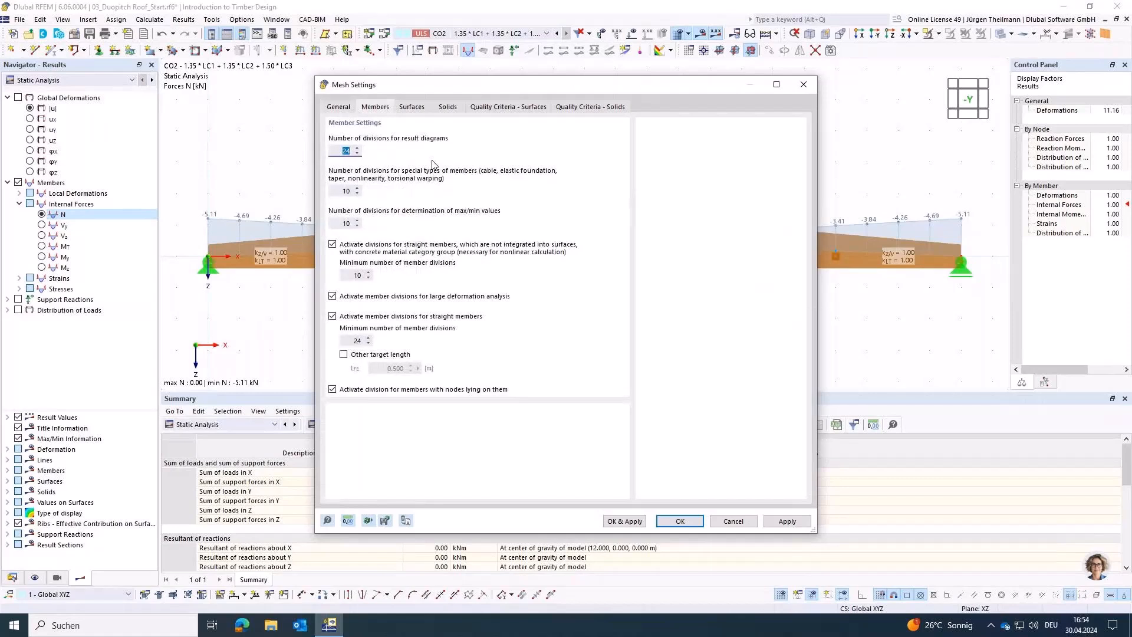
pyautogui.write('2')
pyautogui.press('Tab')
pyautogui.write('2')
pyautogui.press('Tab')
pyautogui.write('2')
pyautogui.press('Tab')
pyautogui.press('Tab')
pyautogui.write('2')
pyautogui.press('Tab')
pyautogui.press('Tab')
pyautogui.press('Tab')
pyautogui.write('2')
pyautogui.press('Tab')
pyautogui.click(680, 521)
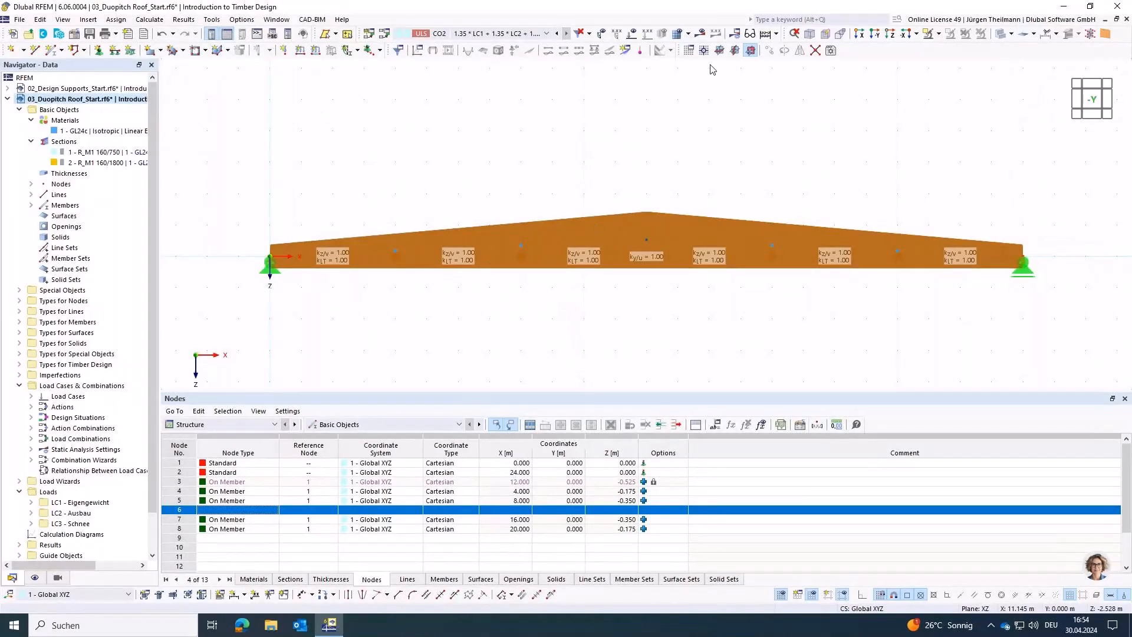
pyautogui.click(776, 34)
pyautogui.click(796, 60)
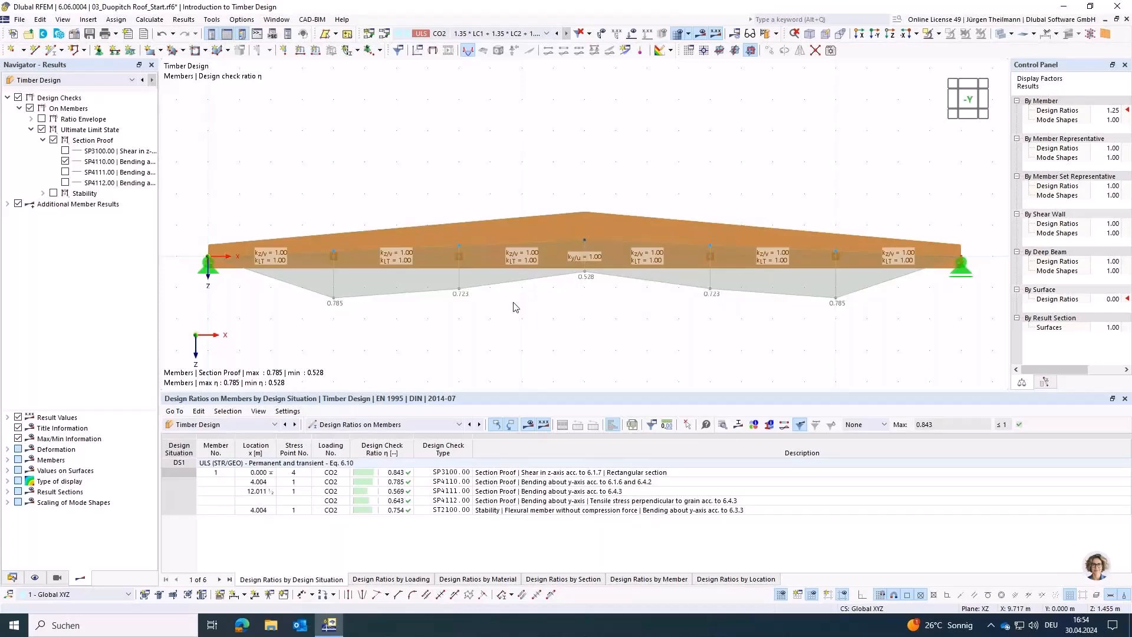
# Step: Switch to the model 04_Timber Truss Beam_Start and list its predefined materials and sections in the model tree
pyautogui.click(12, 578)
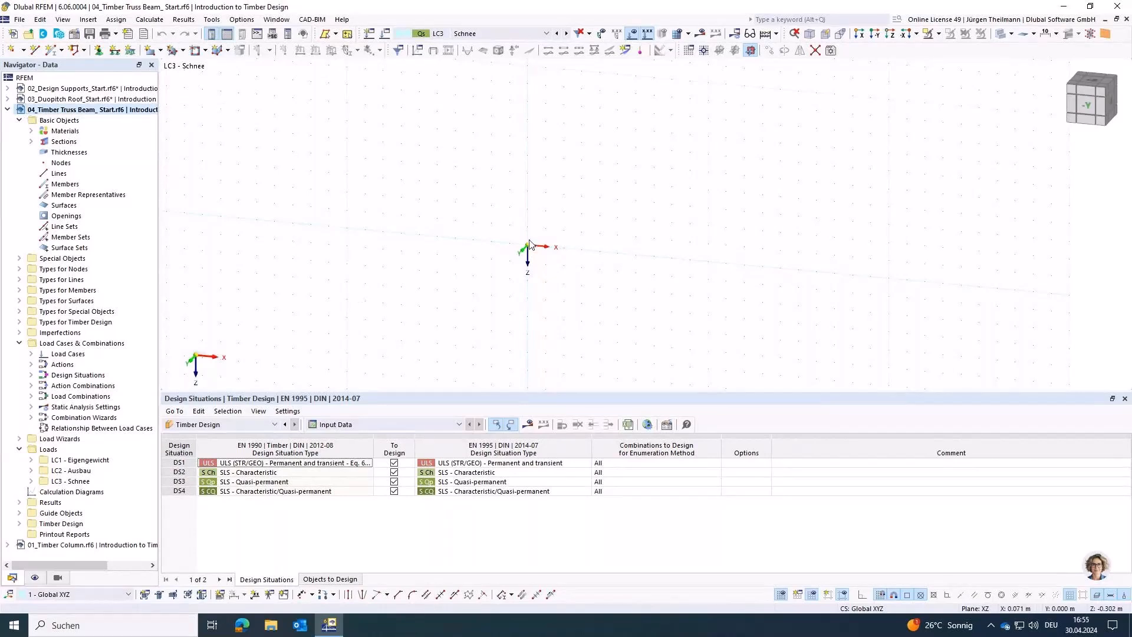
pyautogui.click(511, 35)
pyautogui.click(511, 35)
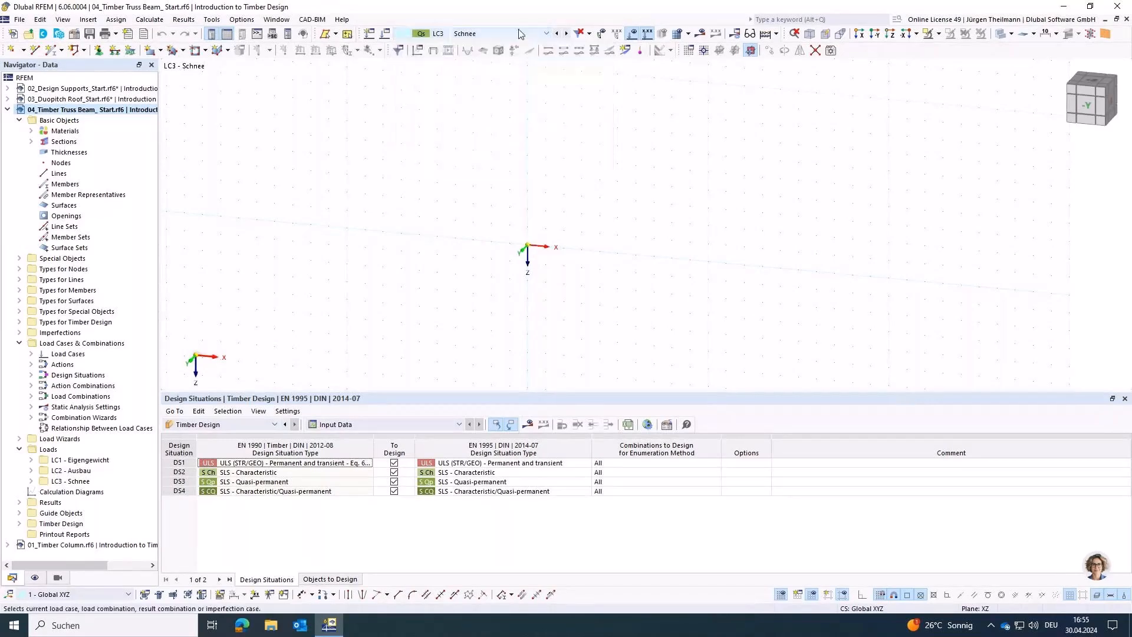
pyautogui.click(31, 131)
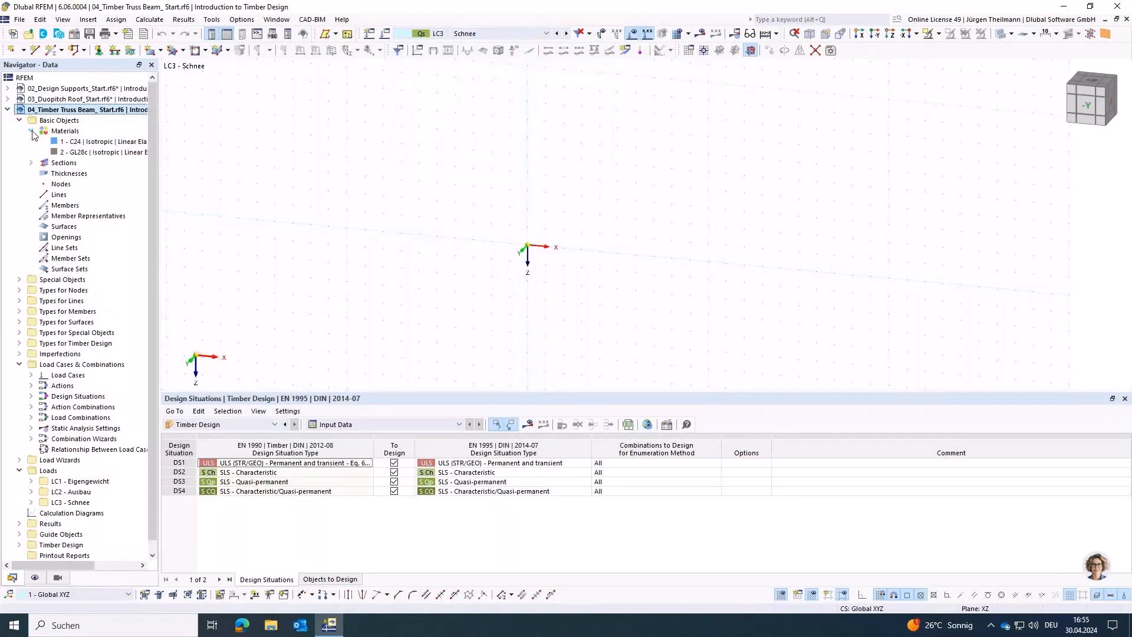
pyautogui.click(32, 163)
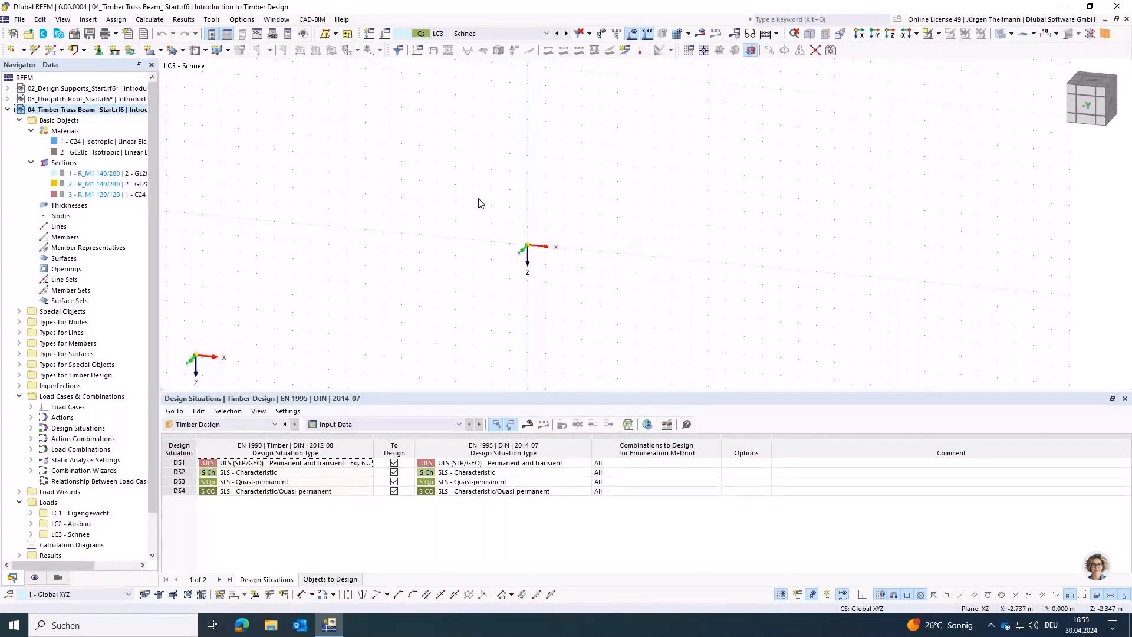
# Step: Model a 14 m beam member along X from the origin with section R_M1 140/280 in GL28c
pyautogui.click(51, 51)
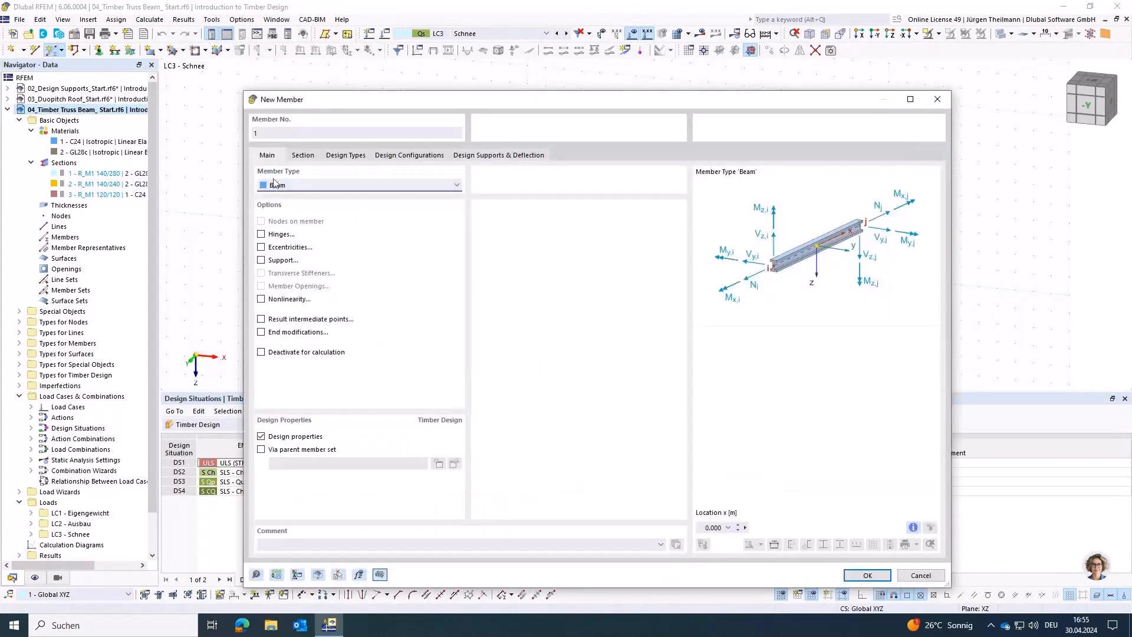
pyautogui.click(303, 156)
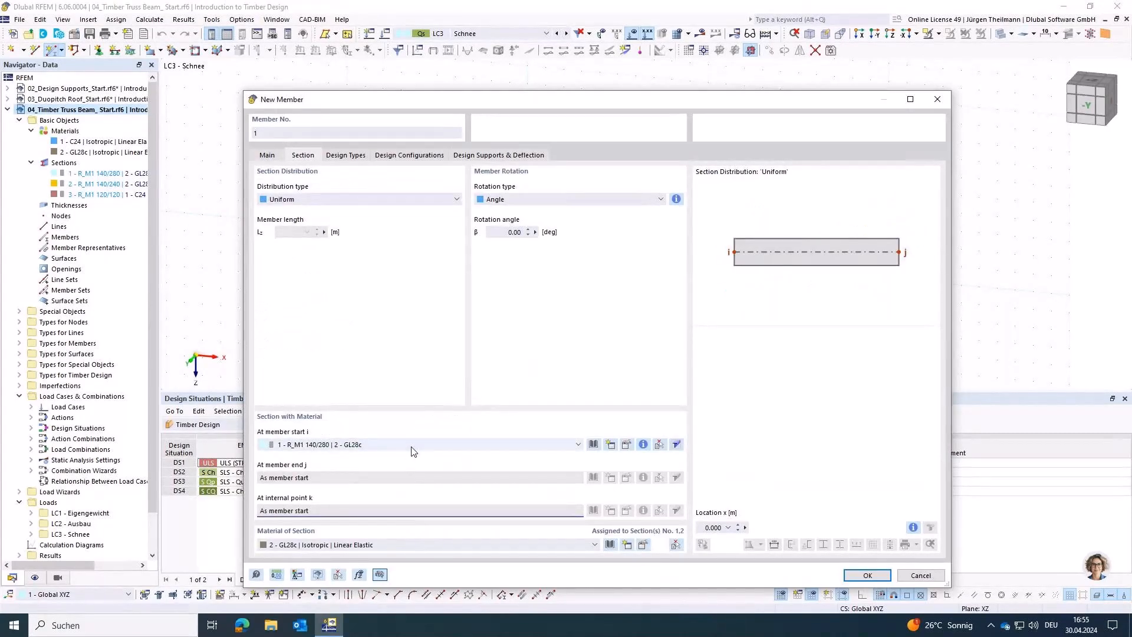
pyautogui.click(860, 580)
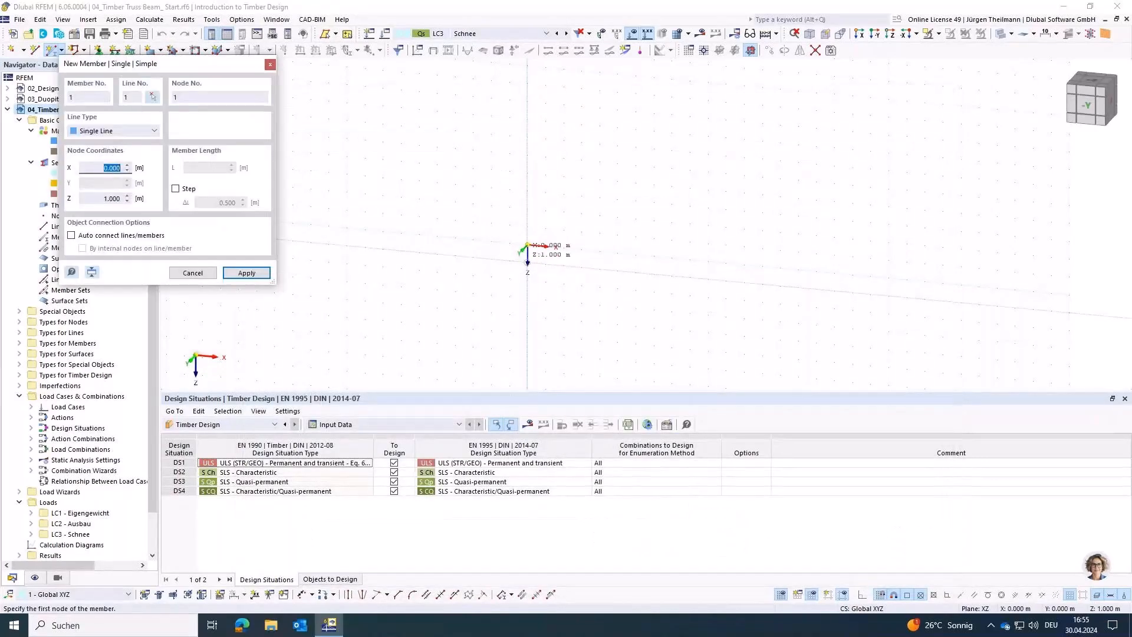
pyautogui.click(526, 244)
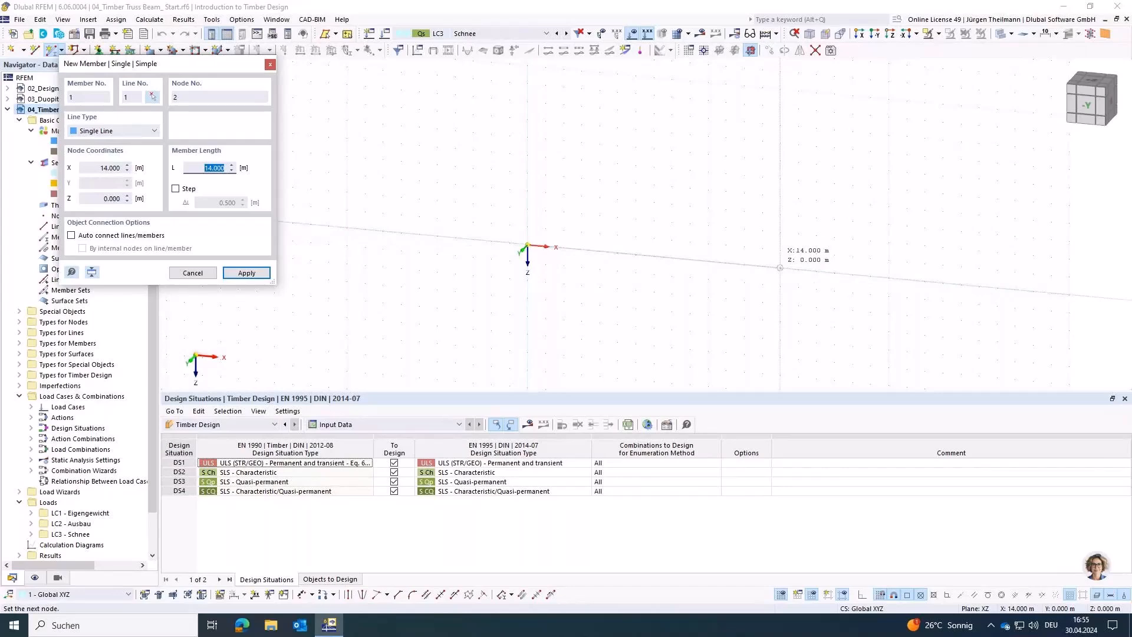
pyautogui.click(780, 268)
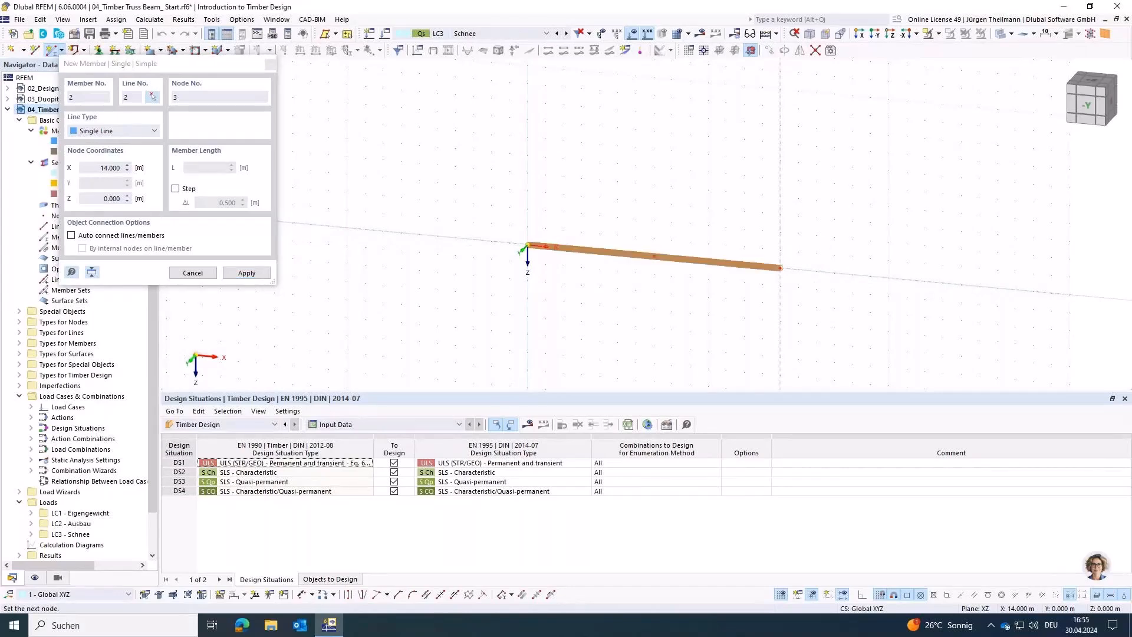
pyautogui.press('Escape')
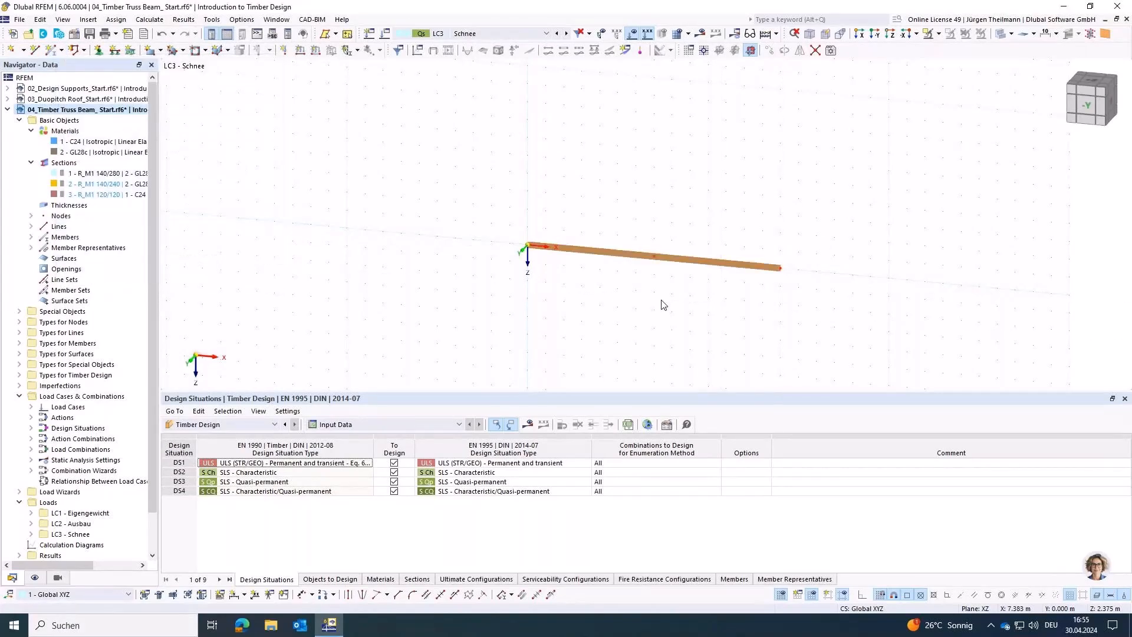
# Step: Review the Member Representatives option and the member properties it considers in the model's base data
pyautogui.moveTo(661, 304); pyautogui.dragTo(597, 324, button='middle')
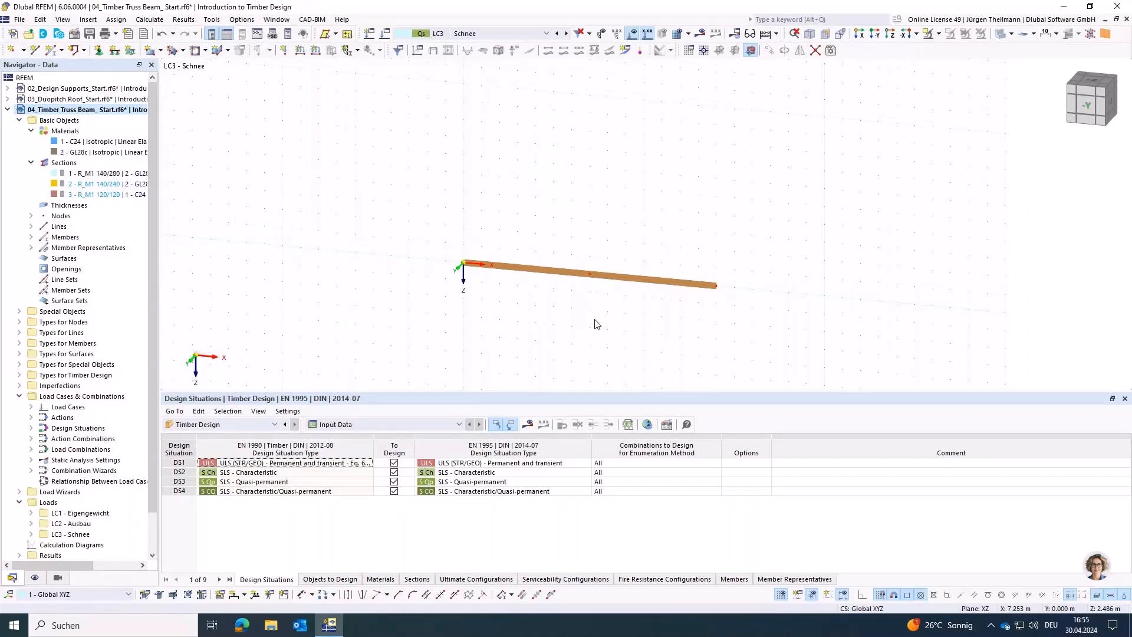
pyautogui.scroll(1, 597, 324)
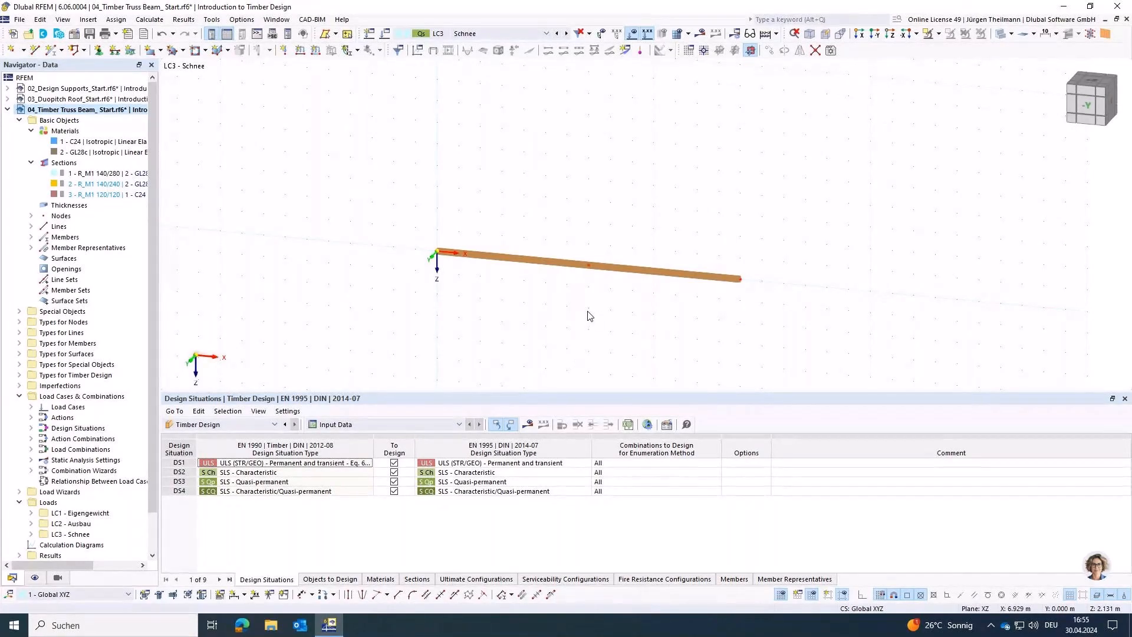
pyautogui.click(73, 38)
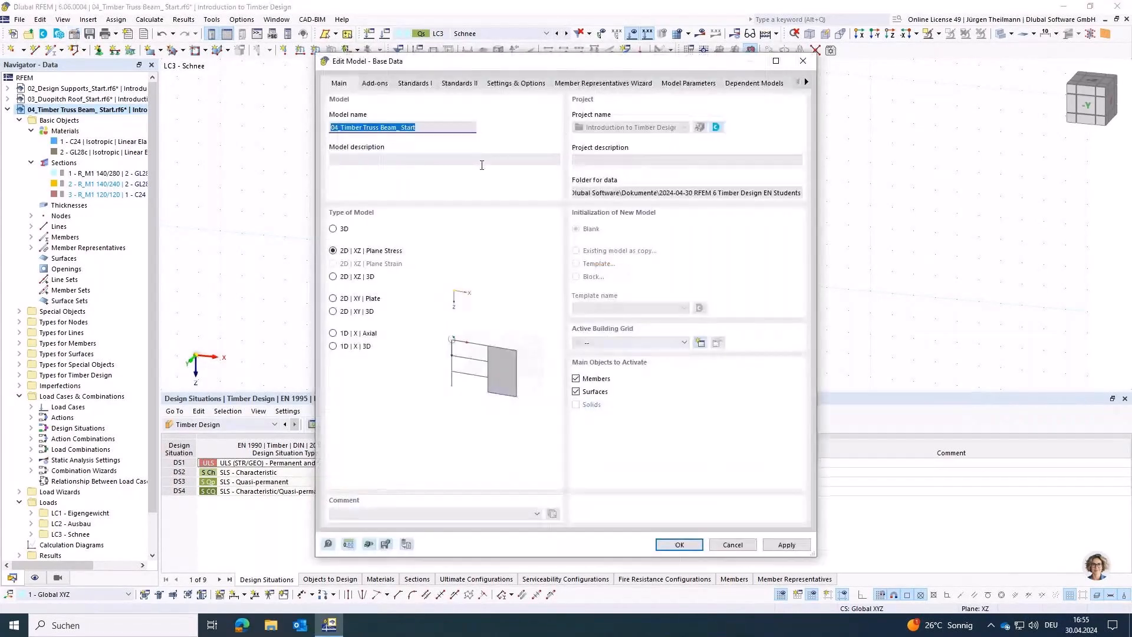
pyautogui.click(536, 85)
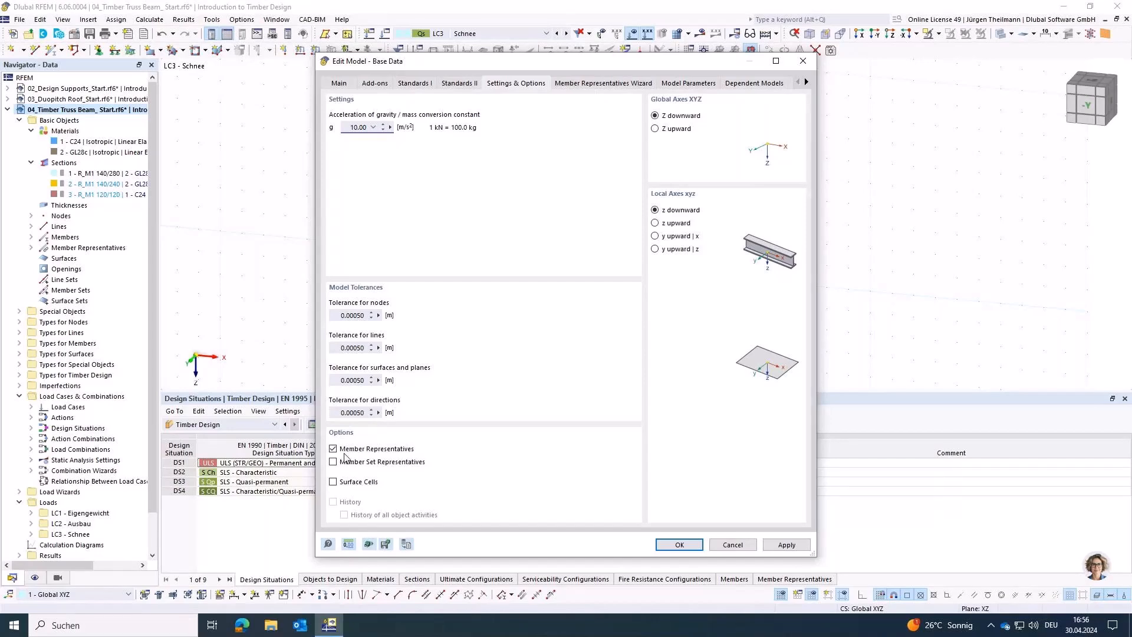
pyautogui.click(585, 83)
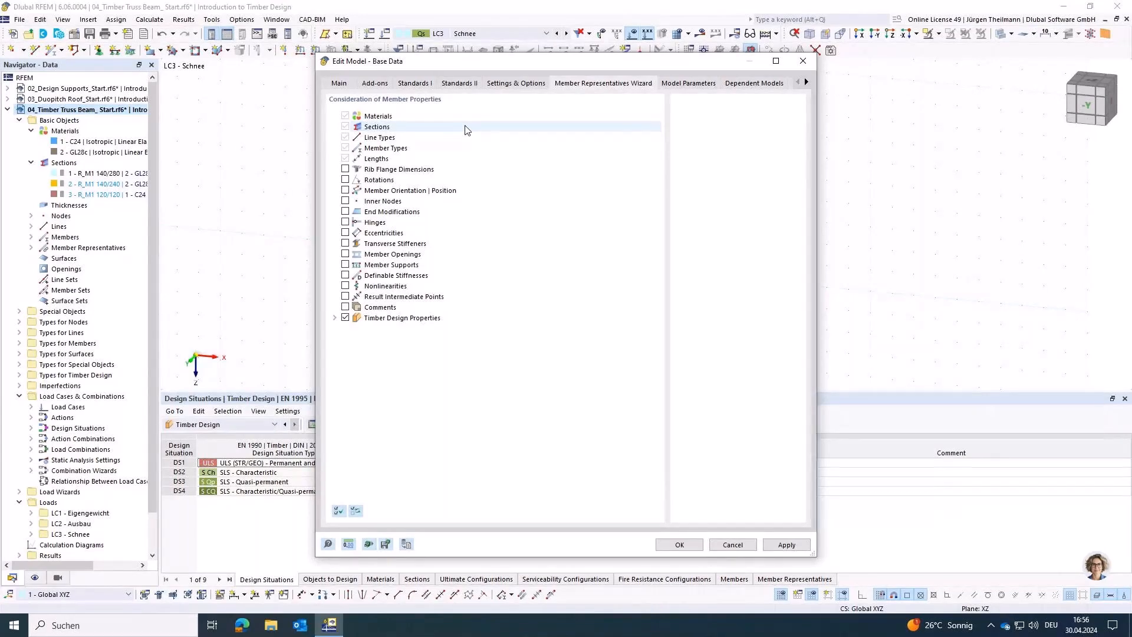
pyautogui.click(688, 544)
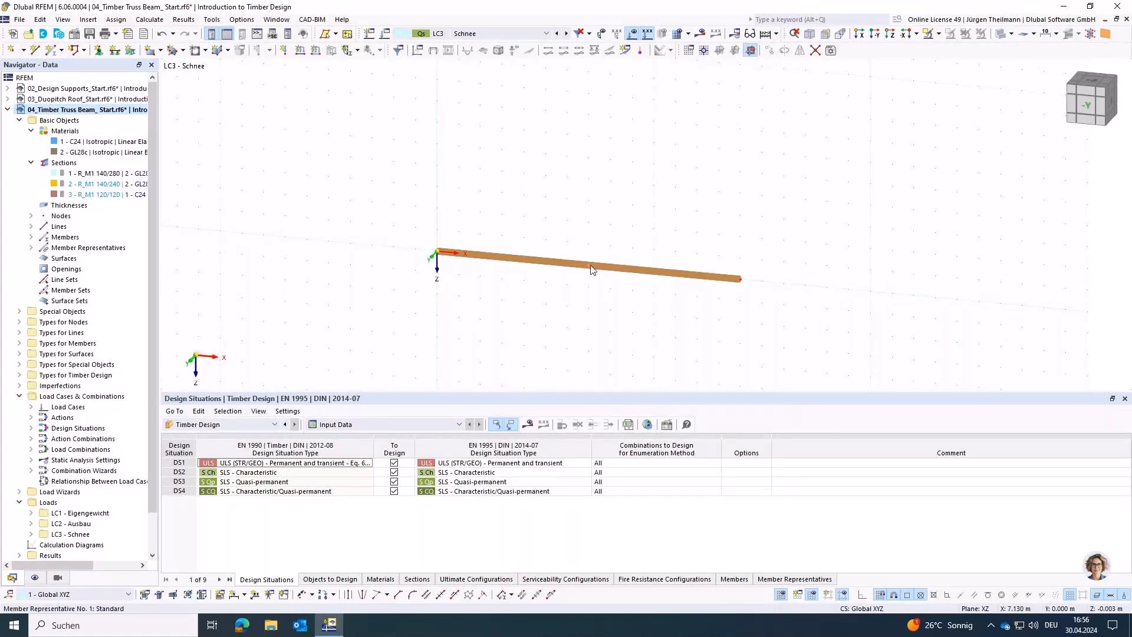
# Step: Divide the 14 m member using distance at its midpoint, 7 m from the start
pyautogui.moveTo(589, 269)
pyautogui.rightClick(570, 269)
pyautogui.moveTo(752, 304)
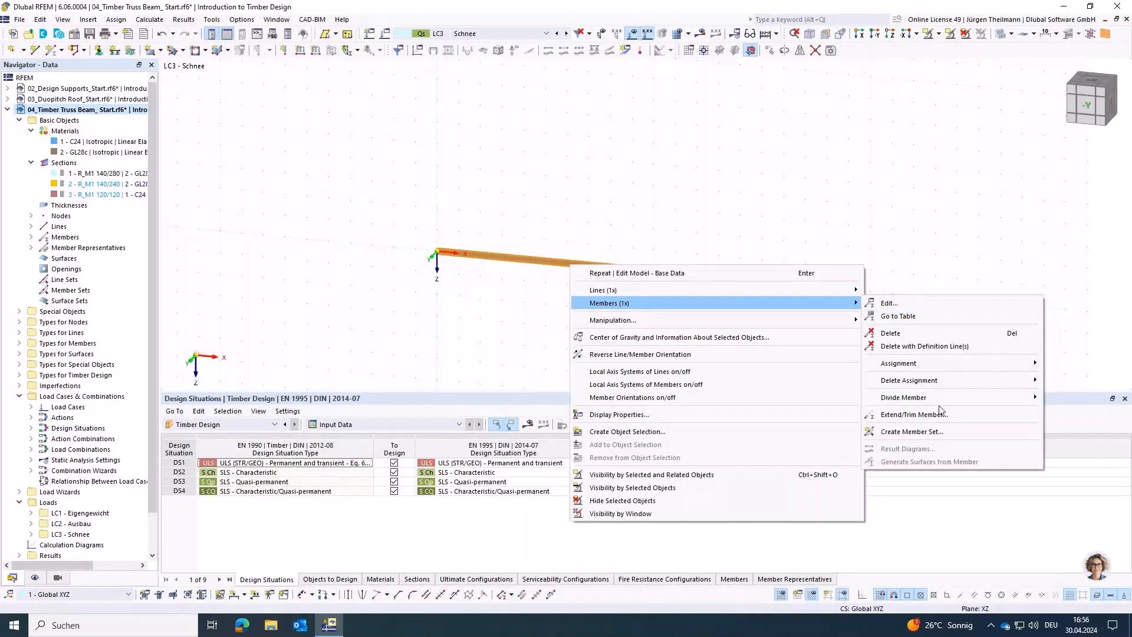
pyautogui.moveTo(936, 398)
pyautogui.click(809, 411)
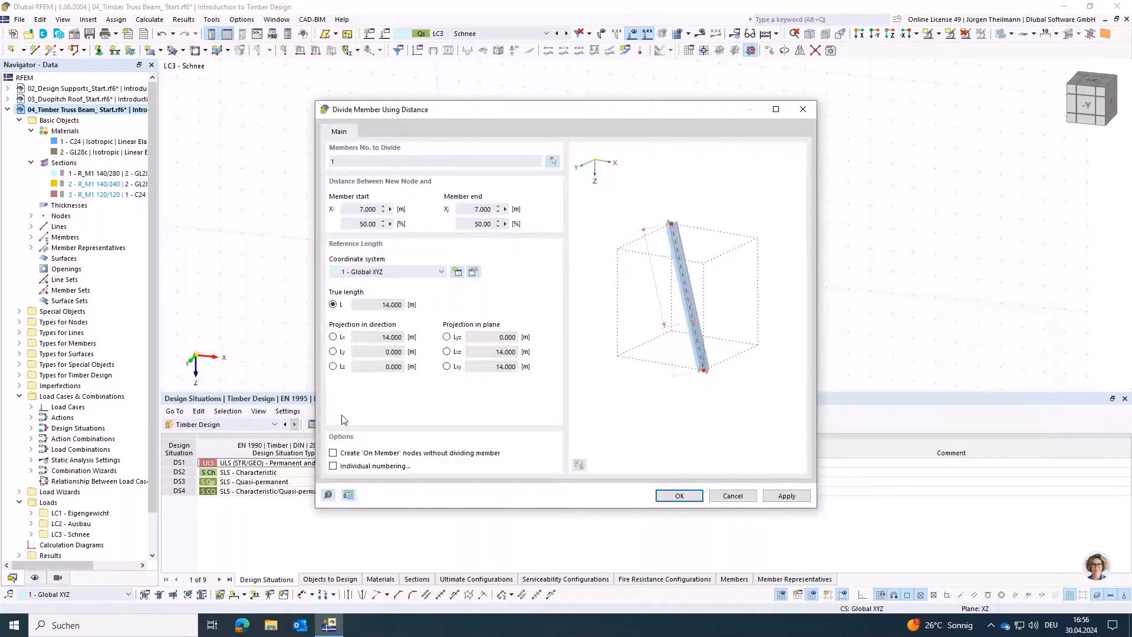
pyautogui.click(679, 496)
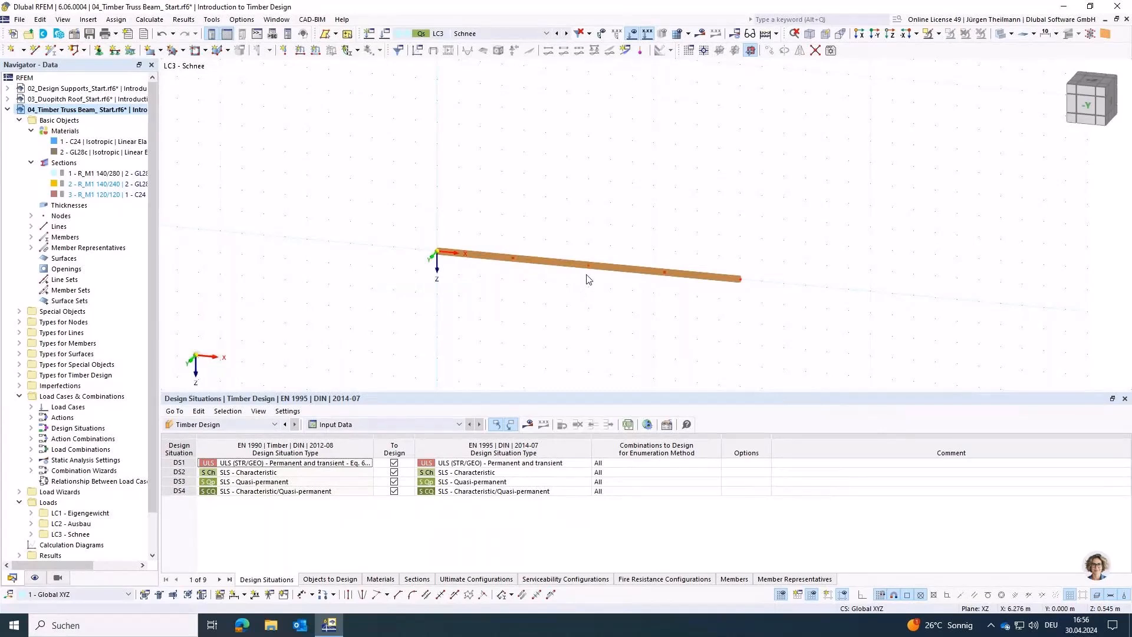
# Step: Move the beam's midpoint node by -1.8 m in Z to form the ridge of the two top chords
pyautogui.click(513, 263)
pyautogui.moveTo(569, 231); pyautogui.dragTo(611, 329)
pyautogui.click(770, 51)
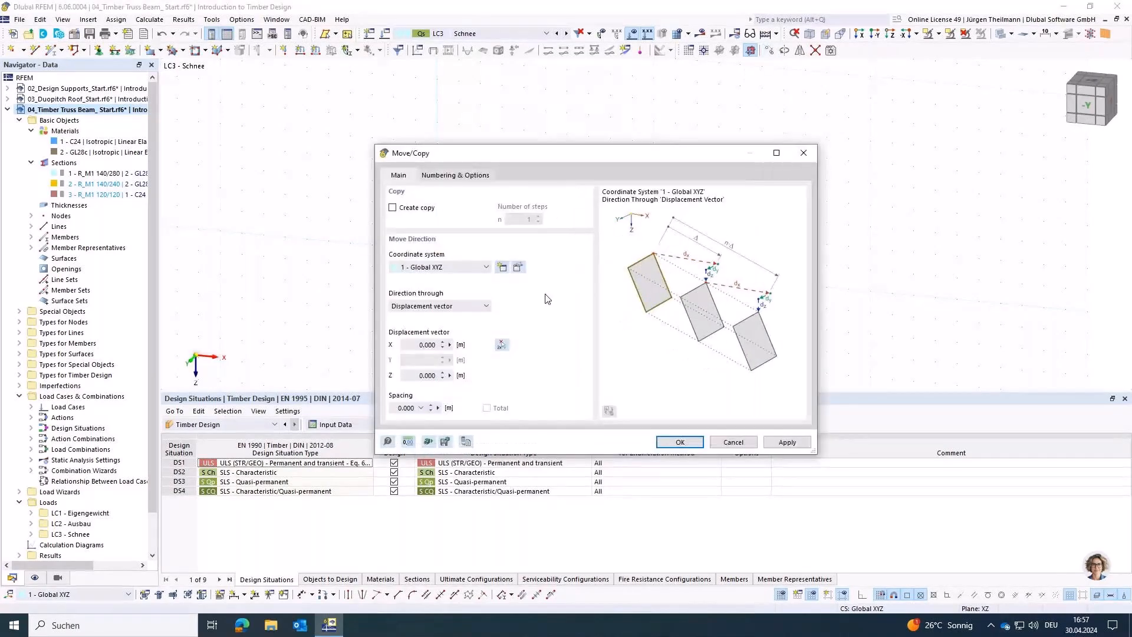
pyautogui.click(429, 376)
pyautogui.write('-1.8')
pyautogui.press('Tab')
pyautogui.click(679, 442)
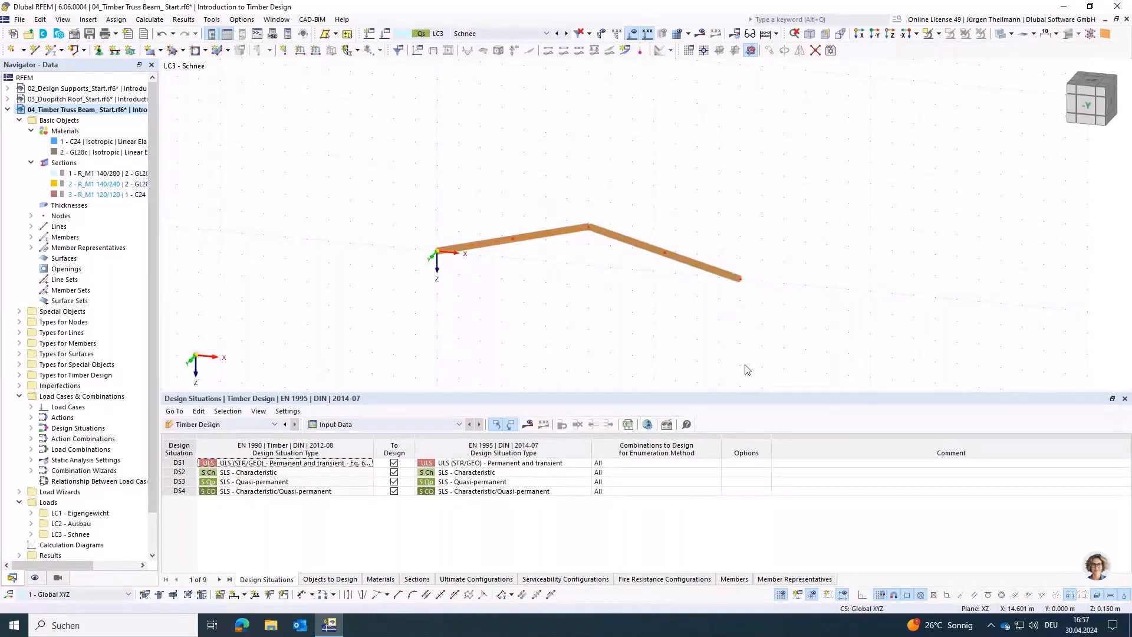
# Step: Model the bottom chord as a beam member with section R_M1 140/240 in GL28c from the origin to the end node at X 14 m
pyautogui.click(52, 50)
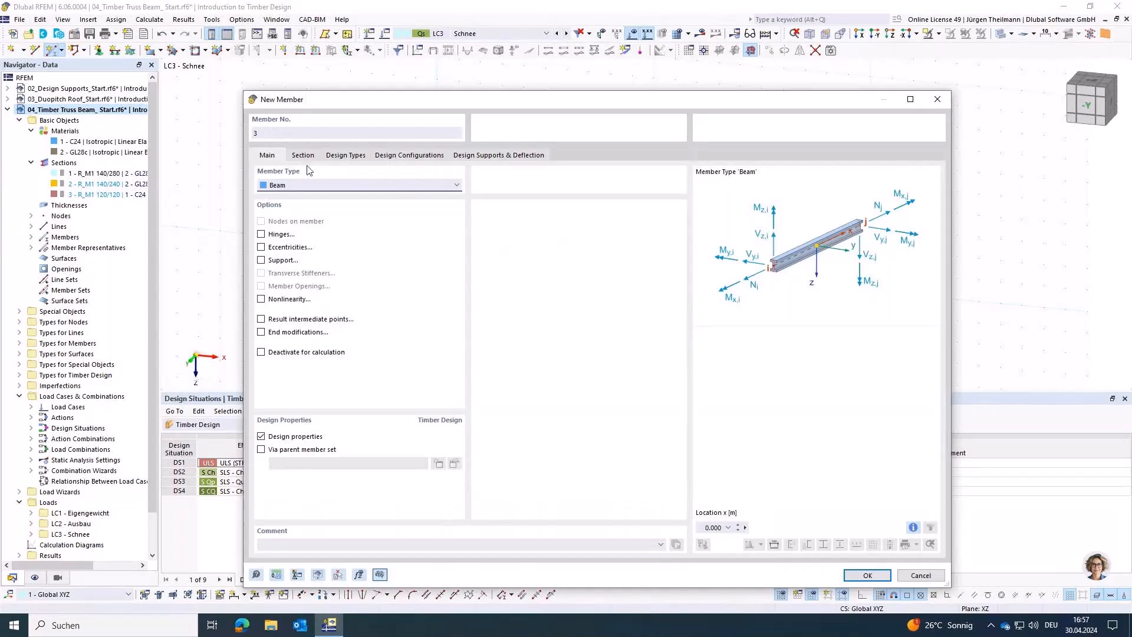
pyautogui.click(302, 156)
pyautogui.click(377, 446)
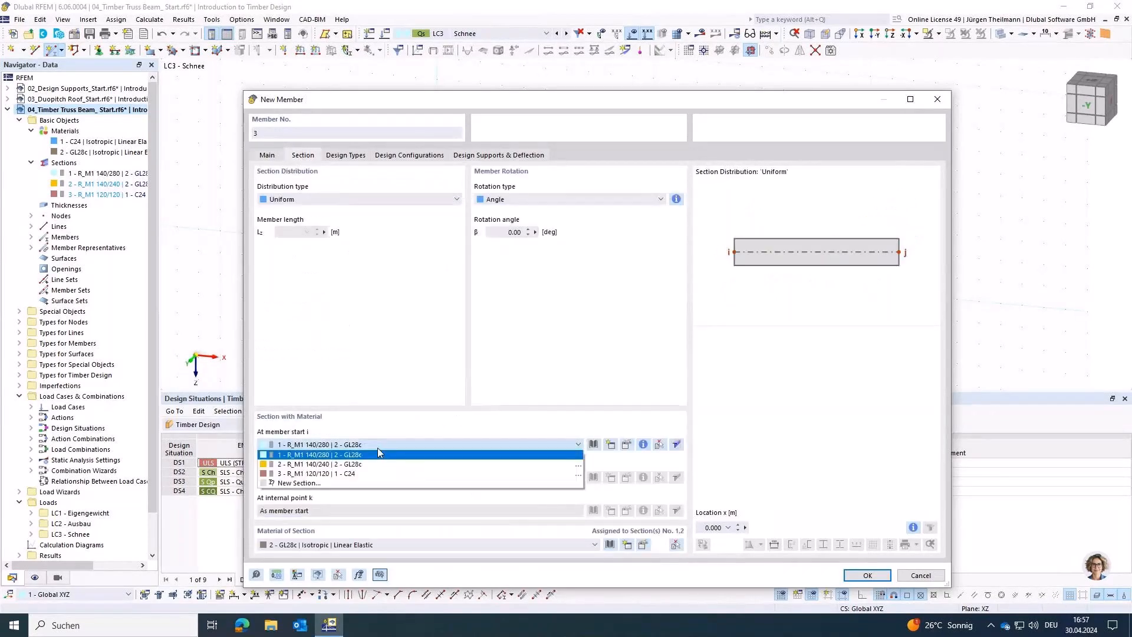
pyautogui.click(377, 465)
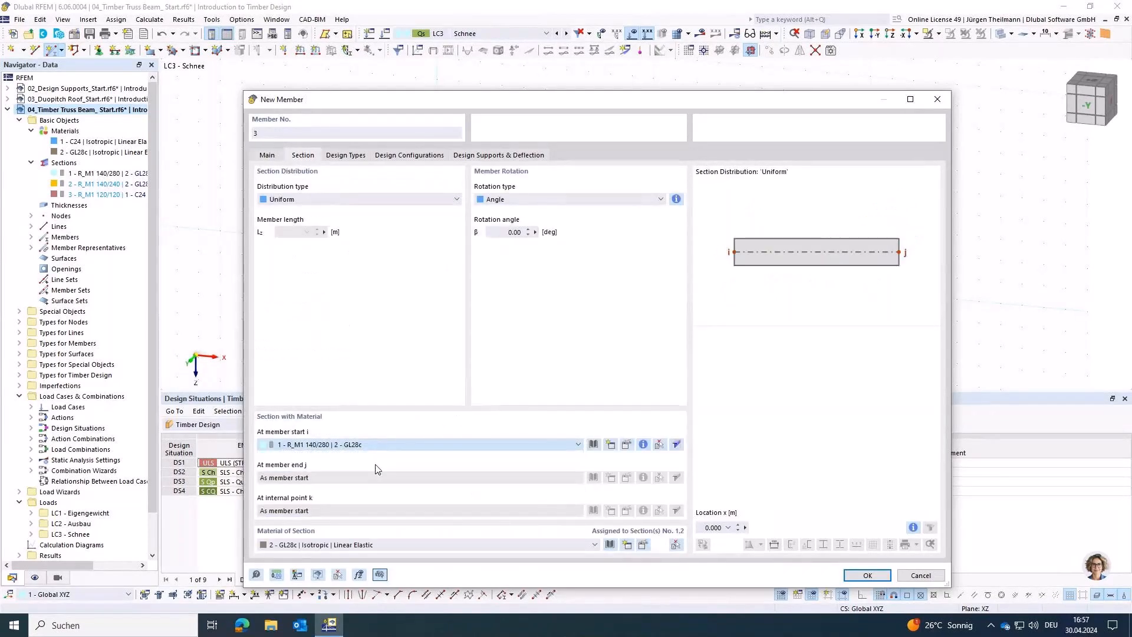
pyautogui.press('Return')
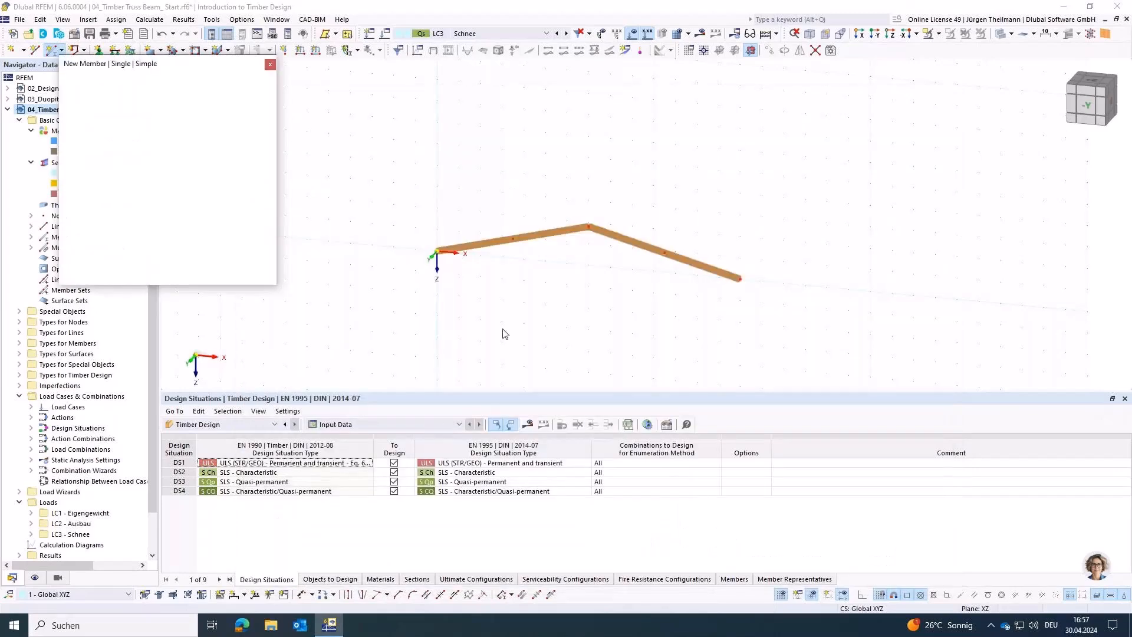
pyautogui.click(437, 252)
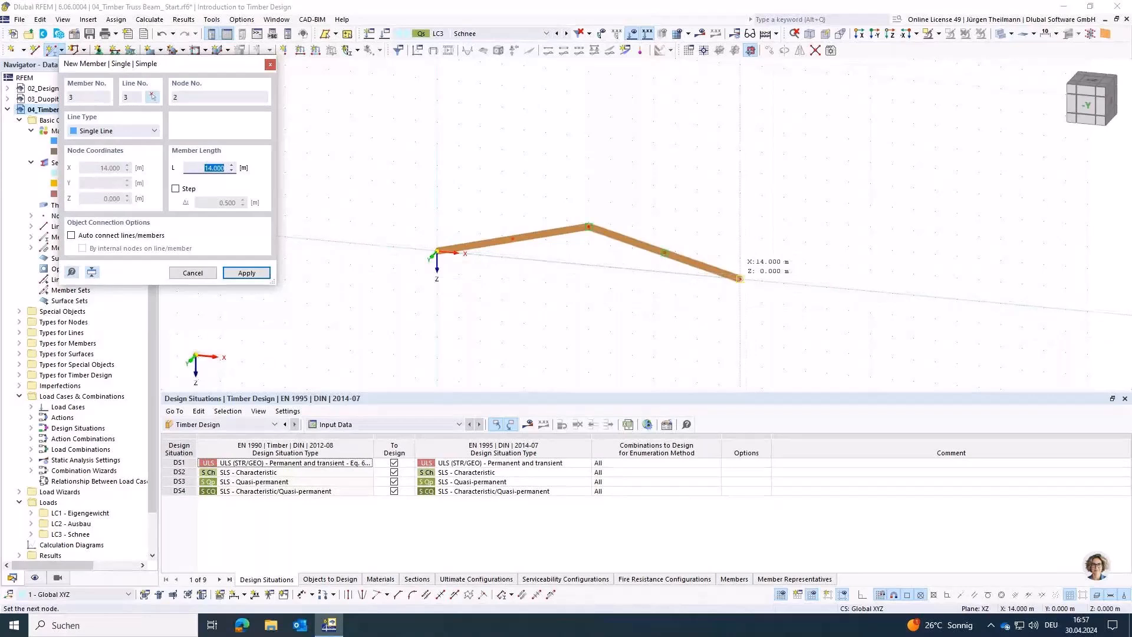
pyautogui.click(741, 279)
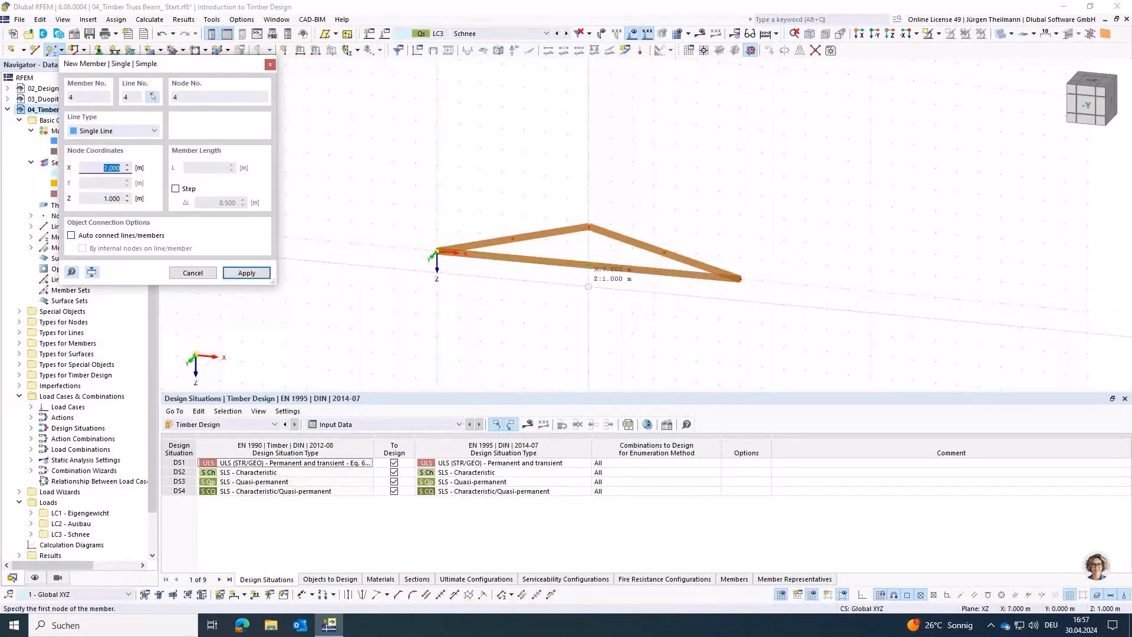
pyautogui.scroll(3, 580, 289)
pyautogui.press('Escape')
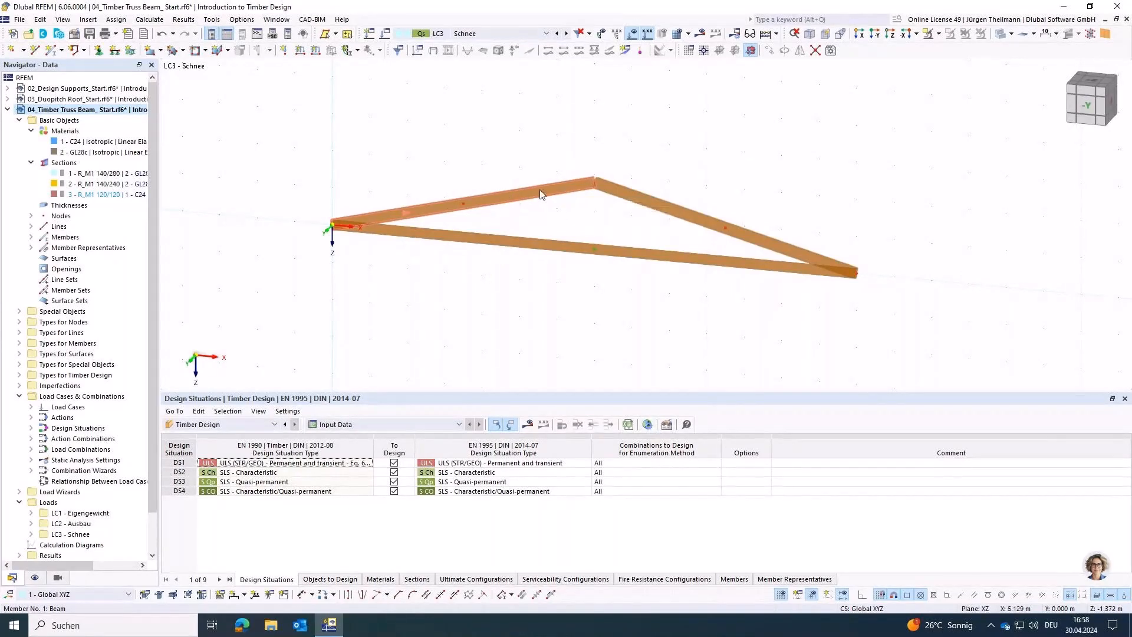
# Step: Assign a member hinge with φy released to the ridge end (member end j) of the left top chord
pyautogui.click(561, 187)
pyautogui.doubleClick(561, 190)
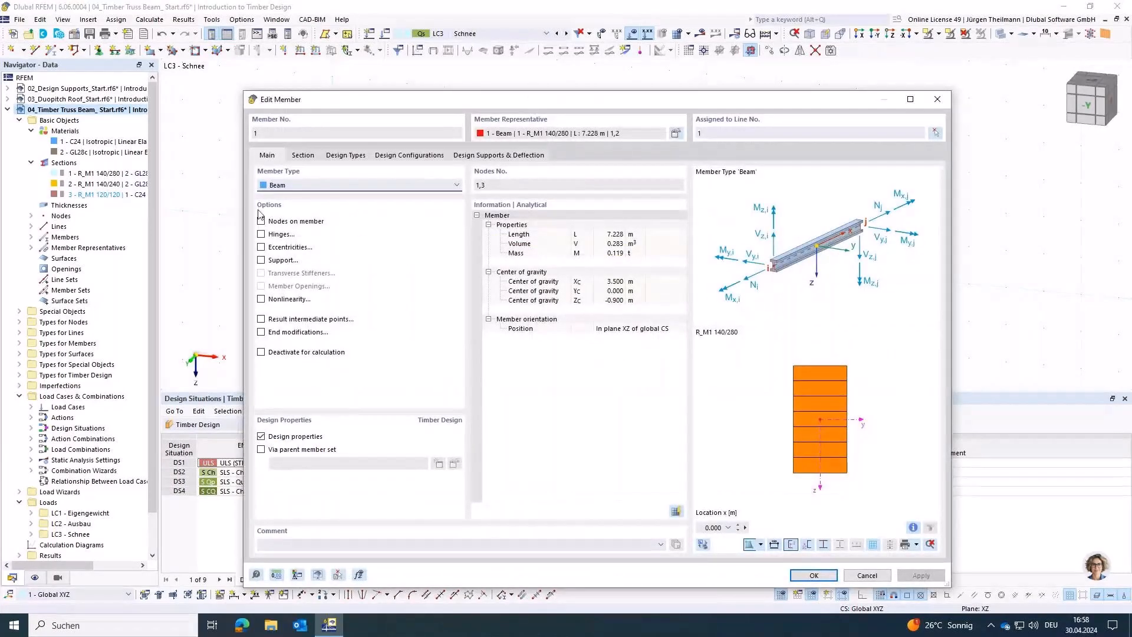
pyautogui.click(261, 234)
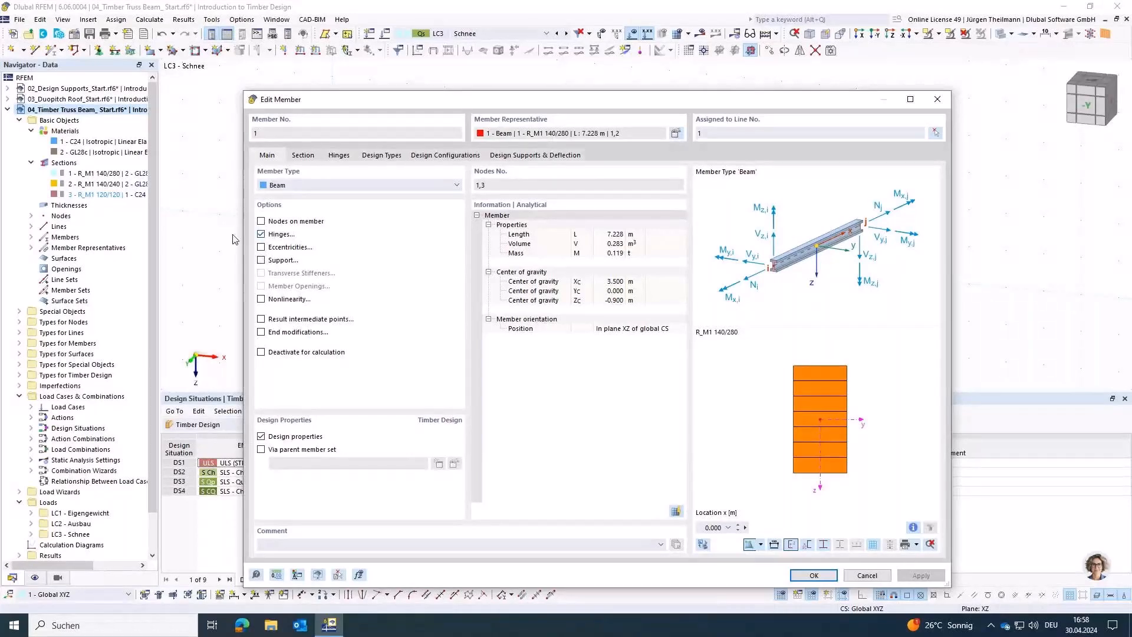
pyautogui.click(340, 155)
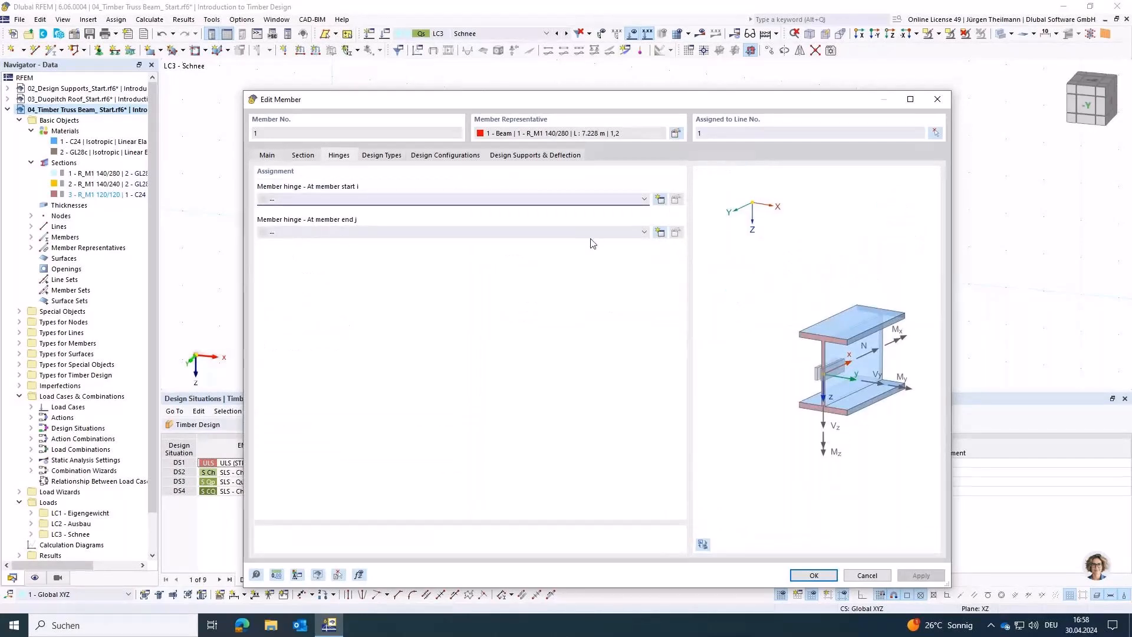
pyautogui.click(661, 233)
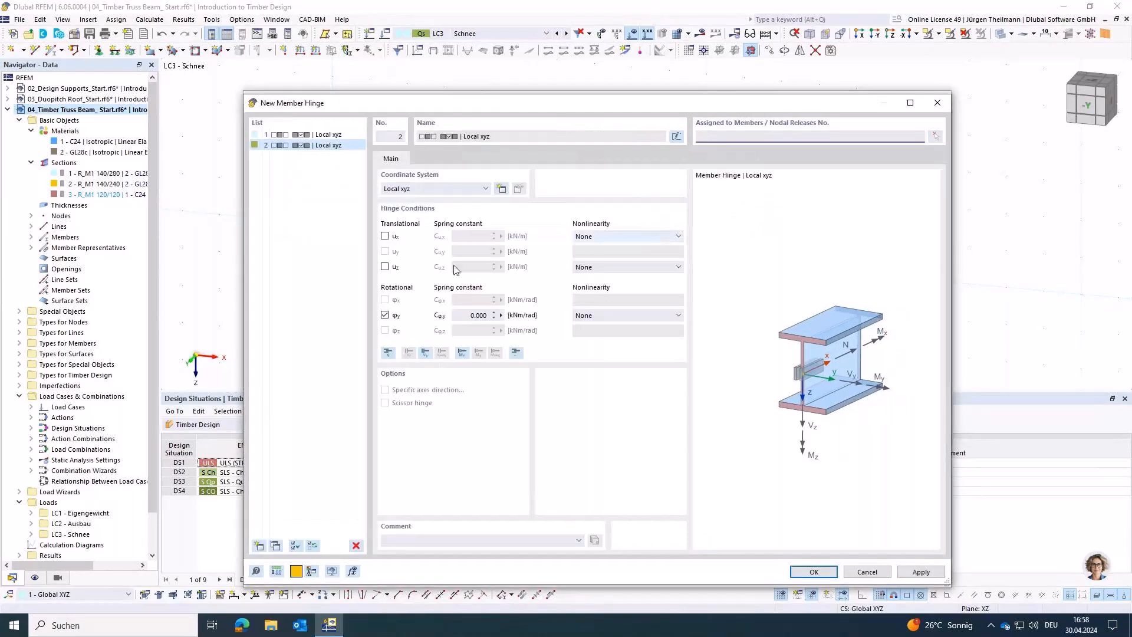
pyautogui.click(285, 136)
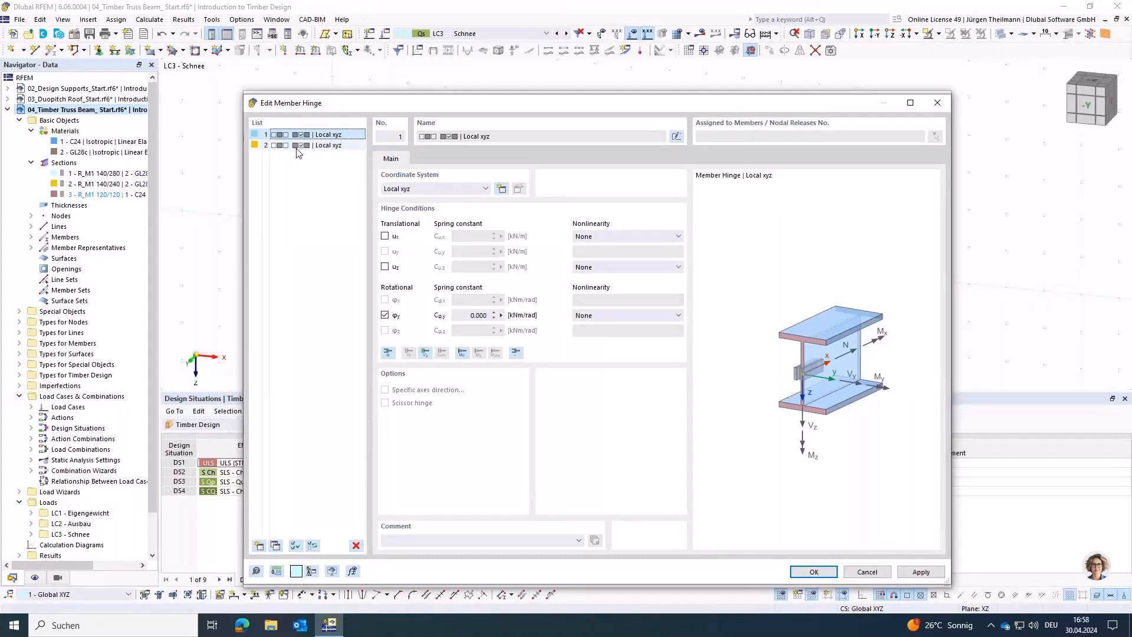
pyautogui.click(302, 146)
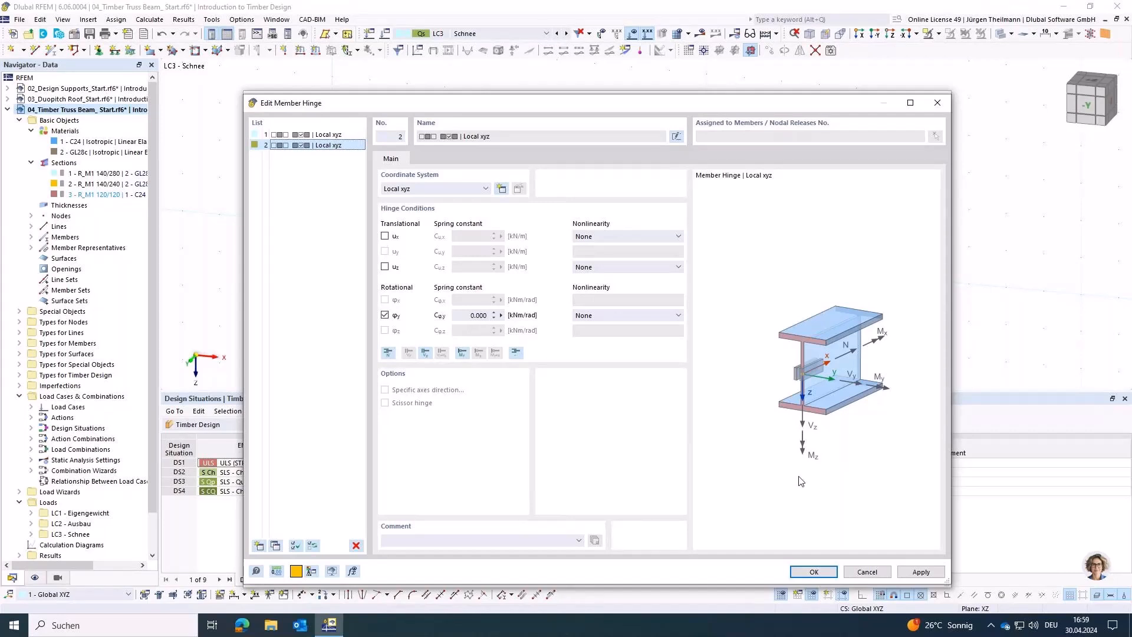
pyautogui.click(815, 572)
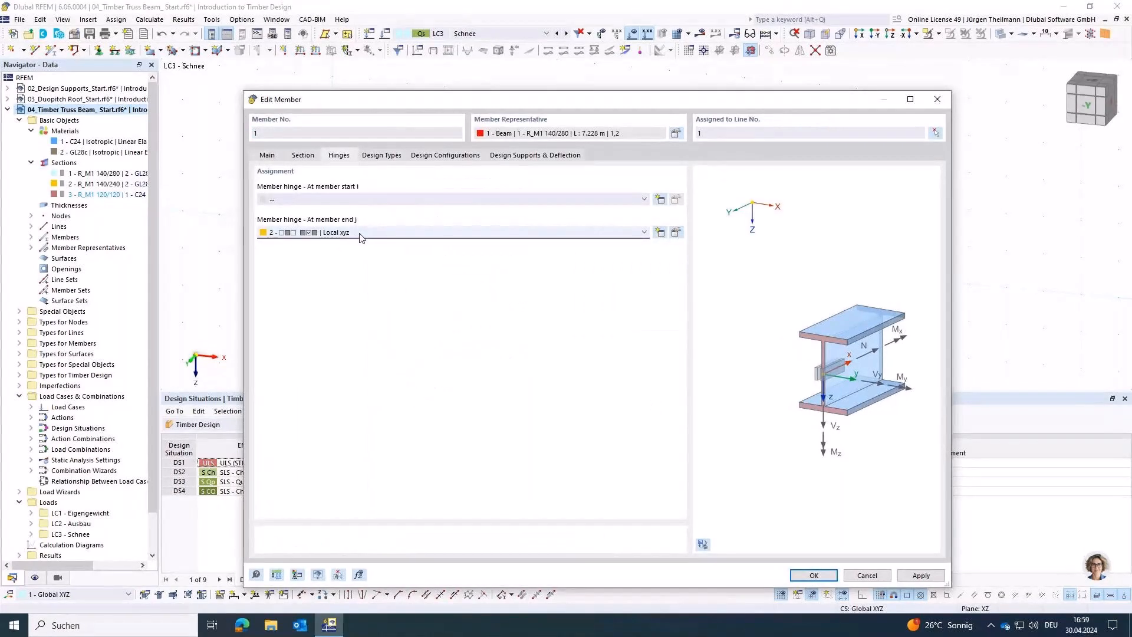
pyautogui.click(814, 575)
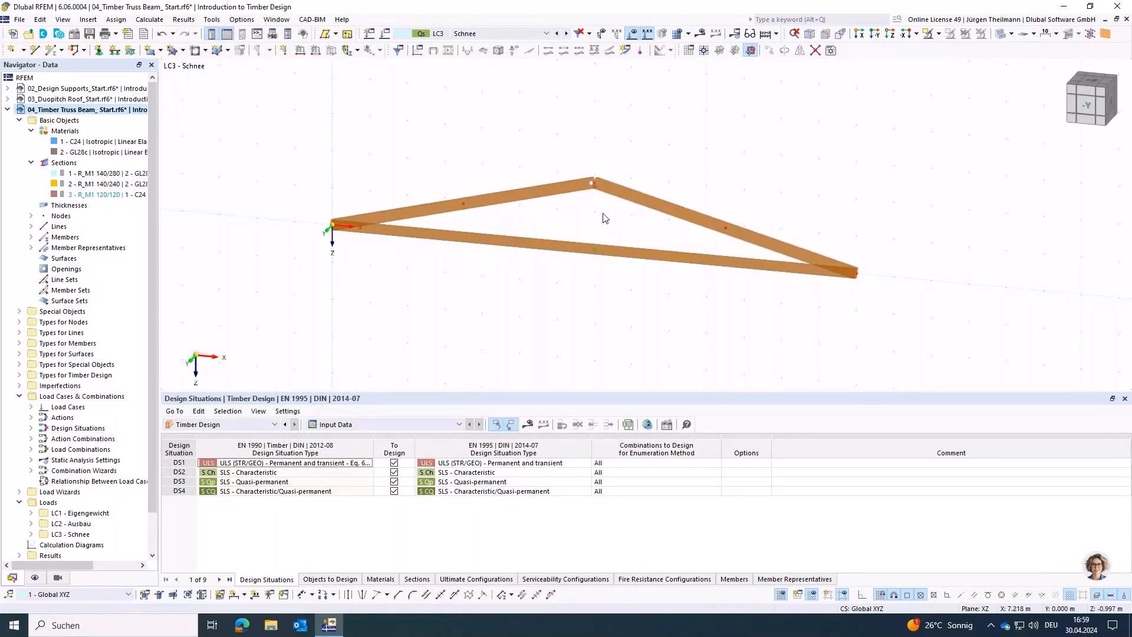
# Step: Add 2 intermediate nodes to each of the three chord members as 'On Member' nodes without dividing the members
pyautogui.scroll(1, 605, 218)
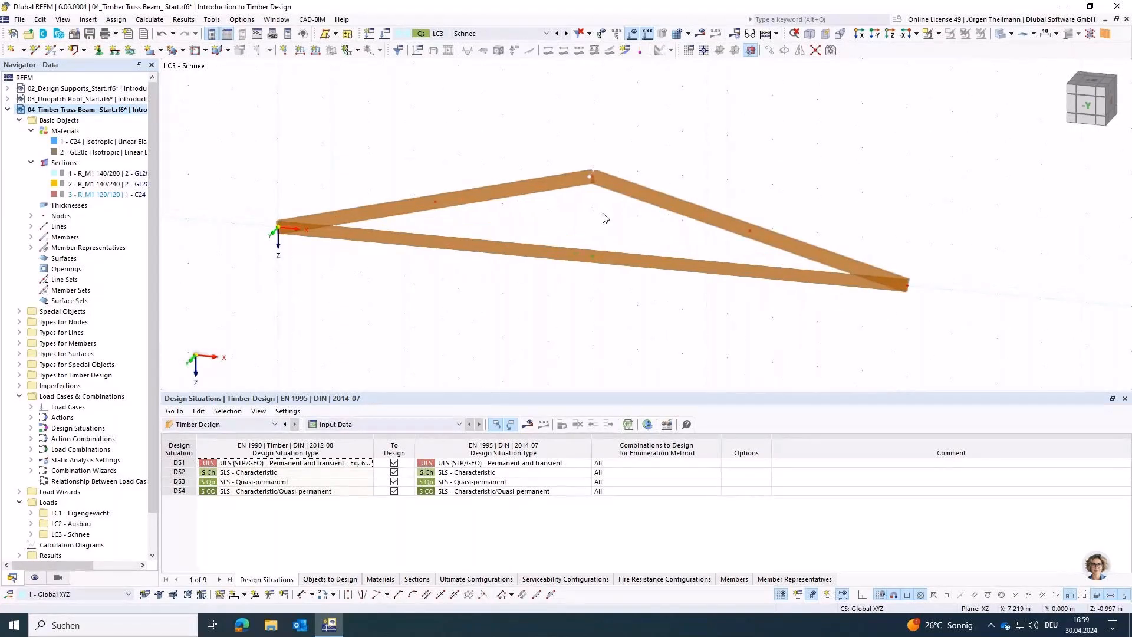
pyautogui.scroll(1, 604, 218)
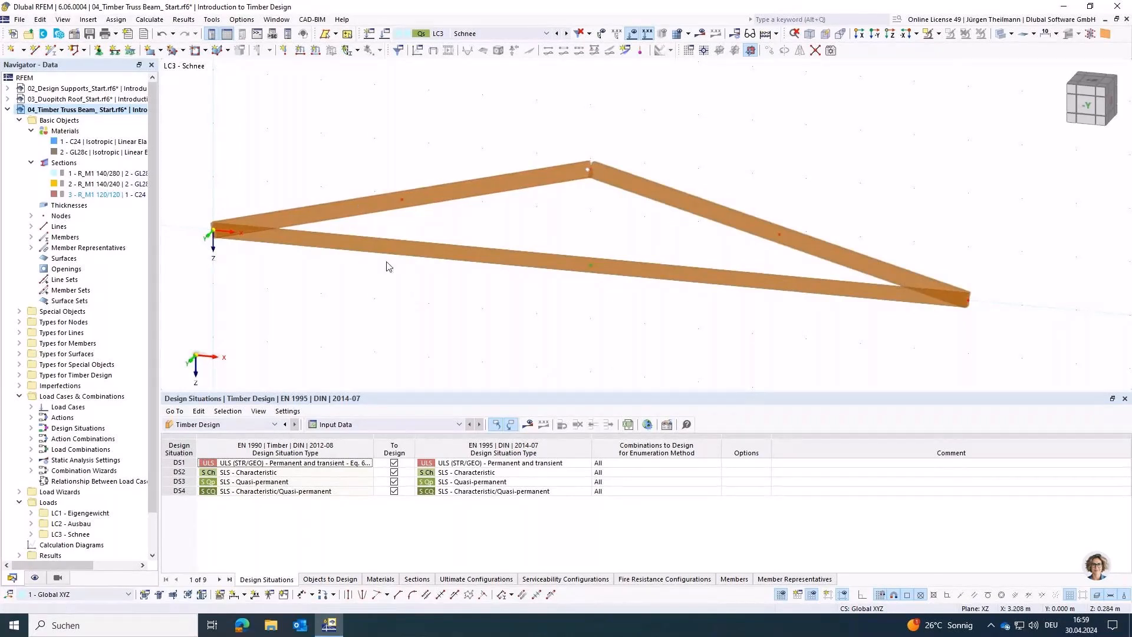
pyautogui.scroll(-1, 387, 267)
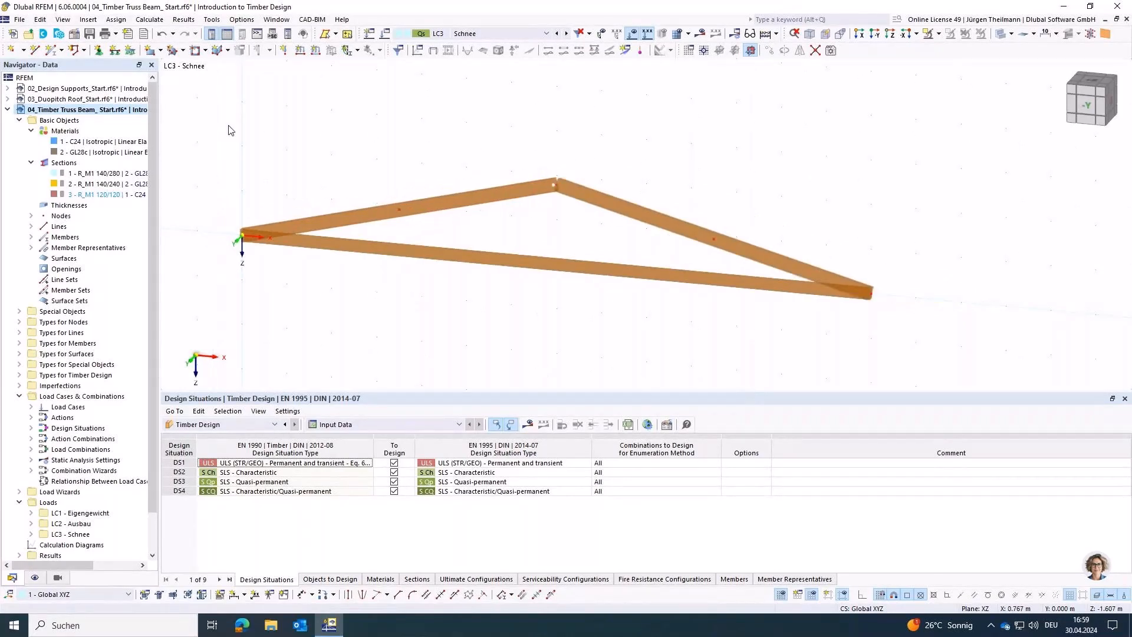
pyautogui.moveTo(203, 116); pyautogui.dragTo(784, 323)
pyautogui.rightClick(648, 223)
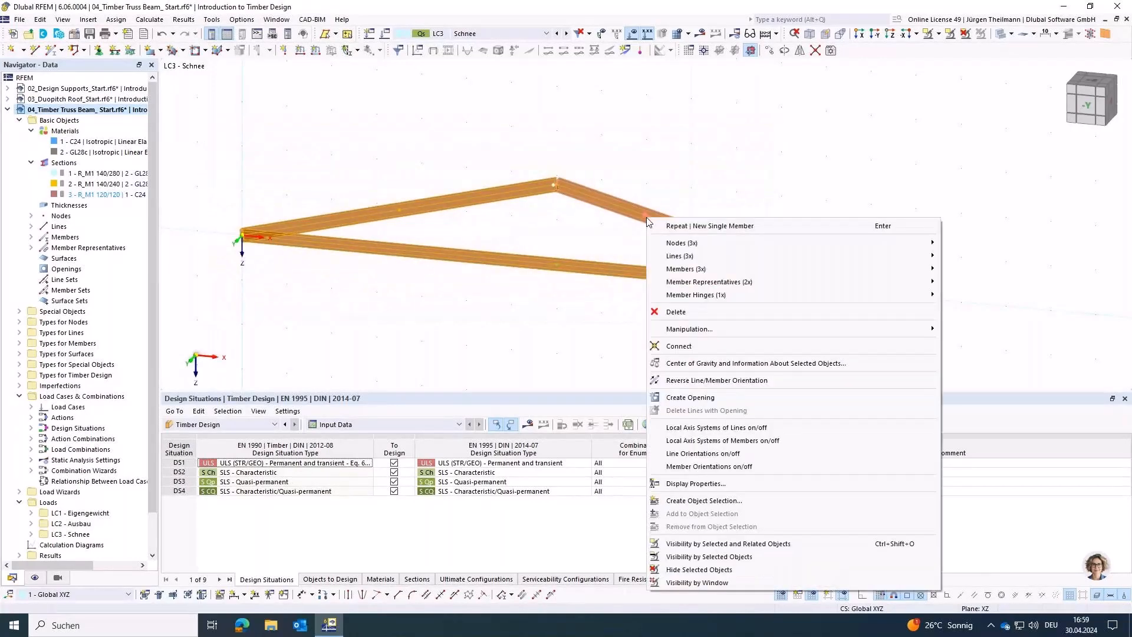
pyautogui.moveTo(841, 269)
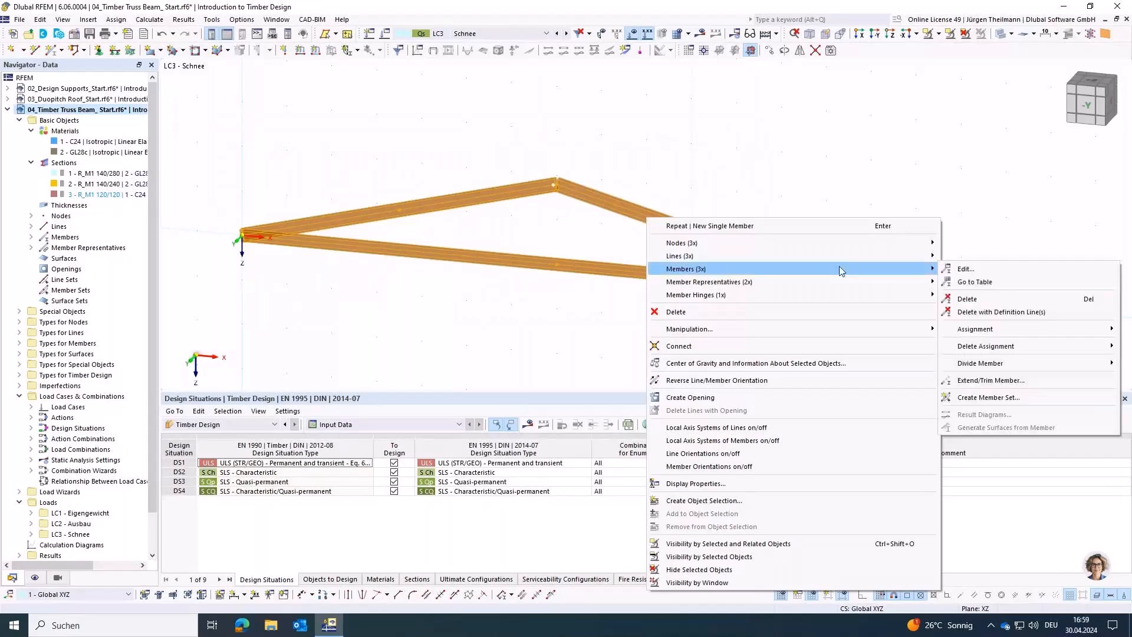
pyautogui.moveTo(1013, 368)
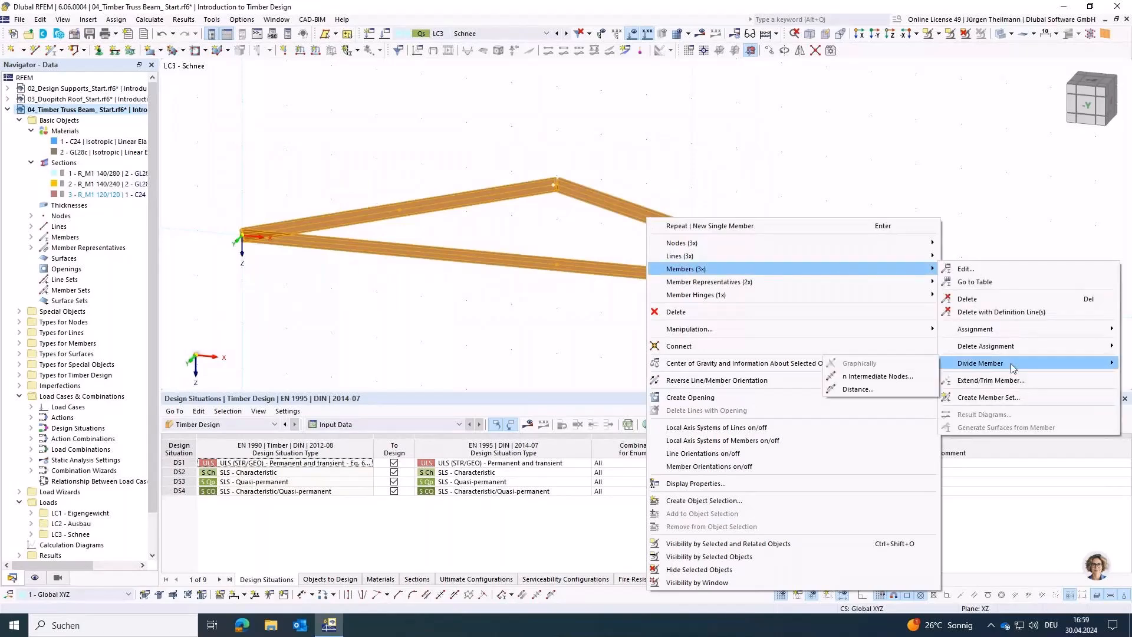
pyautogui.click(879, 376)
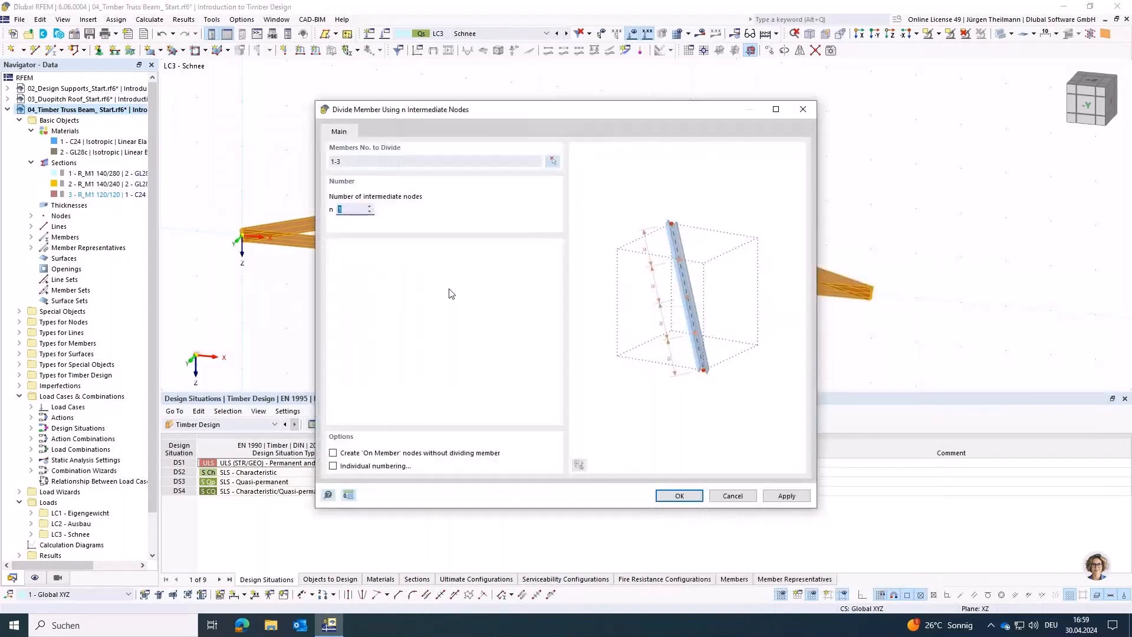
pyautogui.click(369, 206)
pyautogui.click(348, 454)
pyautogui.click(332, 452)
pyautogui.click(332, 452)
pyautogui.click(700, 495)
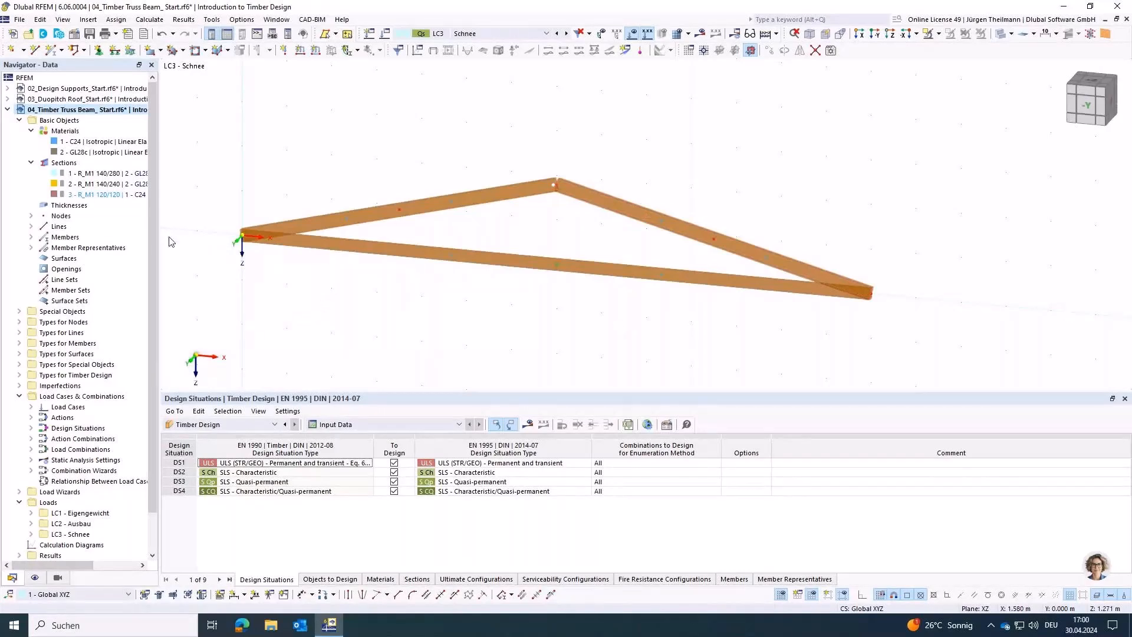
# Step: Set up a new single member of type Truss with section R_M1 120/120 in C24
pyautogui.click(51, 52)
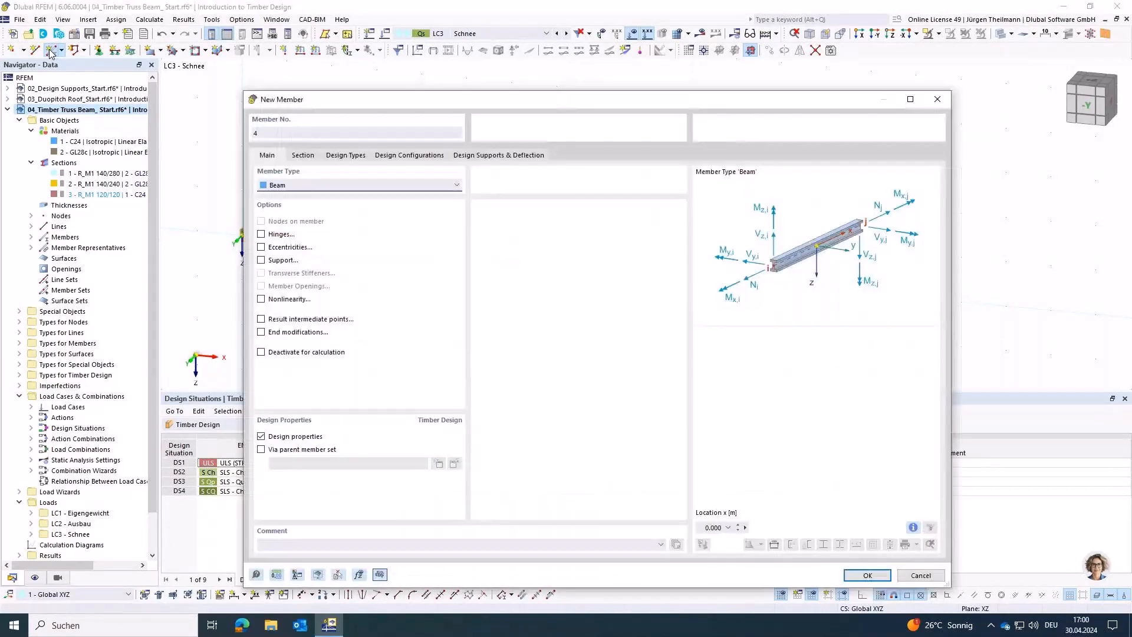
pyautogui.click(291, 185)
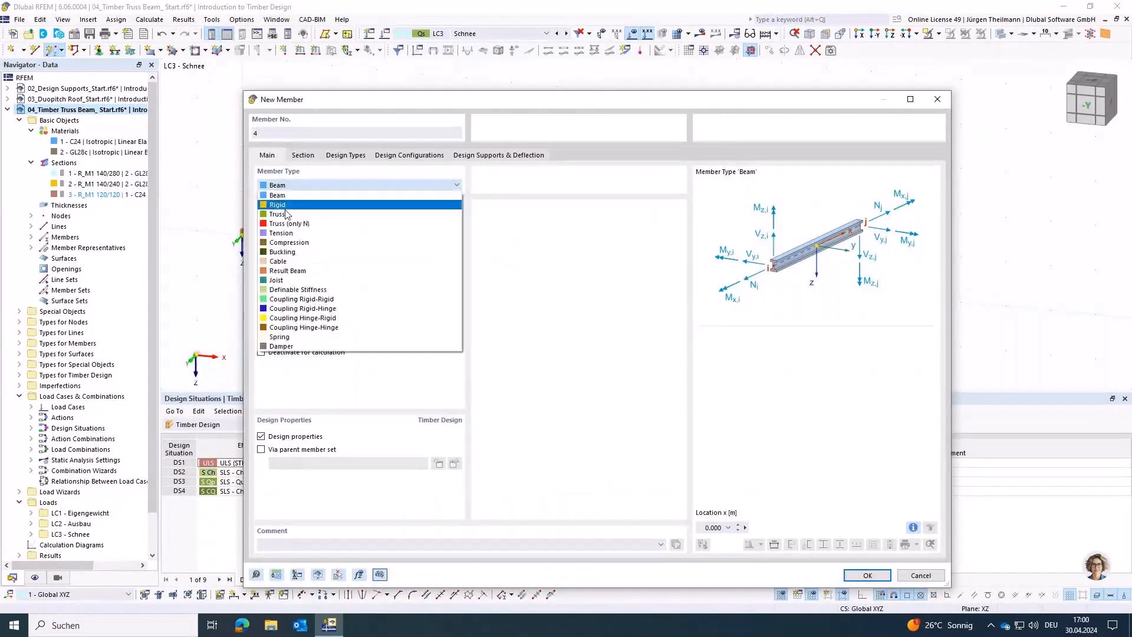
pyautogui.click(287, 212)
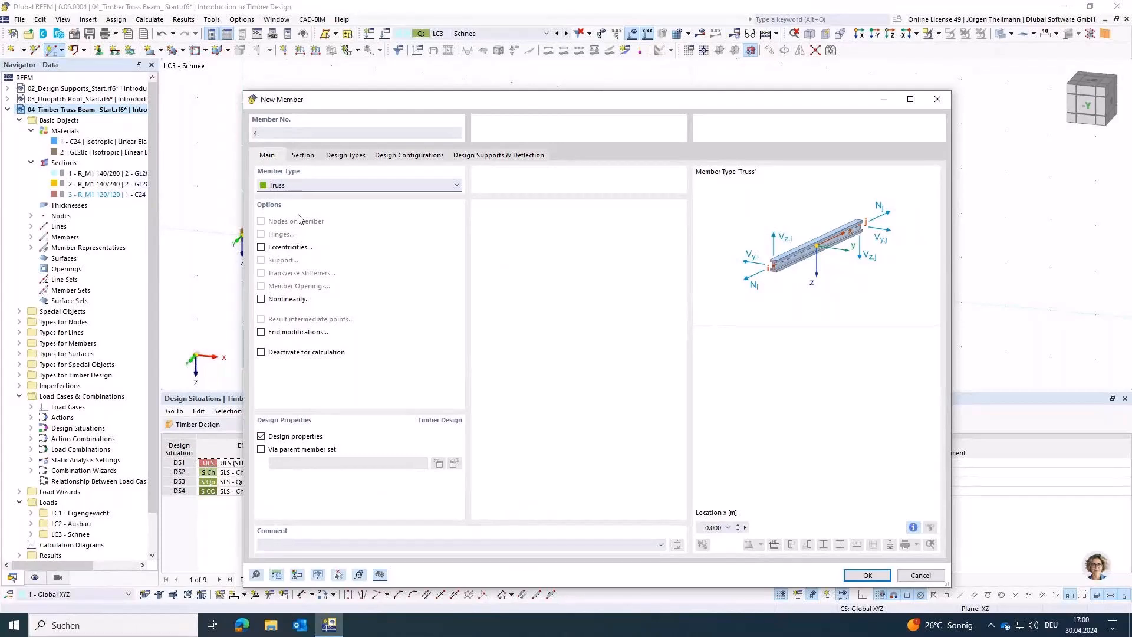
pyautogui.click(302, 156)
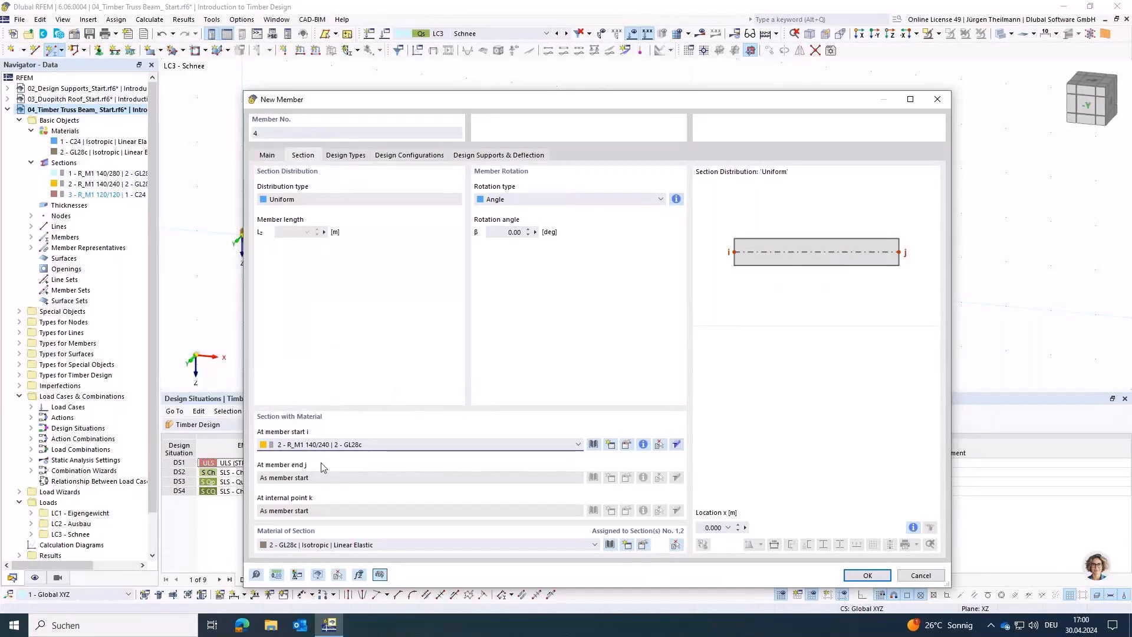
pyautogui.click(322, 445)
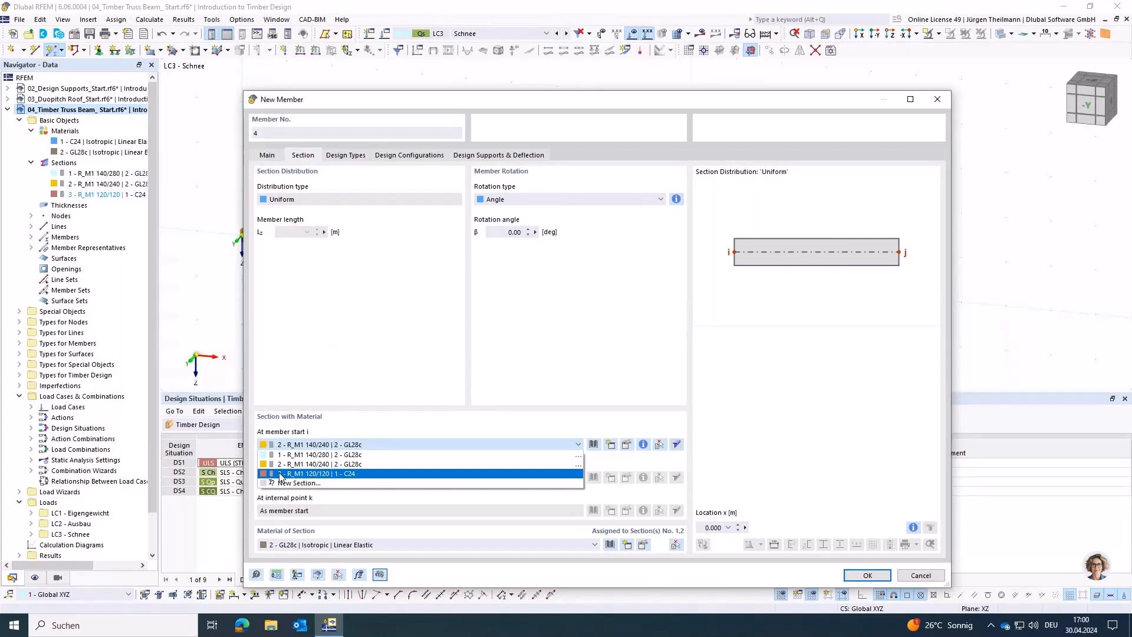
pyautogui.click(281, 474)
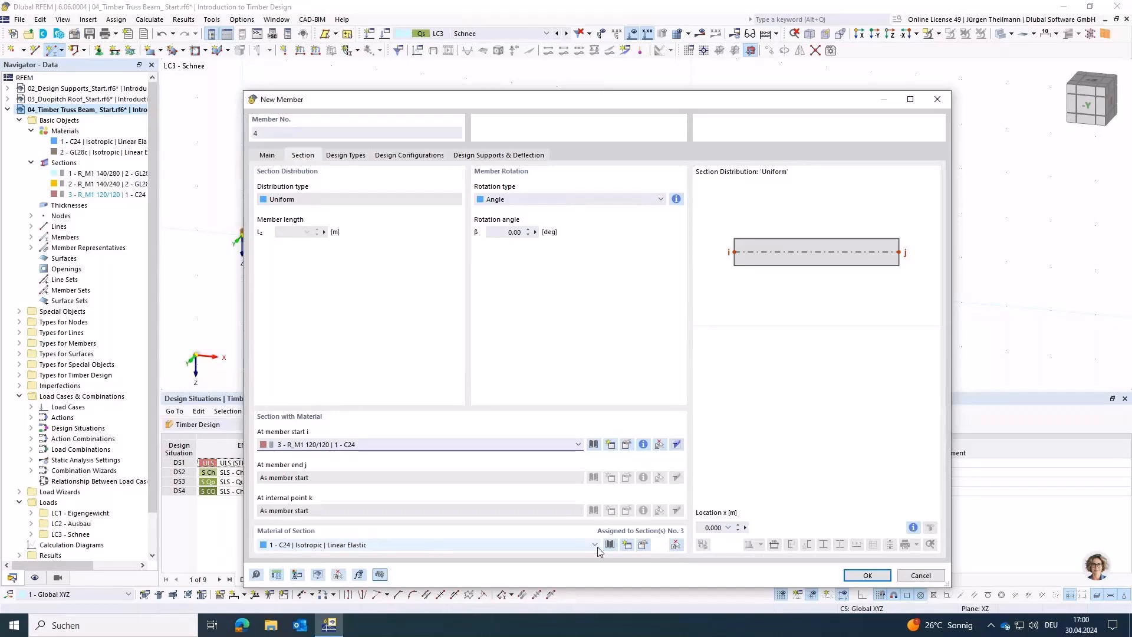
pyautogui.click(864, 575)
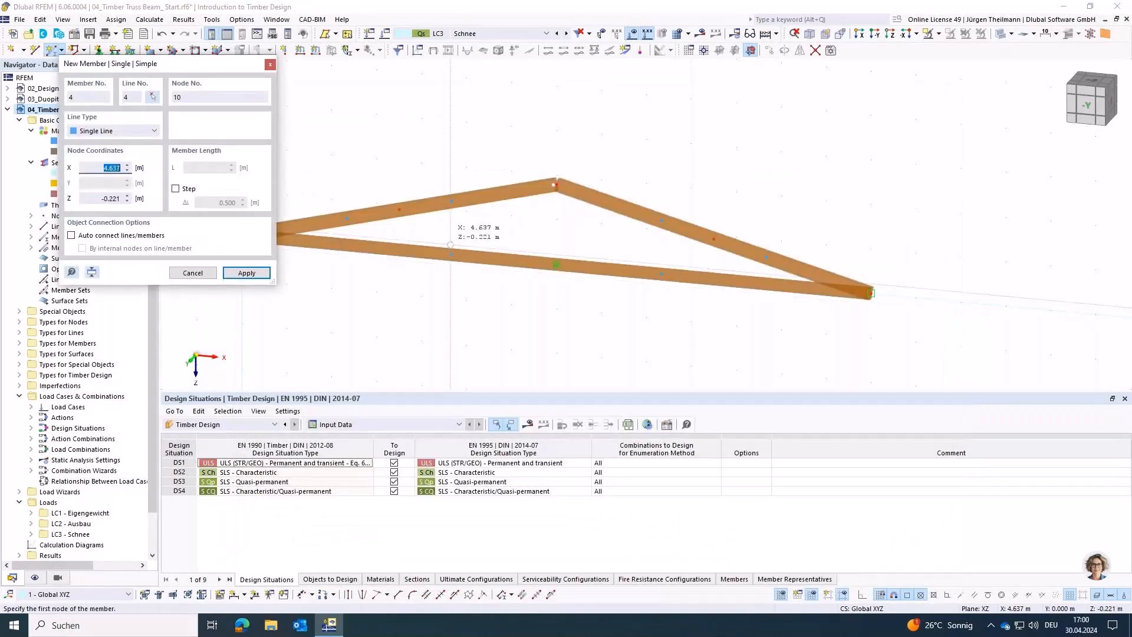
# Step: Model the left half's web members: outer diagonal, vertical and inner diagonal to the ridge, all meeting at the bottom chord's left intermediate node
pyautogui.click(353, 220)
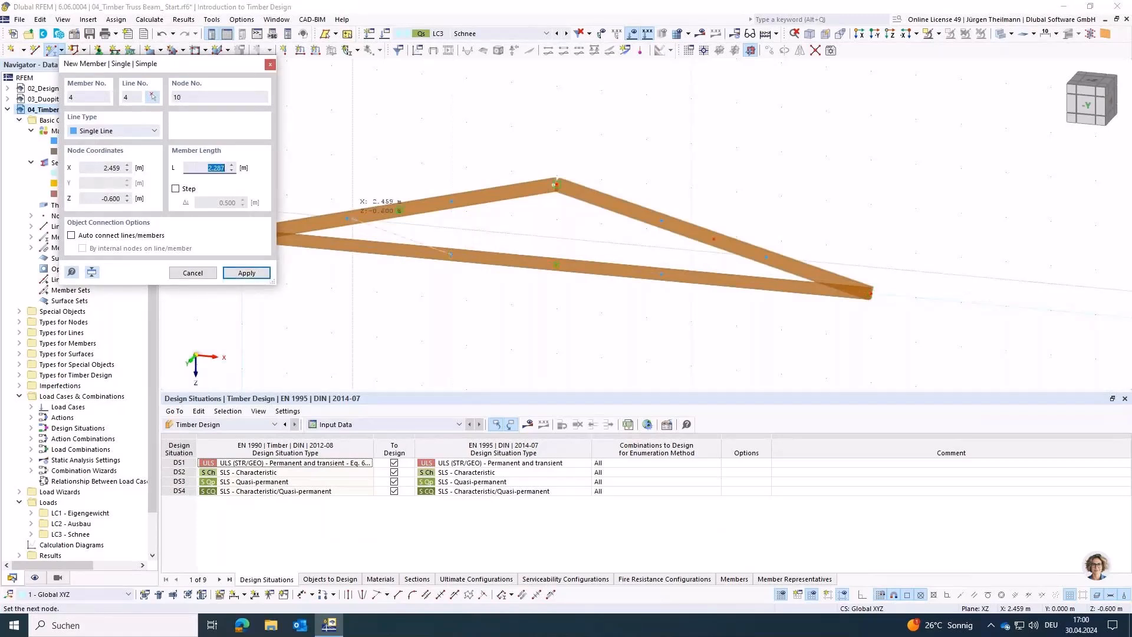
pyautogui.click(452, 254)
pyautogui.click(452, 254)
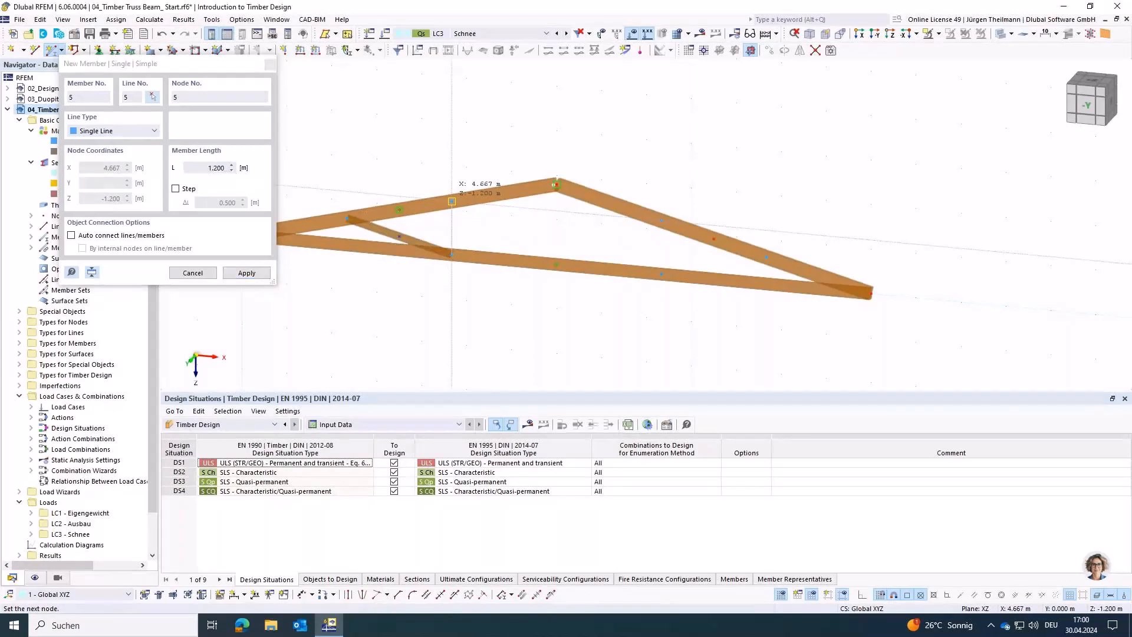
pyautogui.click(452, 201)
pyautogui.click(555, 185)
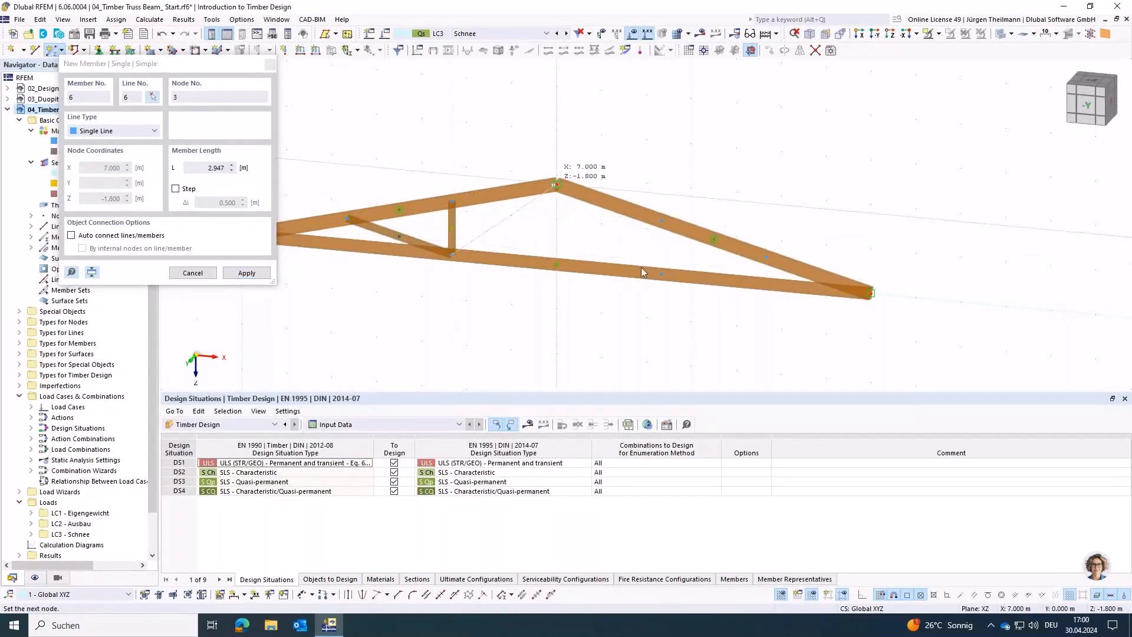
pyautogui.click(452, 254)
# Step: Model the right half's web members: diagonal from the ridge, vertical and outer diagonal, all meeting at the bottom chord's right intermediate node
pyautogui.click(556, 185)
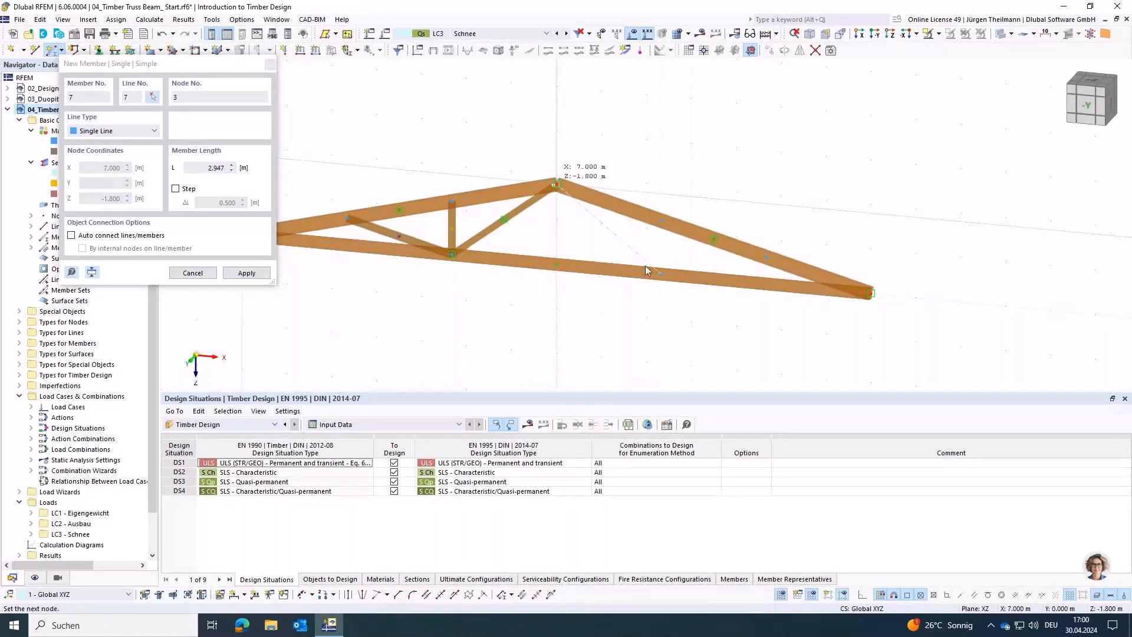
pyautogui.click(660, 272)
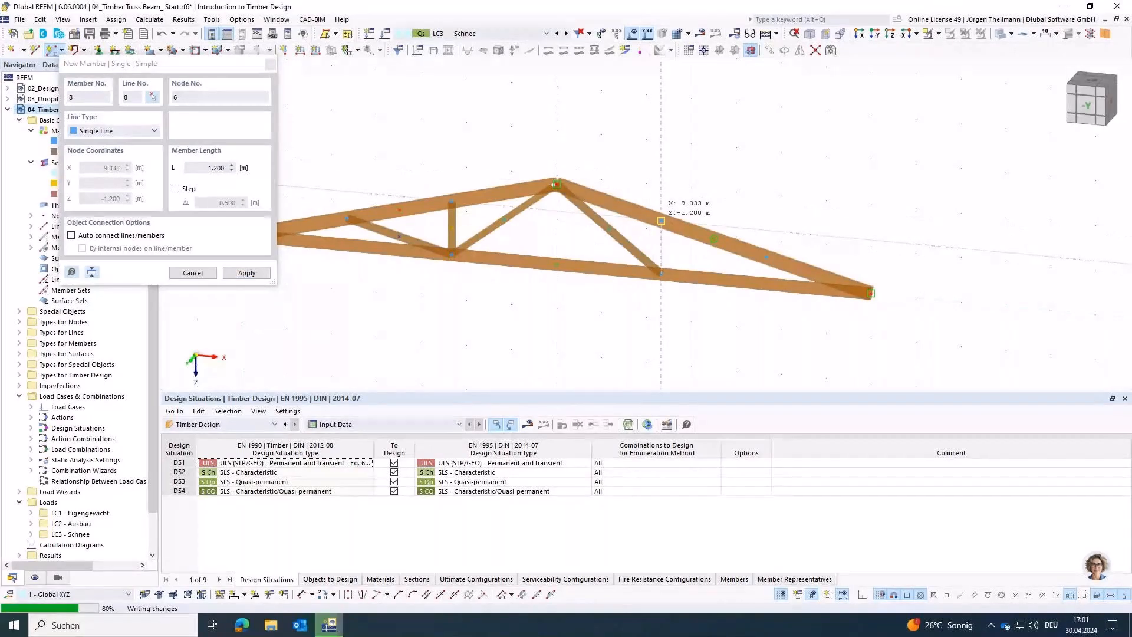
pyautogui.click(661, 221)
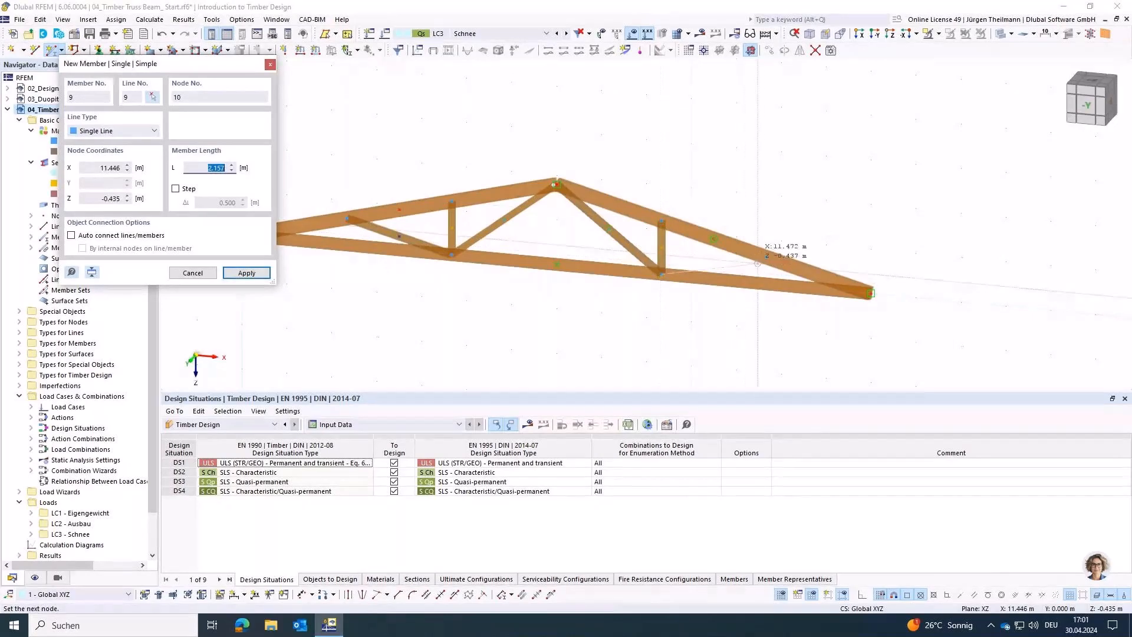
pyautogui.click(765, 257)
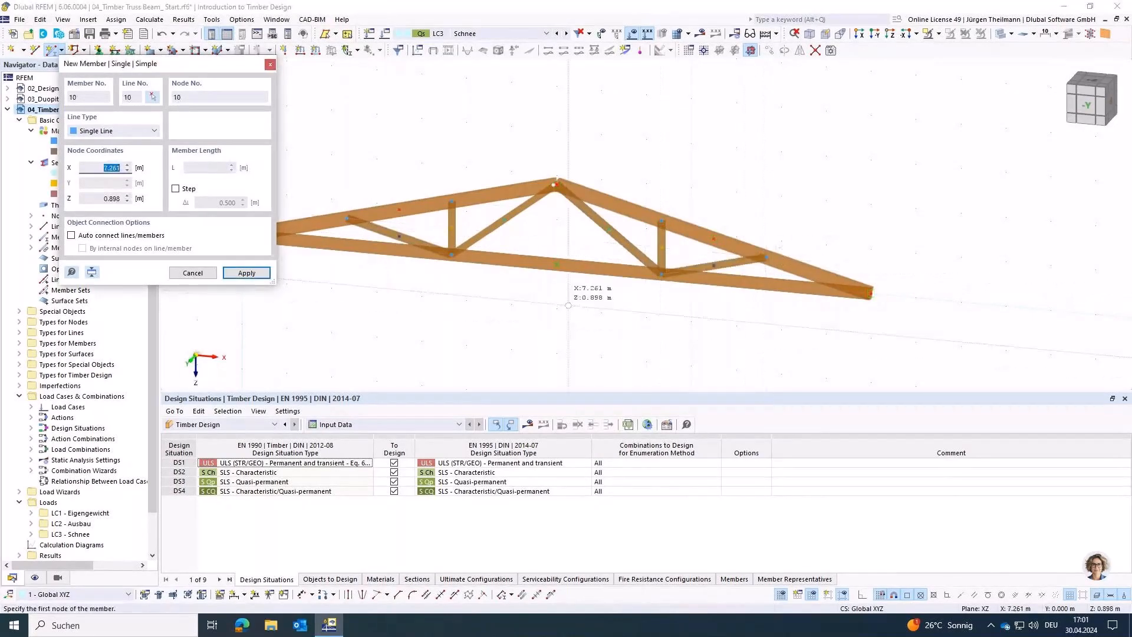
pyautogui.press('Escape')
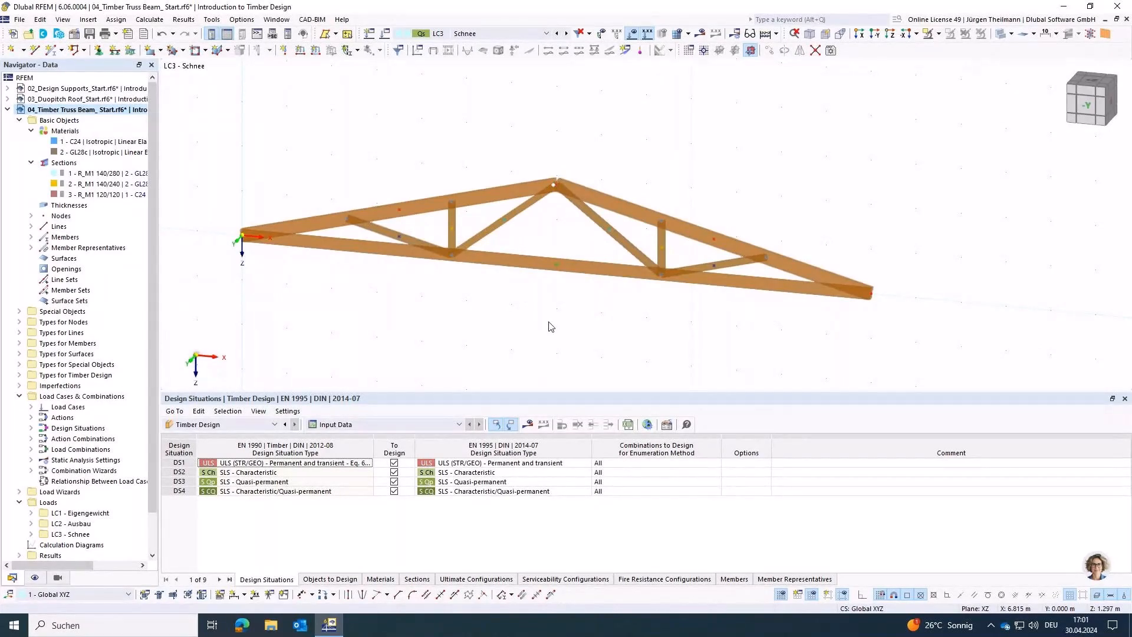
# Step: Assign the hinged nodal support 'Gelenkig' to the truss's left end node at the origin
pyautogui.click(99, 52)
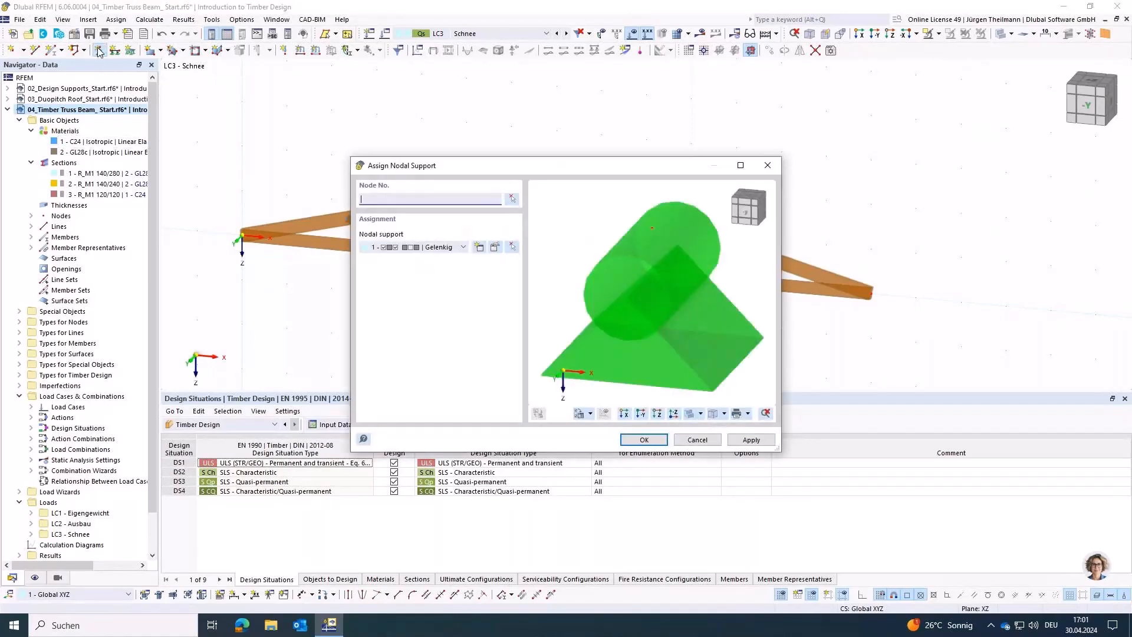
pyautogui.click(512, 198)
pyautogui.moveTo(219, 216); pyautogui.dragTo(263, 272)
pyautogui.click(746, 441)
# Step: Assign the sliding nodal support "Verschieblich in X'" to the truss's right end node
pyautogui.click(463, 247)
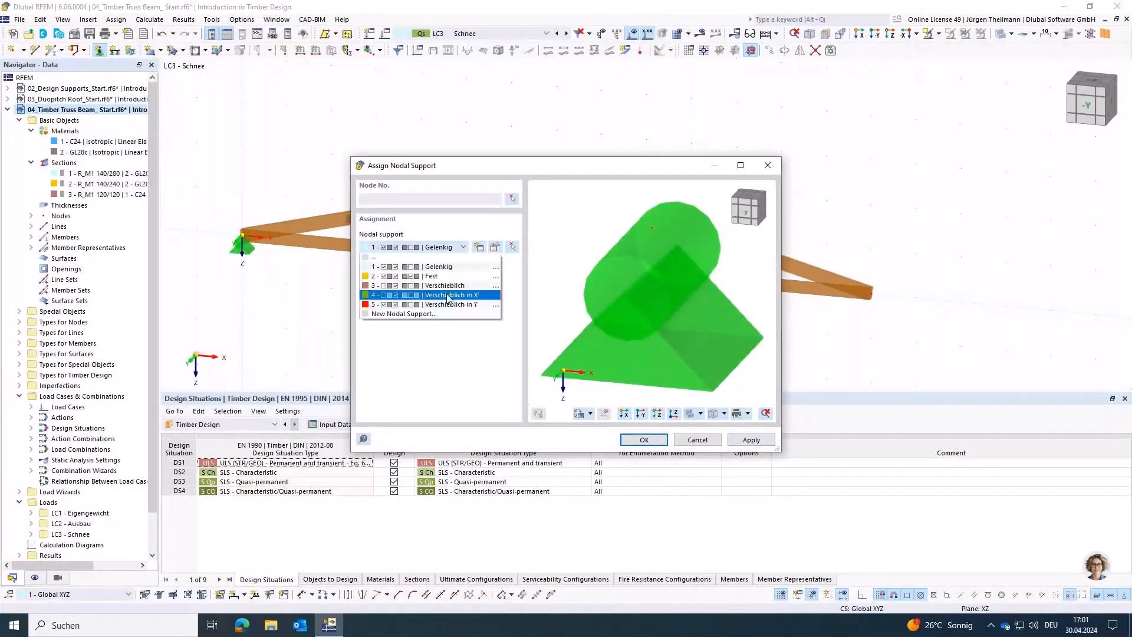
pyautogui.click(369, 296)
pyautogui.click(513, 199)
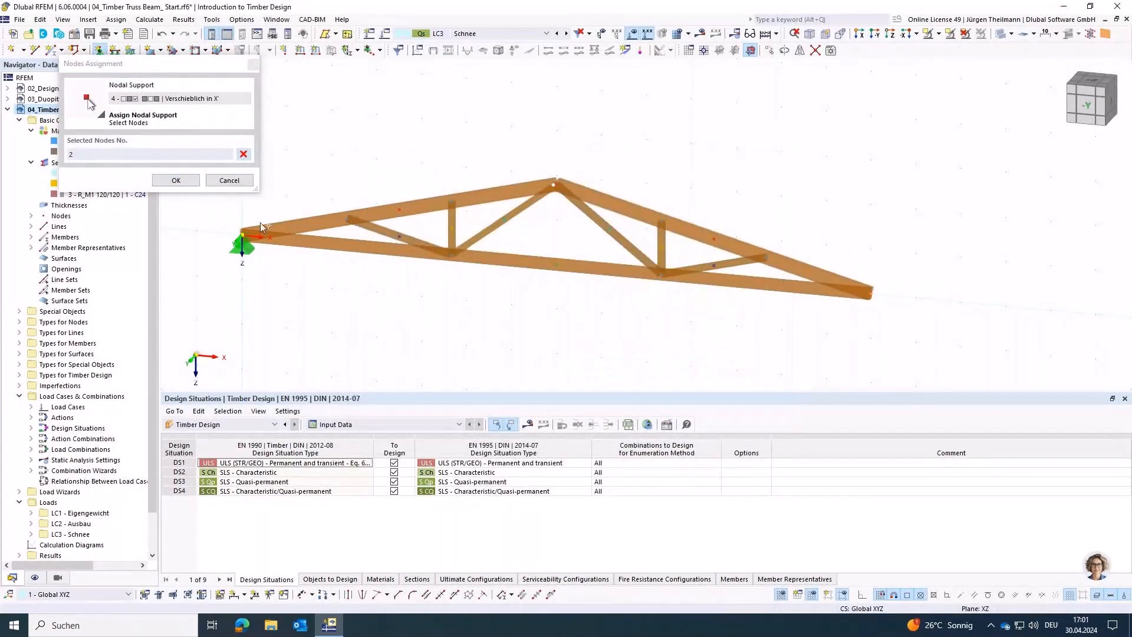
pyautogui.click(176, 181)
pyautogui.click(695, 439)
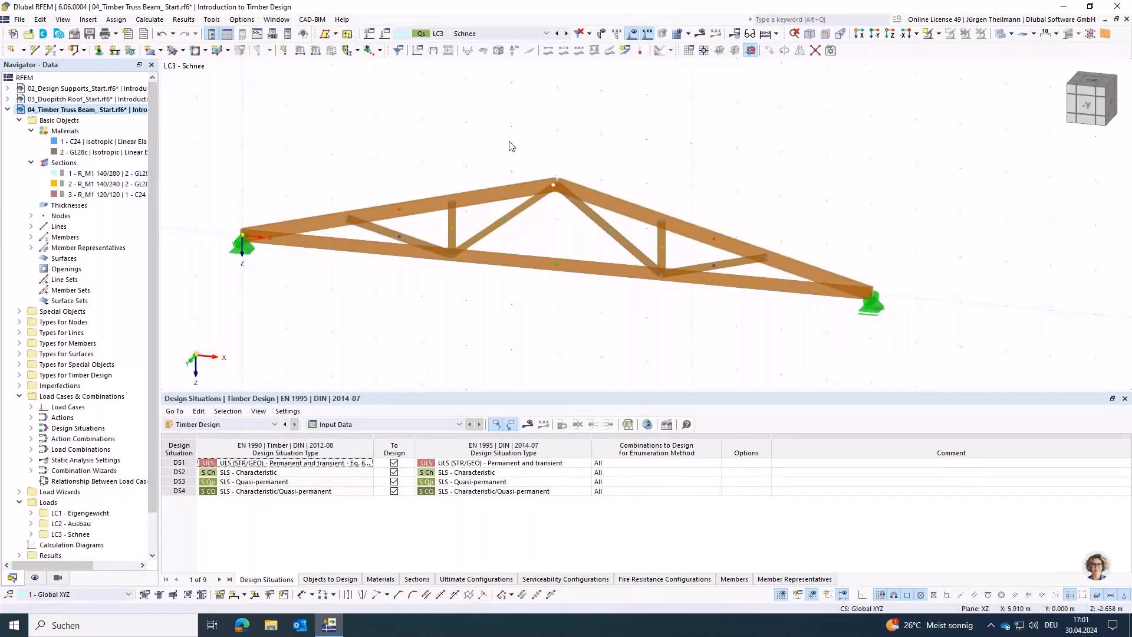
# Step: Make LC1 - Eigengewicht current, start a uniform member force load and assign it to the two top chord members
pyautogui.click(546, 33)
pyautogui.click(542, 43)
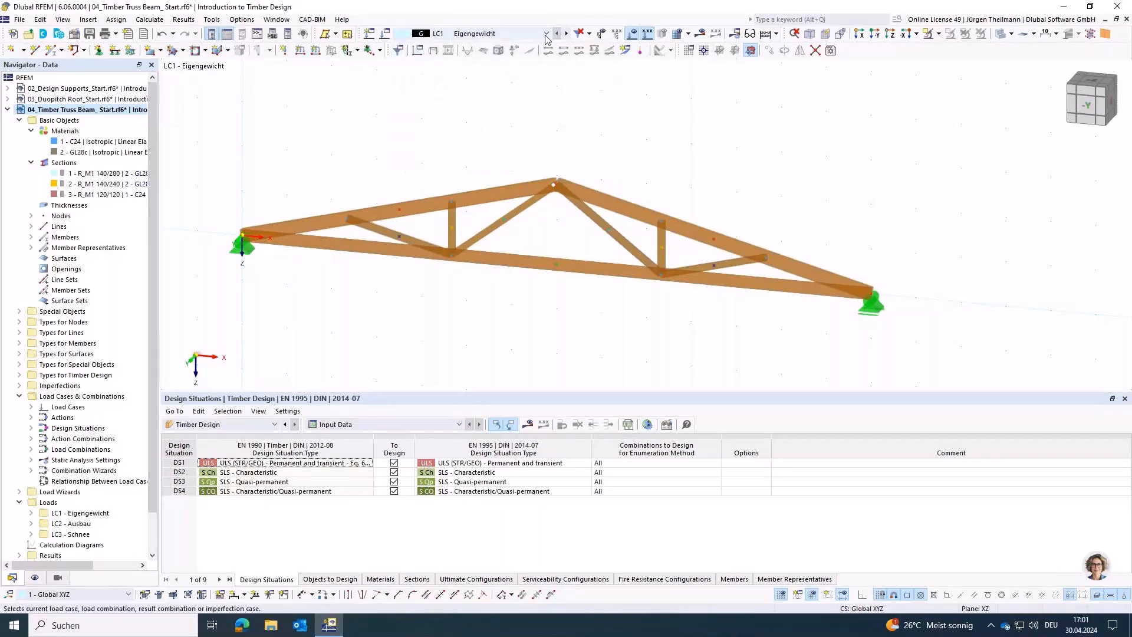
pyautogui.click(547, 36)
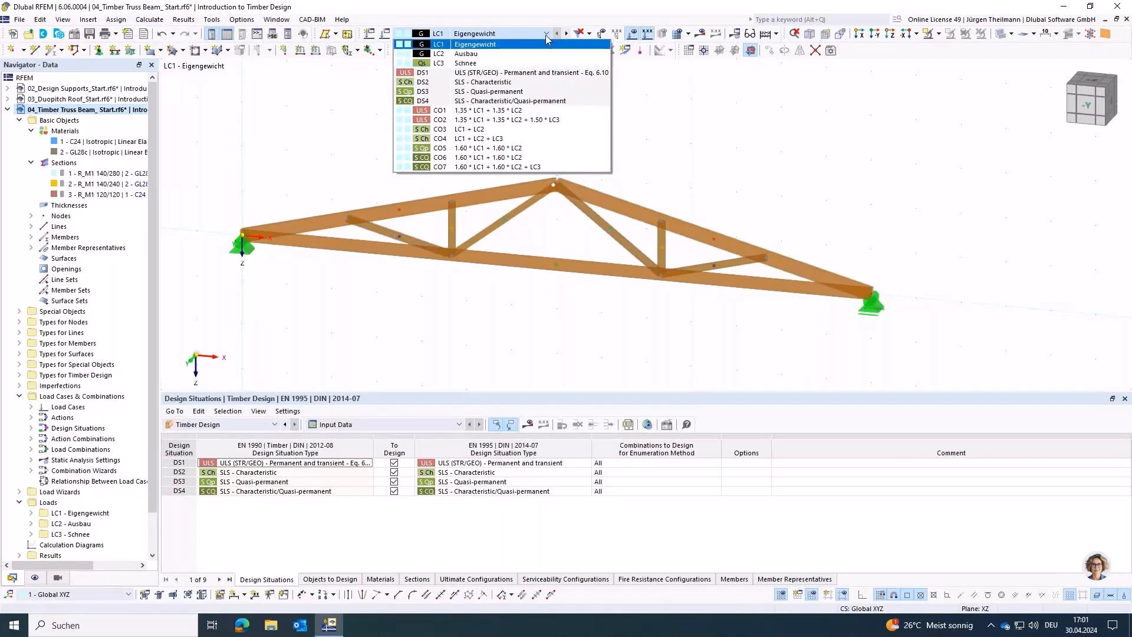
pyautogui.click(475, 45)
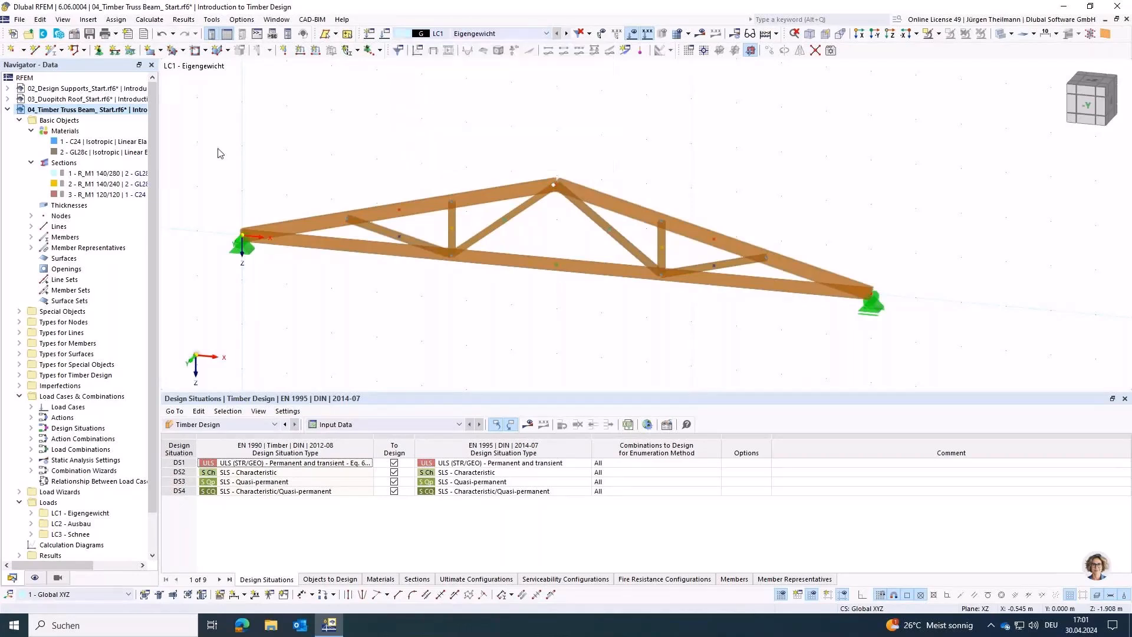
pyautogui.click(316, 52)
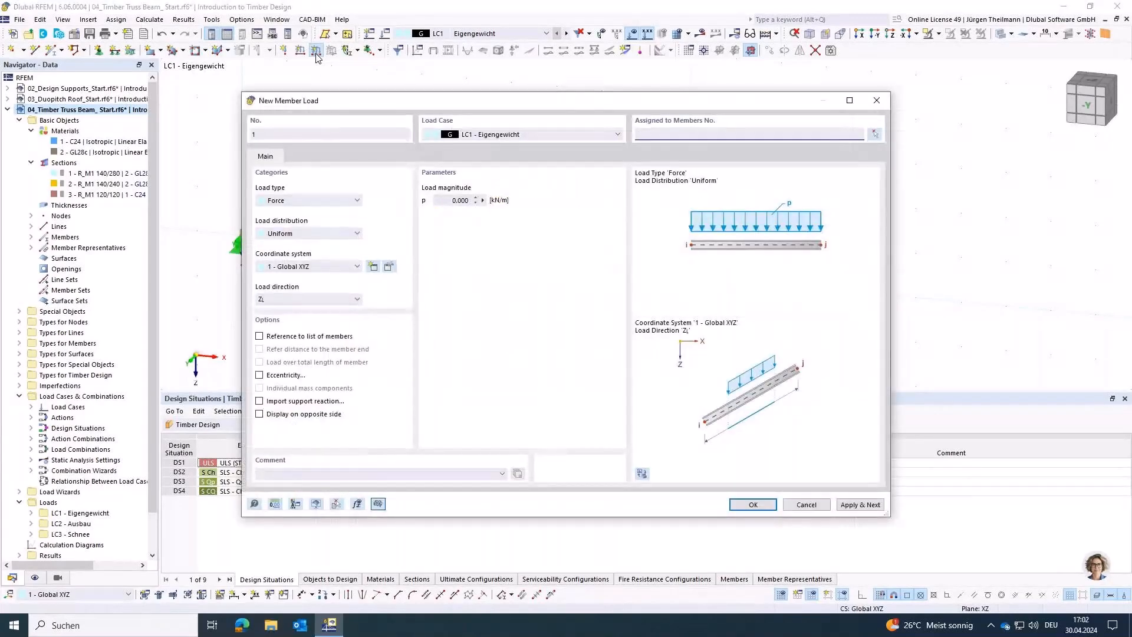
pyautogui.click(875, 134)
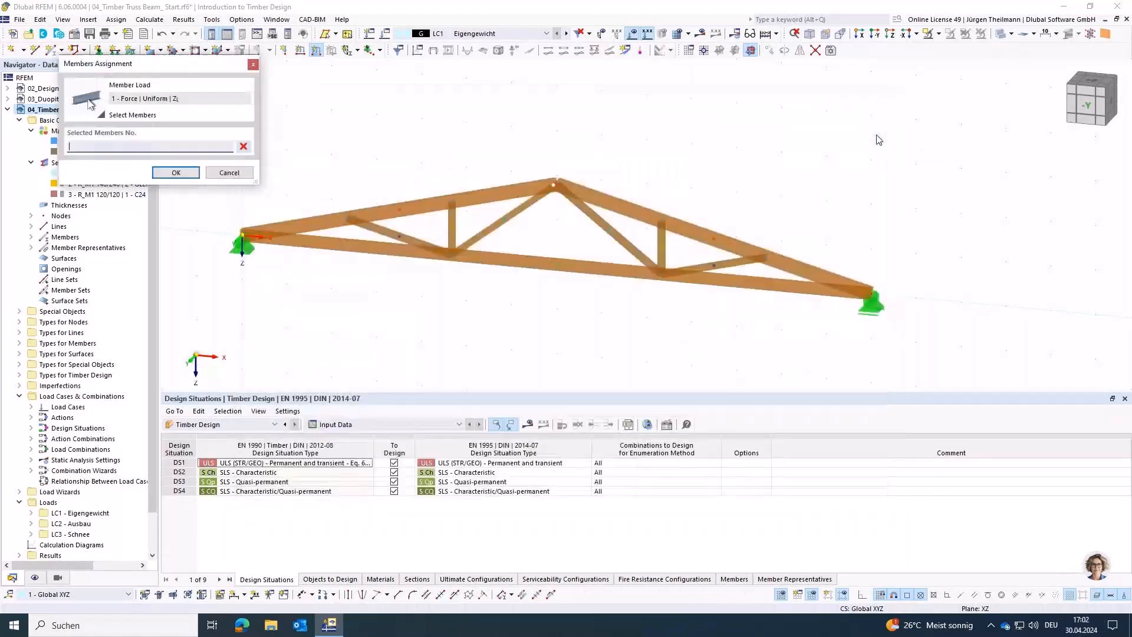
pyautogui.click(401, 219)
pyautogui.click(408, 236)
pyautogui.click(177, 172)
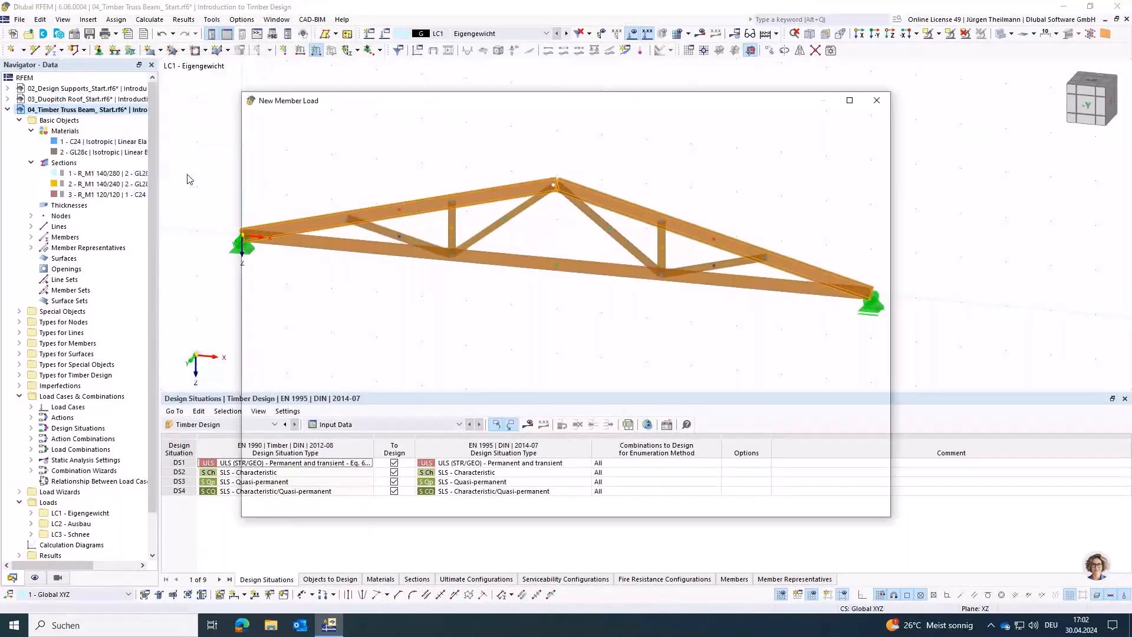
# Step: Apply the top chord load as 3 kN/m in load case LC2 - Ausbau, acting globally in Z on true length
pyautogui.click(449, 199)
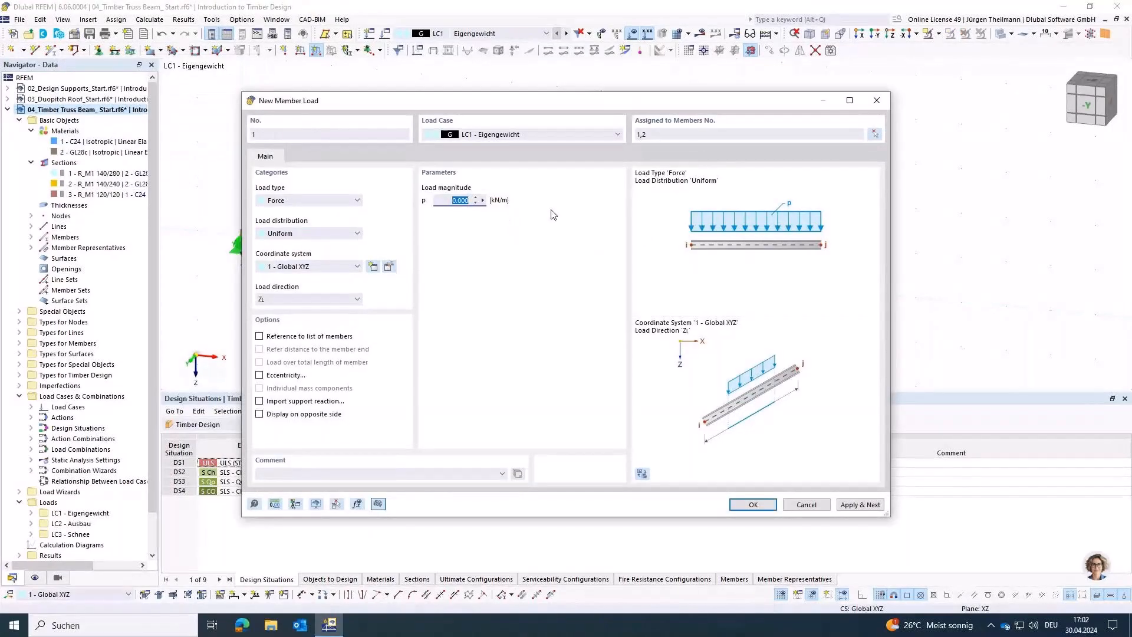
pyautogui.write('3')
pyautogui.press('Tab')
pyautogui.click(431, 136)
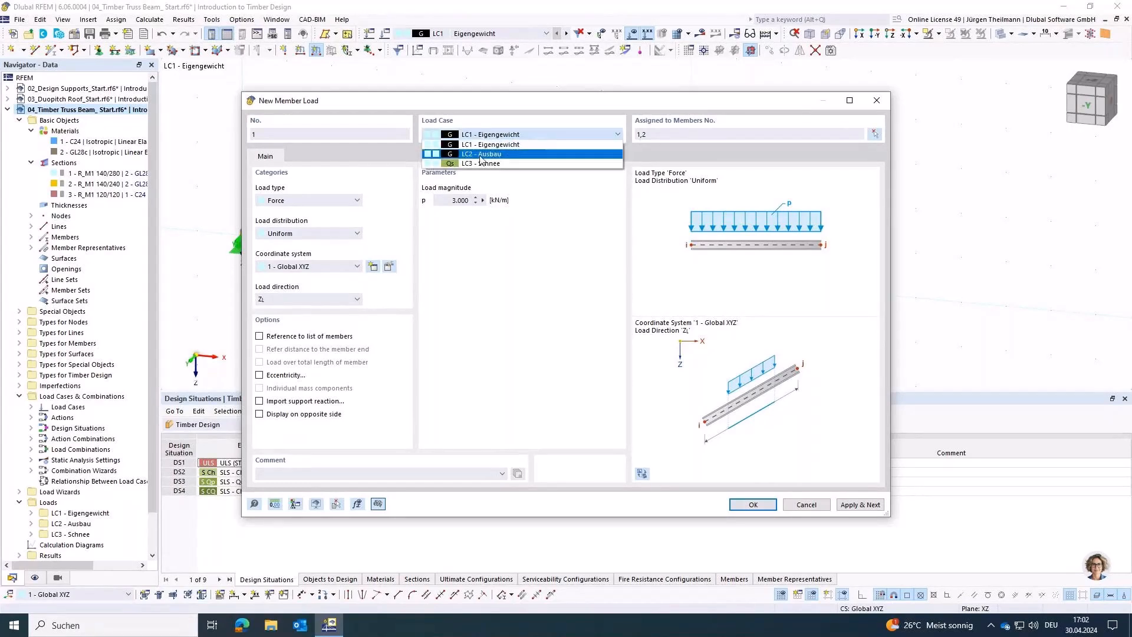
pyautogui.click(497, 154)
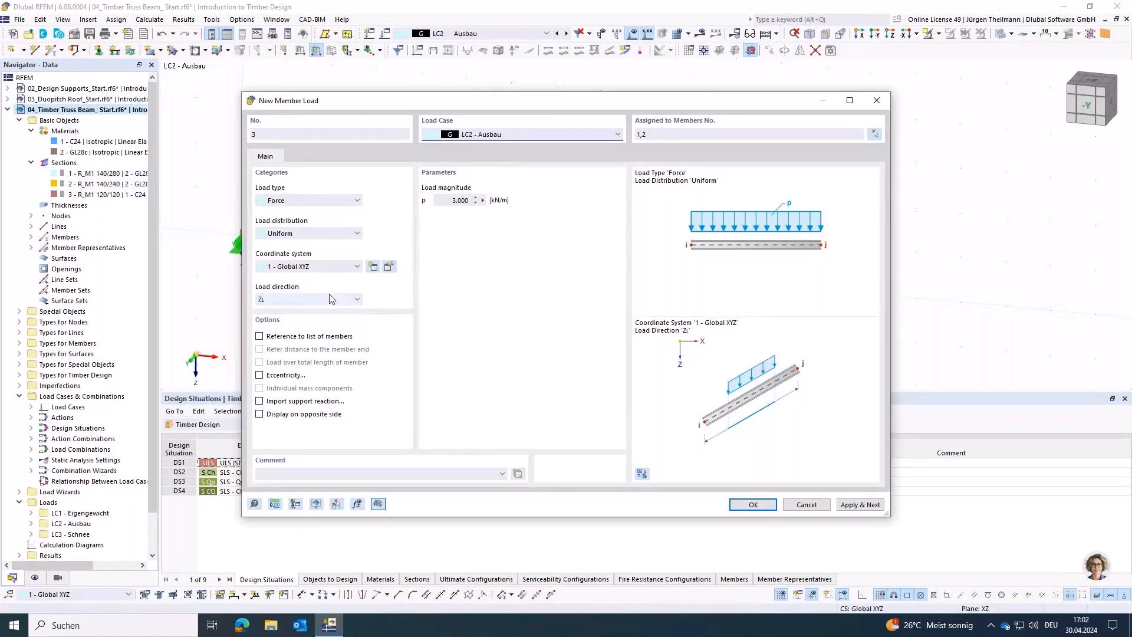
pyautogui.click(292, 301)
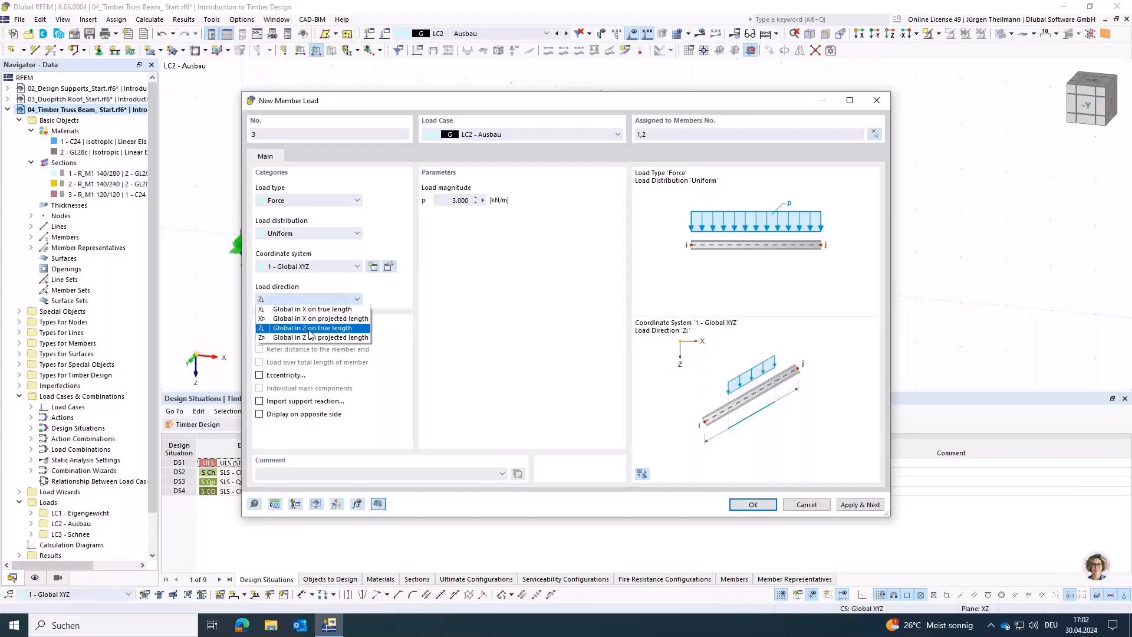
pyautogui.click(310, 329)
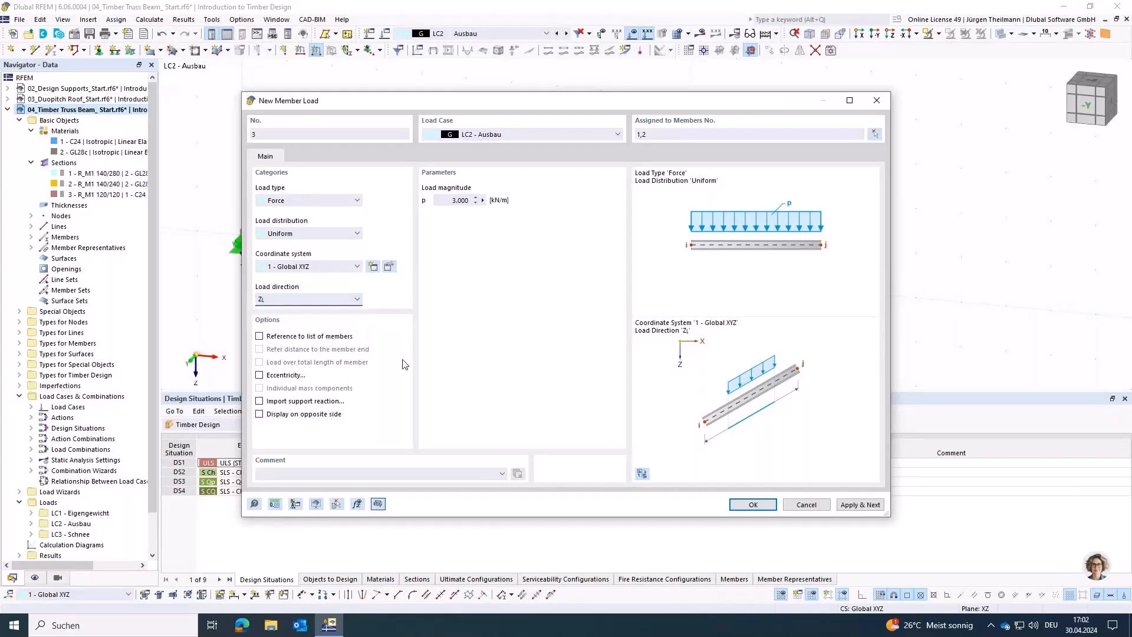
pyautogui.click(860, 504)
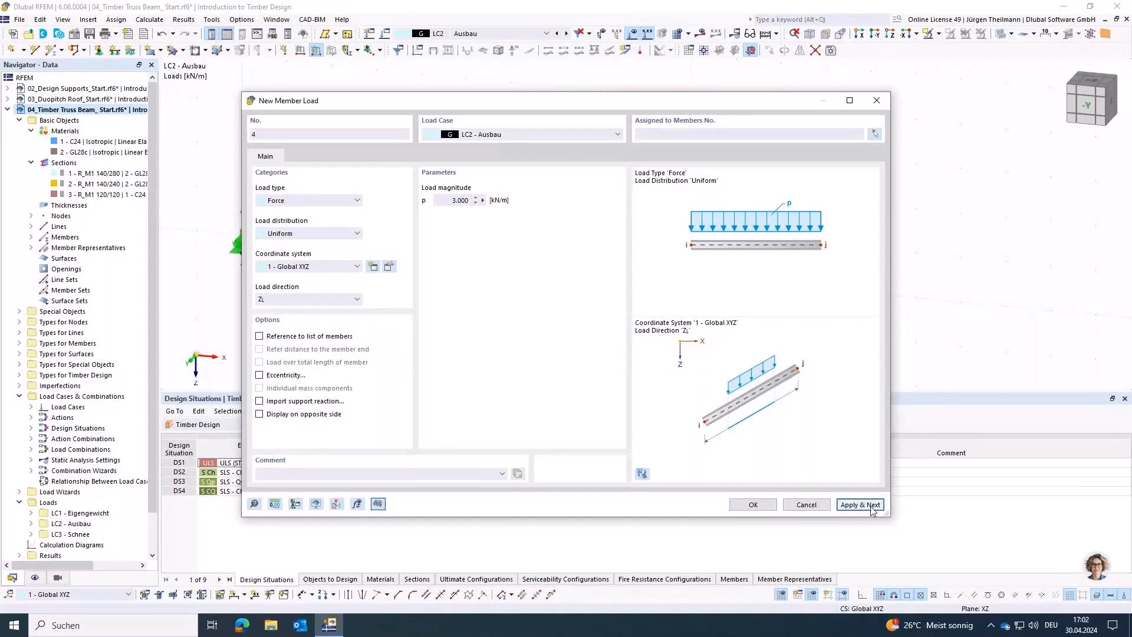
# Step: Apply a uniform 3.5 kN/m force in load case LC3 - Schnee to both top chord members, acting globally in Z on projected length
pyautogui.click(600, 135)
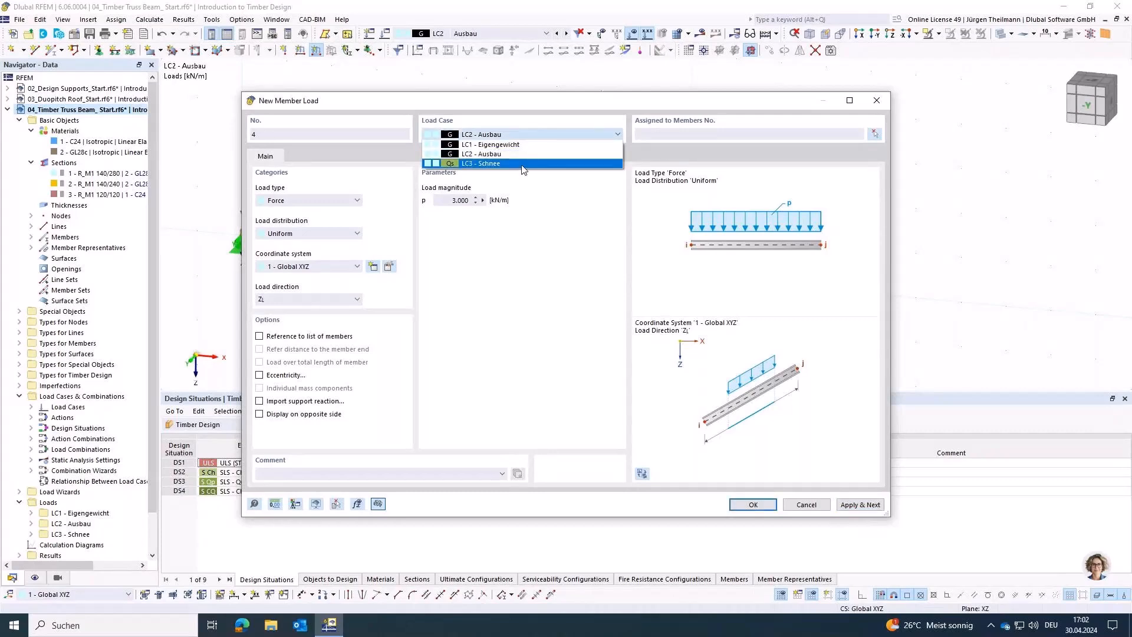
pyautogui.click(523, 164)
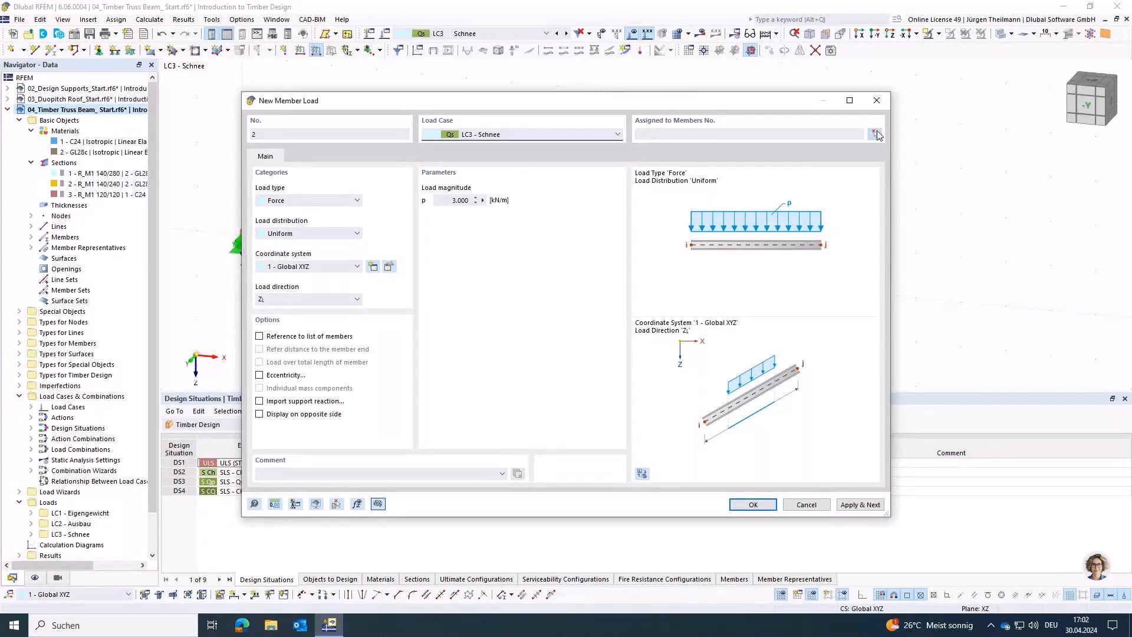
pyautogui.click(877, 135)
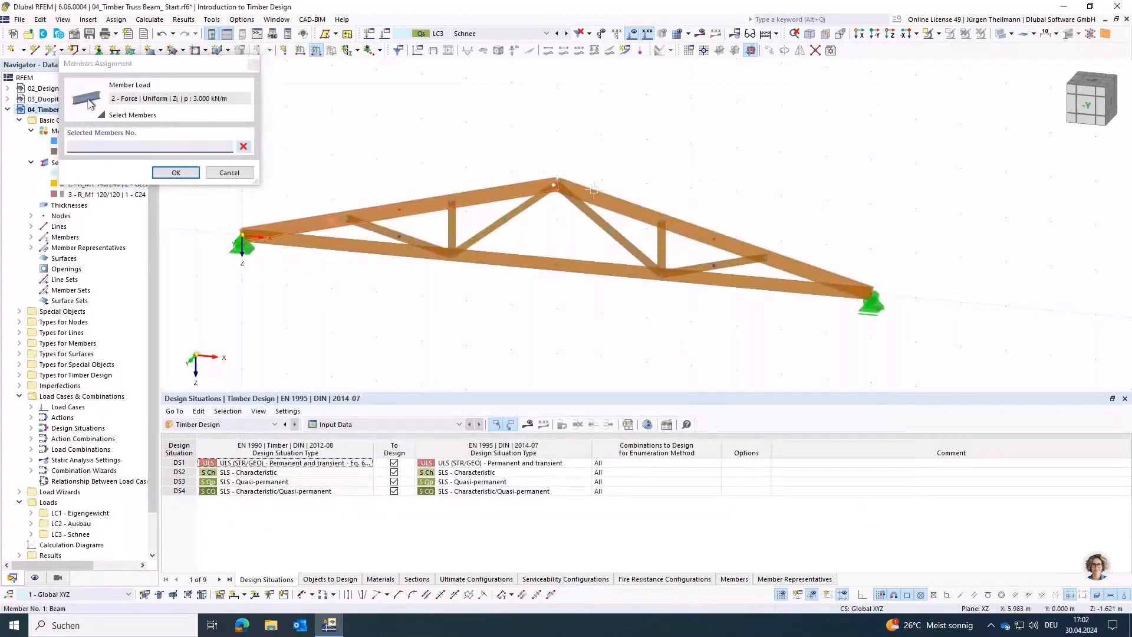
pyautogui.click(165, 174)
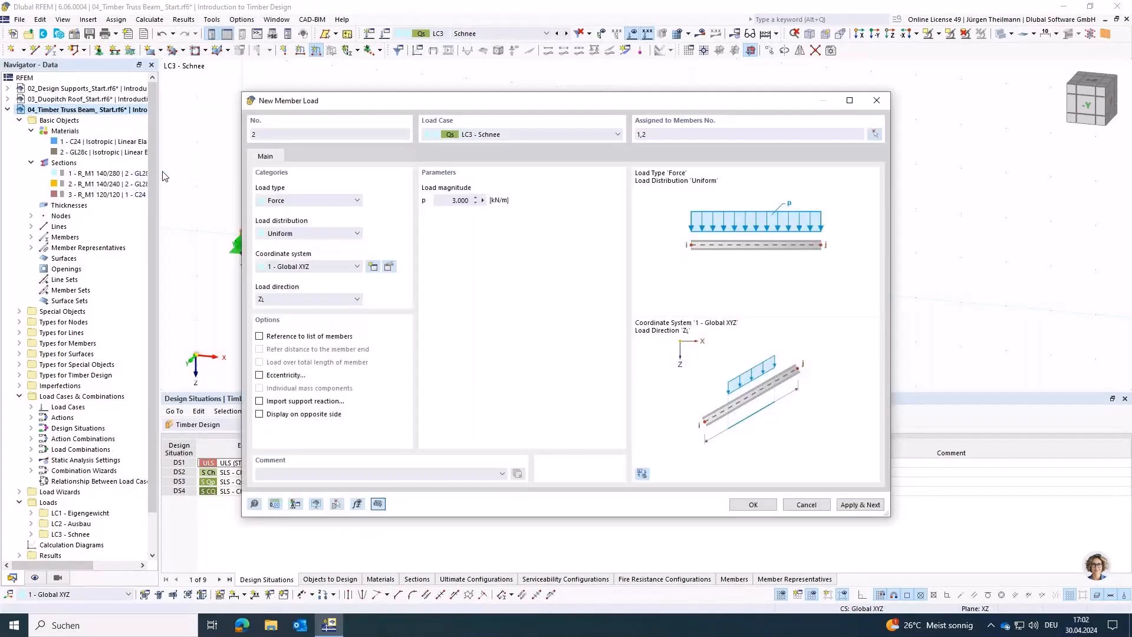
pyautogui.write('3.5')
pyautogui.press('Tab')
pyautogui.click(317, 299)
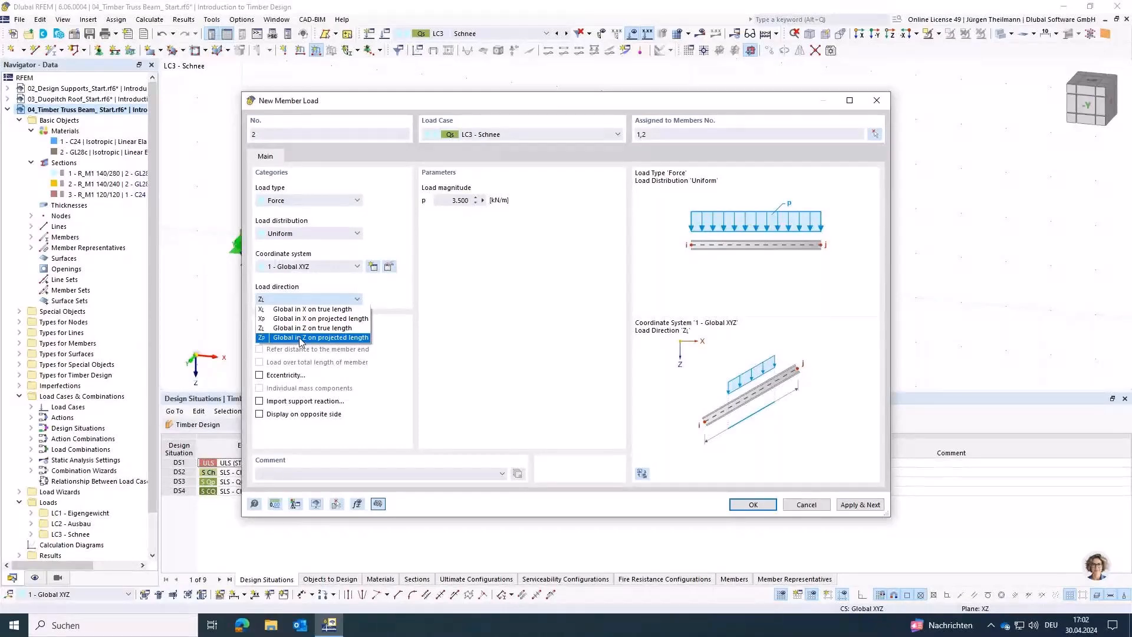
pyautogui.click(355, 338)
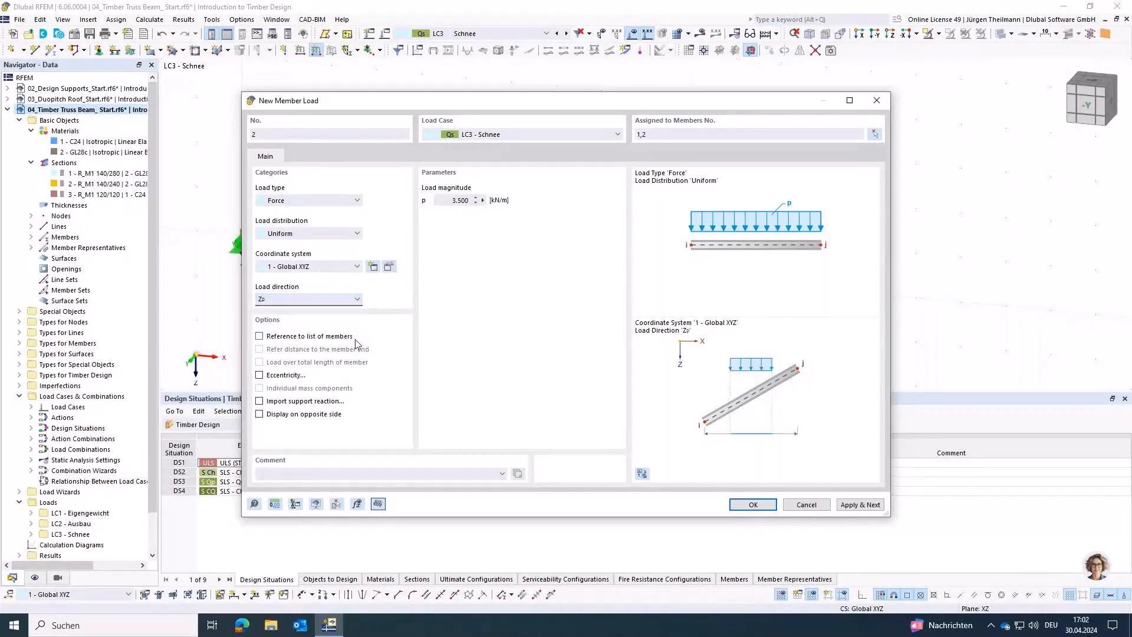
pyautogui.click(753, 505)
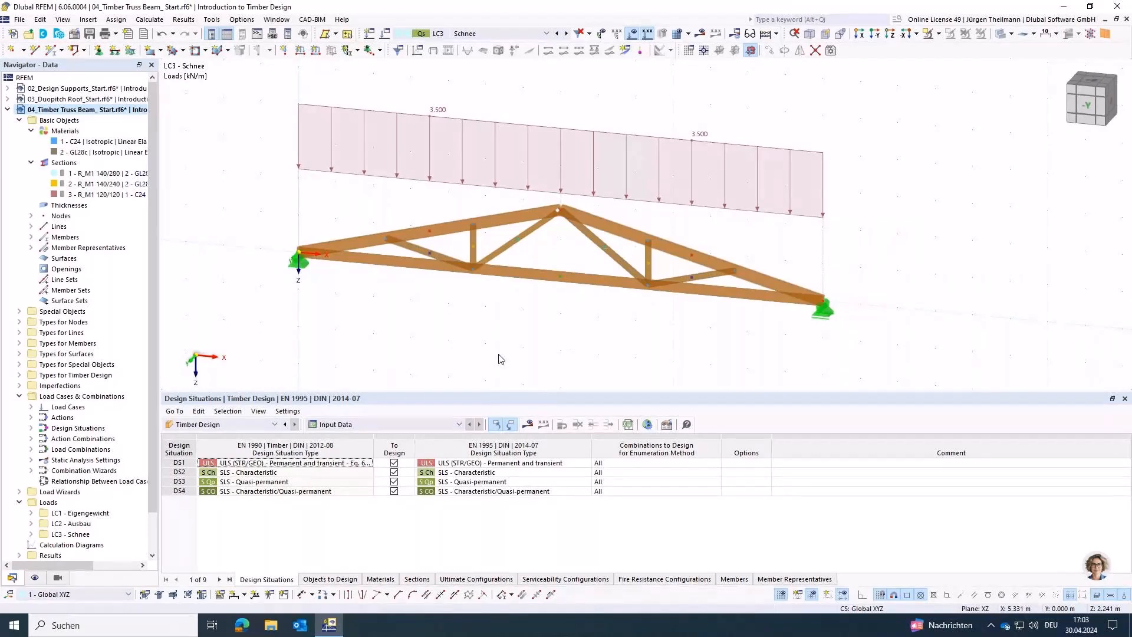
pyautogui.click(526, 424)
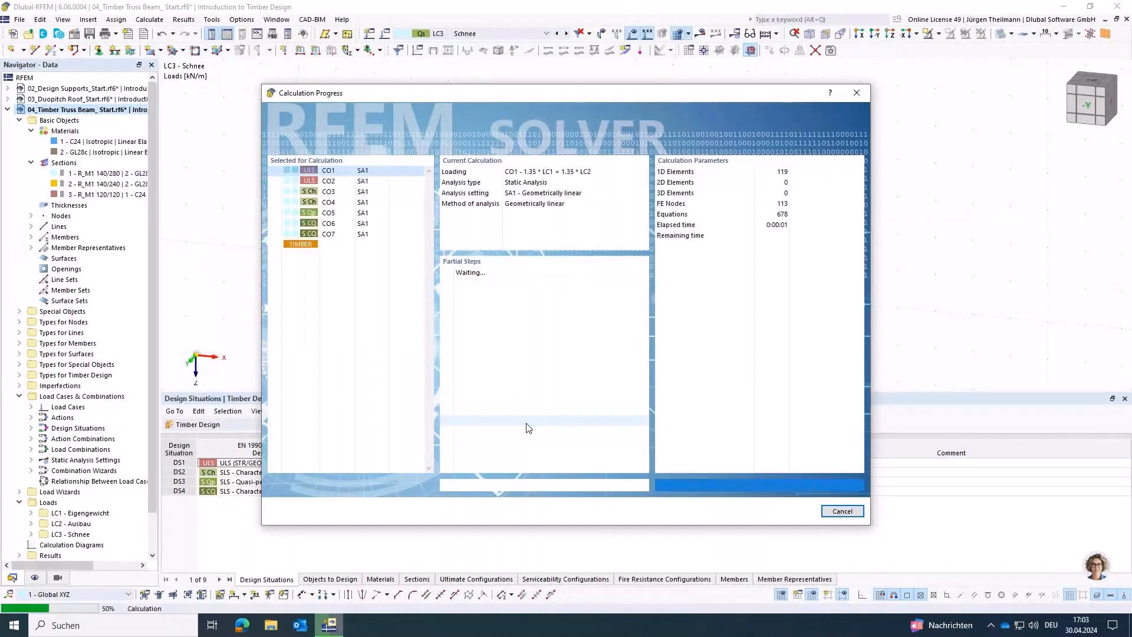
pyautogui.click(842, 509)
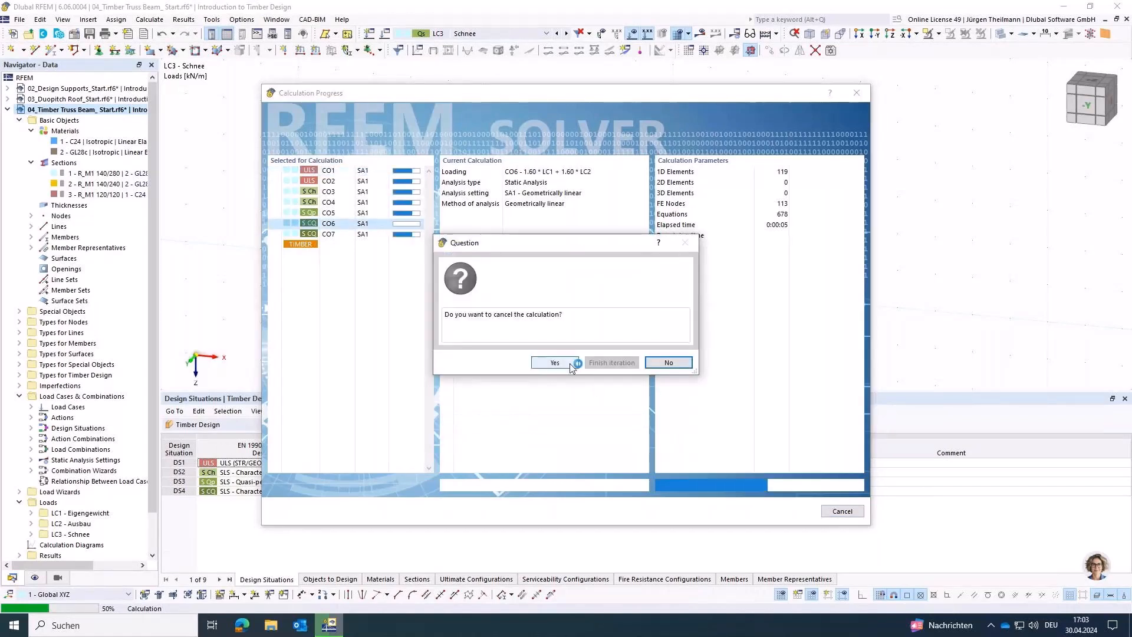
pyautogui.click(555, 363)
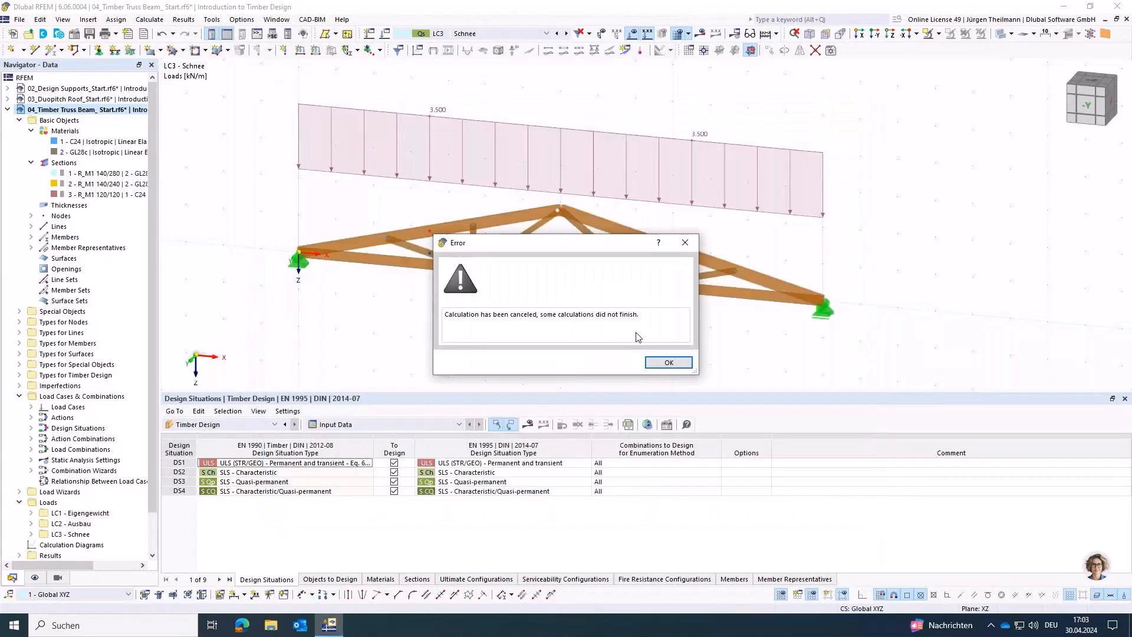
pyautogui.click(669, 362)
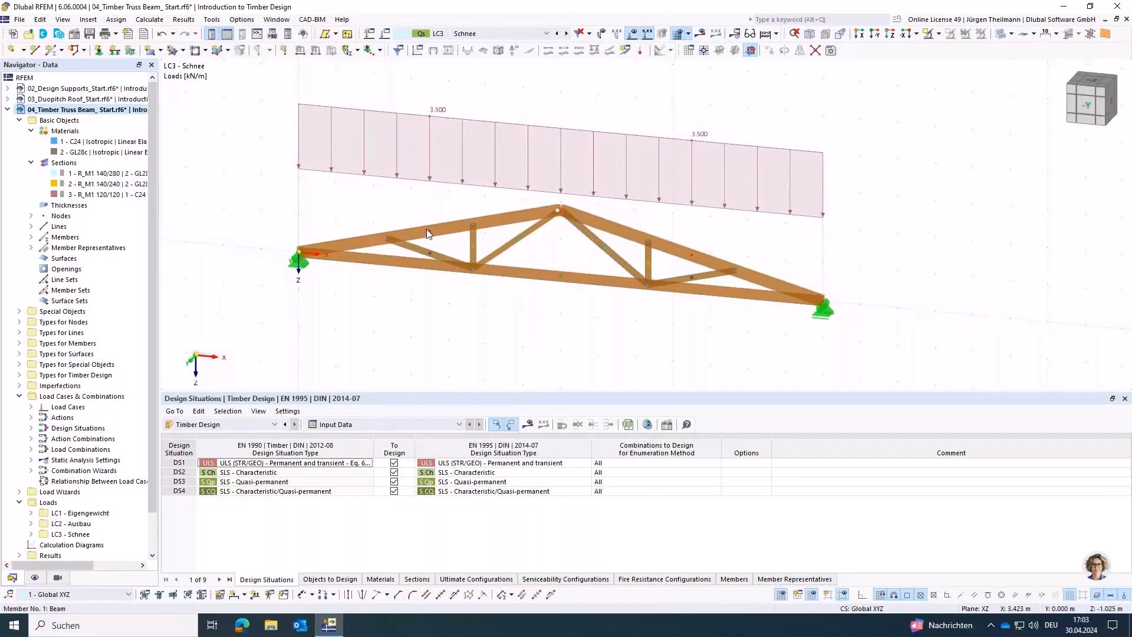
# Step: Edit the two top chord members together and assign them the effective lengths type '1 - Standard | Upper girder'
pyautogui.moveTo(430, 236)
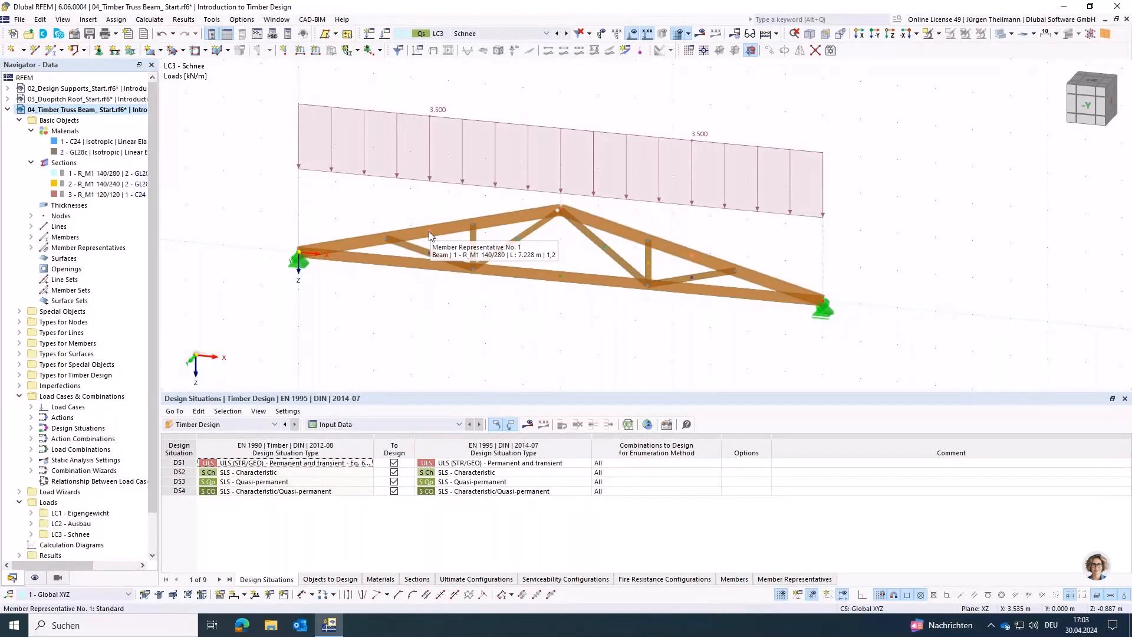
pyautogui.click(429, 236)
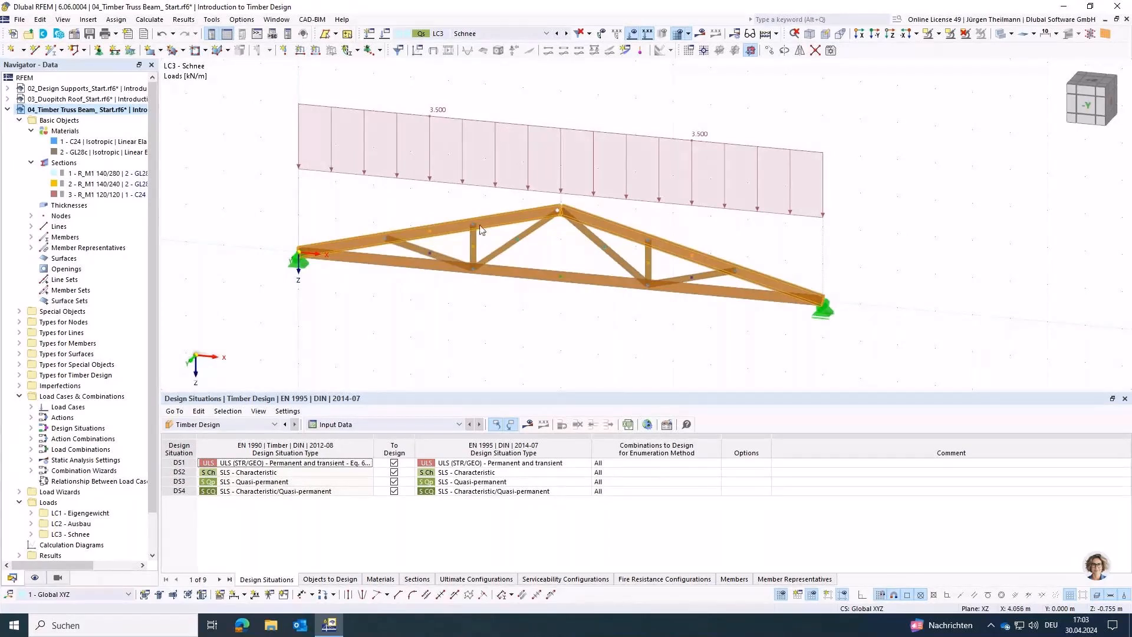
pyautogui.moveTo(520, 220)
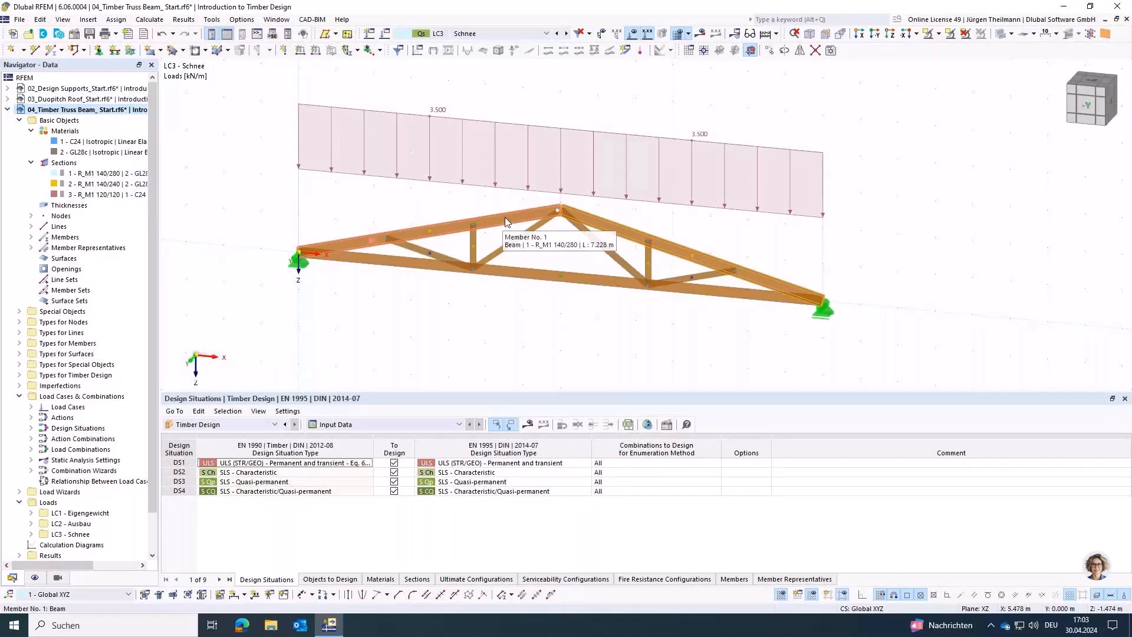
pyautogui.doubleClick(506, 221)
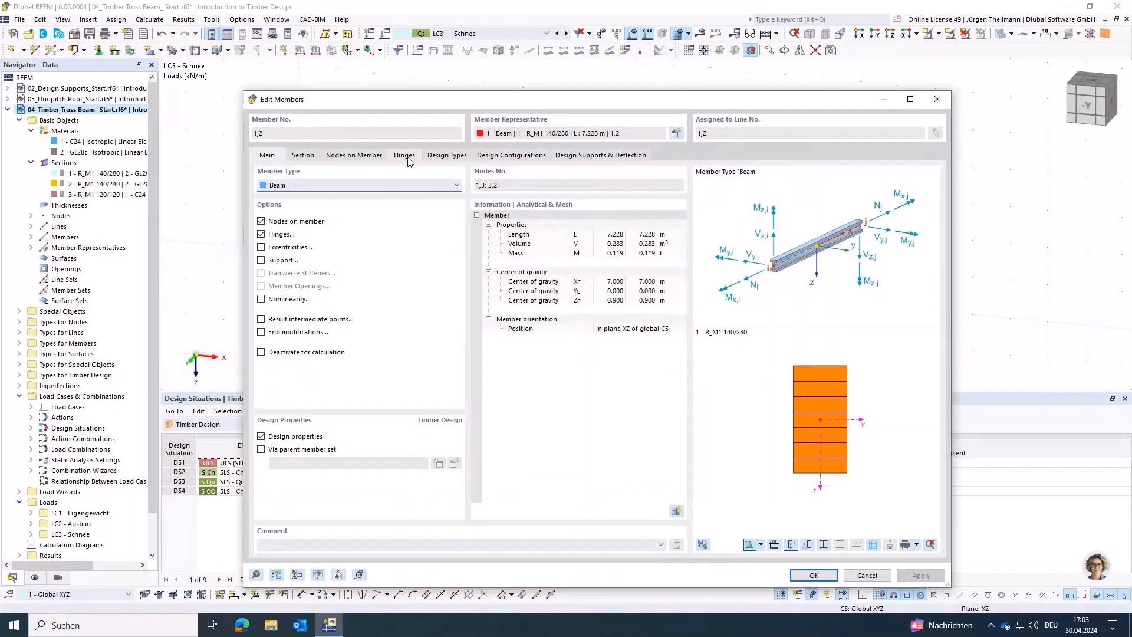
pyautogui.click(437, 156)
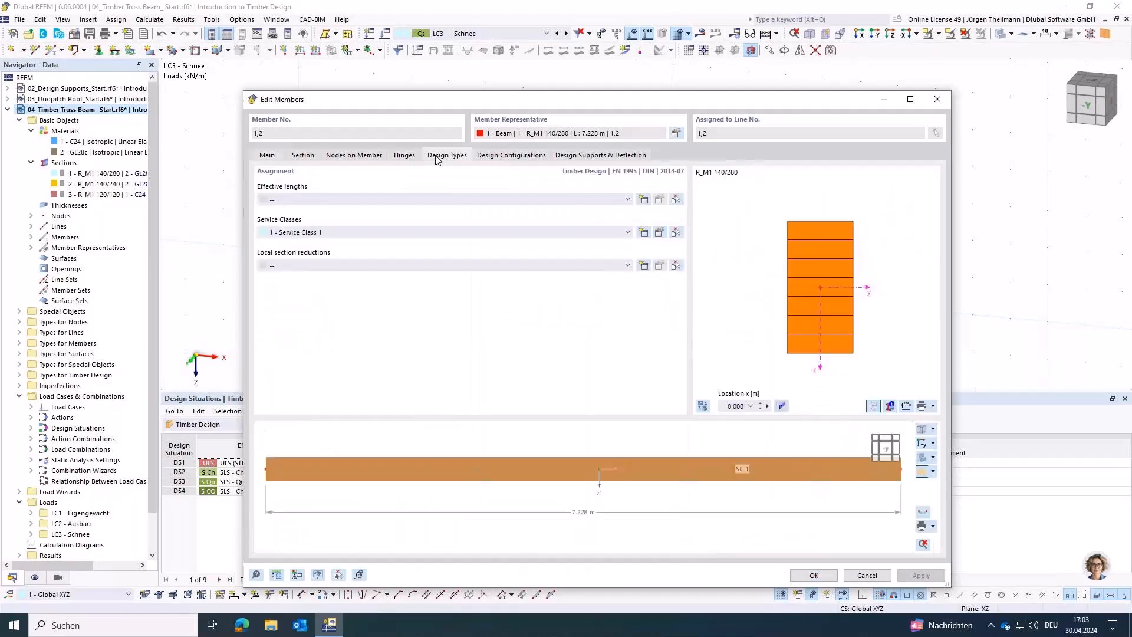
pyautogui.click(297, 202)
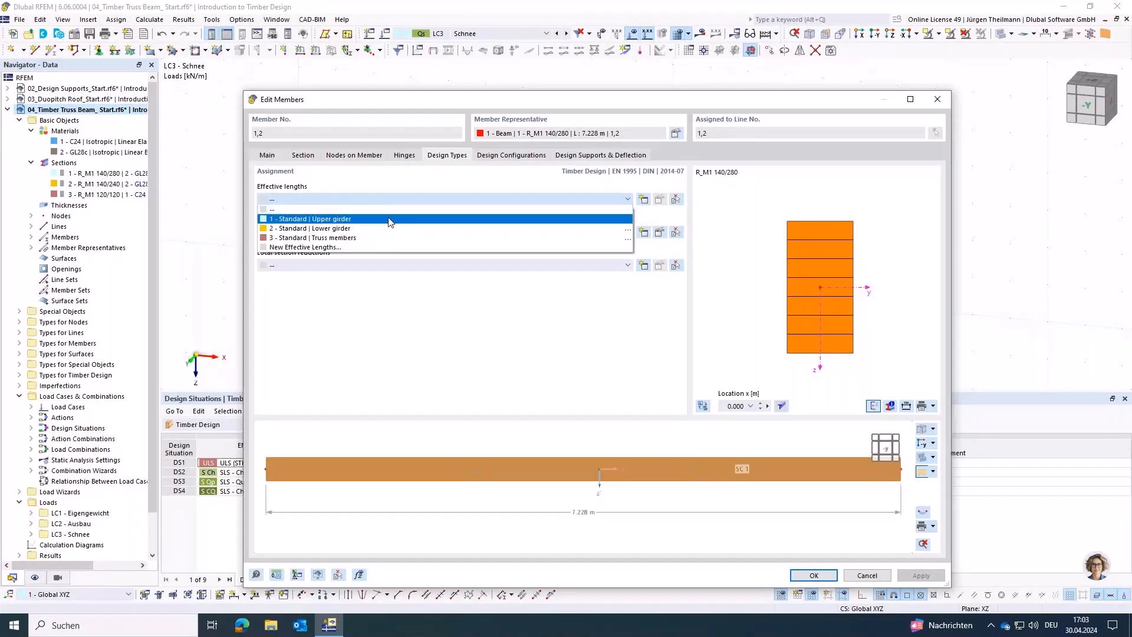
pyautogui.click(264, 219)
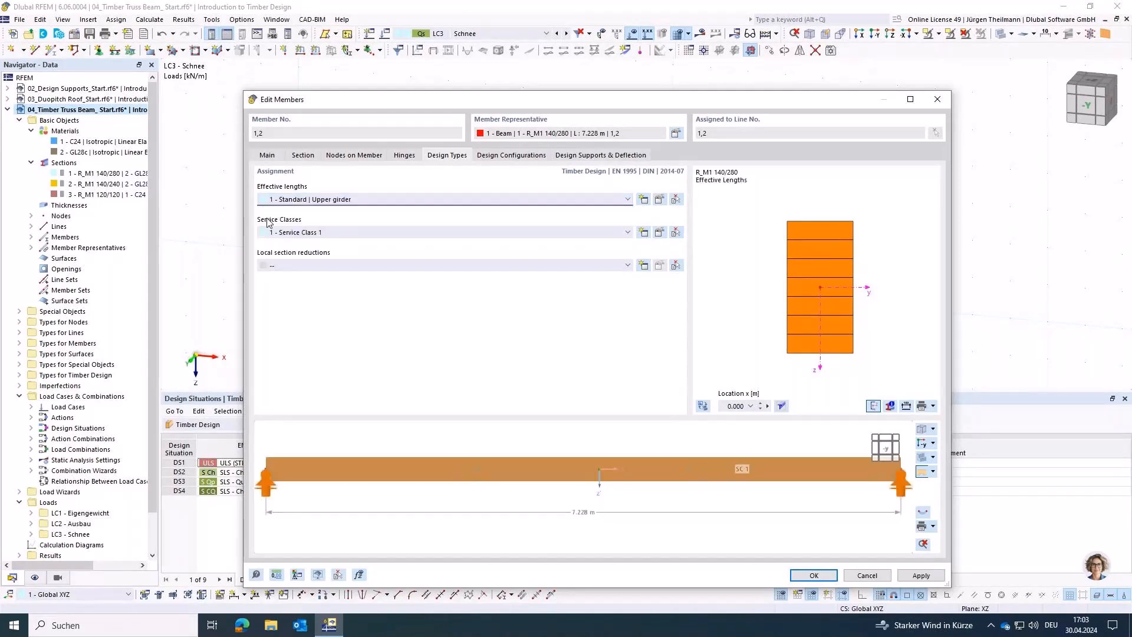
# Step: Open the assigned upper girder effective lengths definition and examine its nodal supports and effective length values
pyautogui.click(660, 200)
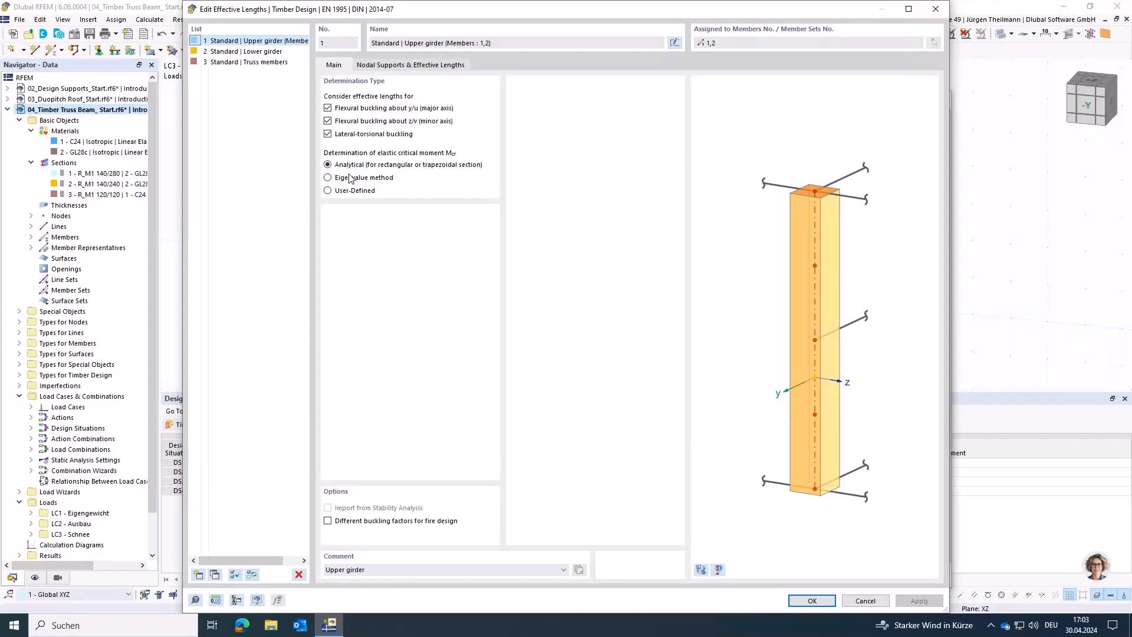
pyautogui.click(406, 66)
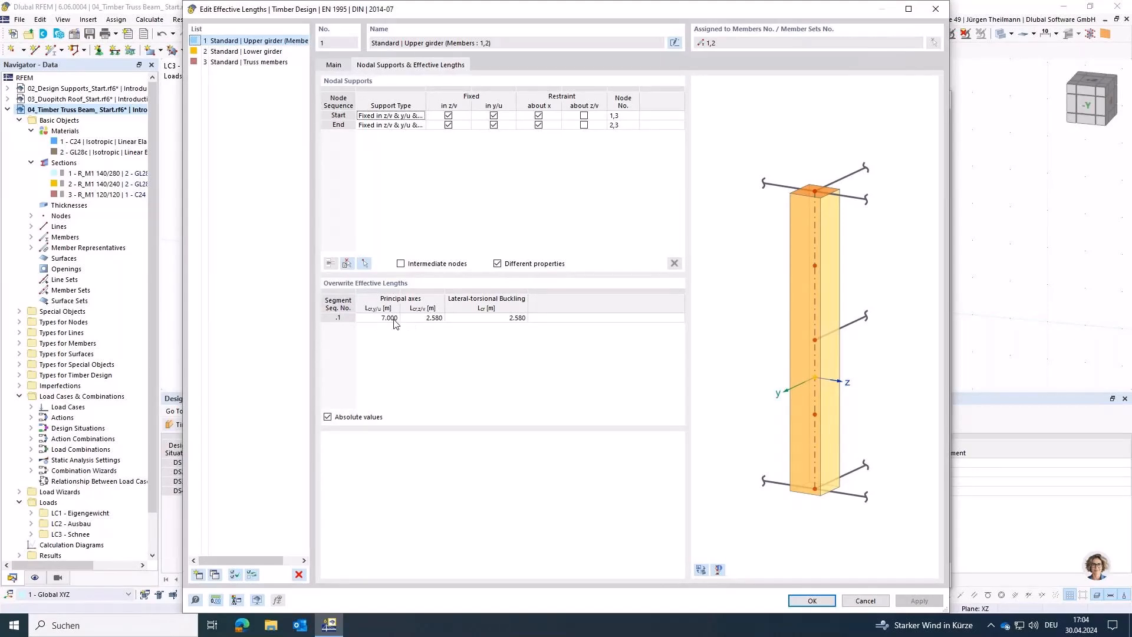
# Step: Compare the upper girder's effective length factors with its absolute values, keep absolute values, and apply the settings to both top chord members
pyautogui.click(328, 418)
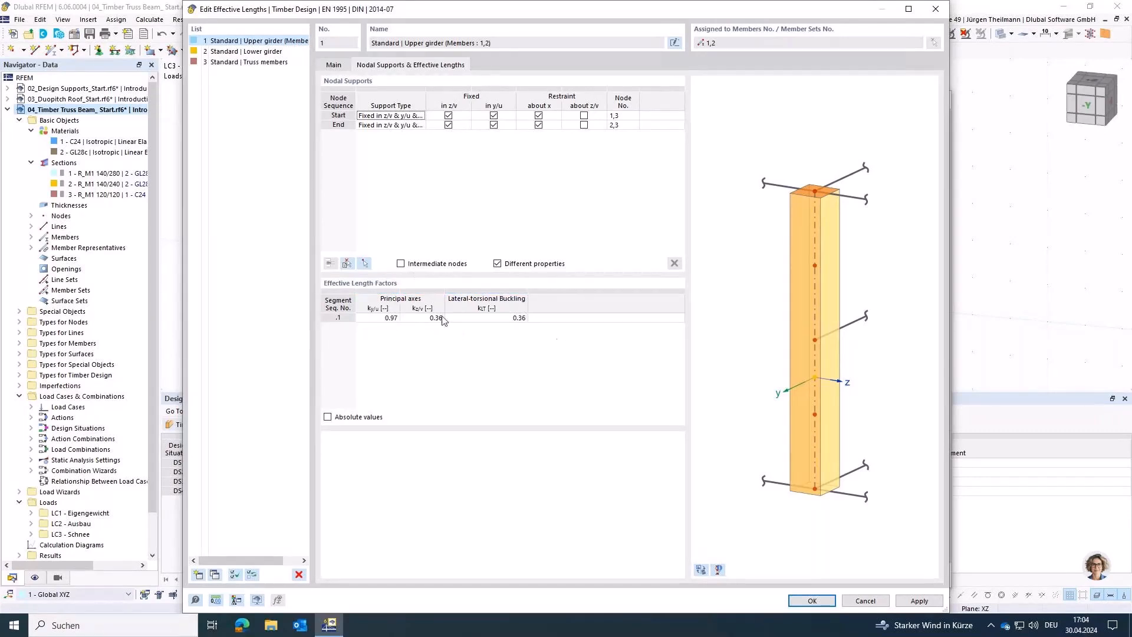
pyautogui.click(328, 417)
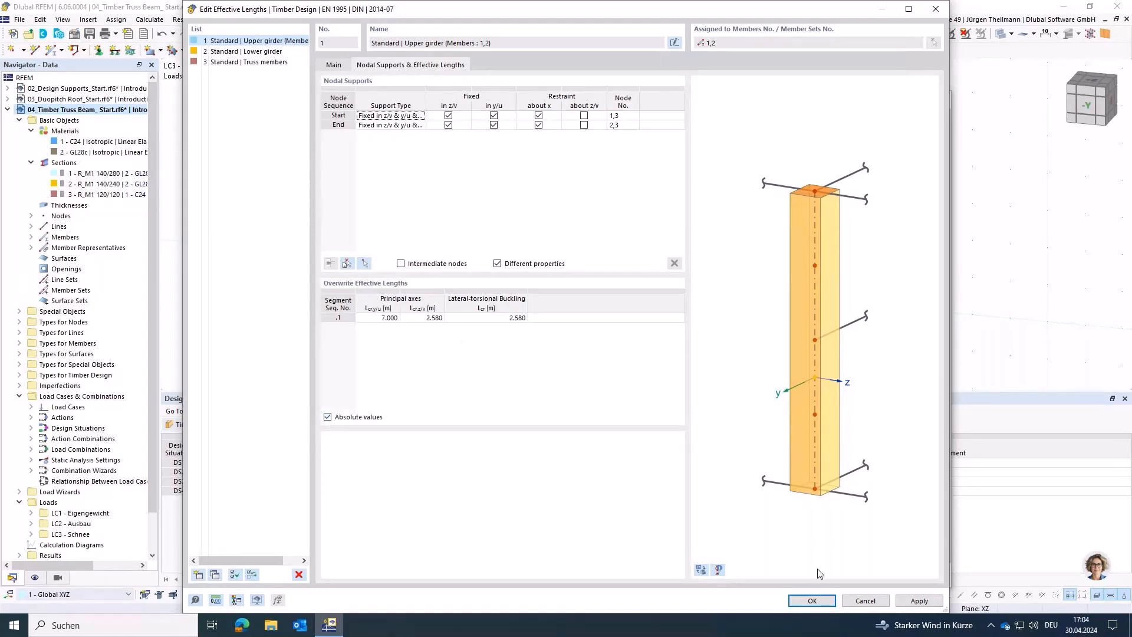
pyautogui.click(812, 600)
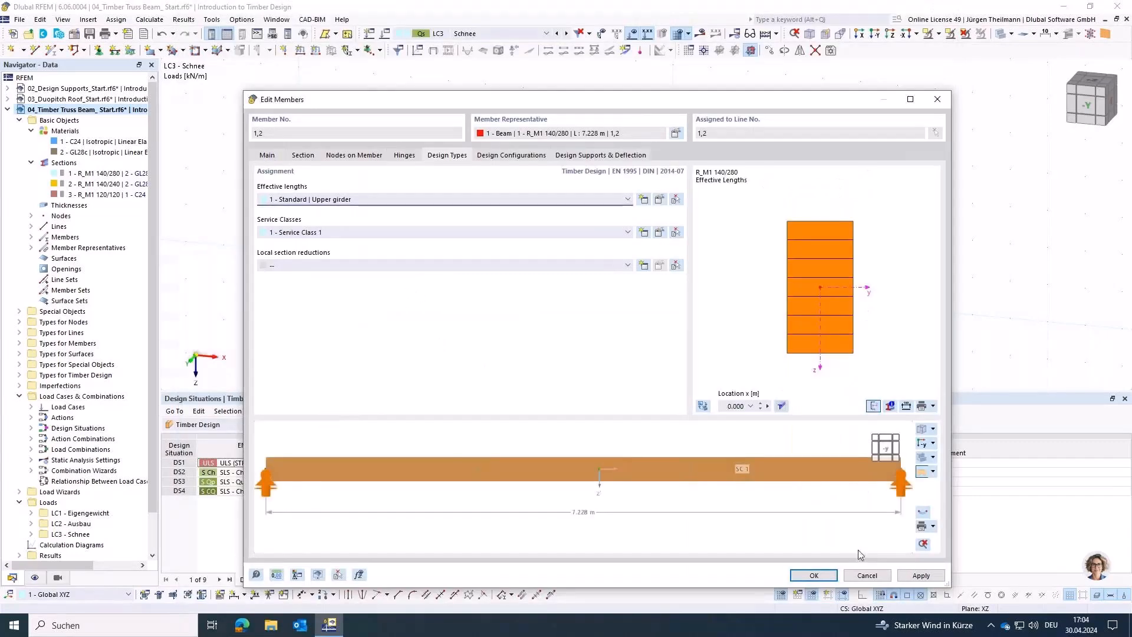
pyautogui.click(814, 576)
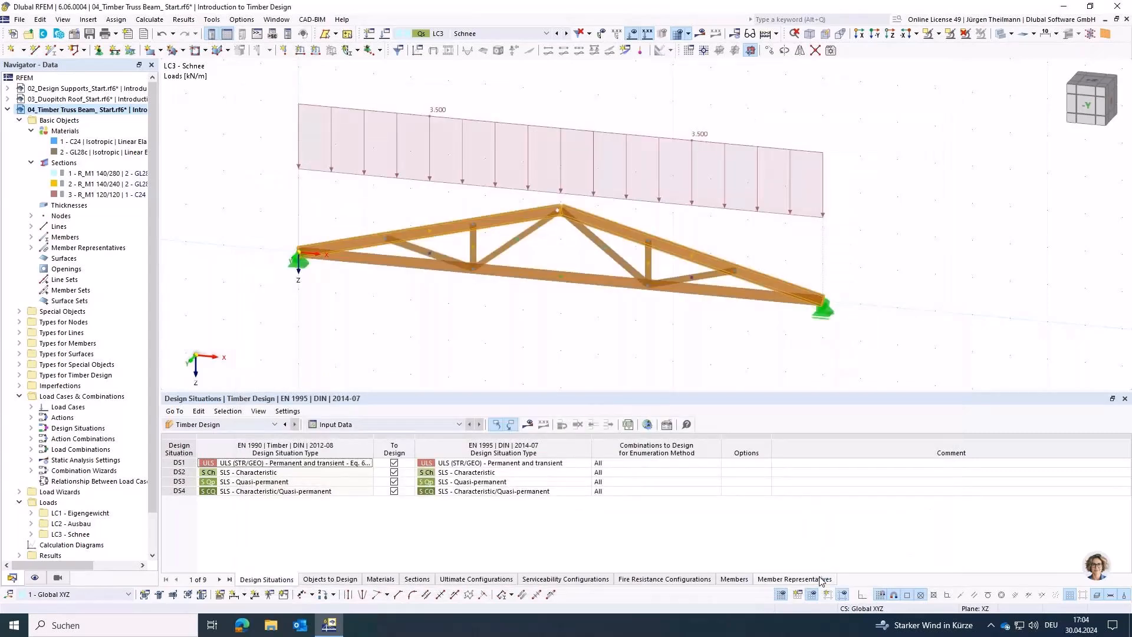
# Step: Assign the effective lengths type '2 - Standard | Lower girder' to the bottom chord member
pyautogui.doubleClick(524, 275)
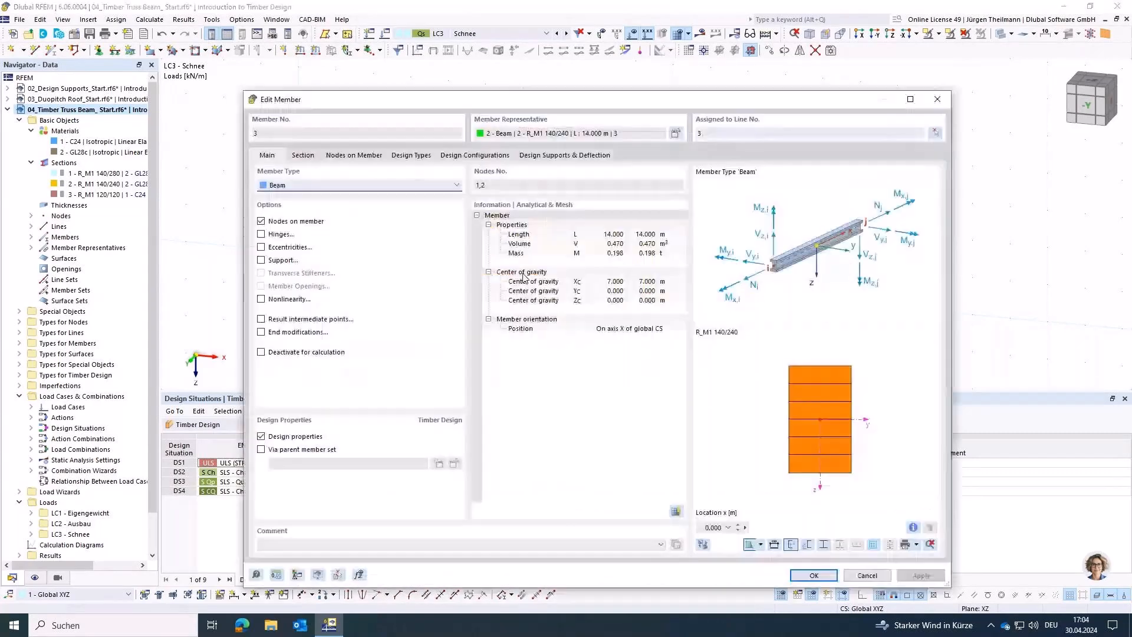
pyautogui.click(404, 155)
pyautogui.click(399, 197)
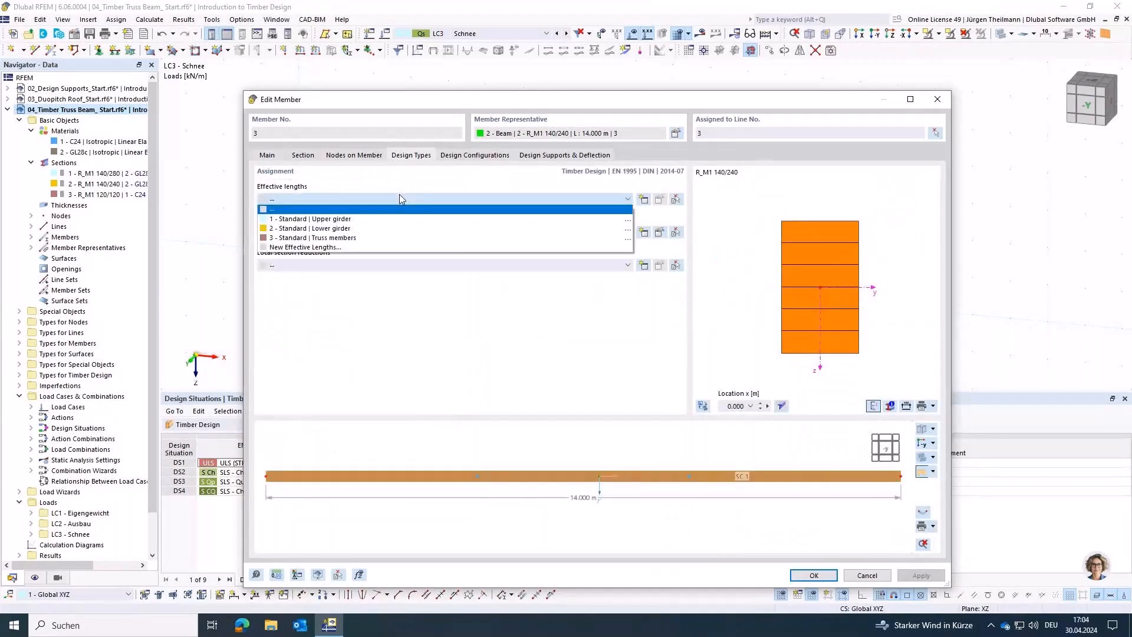
pyautogui.click(267, 229)
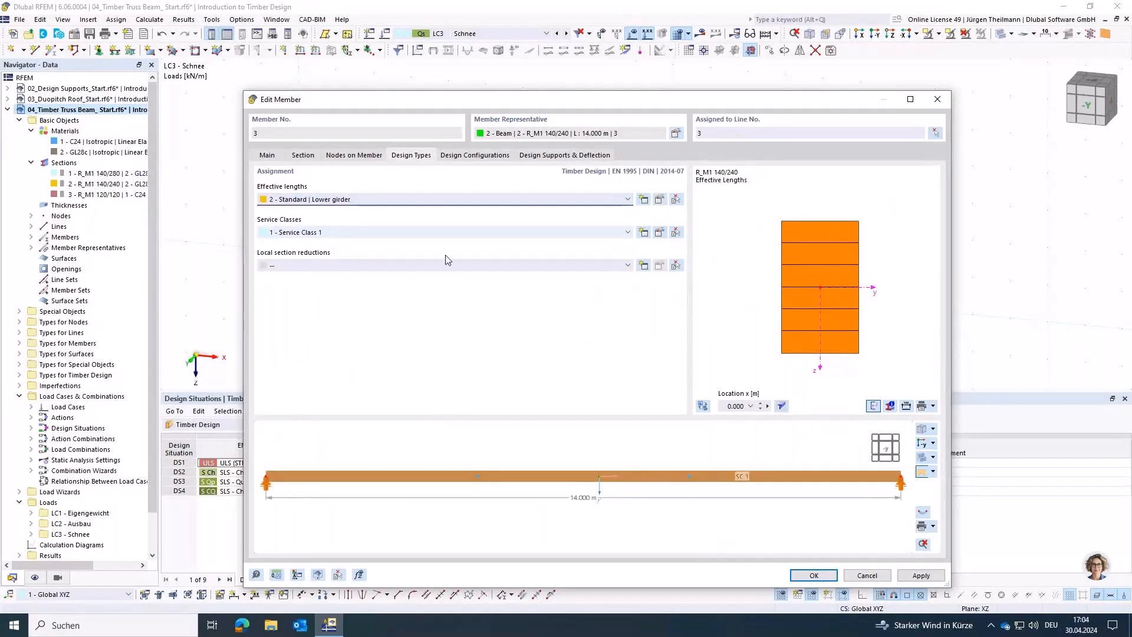
pyautogui.click(802, 576)
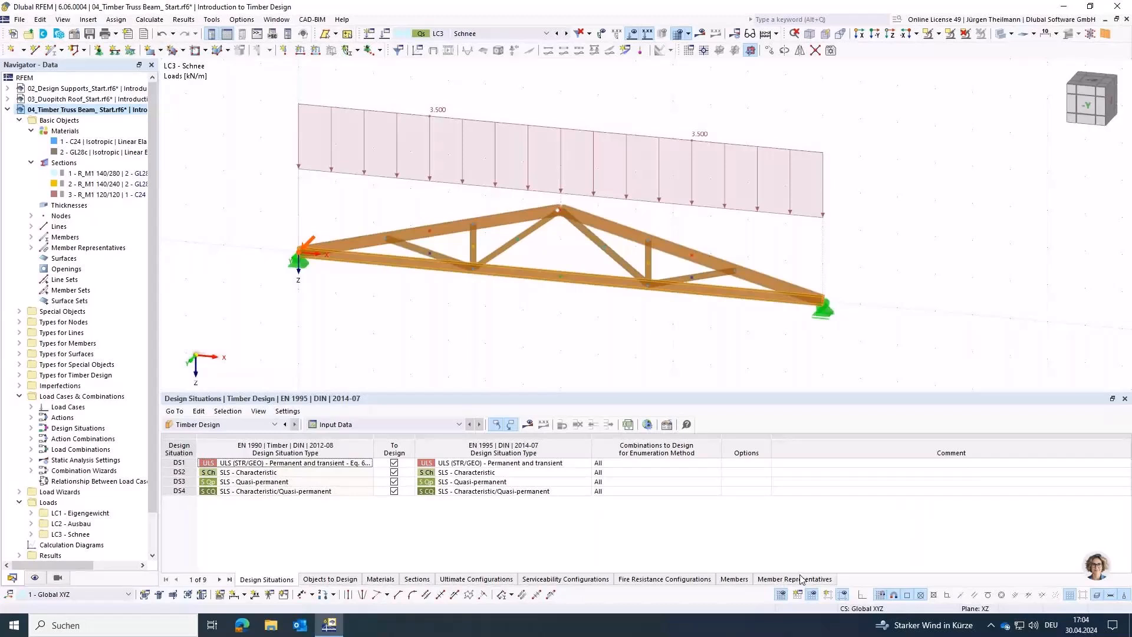
# Step: Edit all vertical and diagonal web members together and assign them the effective lengths type '3 - Standard | Truss members'
pyautogui.click(430, 258)
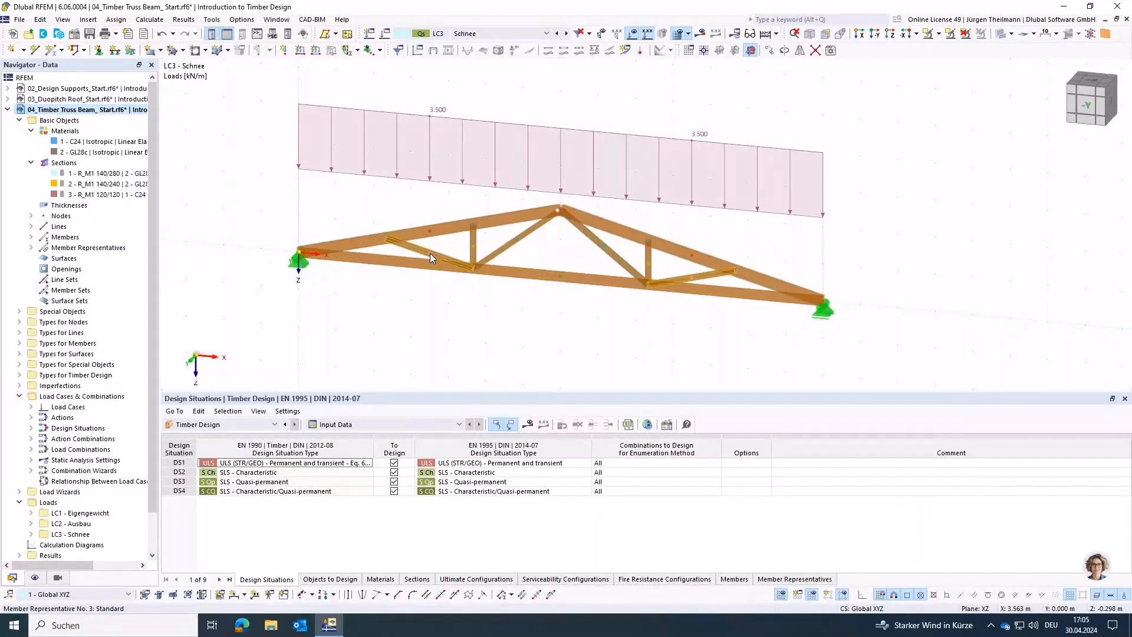
pyautogui.click(474, 251)
pyautogui.click(518, 242)
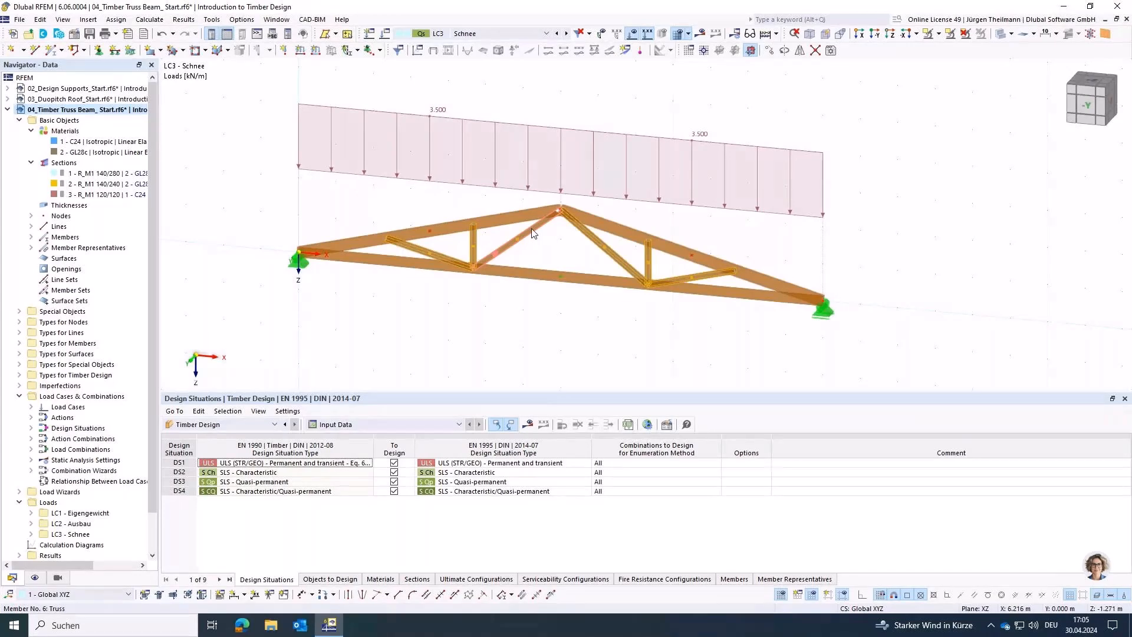
pyautogui.doubleClick(533, 233)
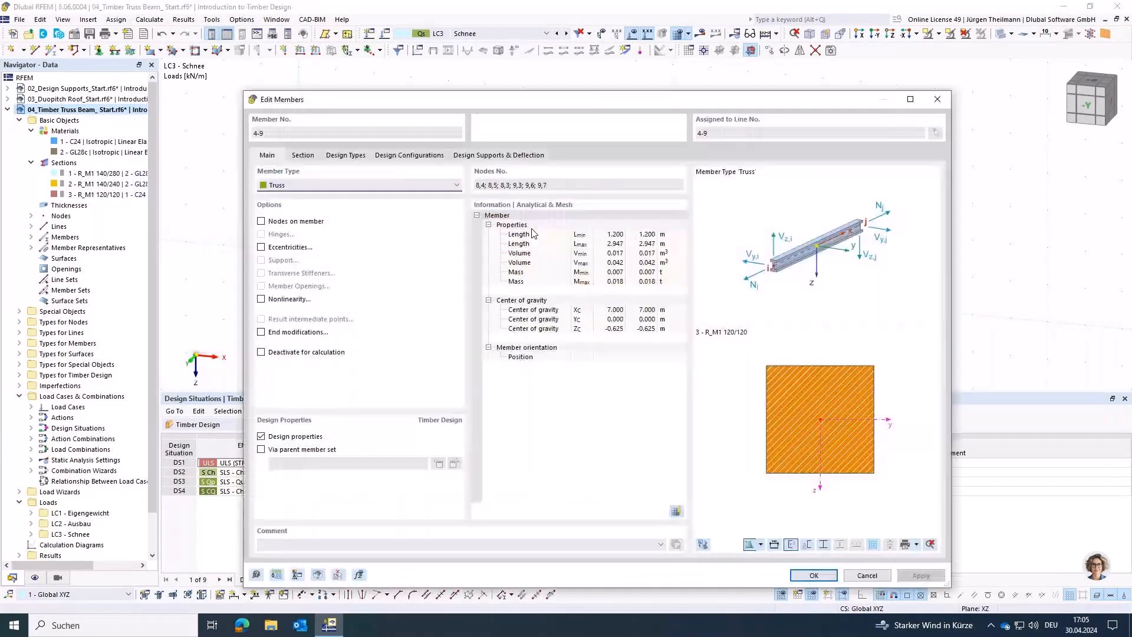
pyautogui.click(346, 154)
pyautogui.click(331, 199)
pyautogui.click(280, 232)
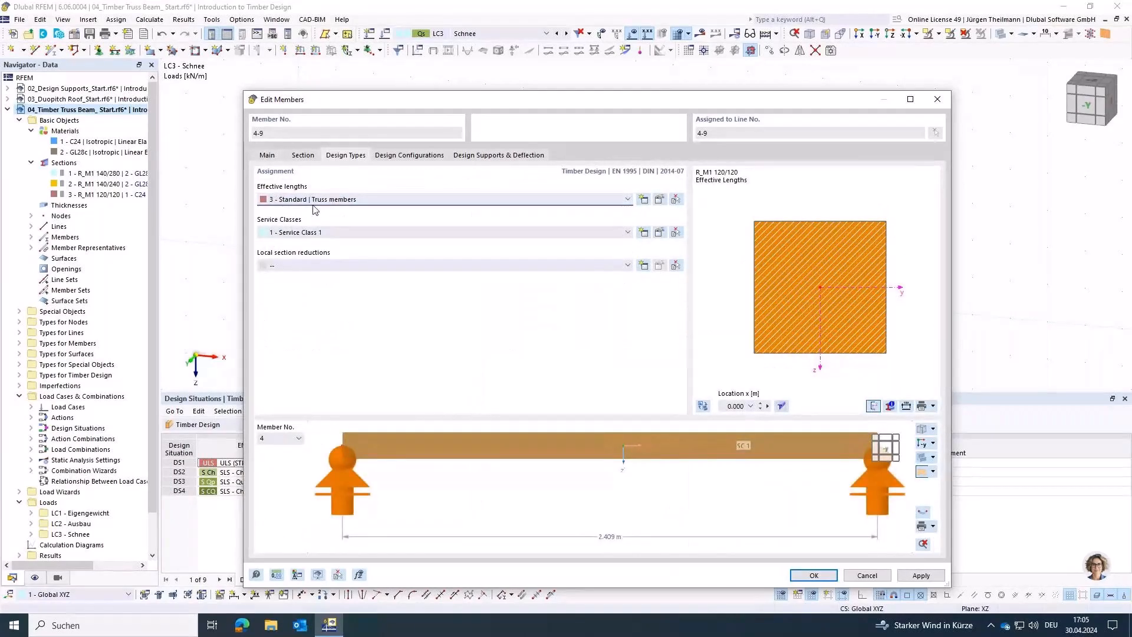
pyautogui.click(814, 575)
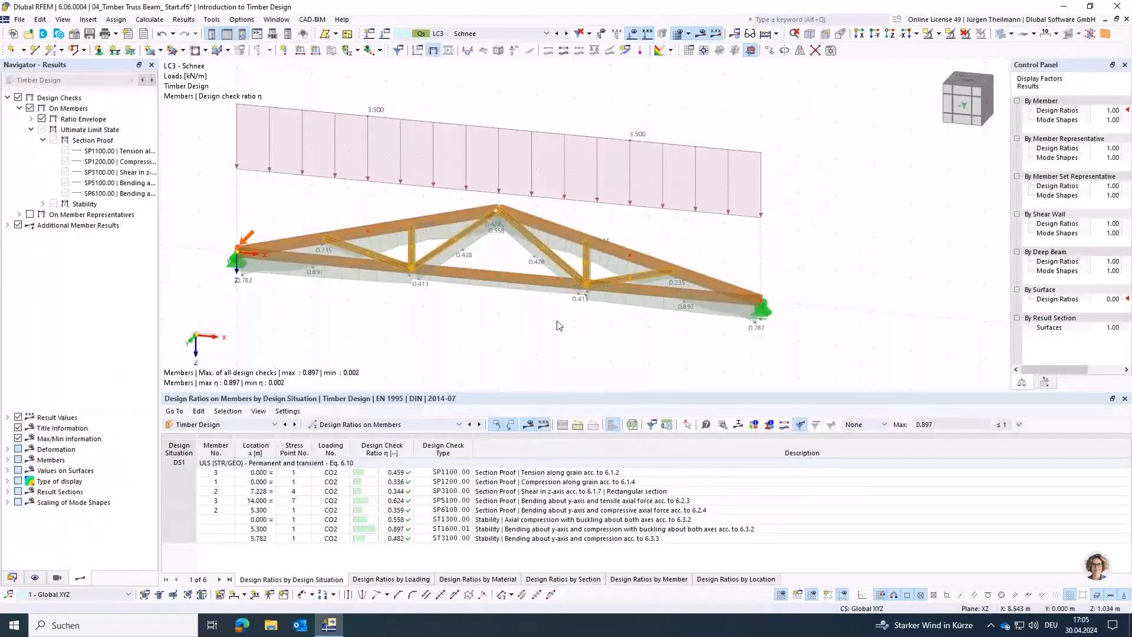
# Step: Create a member set of type Continuous Members from the two top chord members, accepting deletion of the timber design results
pyautogui.moveTo(564, 313); pyautogui.dragTo(625, 278, button='middle')
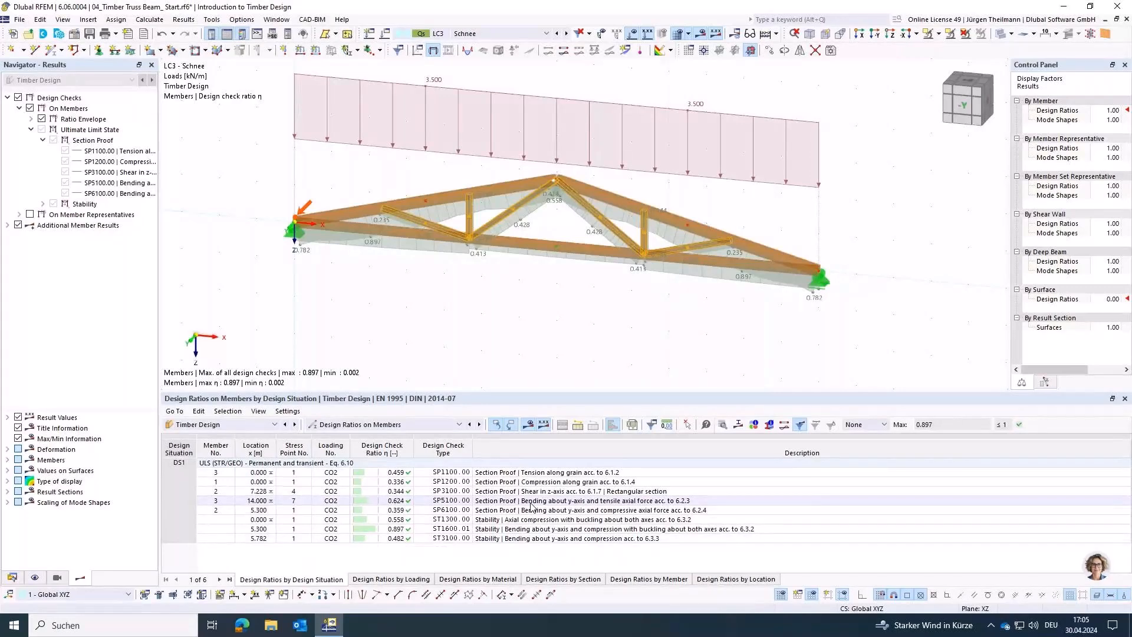
pyautogui.click(531, 316)
pyautogui.keyDown('ctrl'); pyautogui.moveTo(424, 295); pyautogui.dragTo(452, 295, button='middle'); pyautogui.keyUp('ctrl')
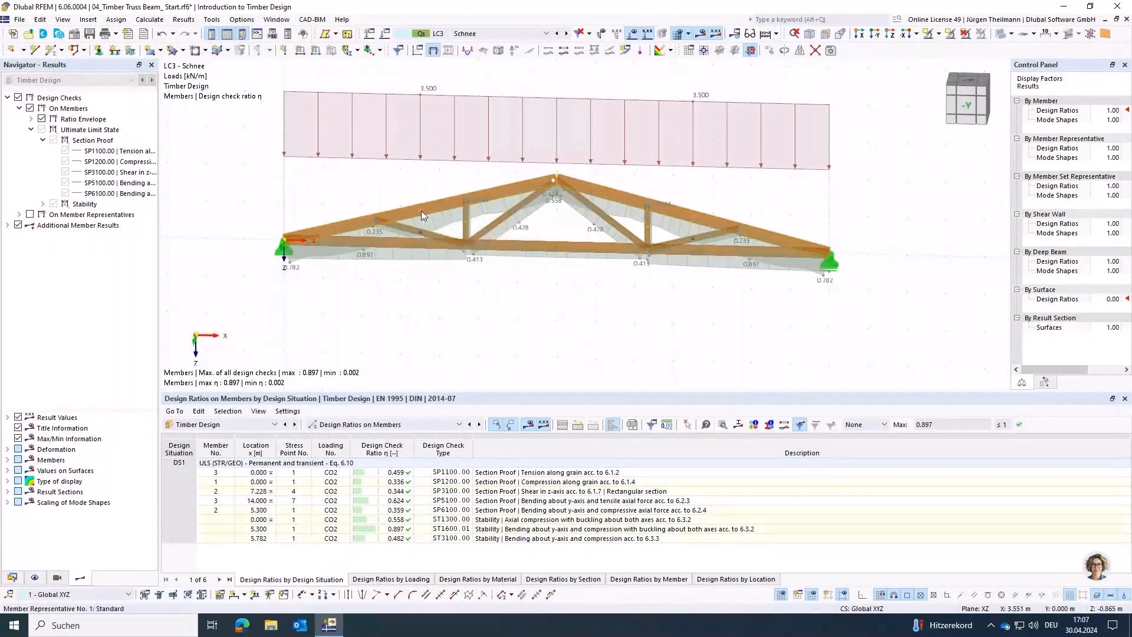
pyautogui.rightClick(502, 186)
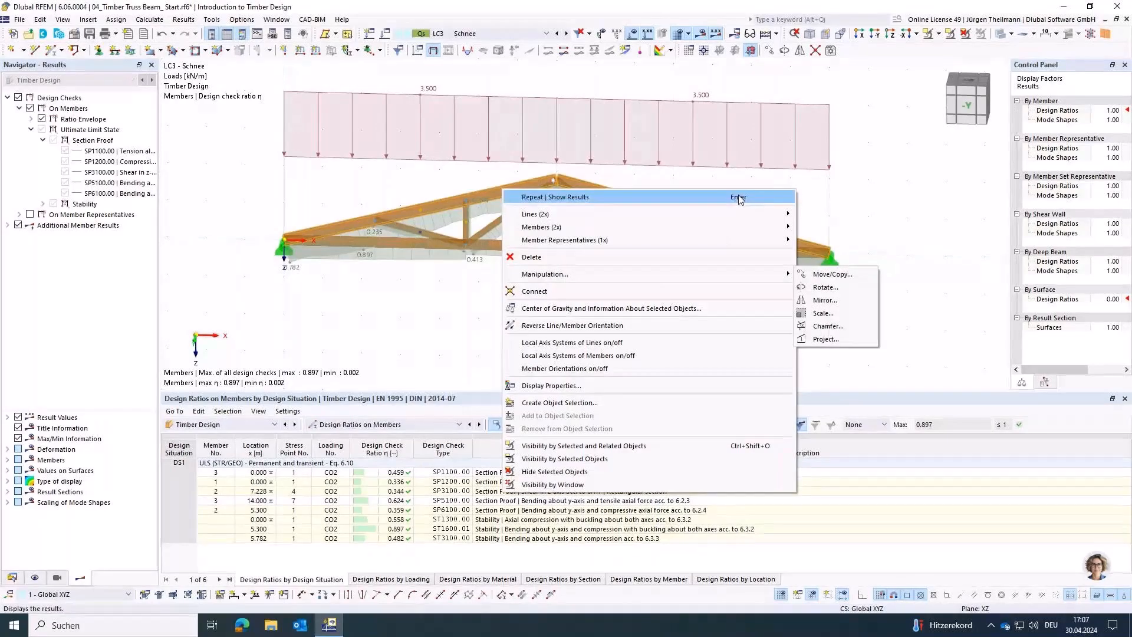
pyautogui.moveTo(761, 227)
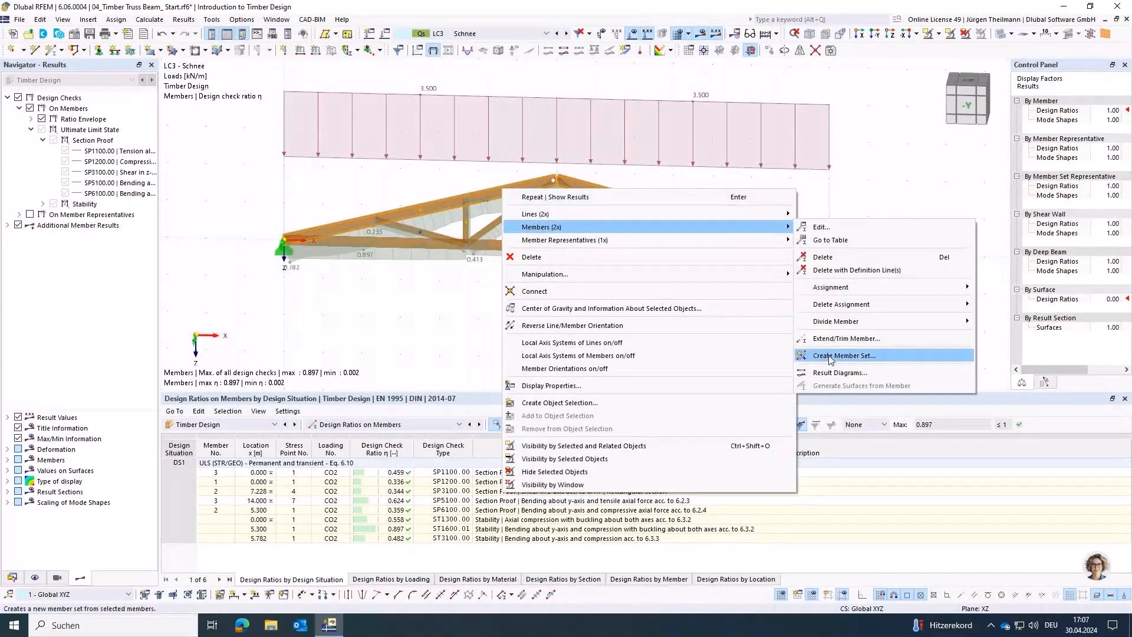
pyautogui.click(831, 360)
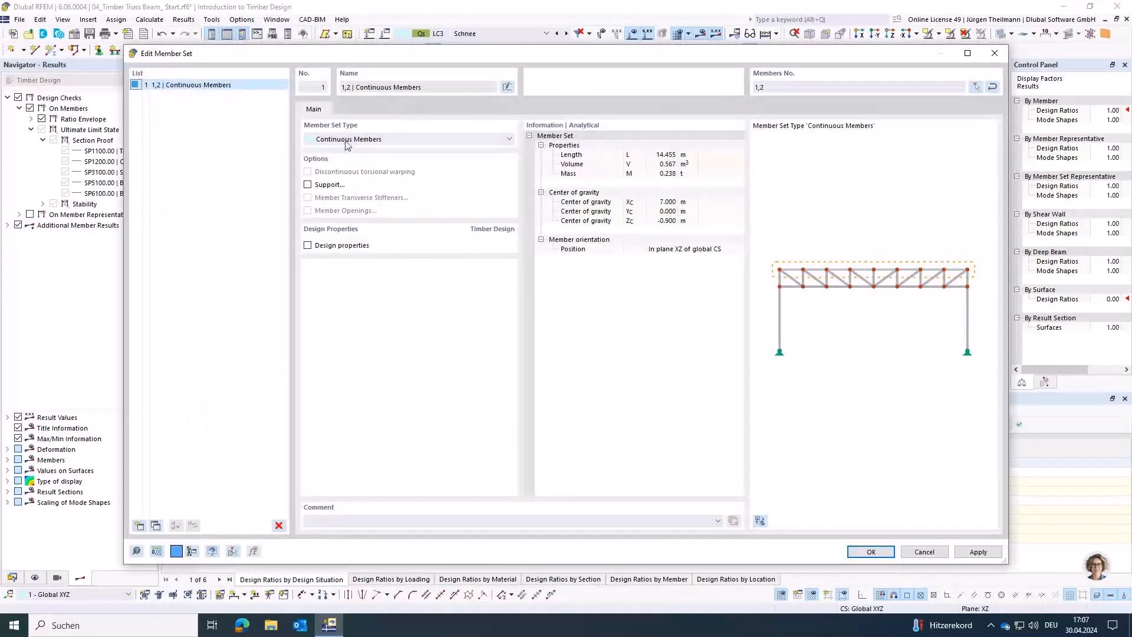
pyautogui.click(872, 551)
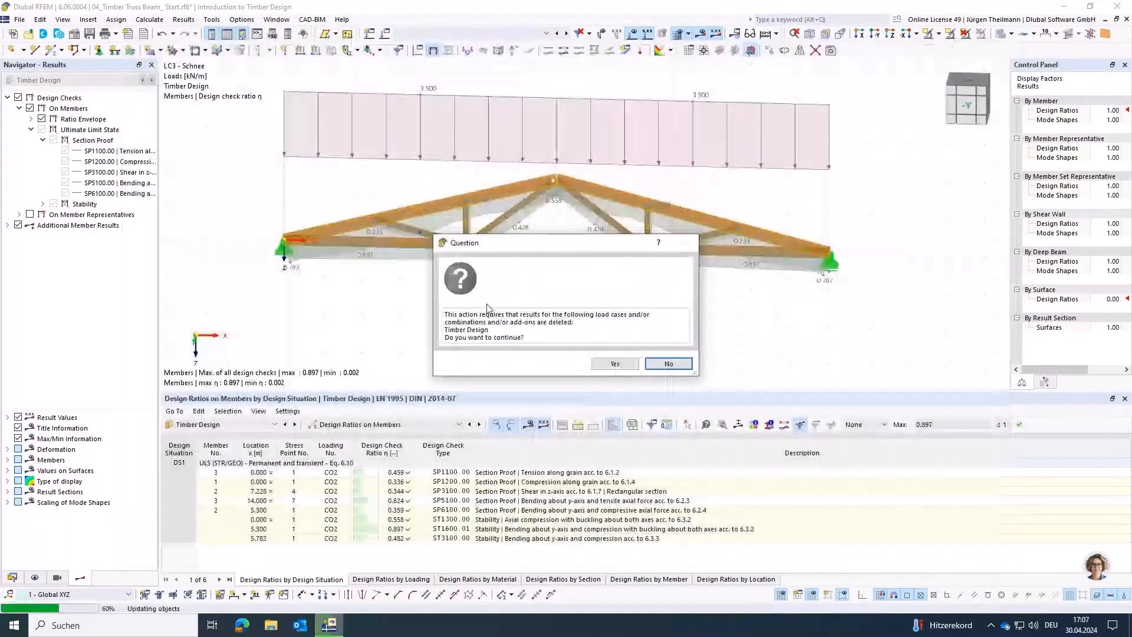
pyautogui.click(619, 374)
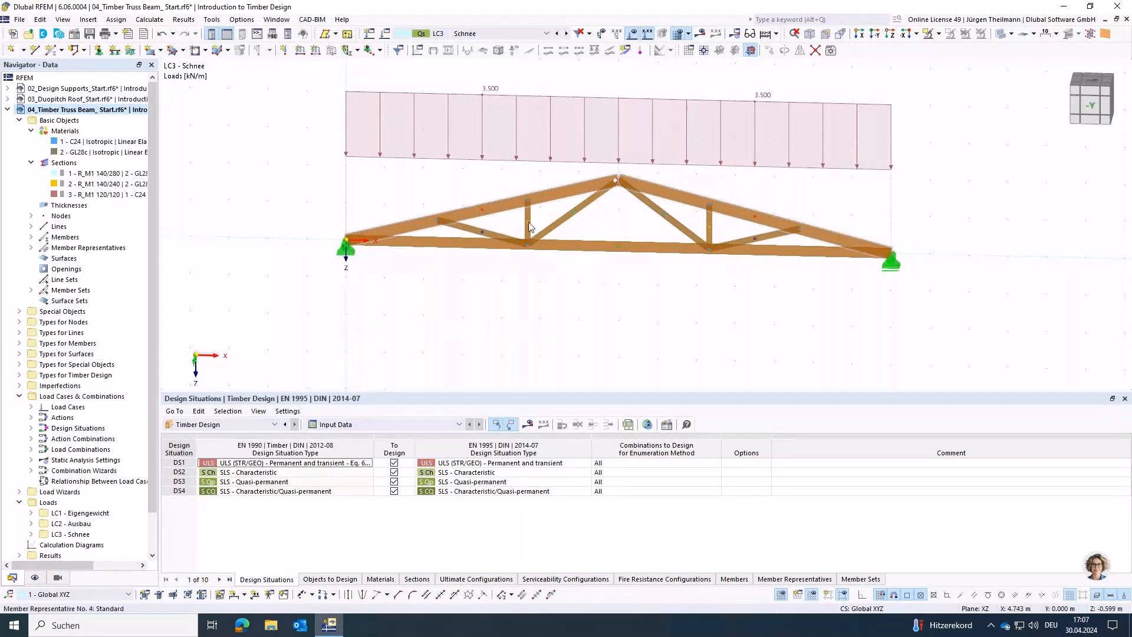
pyautogui.moveTo(582, 319); pyautogui.dragTo(572, 332, button='middle')
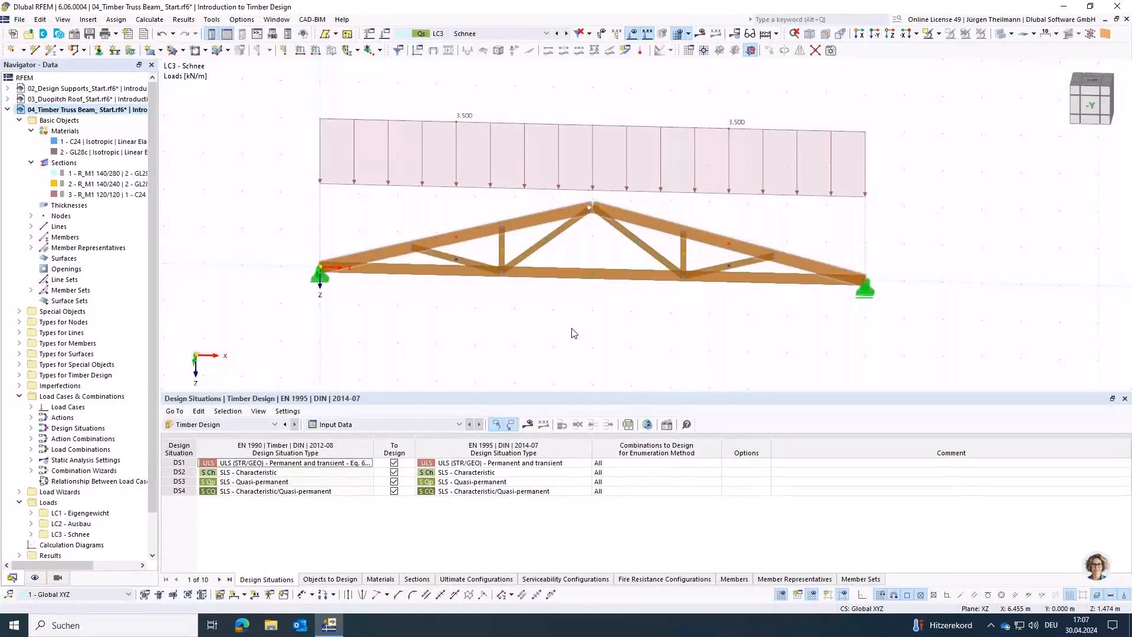